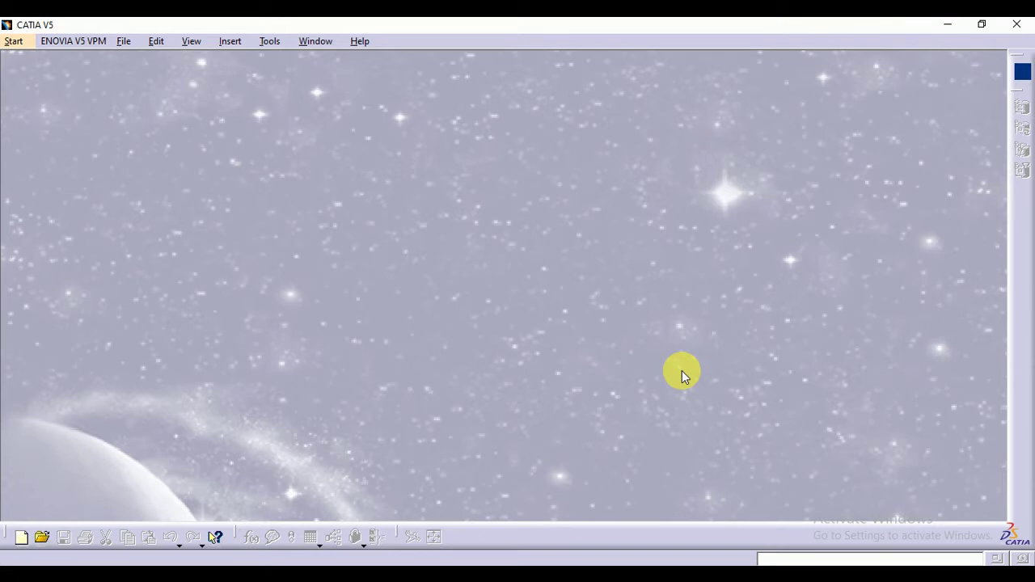
Open the Generative Shape Design workbench with a new part
{"action": "left_click", "coordinate": [25, 45]}
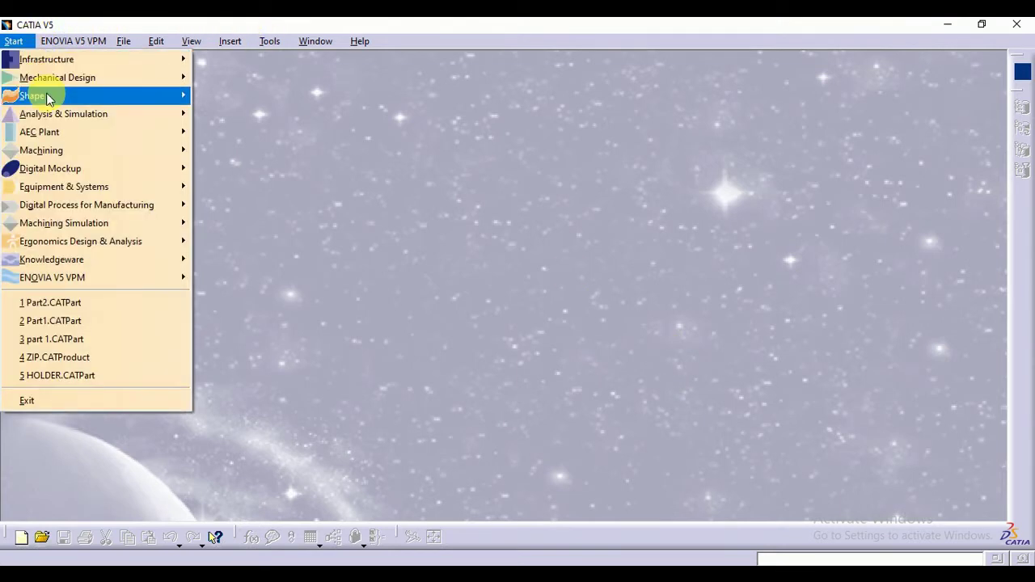
{"action": "mouse_move", "coordinate": [180, 102]}
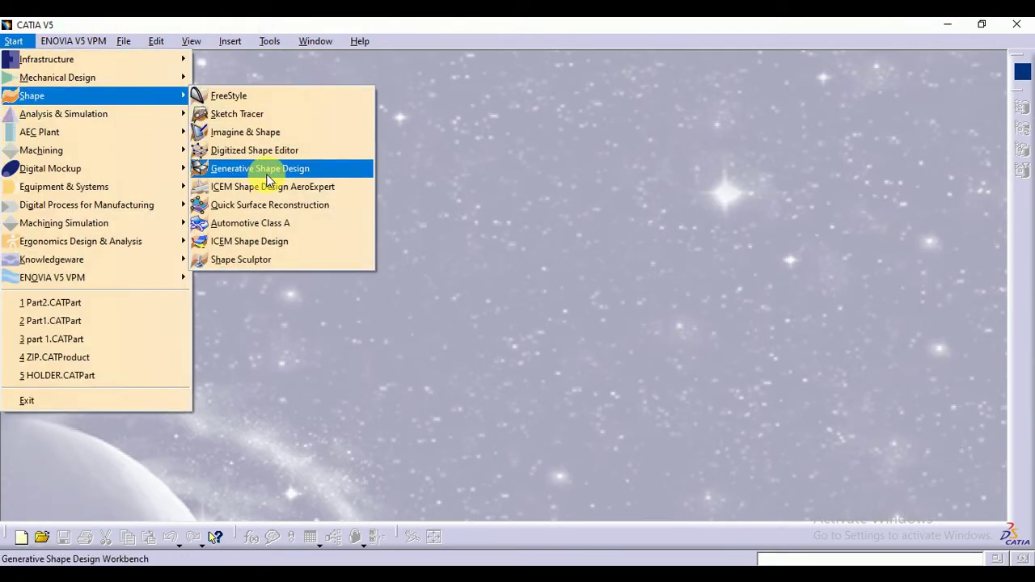
{"action": "left_click", "coordinate": [267, 170]}
{"action": "left_click", "coordinate": [899, 499]}
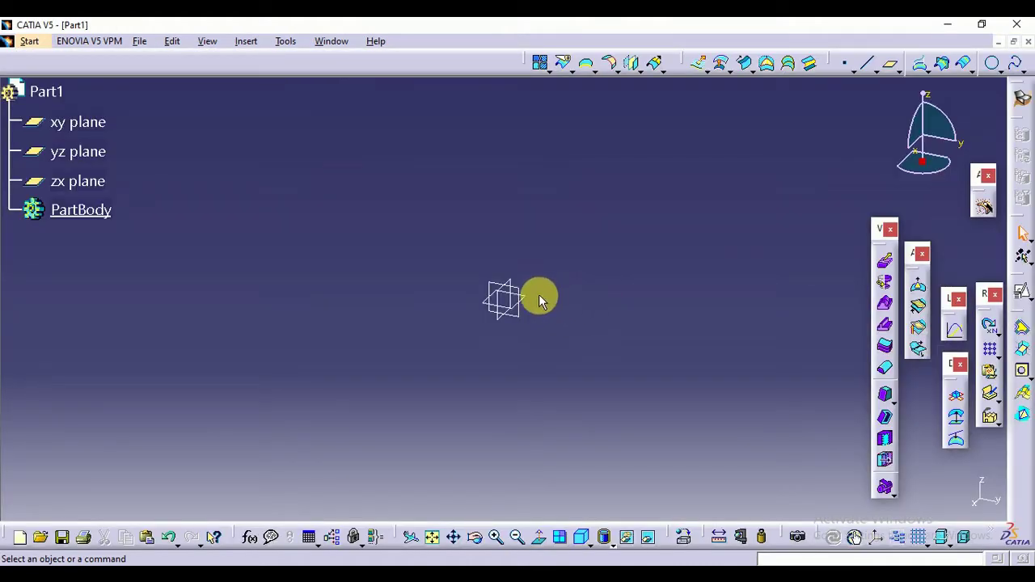
Create a positioned sketch on the xy plane with implicit origin and orientation
{"action": "left_click", "coordinate": [530, 303]}
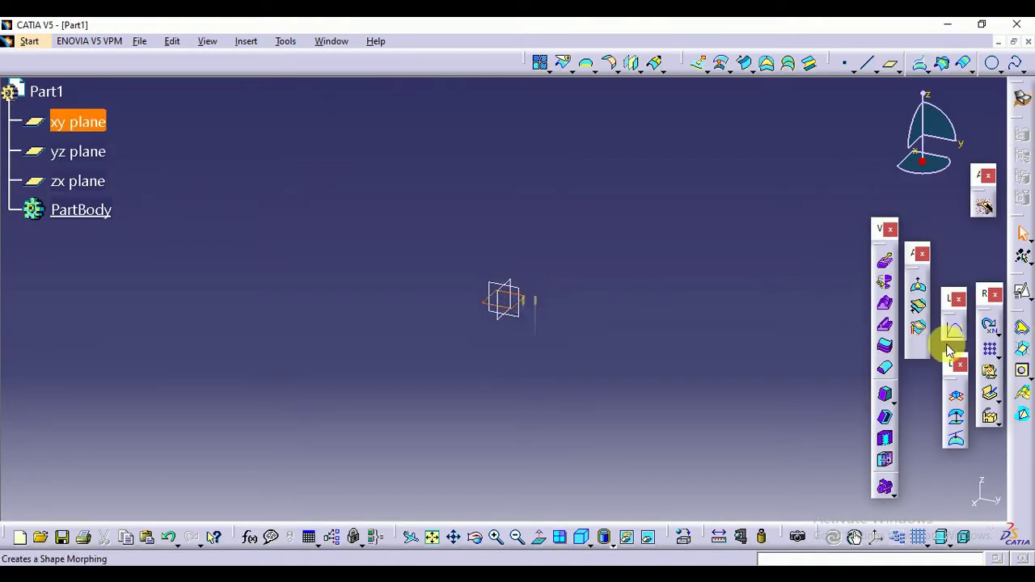
{"action": "left_click", "coordinate": [988, 326]}
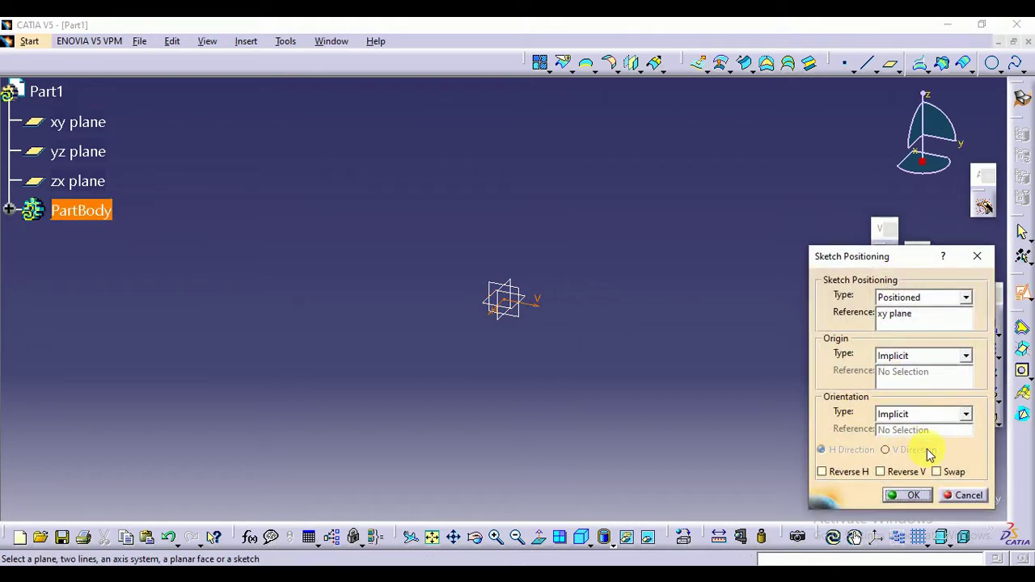
{"action": "left_click", "coordinate": [912, 494]}
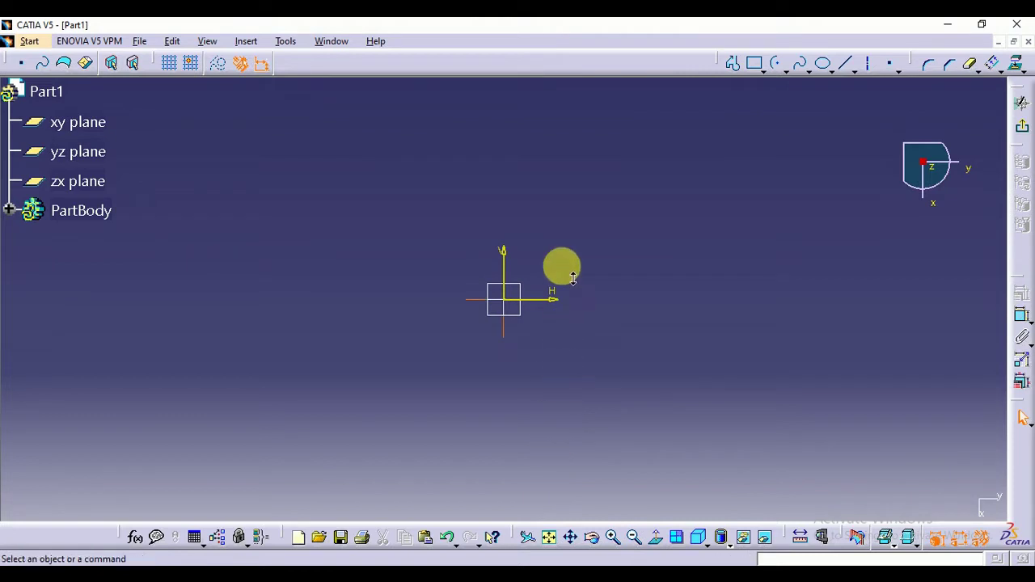
Draw a rectangle about 9.5 by 6.7 mm standing on the horizontal axis and make its vertical sides symmetric about the vertical axis
{"action": "left_click", "coordinate": [754, 65]}
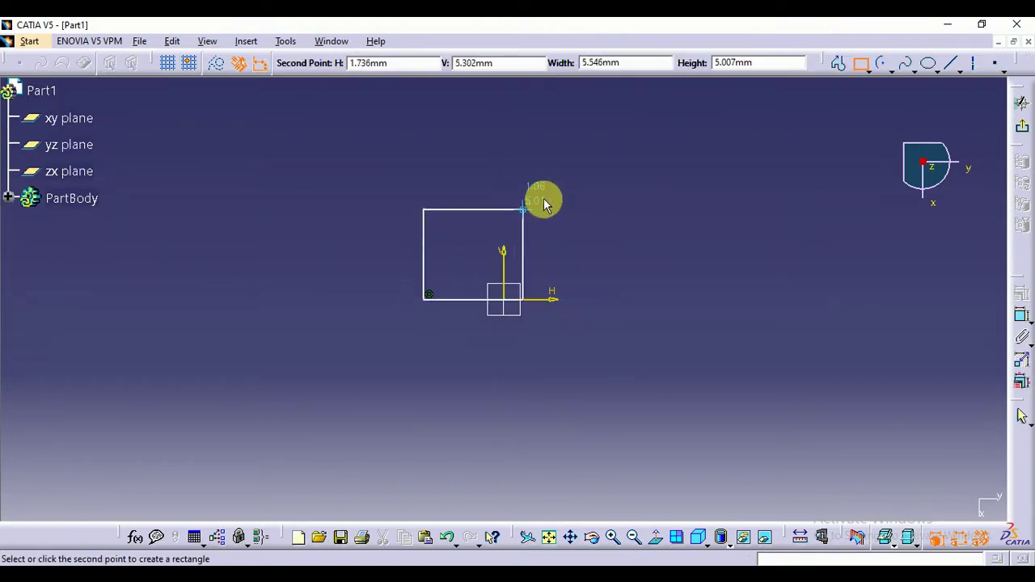
{"action": "left_click", "coordinate": [594, 178]}
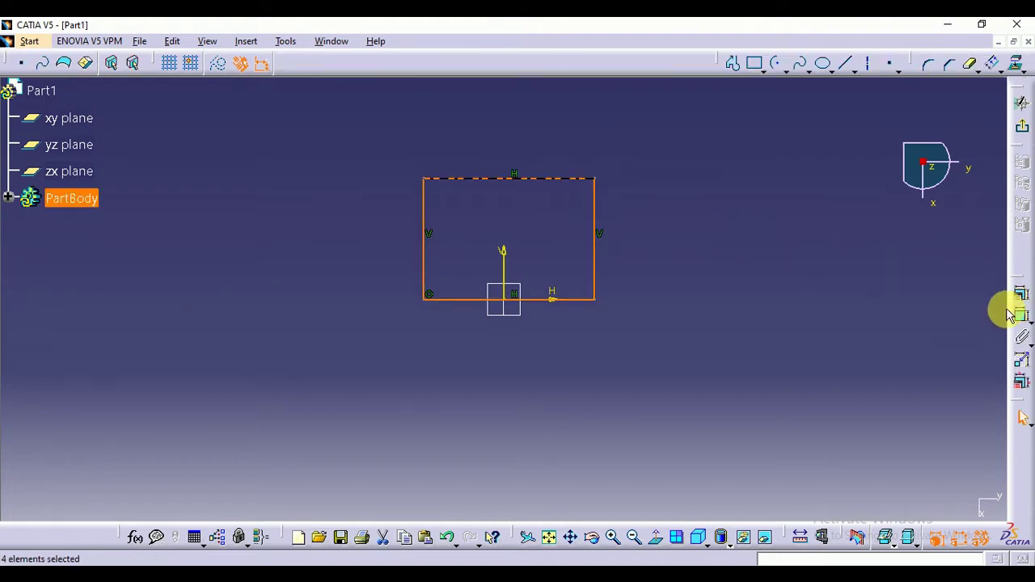
{"action": "left_click", "coordinate": [1020, 314]}
{"action": "left_click", "coordinate": [595, 202]}
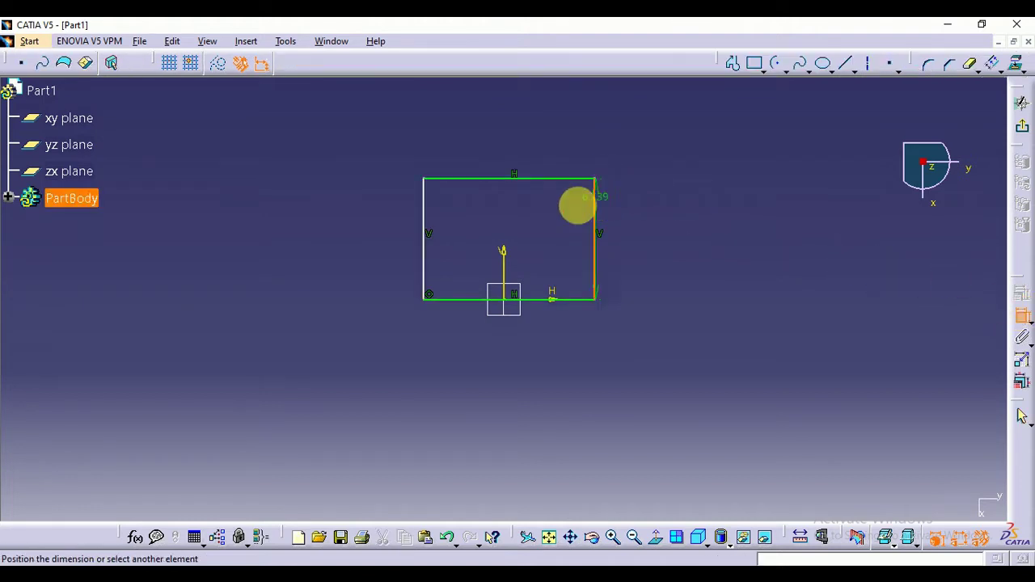
{"action": "left_click", "coordinate": [434, 202]}
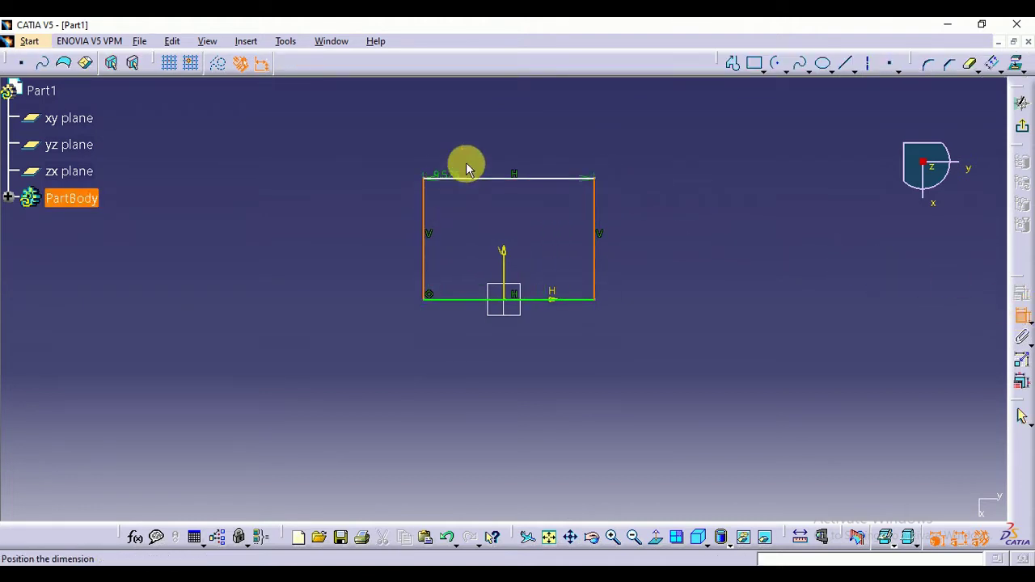
{"action": "right_click", "coordinate": [529, 122]}
{"action": "left_click", "coordinate": [568, 267]}
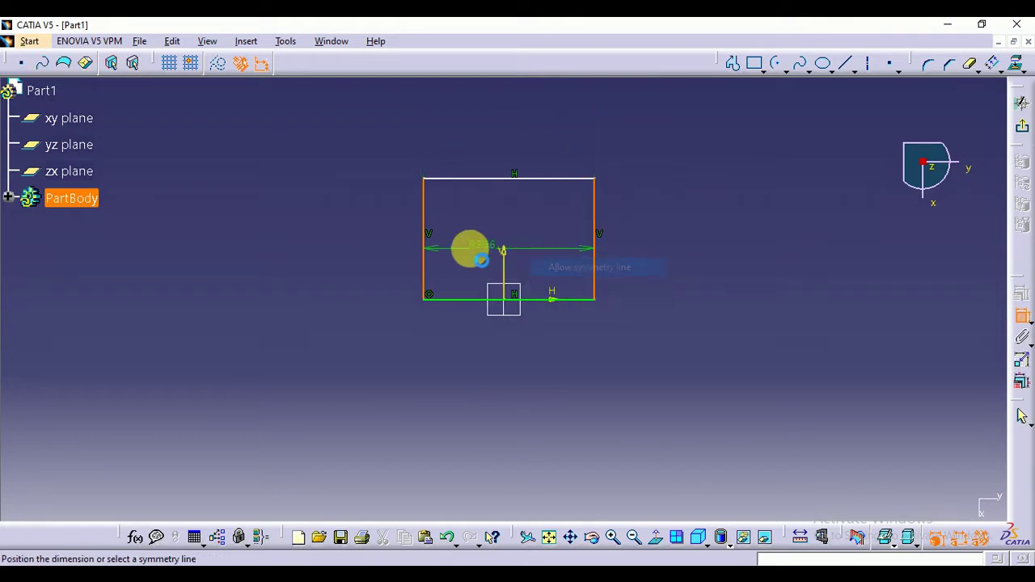
{"action": "left_click", "coordinate": [506, 252]}
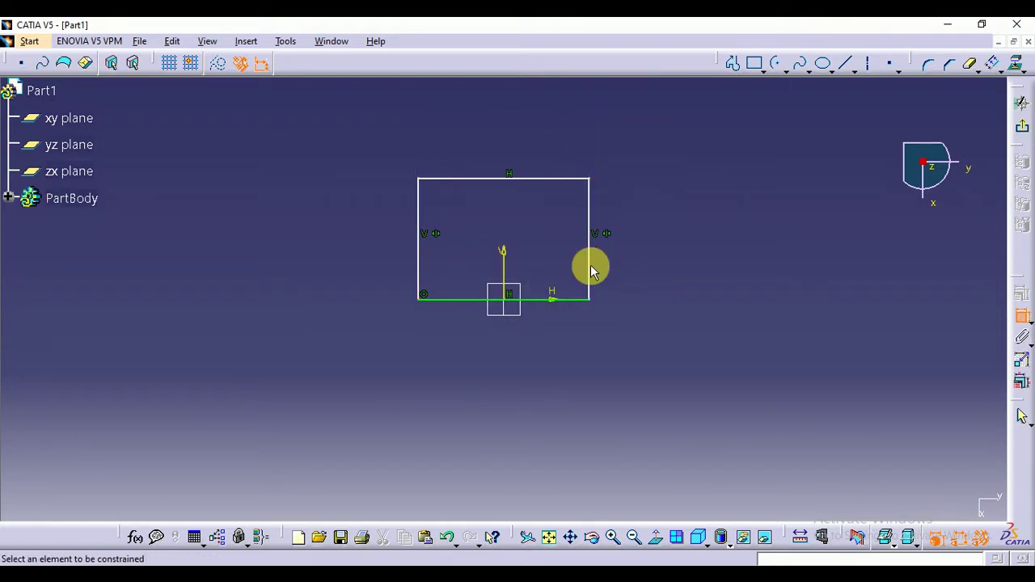
Dimension the rectangle's bottom edge and set its length to 10 mm
{"action": "left_click", "coordinate": [575, 300]}
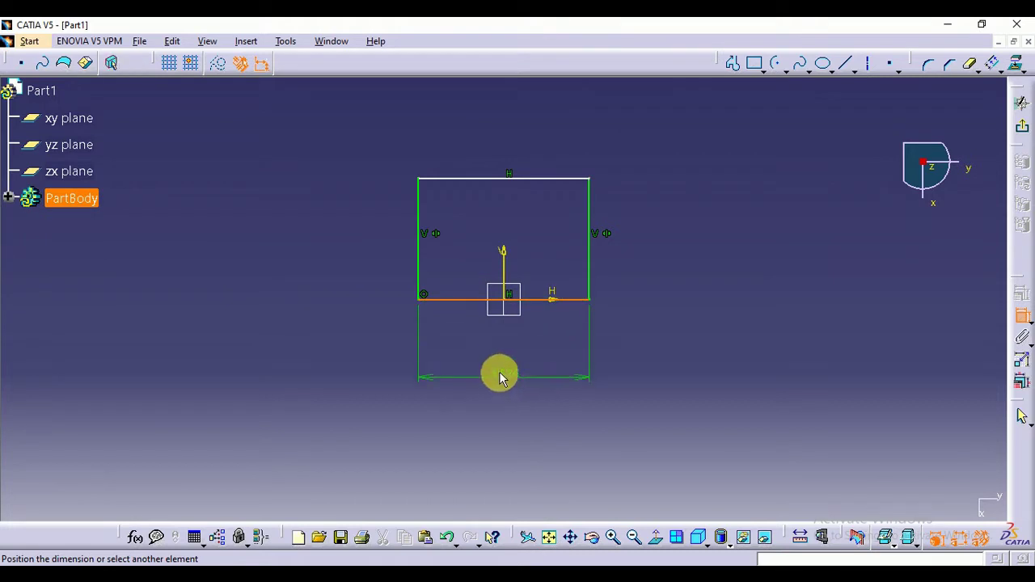
{"action": "left_click", "coordinate": [504, 353]}
{"action": "double_click", "coordinate": [506, 354]}
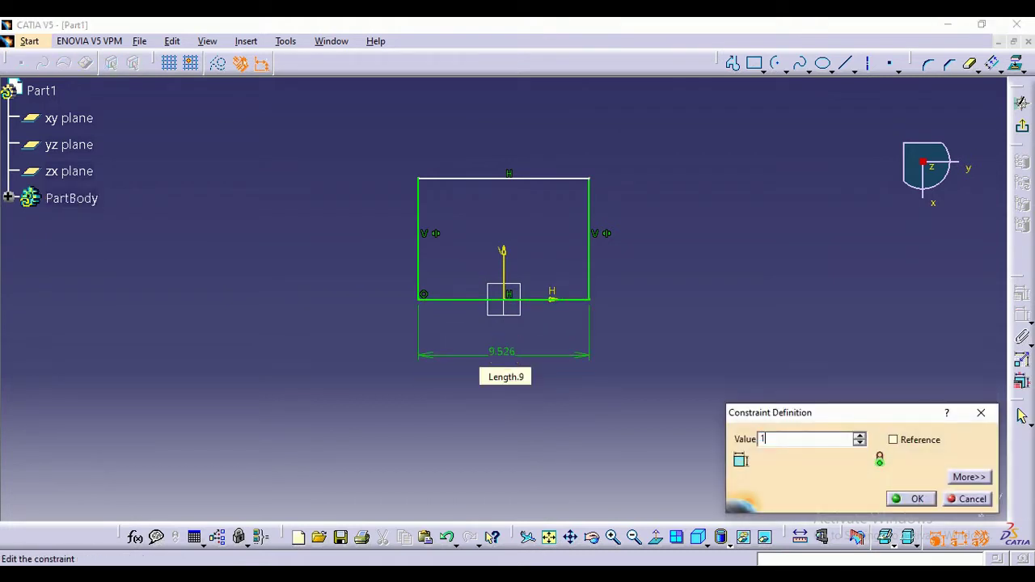
{"action": "type", "text": "10"}
{"action": "key", "text": "Return"}
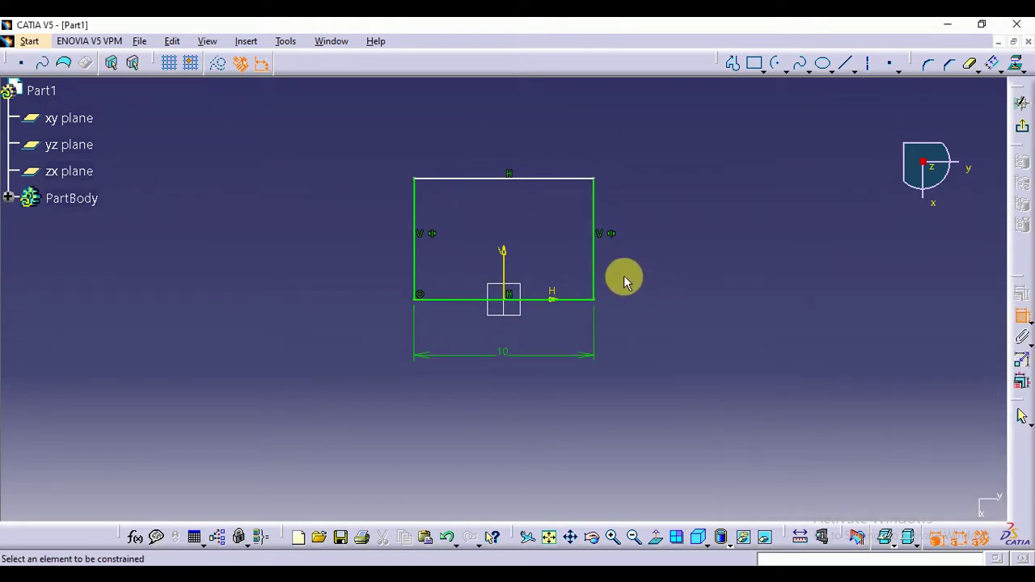
Dimension the rectangle's right side and set its height to 7 mm
{"action": "left_click", "coordinate": [595, 264]}
{"action": "left_click", "coordinate": [652, 240]}
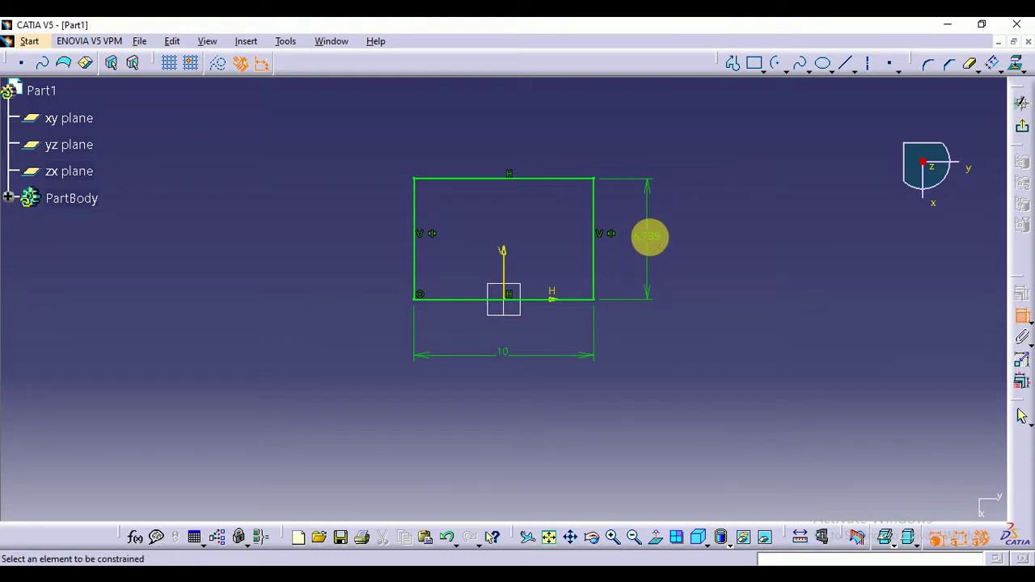
{"action": "double_click", "coordinate": [652, 238]}
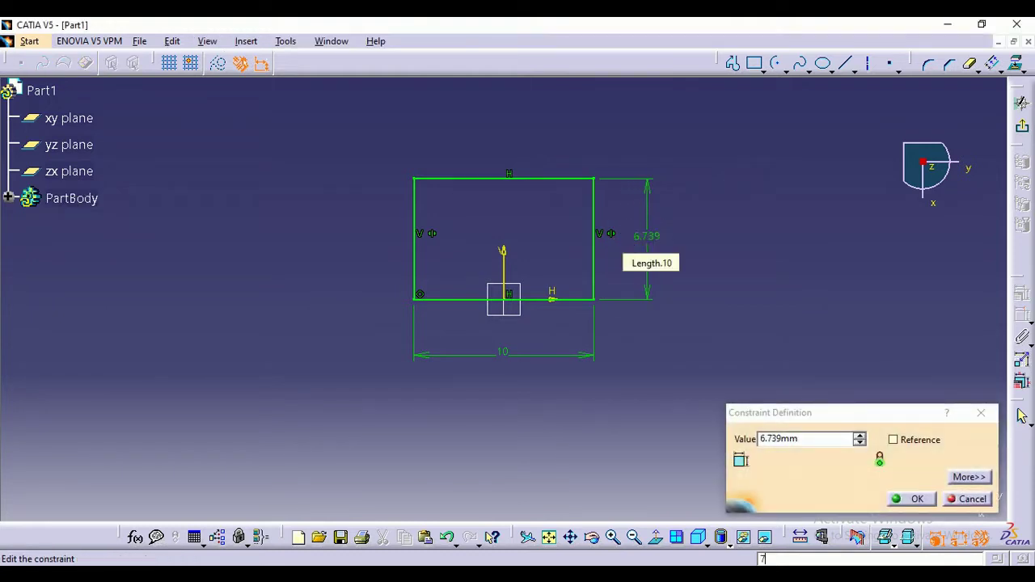
{"action": "left_click_drag", "start_coordinate": [810, 442], "coordinate": [730, 441]}
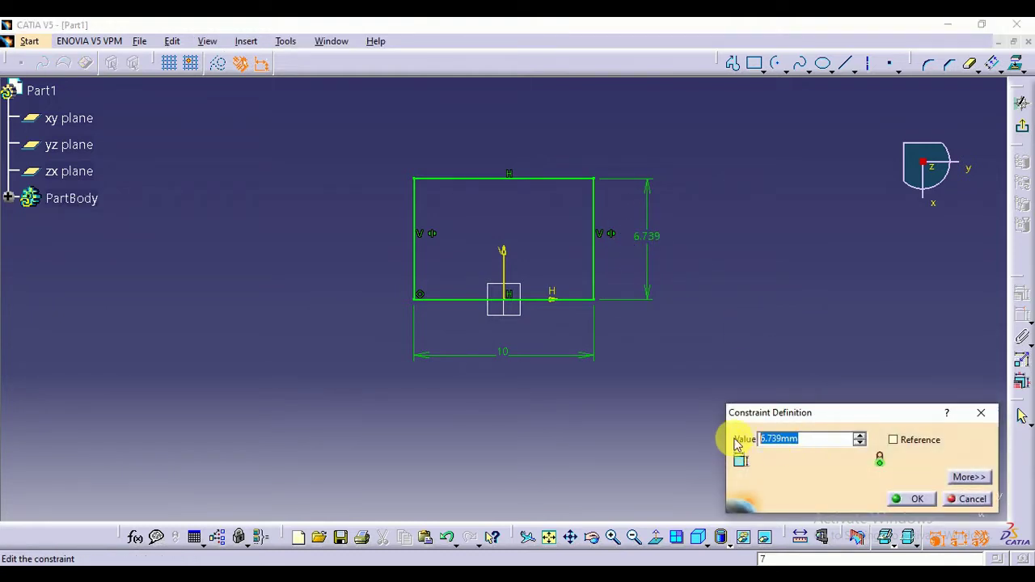
{"action": "type", "text": "7"}
{"action": "key", "text": "Return"}
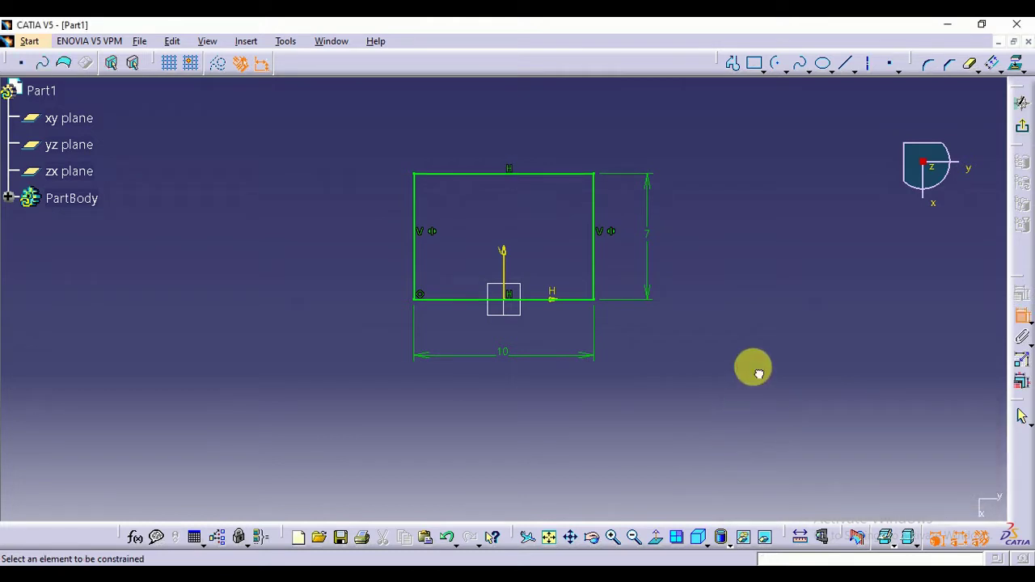
Draw a horizontal axis line about 30 mm long above the rectangle, extending past both of its sides
{"action": "mouse_move", "coordinate": [917, 169]}
{"action": "middle_mouse_down"}
{"action": "mouse_move", "coordinate": [900, 261]}
{"action": "mouse_move", "coordinate": [906, 323]}
{"action": "middle_mouse_up"}
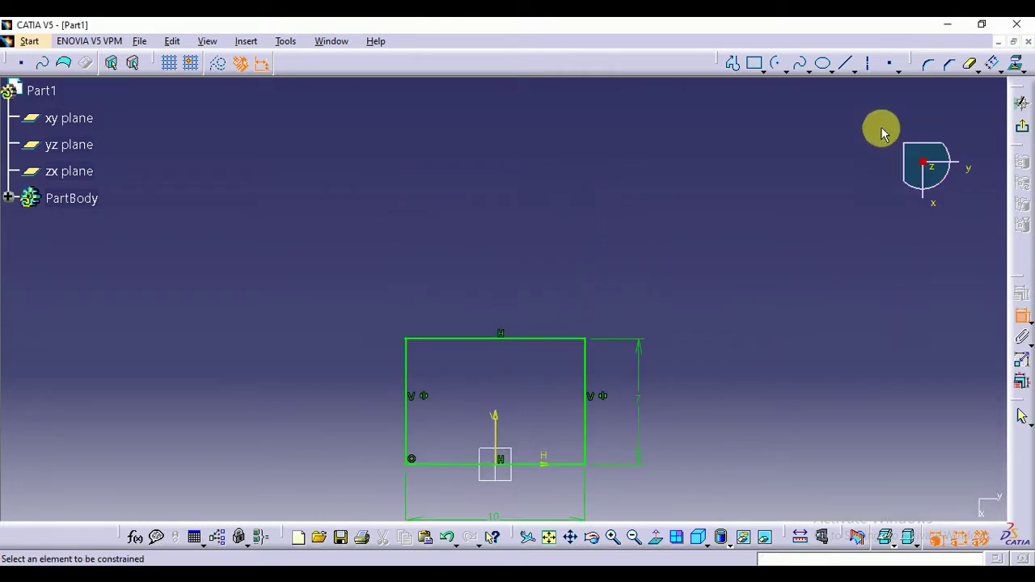
{"action": "left_click", "coordinate": [871, 73]}
{"action": "left_click", "coordinate": [722, 219]}
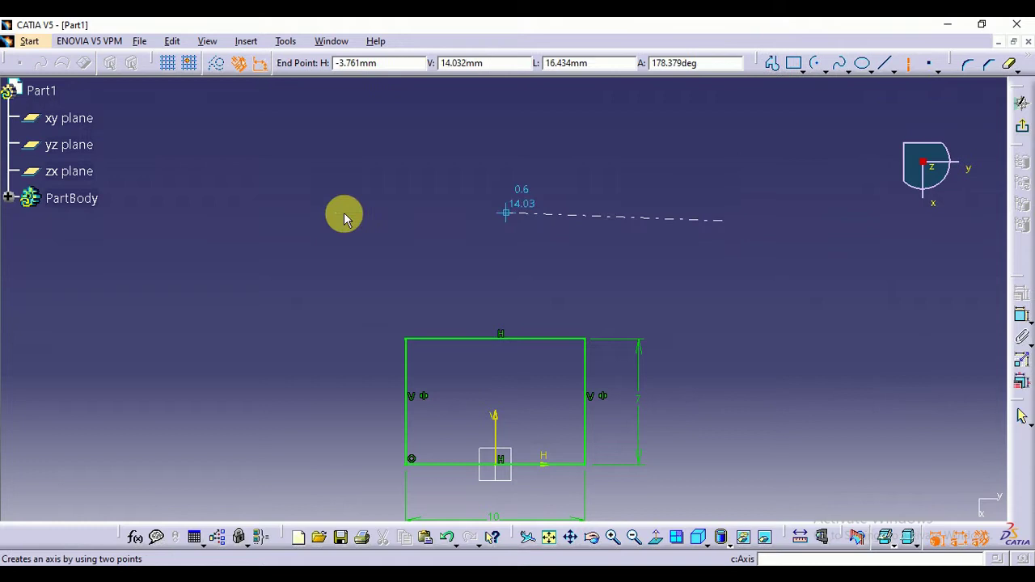
{"action": "left_click", "coordinate": [189, 221]}
Constrain the axis line to lie 12 mm above the sketch's horizontal axis
{"action": "left_click", "coordinate": [1022, 315]}
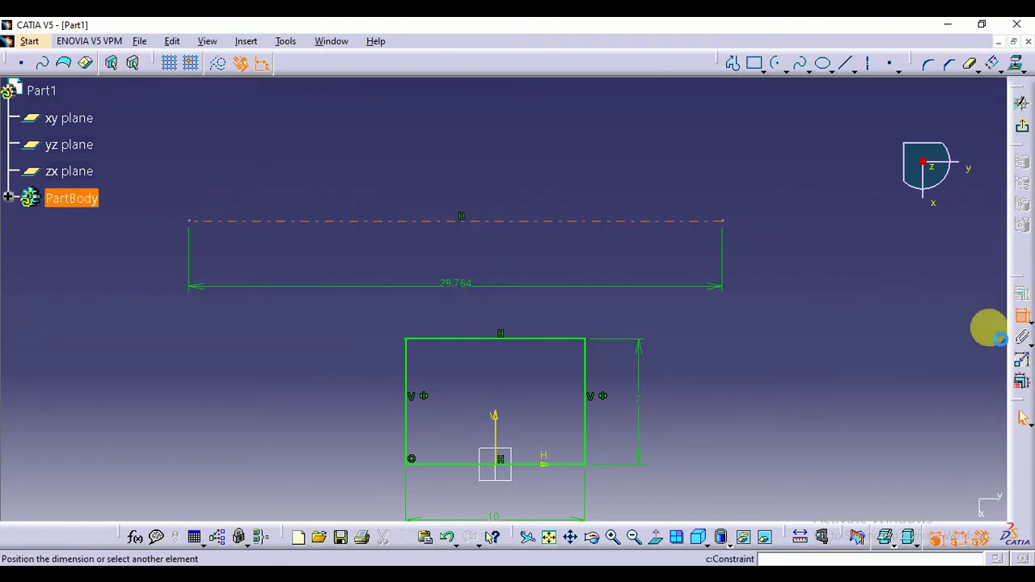
{"action": "left_click", "coordinate": [547, 464]}
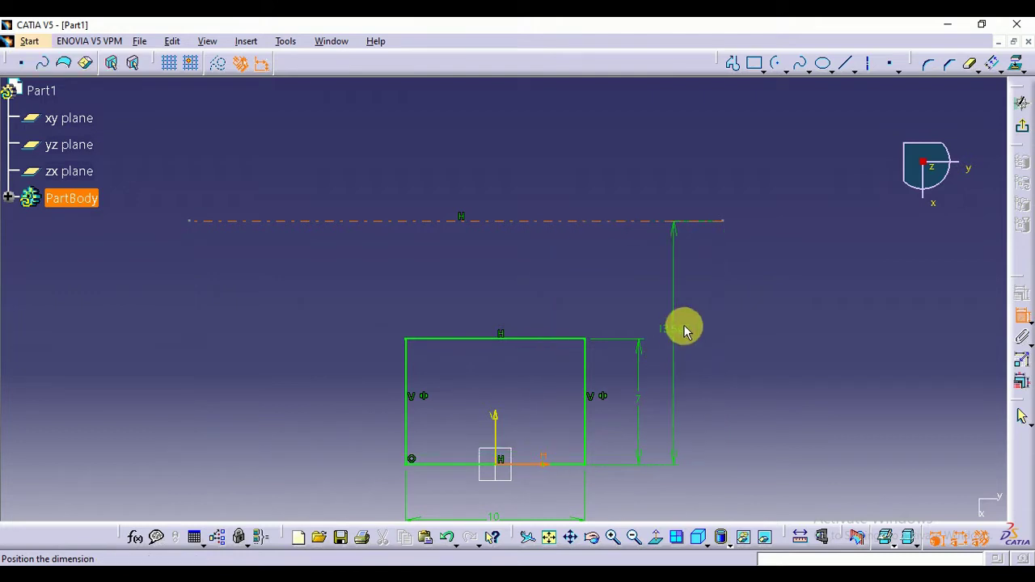
{"action": "left_click", "coordinate": [720, 310]}
{"action": "double_click", "coordinate": [722, 312]}
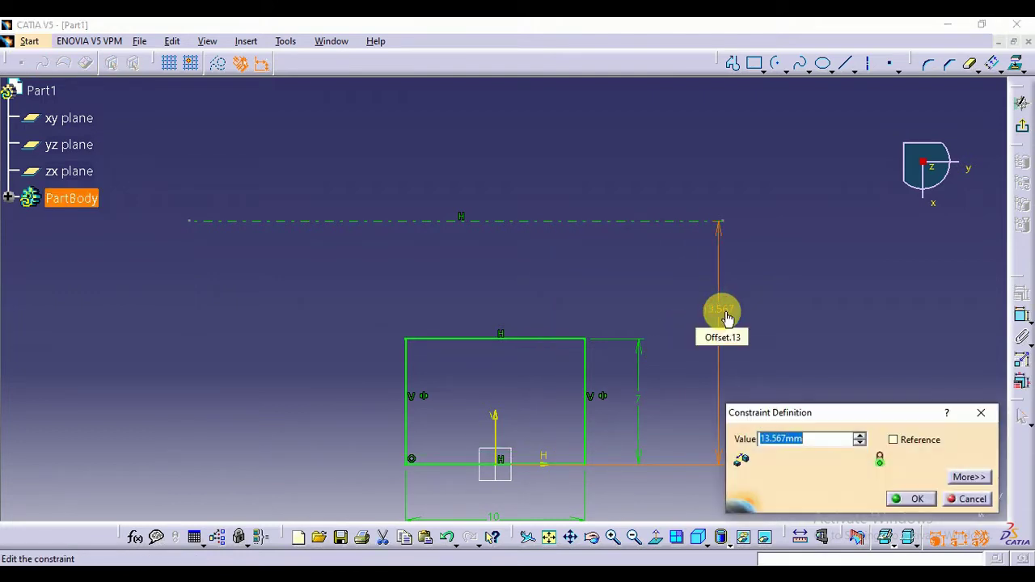
{"action": "type", "text": "12"}
{"action": "key", "text": "Return"}
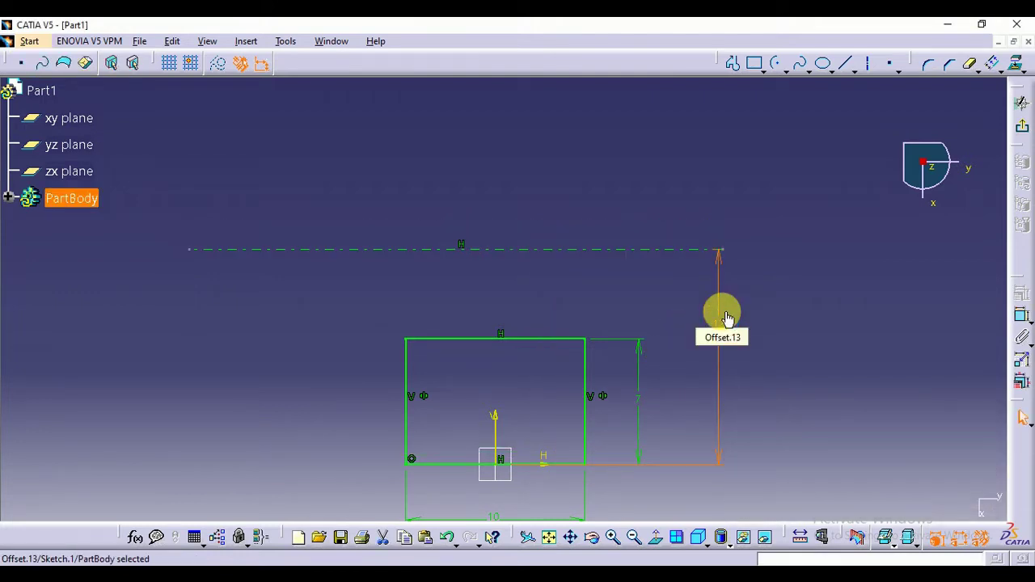
Draw an upper semicircular arc of about 8.3 mm radius, centred above the origin with both ends on the axis line
{"action": "left_click", "coordinate": [780, 67]}
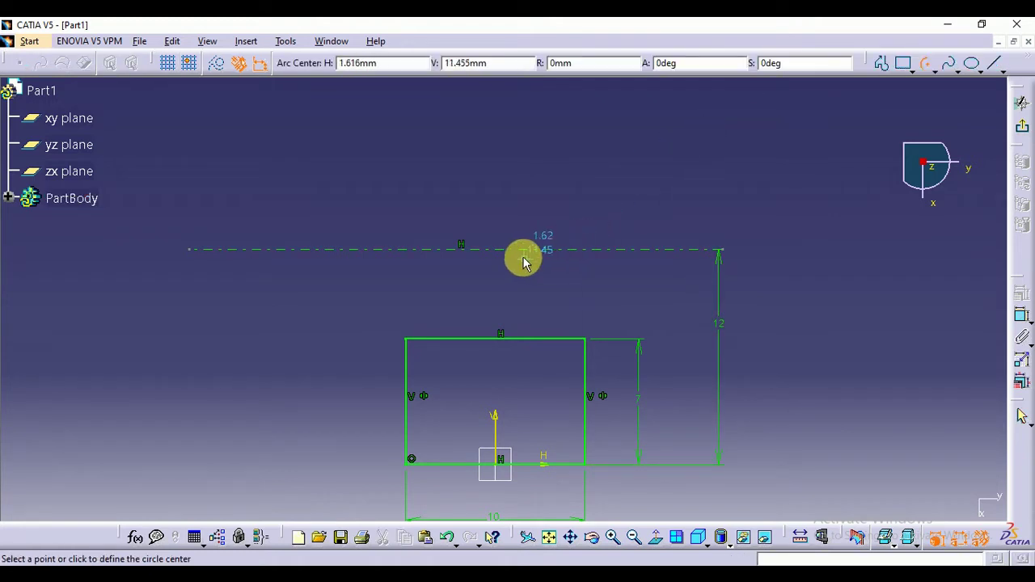
{"action": "left_click", "coordinate": [496, 251]}
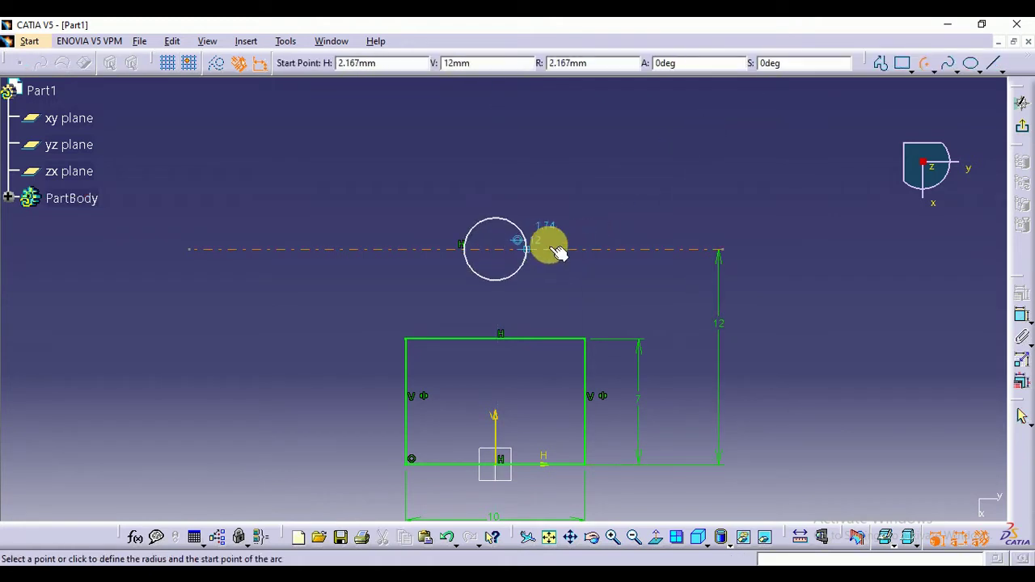
{"action": "left_click", "coordinate": [646, 249]}
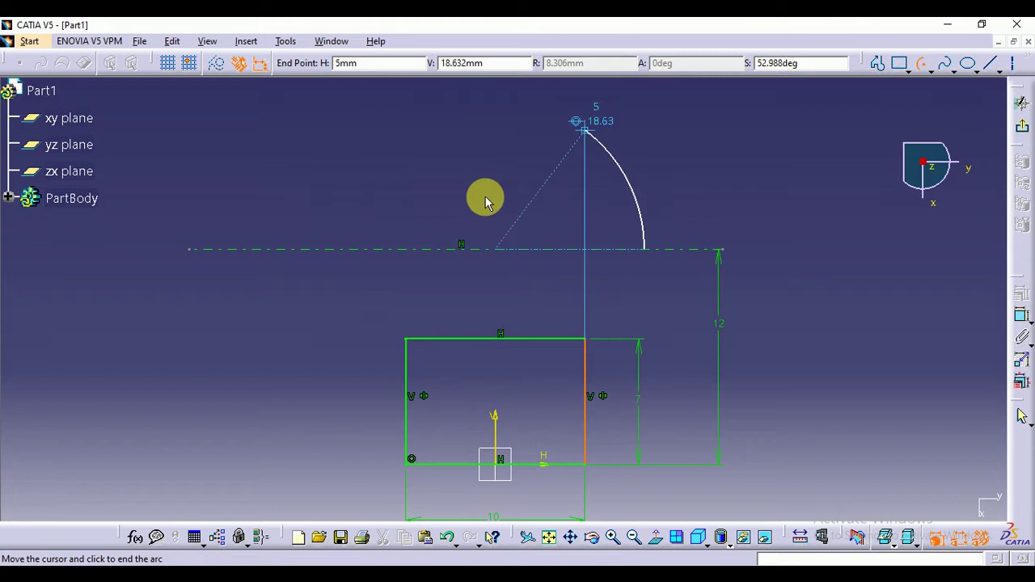
{"action": "left_click", "coordinate": [348, 250]}
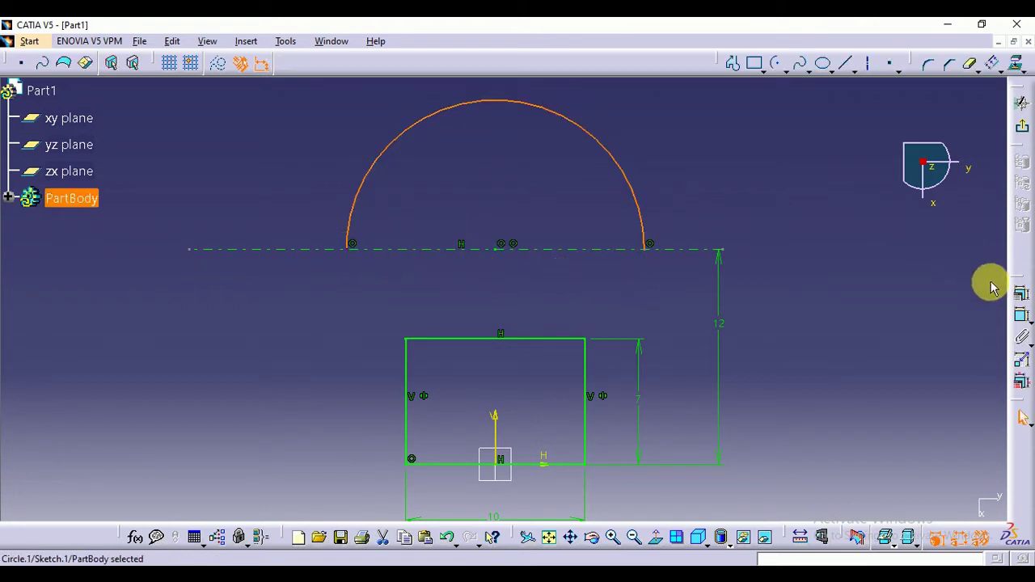
Dimension the semicircular arc and set its radius to 9 mm
{"action": "left_click", "coordinate": [1021, 324]}
{"action": "left_click", "coordinate": [694, 155]}
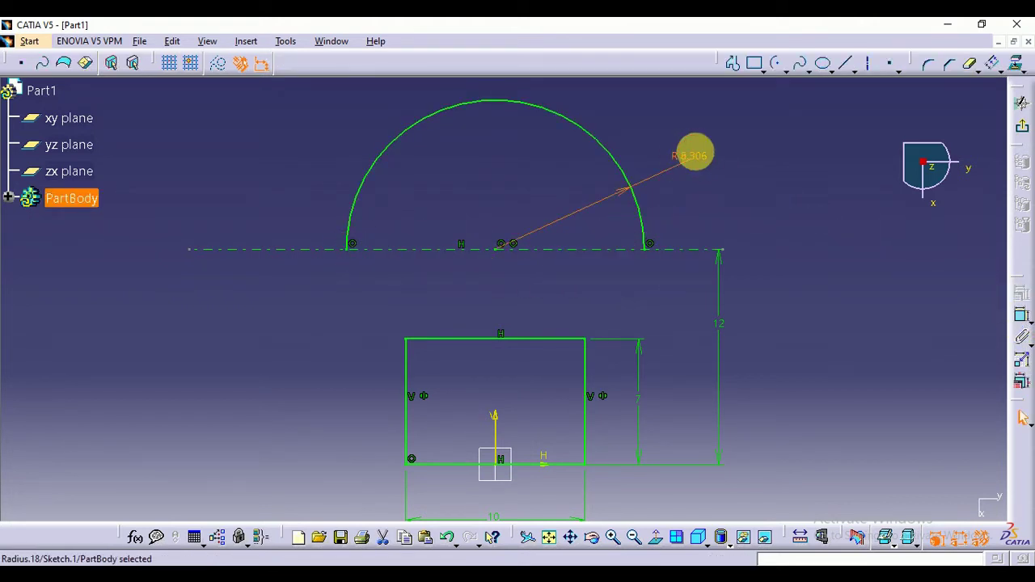
{"action": "double_click", "coordinate": [697, 156]}
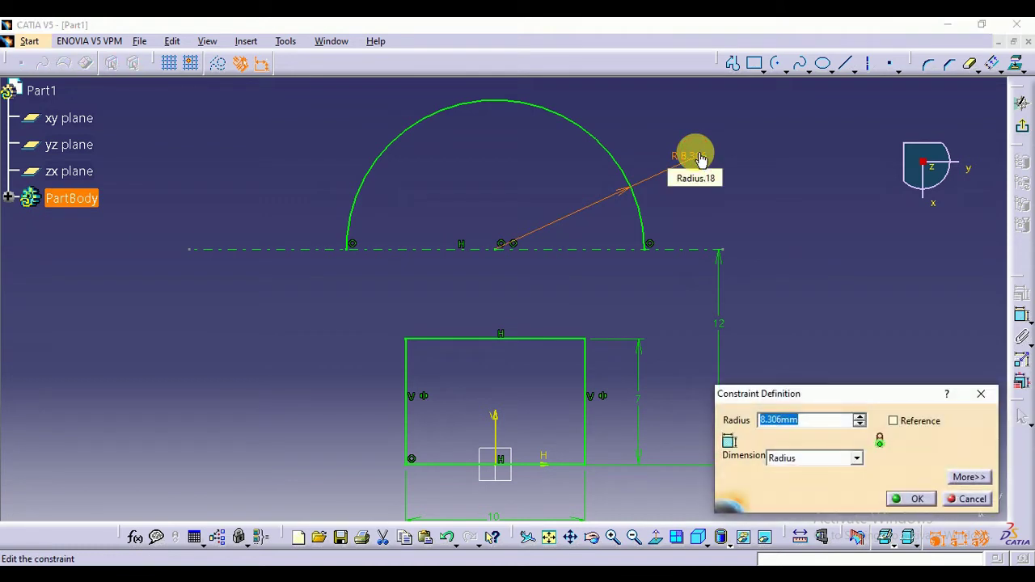
{"action": "key", "text": "Return"}
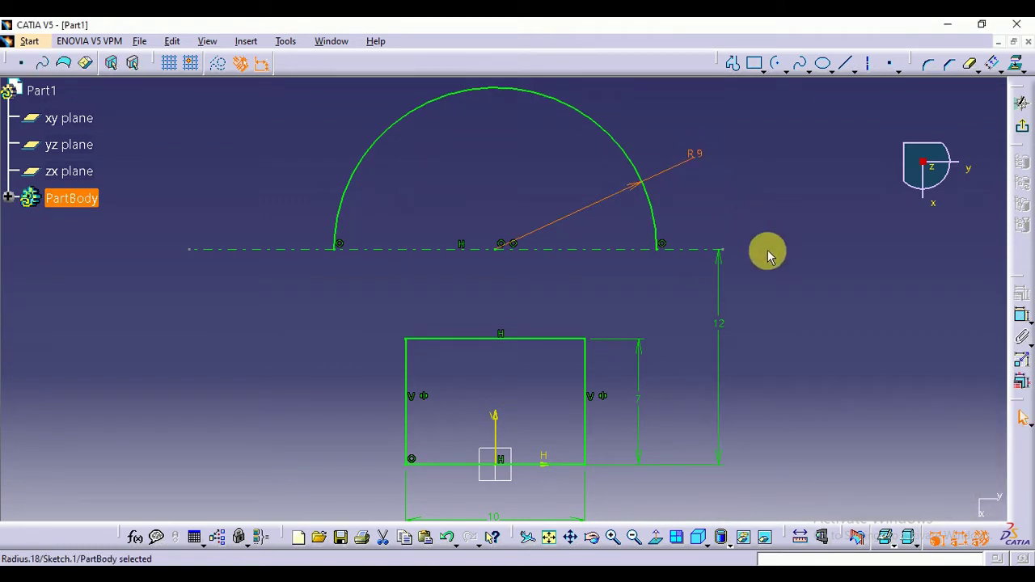
Draw an arc of about 15 mm radius joining the semicircle's right end to the rectangle's upper-right corner
{"action": "left_click", "coordinate": [787, 79]}
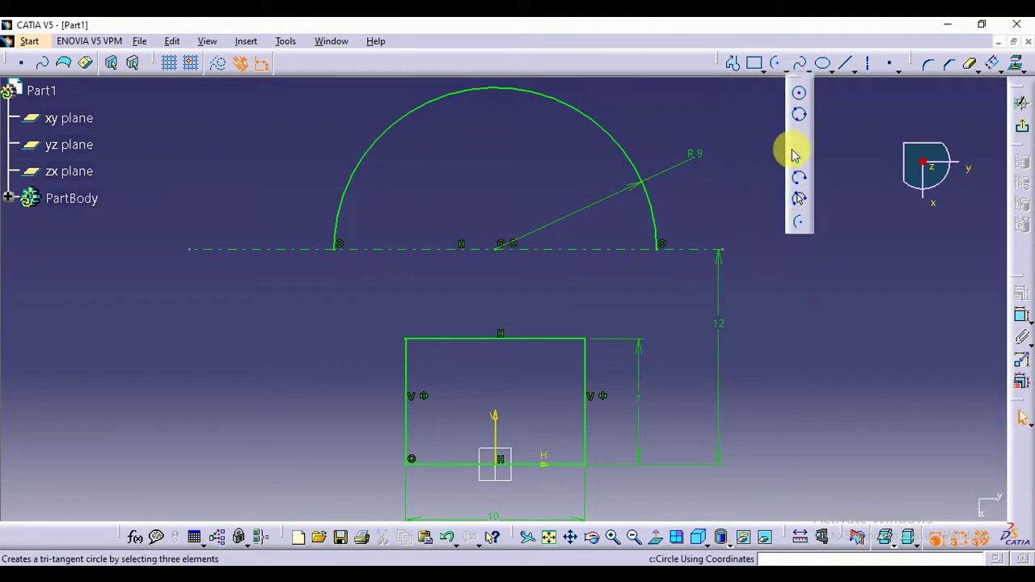
{"action": "left_click", "coordinate": [802, 199]}
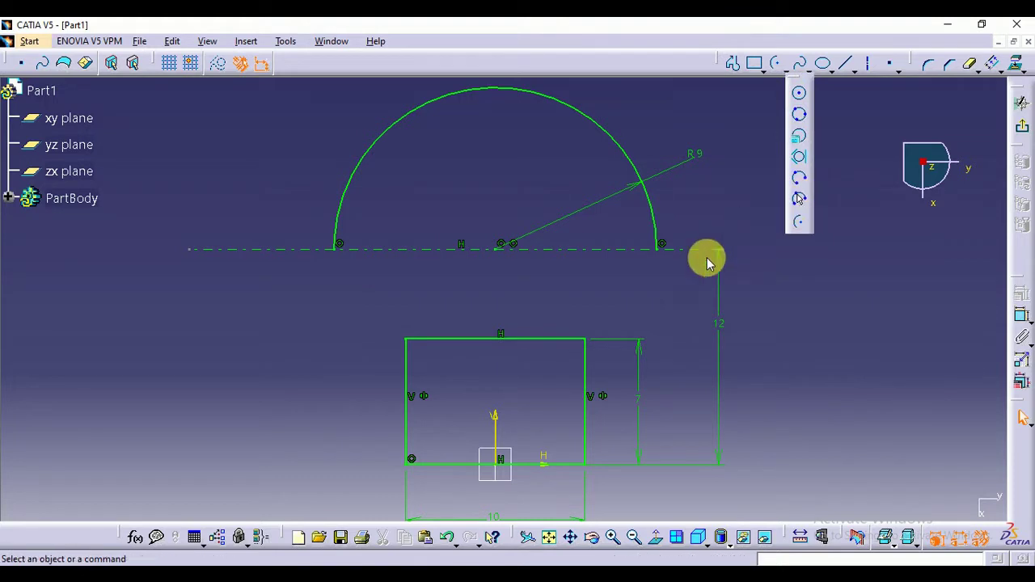
{"action": "left_click", "coordinate": [585, 339]}
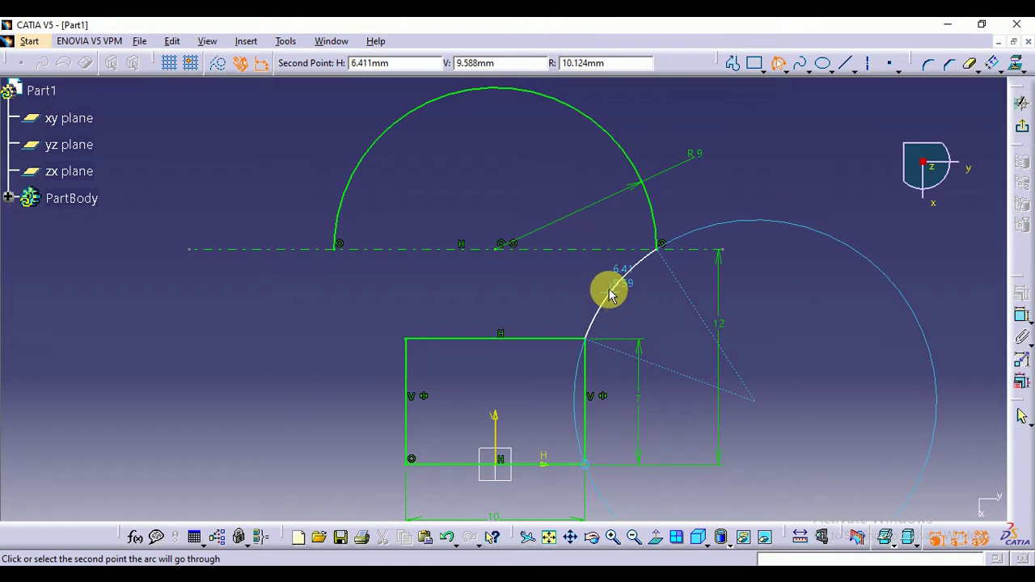
{"action": "middle_click_drag", "start_coordinate": [609, 293], "coordinate": [605, 270]}
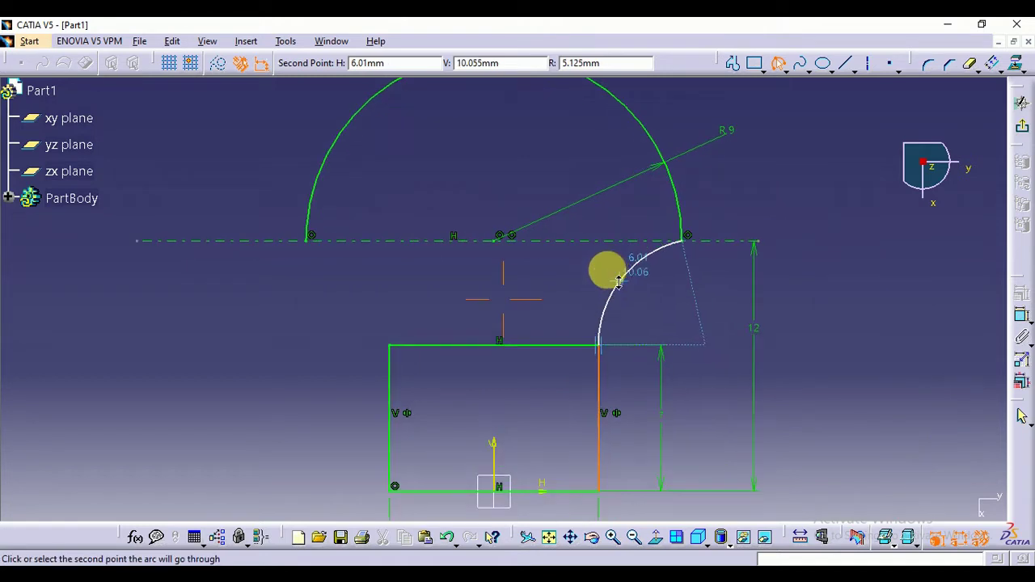
{"action": "left_click", "coordinate": [636, 296]}
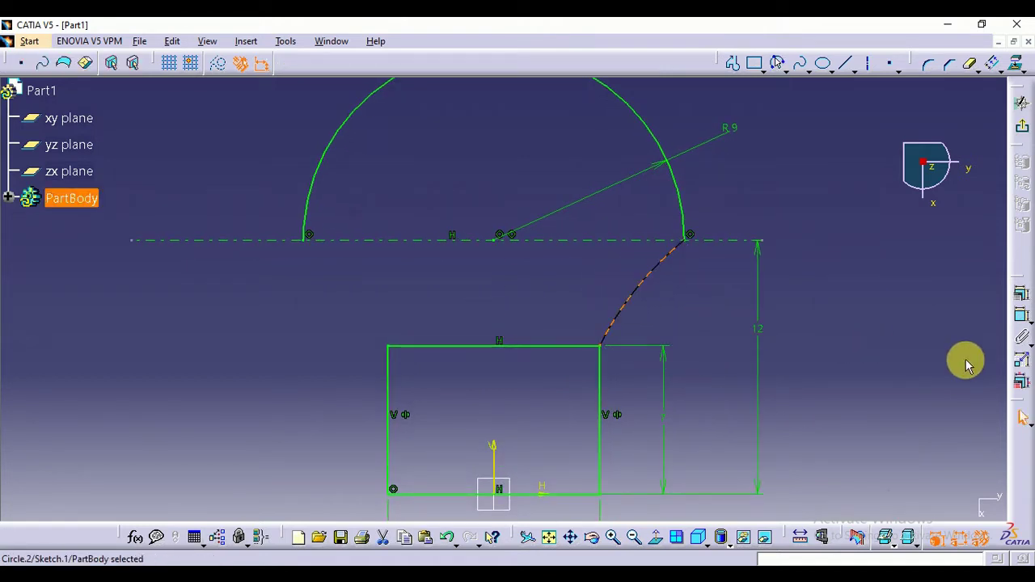
Dimension the connecting arc and set its radius to 6 mm
{"action": "left_click", "coordinate": [1021, 316]}
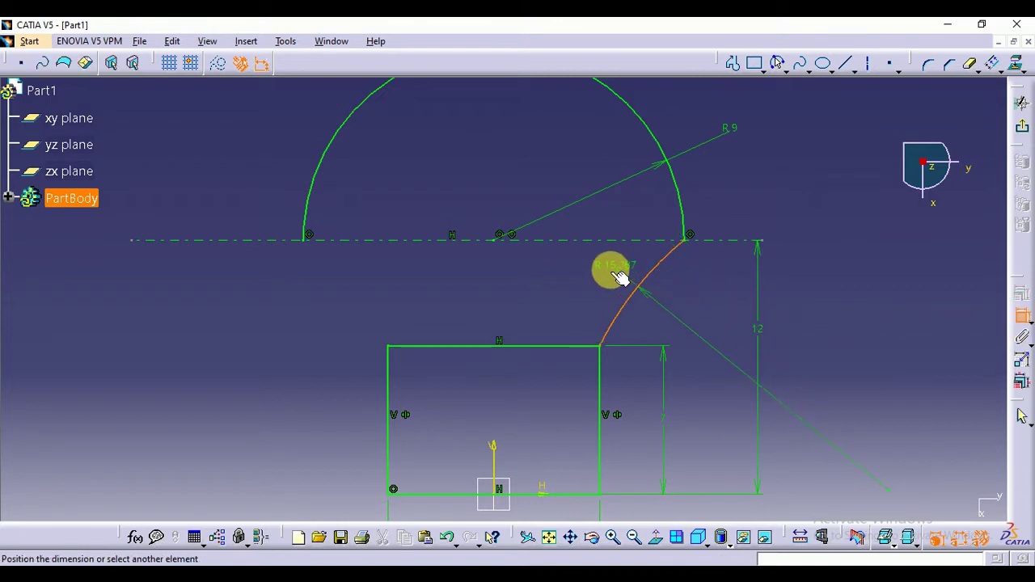
{"action": "left_click", "coordinate": [616, 275]}
{"action": "double_click", "coordinate": [615, 268]}
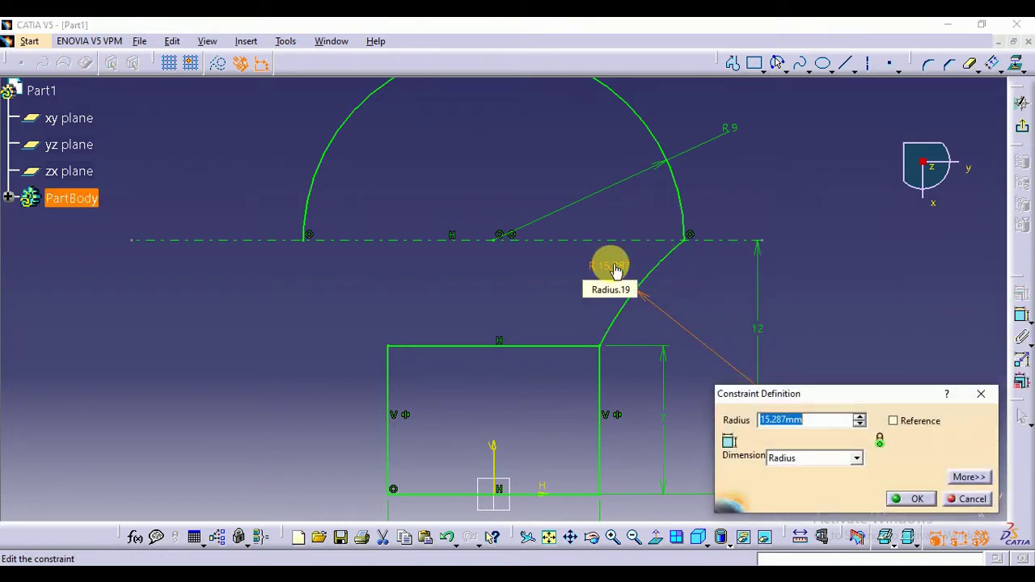
{"action": "key", "text": "Return"}
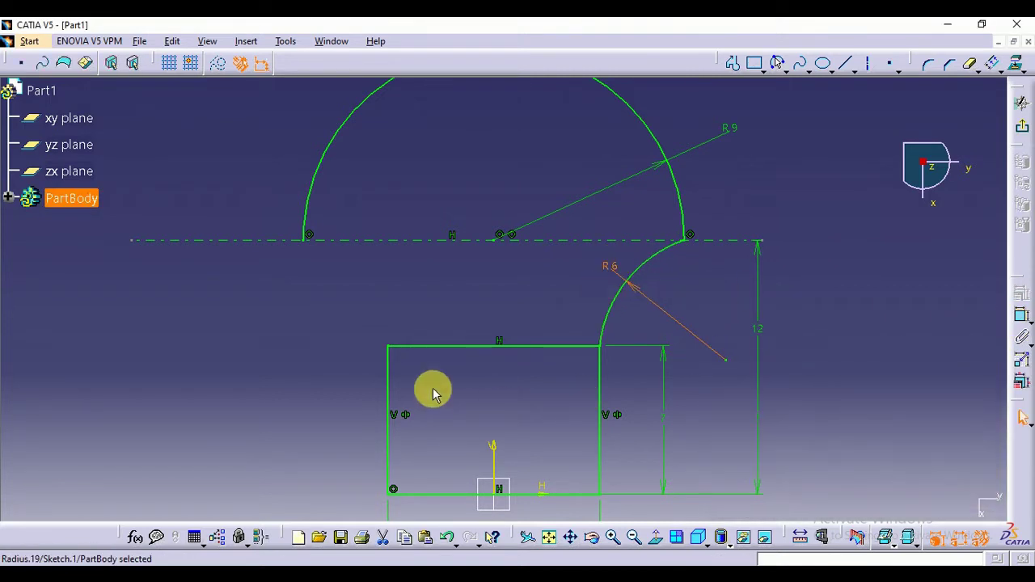
Delete the rectangle's top edge and mirror the 6 mm arc about the sketch's vertical axis
{"action": "right_click", "coordinate": [465, 353]}
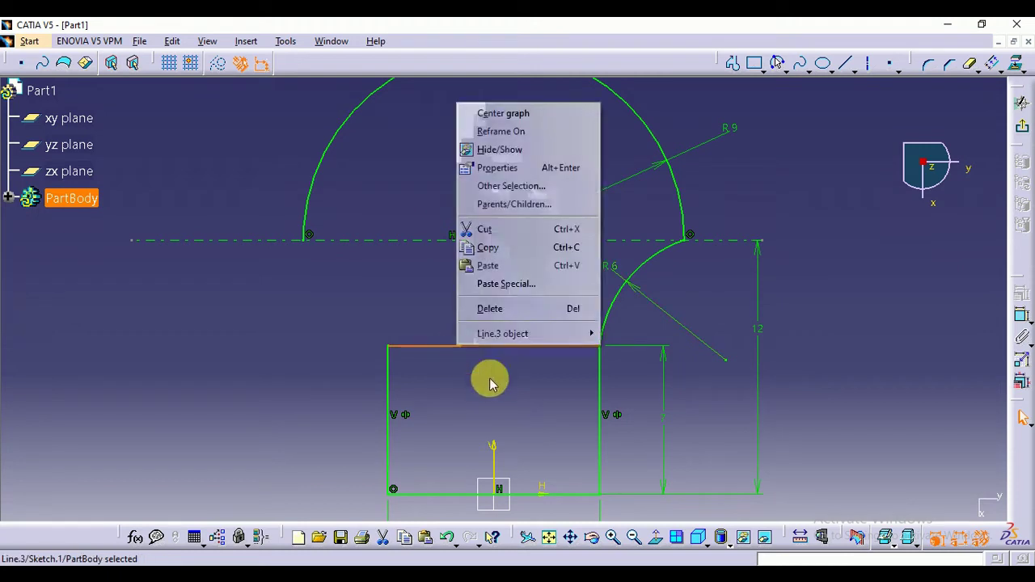
{"action": "left_click", "coordinate": [490, 308]}
{"action": "left_click", "coordinate": [671, 251]}
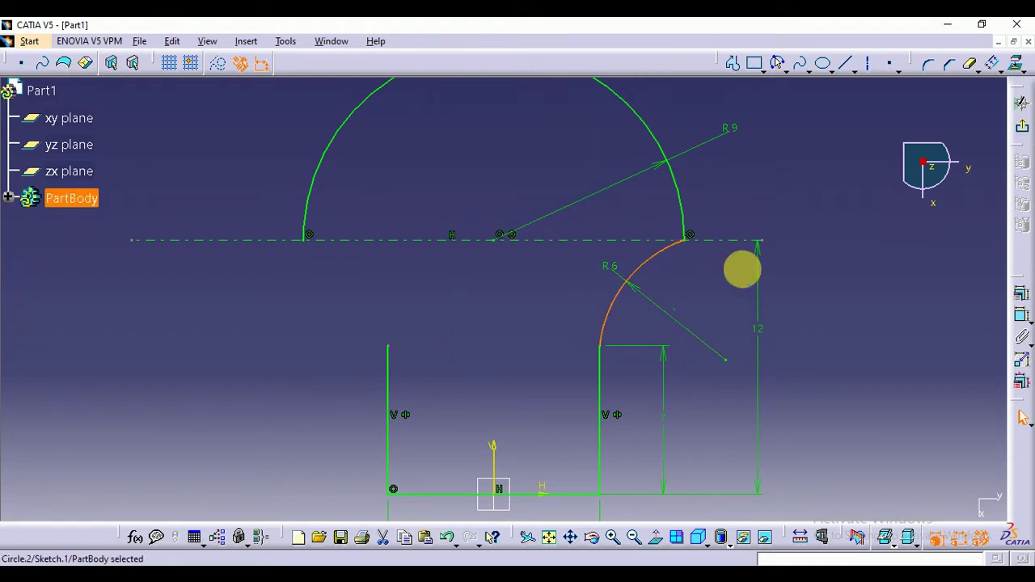
{"action": "left_click", "coordinate": [1000, 75]}
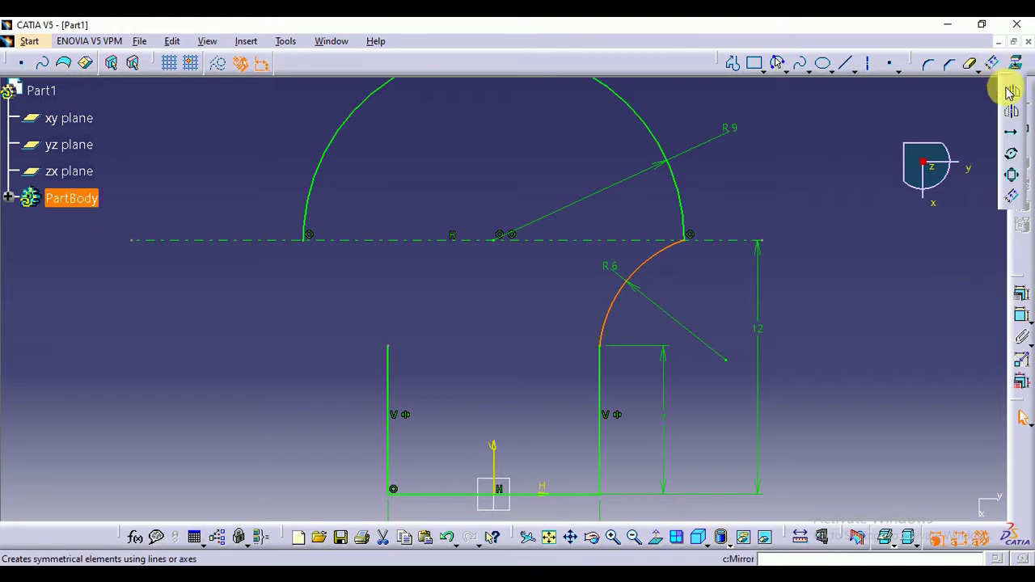
{"action": "left_click", "coordinate": [1010, 96]}
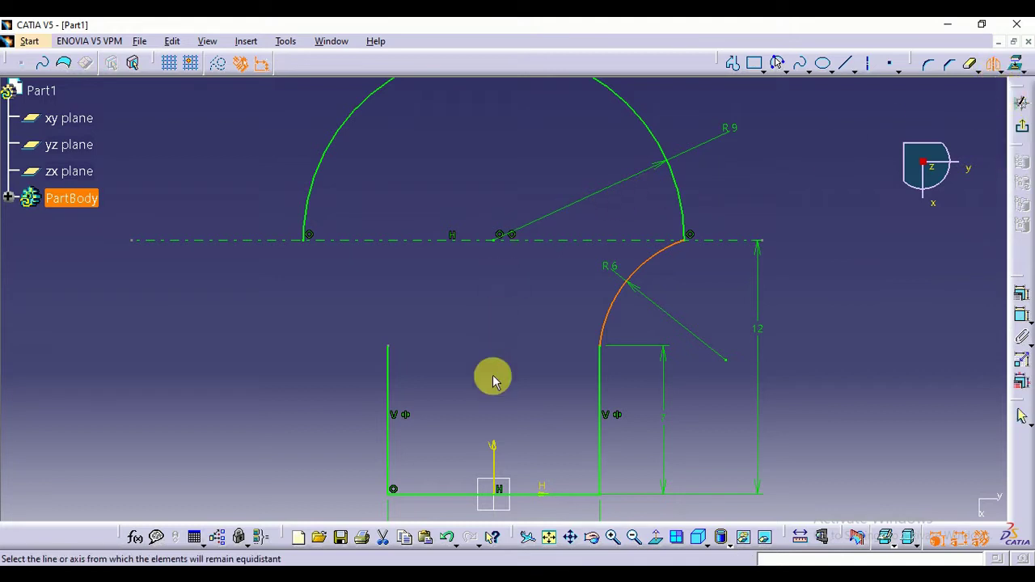
{"action": "left_click", "coordinate": [494, 447]}
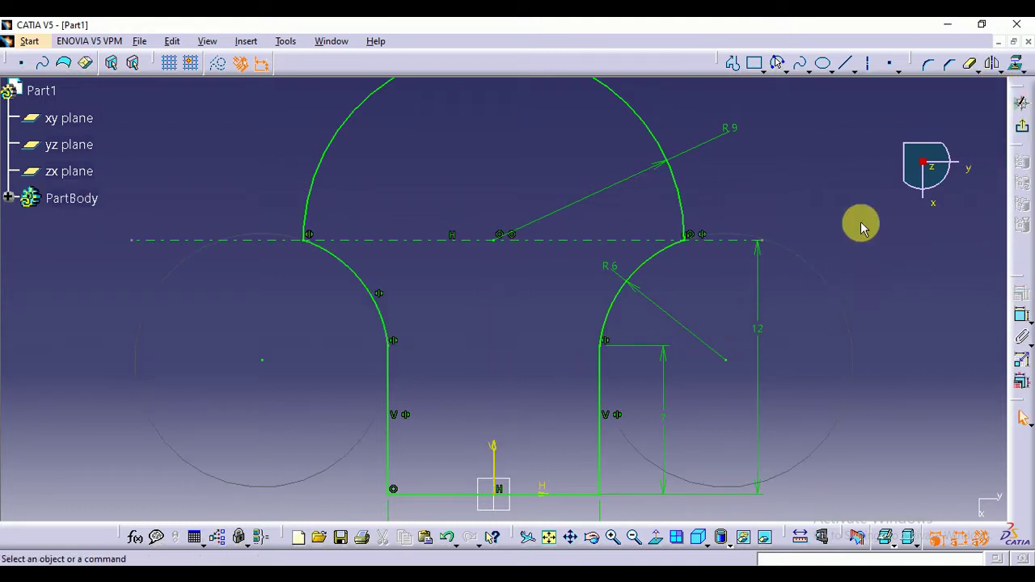
Exit the sketch and create a Fill surface from its closed contour
{"action": "middle_click_drag", "start_coordinate": [835, 173], "coordinate": [834, 202]}
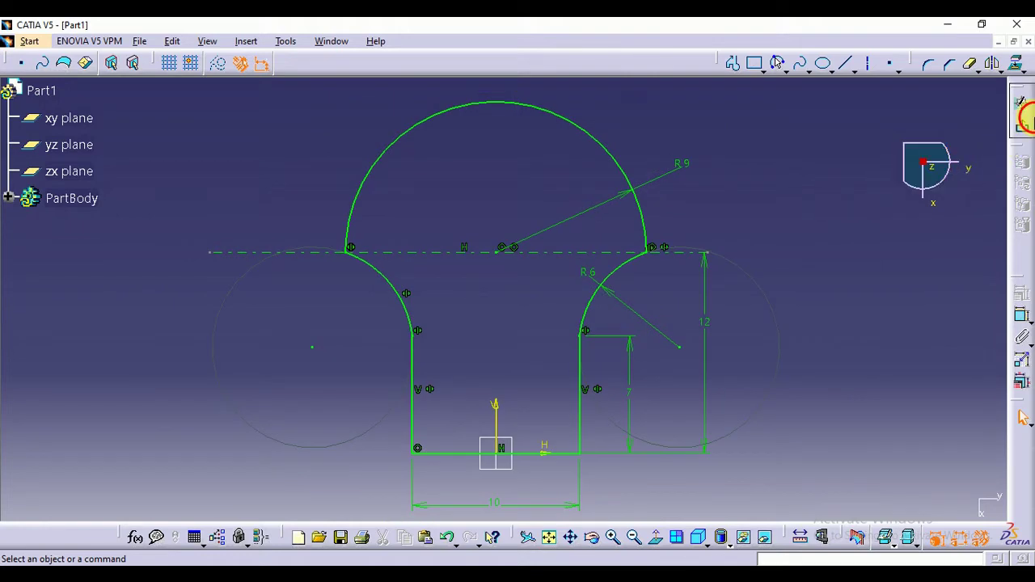
{"action": "left_click", "coordinate": [1023, 130]}
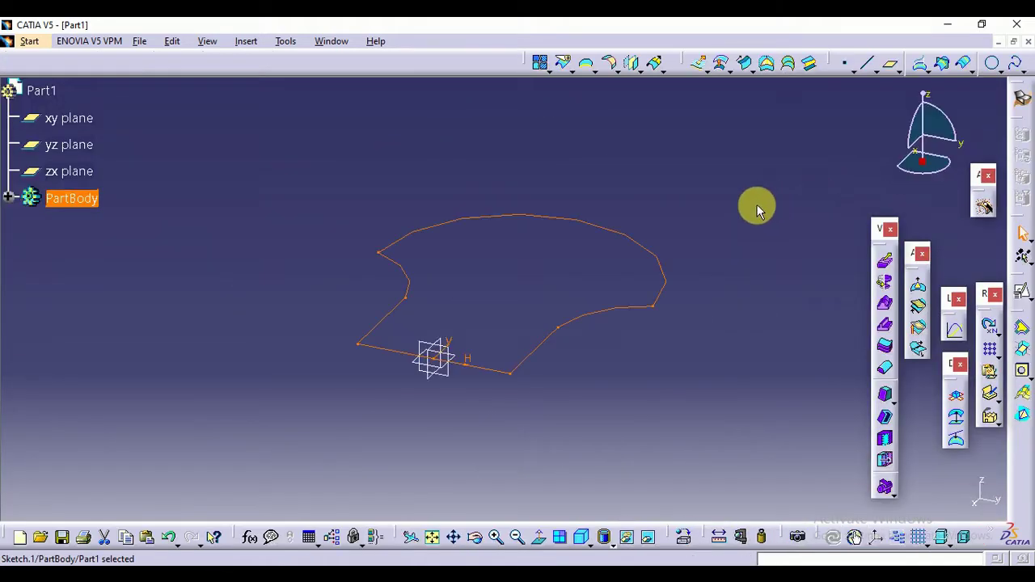
{"action": "left_click", "coordinate": [767, 66]}
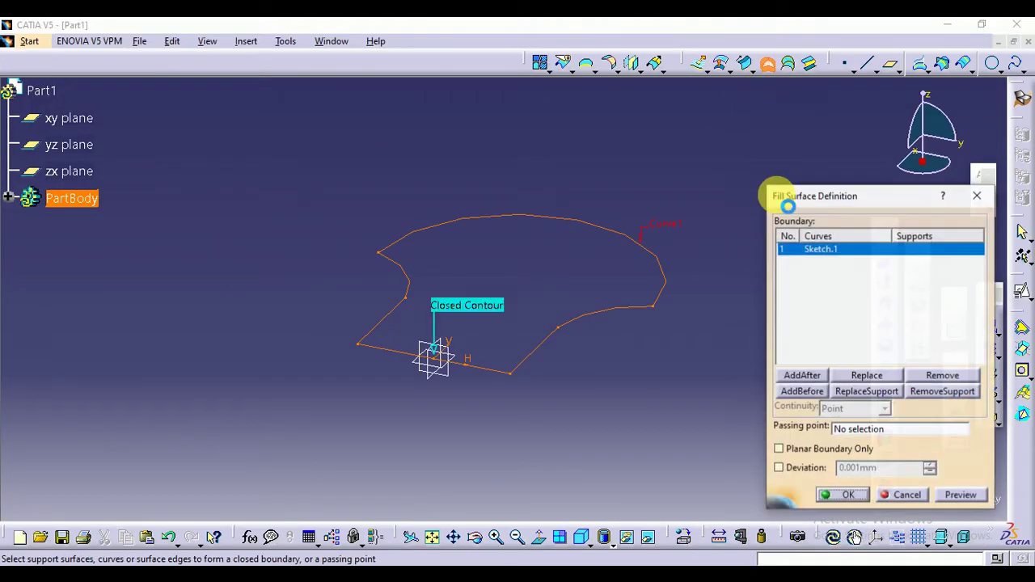
{"action": "left_click", "coordinate": [841, 496]}
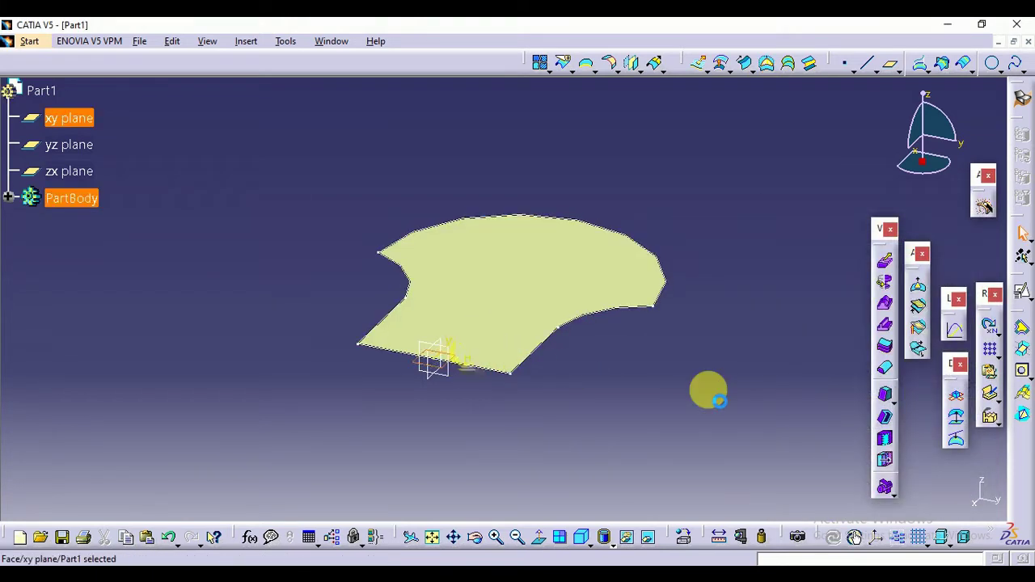
Start a positioned sketch on the xy plane and project the surface's semicircular edge into it
{"action": "left_click", "coordinate": [1023, 293]}
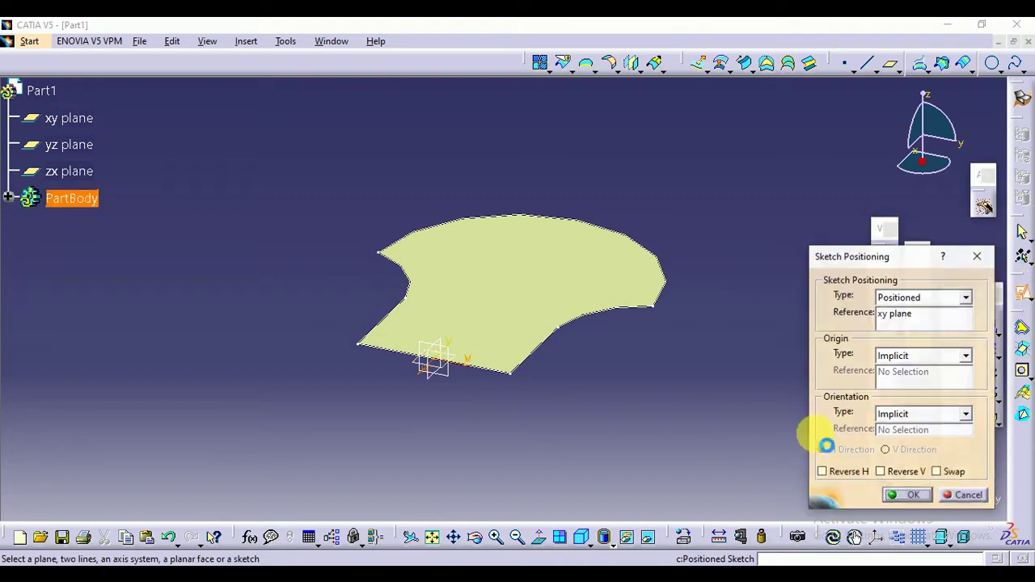
{"action": "left_click", "coordinate": [914, 496]}
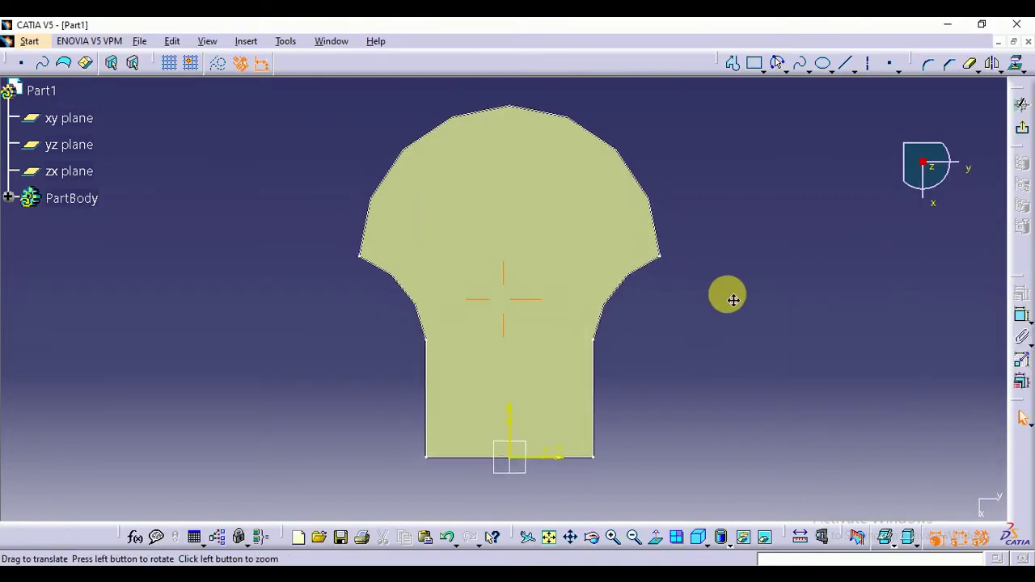
{"action": "left_click", "coordinate": [647, 189]}
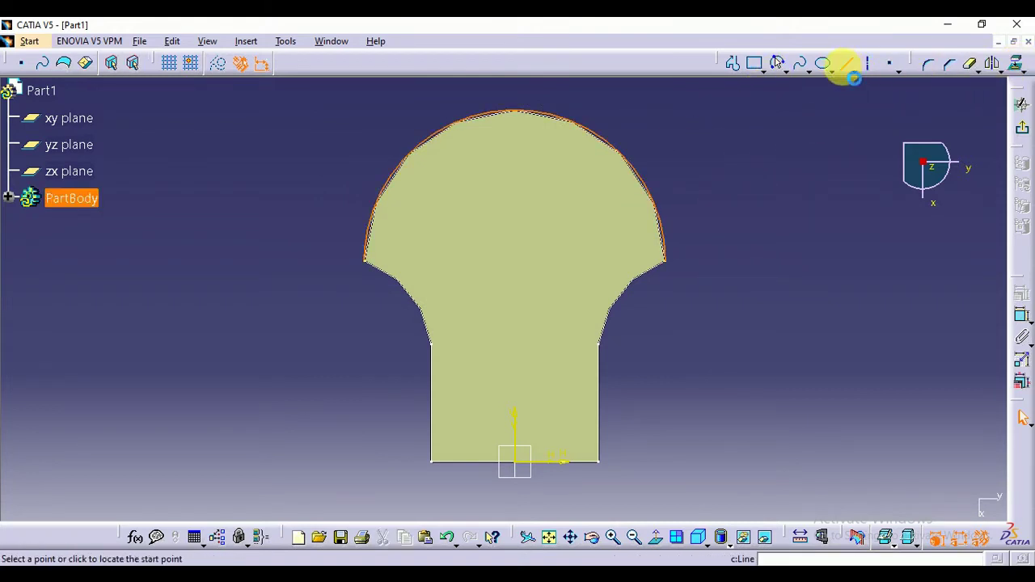
Draw a slanted line about 5.7 mm long from the projected arc, just right of its apex, down into the surface
{"action": "left_click", "coordinate": [560, 120]}
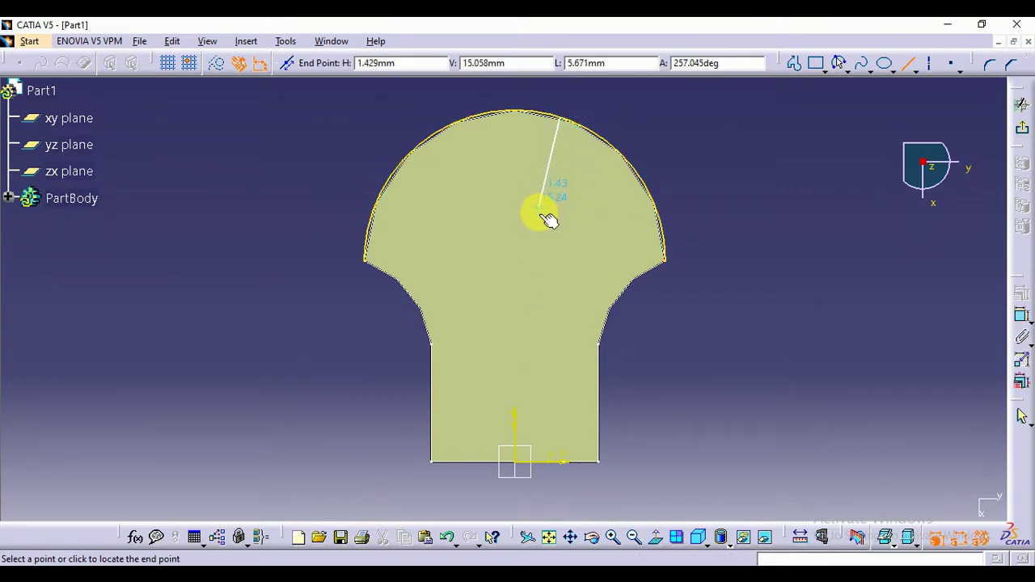
{"action": "left_click", "coordinate": [541, 213]}
{"action": "left_click", "coordinate": [861, 324]}
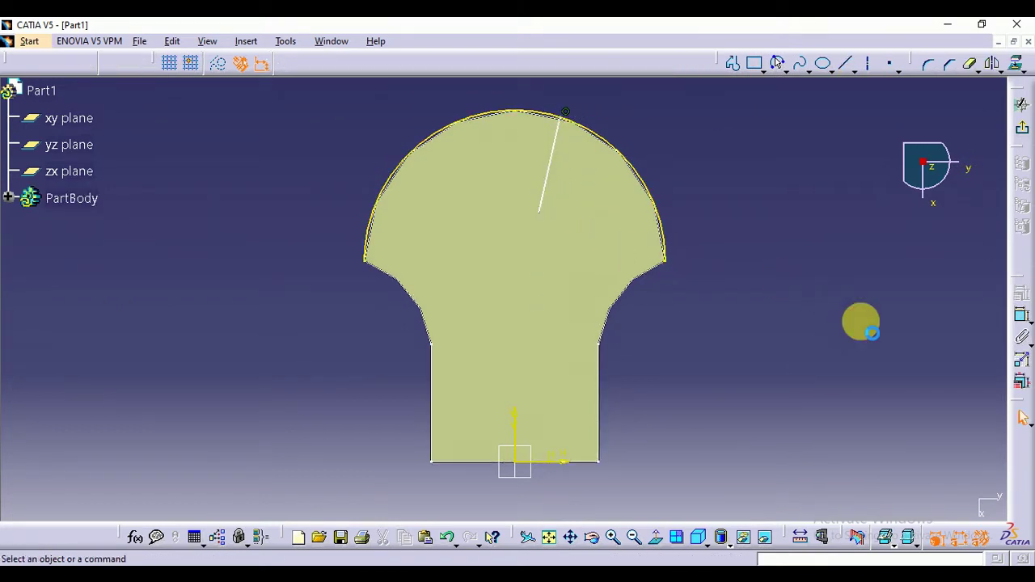
Draw a vertical axis line from above the semicircle's apex down to the sketch origin
{"action": "left_click", "coordinate": [865, 62]}
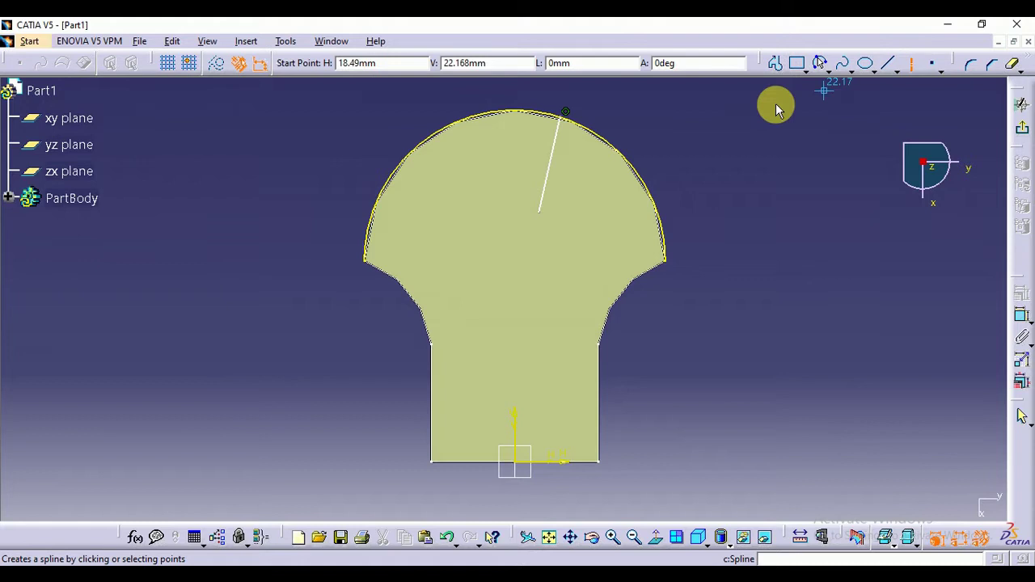
{"action": "left_click", "coordinate": [516, 86]}
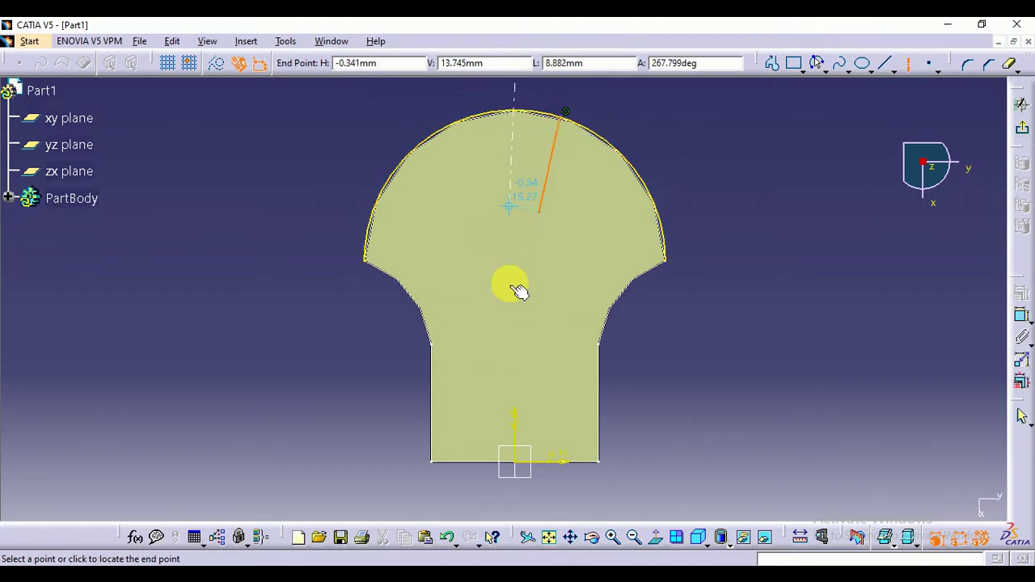
{"action": "left_click", "coordinate": [518, 466]}
Dimension the slanted line's upper endpoint from the vertical axis and set the distance to 2 mm
{"action": "middle_click_drag", "start_coordinate": [726, 289], "coordinate": [728, 324]}
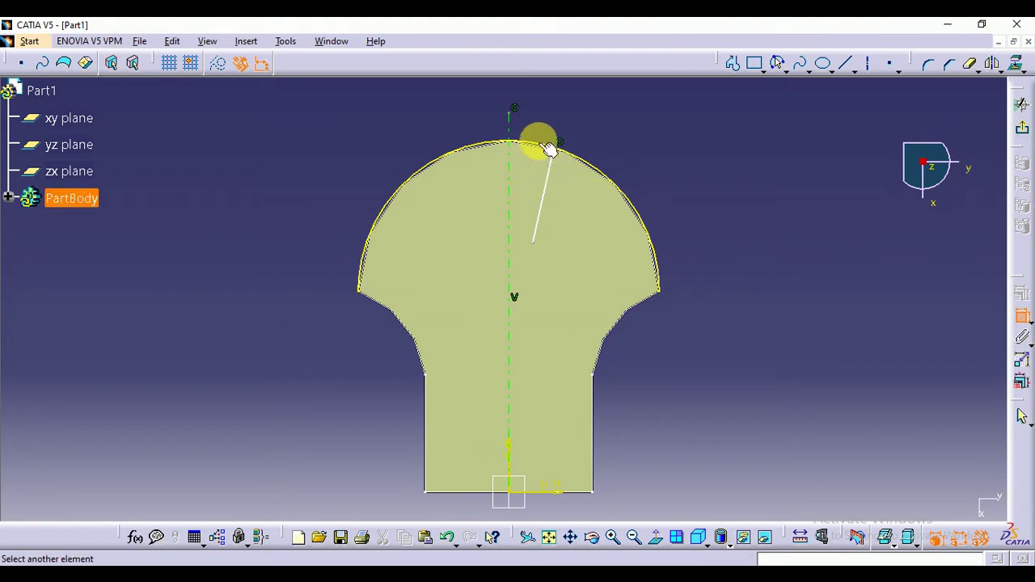
{"action": "left_click", "coordinate": [509, 121]}
{"action": "left_click", "coordinate": [651, 121]}
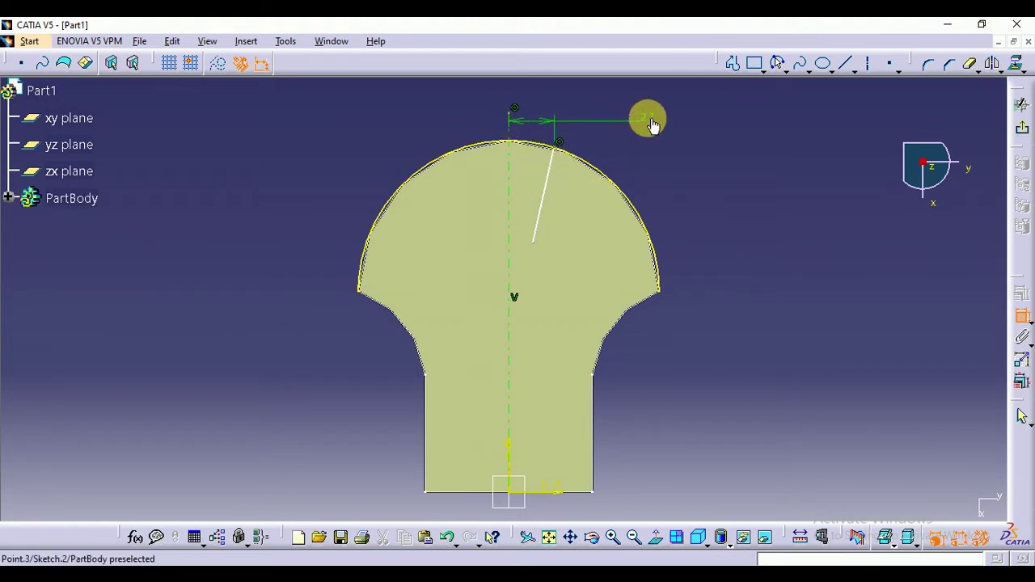
{"action": "double_click", "coordinate": [649, 119]}
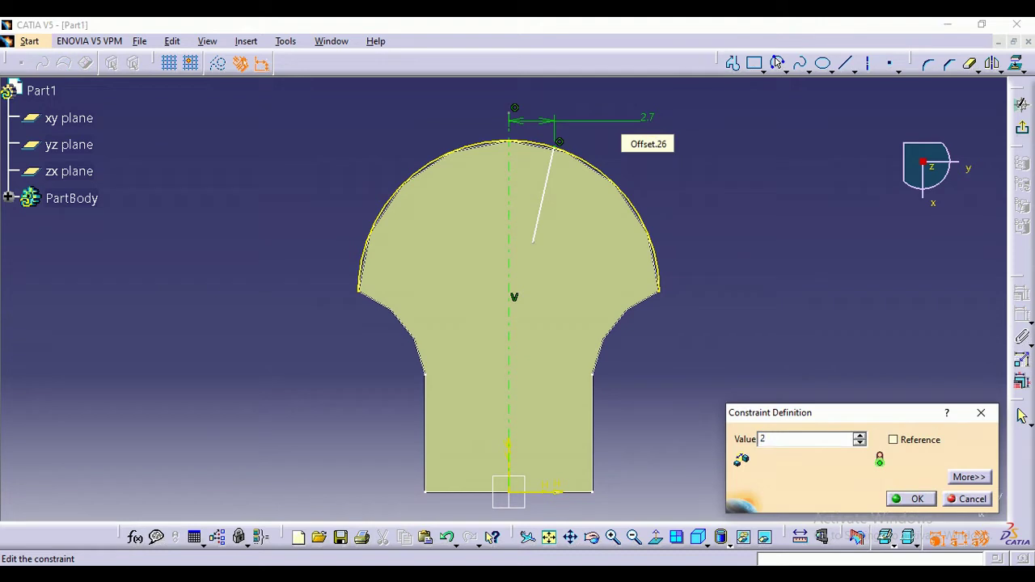
{"action": "key", "text": "Return"}
Dimension the slanted line's lower endpoint from the vertical axis and set the distance to 1.5 mm
{"action": "left_click", "coordinate": [557, 214]}
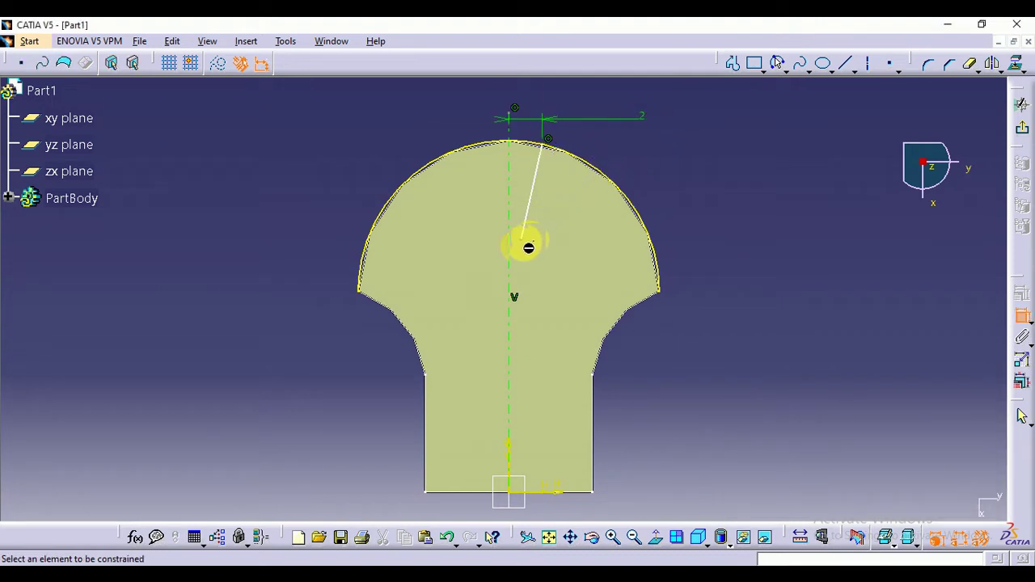
{"action": "left_click", "coordinate": [521, 239]}
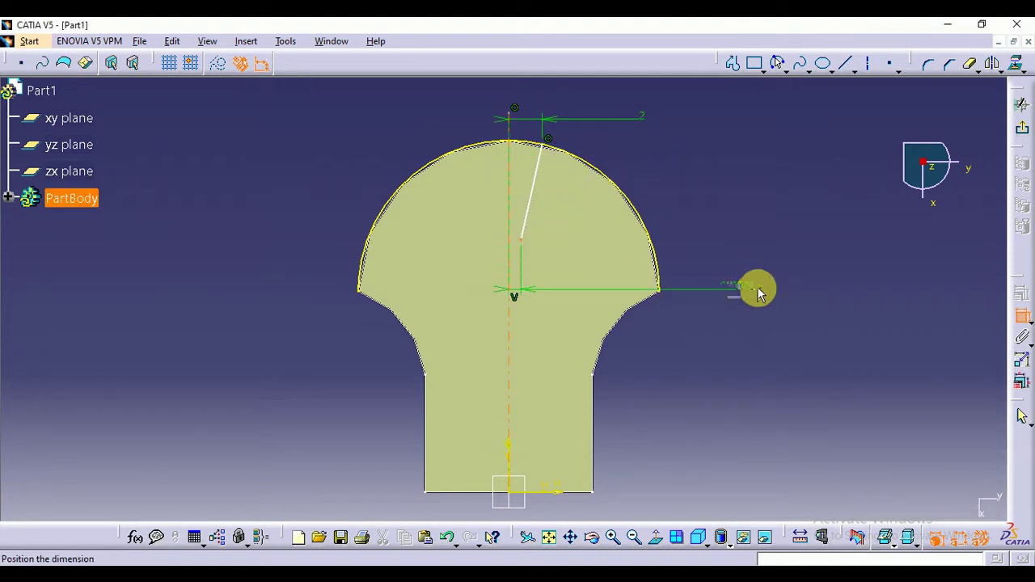
{"action": "left_click", "coordinate": [775, 273]}
{"action": "double_click", "coordinate": [772, 270]}
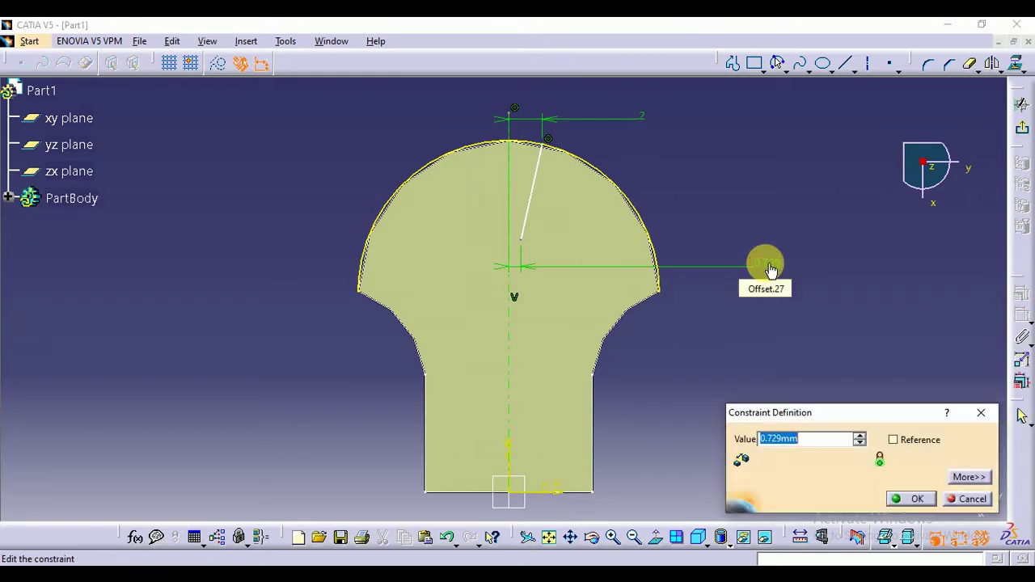
{"action": "key", "text": "Return"}
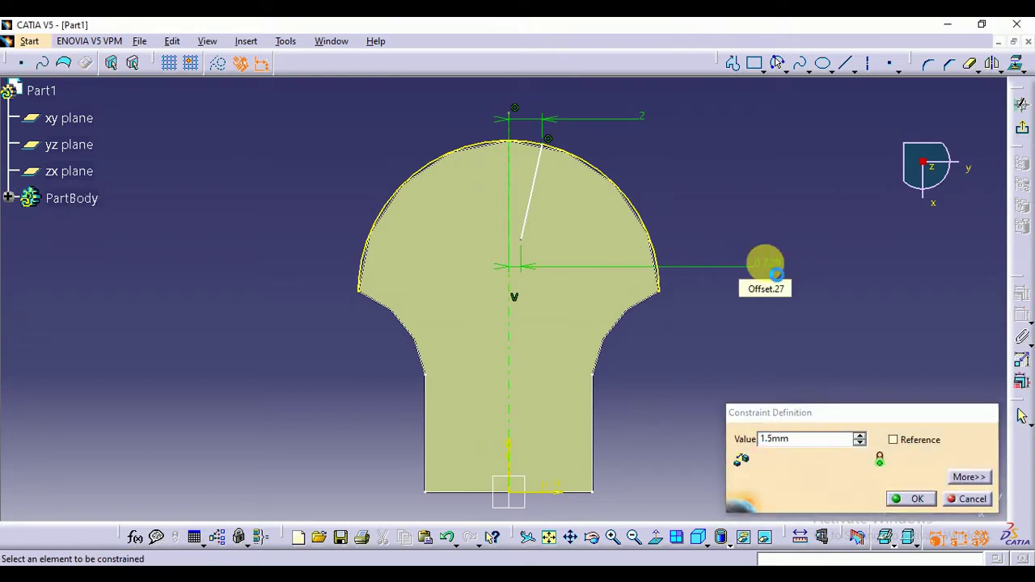
Dimension the slanted line with a vertical measure direction and set its height to 6.5 mm
{"action": "left_click", "coordinate": [540, 188]}
{"action": "right_click", "coordinate": [676, 180]}
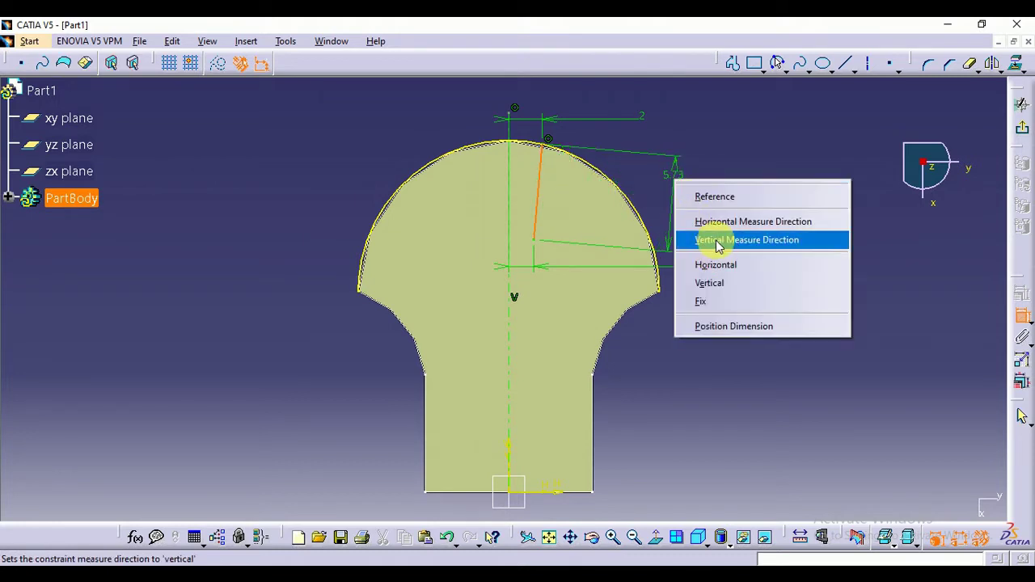
{"action": "left_click", "coordinate": [715, 240]}
{"action": "left_click", "coordinate": [698, 192]}
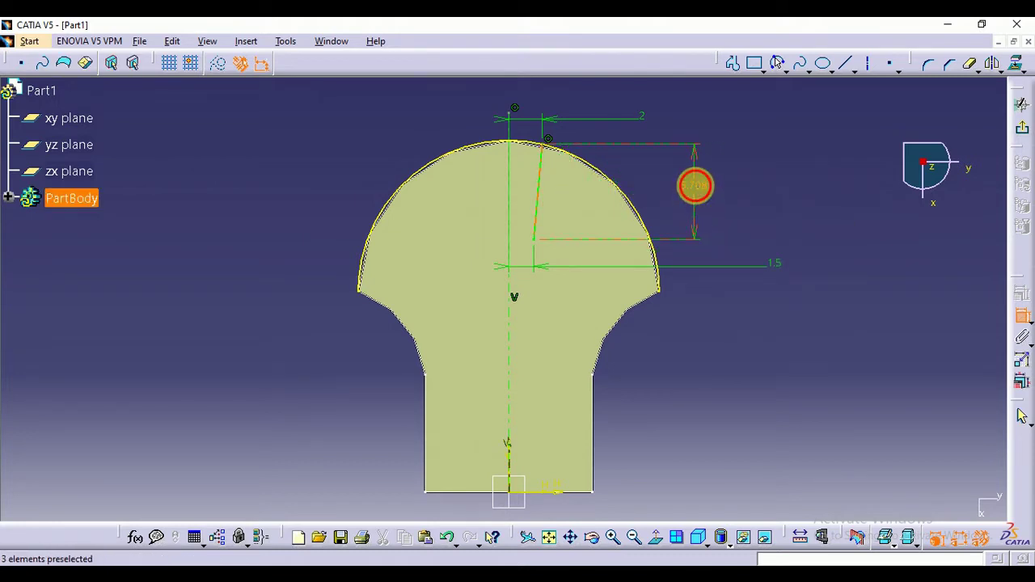
{"action": "double_click", "coordinate": [700, 191]}
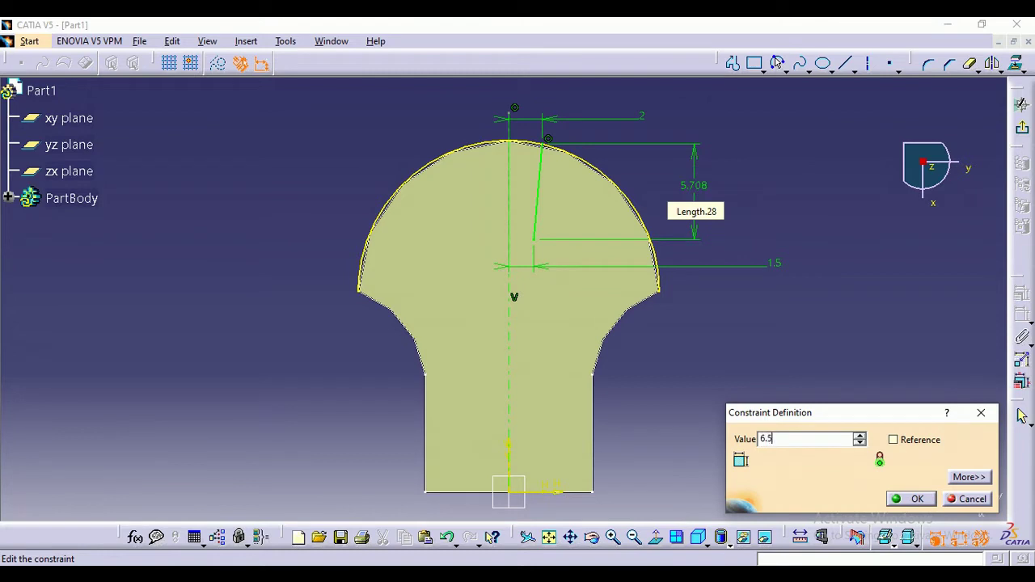
{"action": "key", "text": "Return"}
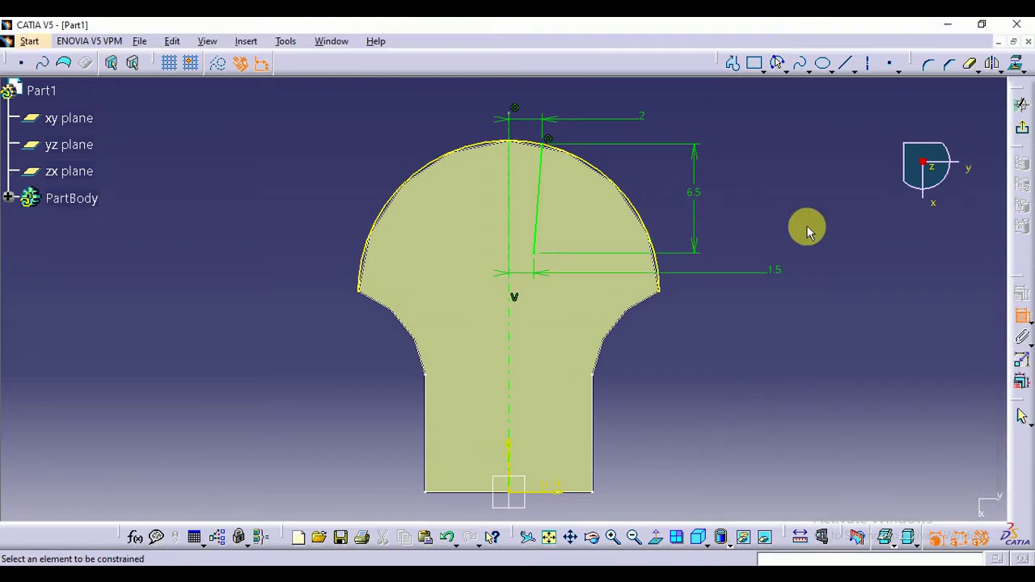
Mirror the slanted line about the vertical axis line to form the slot's opposite side
{"action": "left_click", "coordinate": [869, 64]}
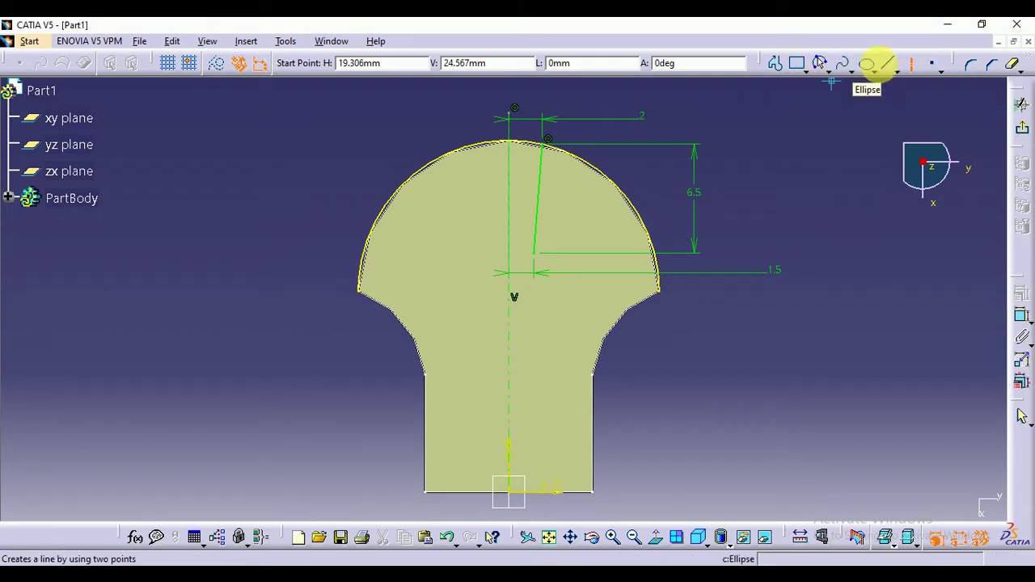
{"action": "left_click", "coordinate": [912, 65]}
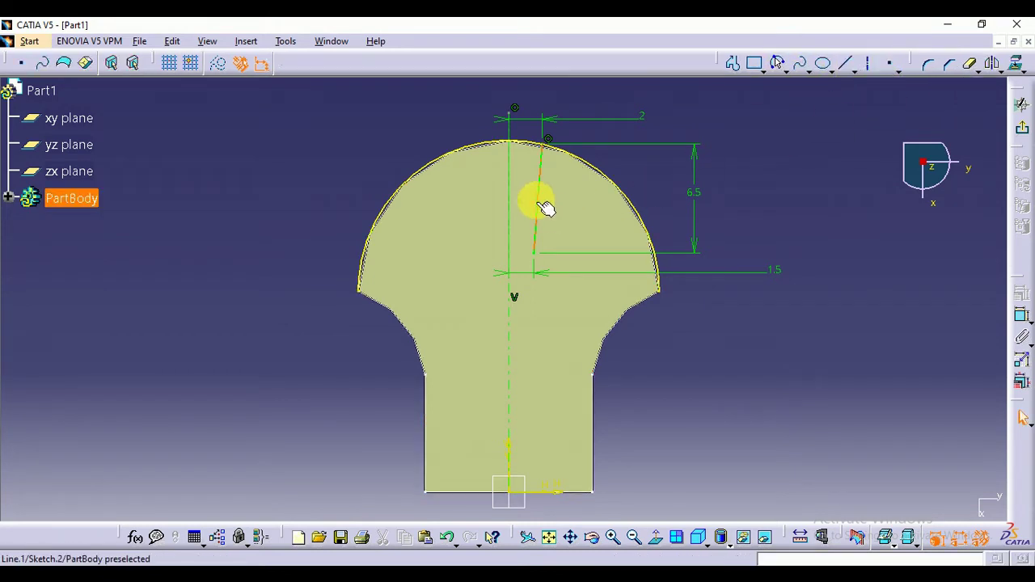
{"action": "left_click", "coordinate": [538, 208]}
{"action": "left_click", "coordinate": [993, 65]}
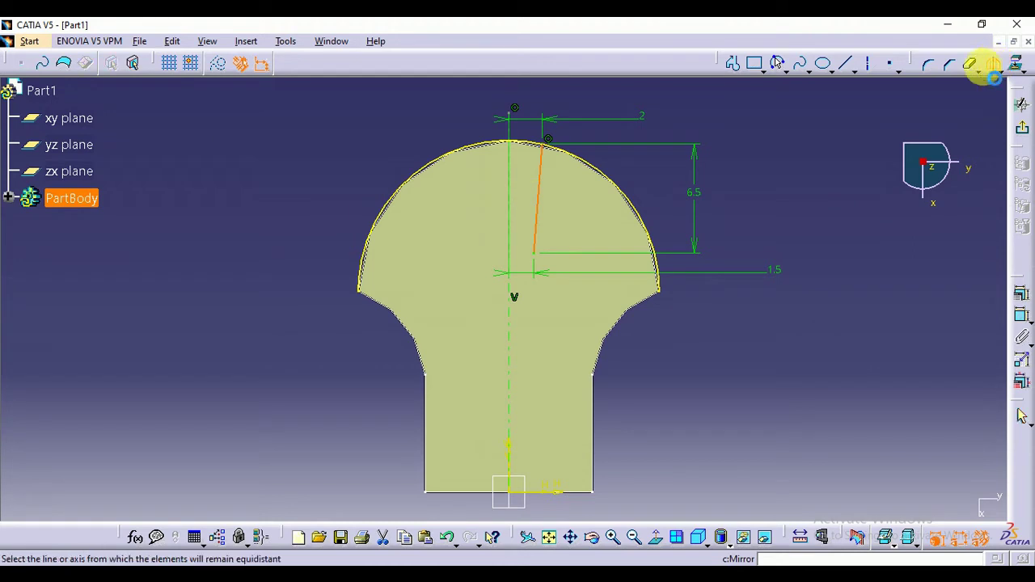
{"action": "left_click", "coordinate": [509, 339]}
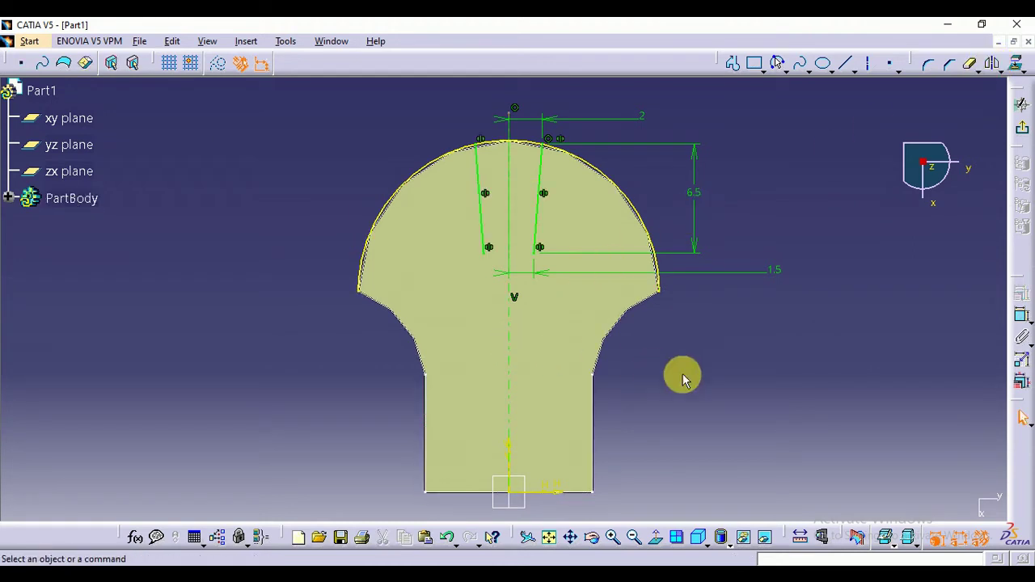
Draw a horizontal axis line joining the lower endpoints of the two slanted lines
{"action": "left_click", "coordinate": [873, 67]}
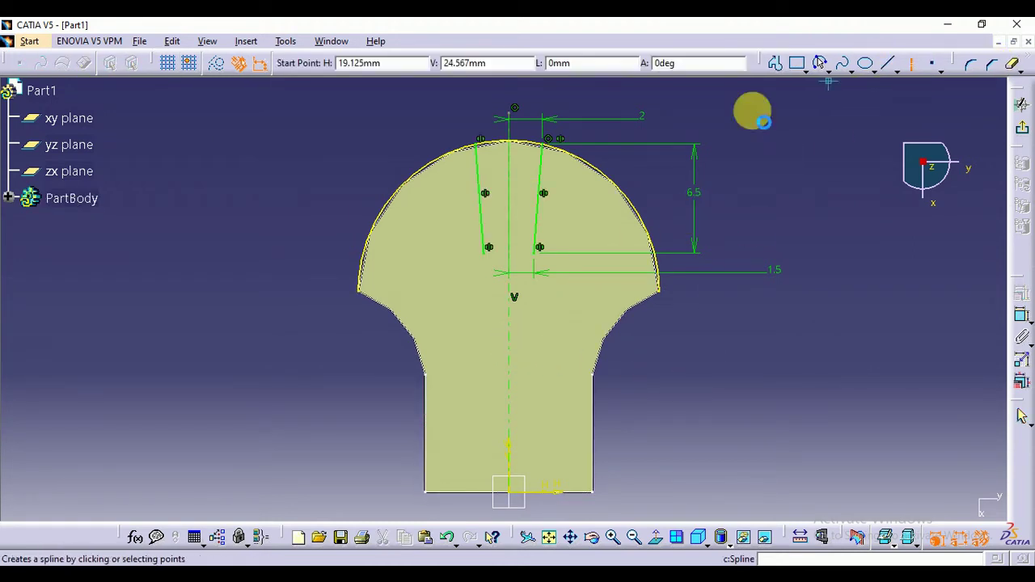
{"action": "left_click", "coordinate": [543, 260]}
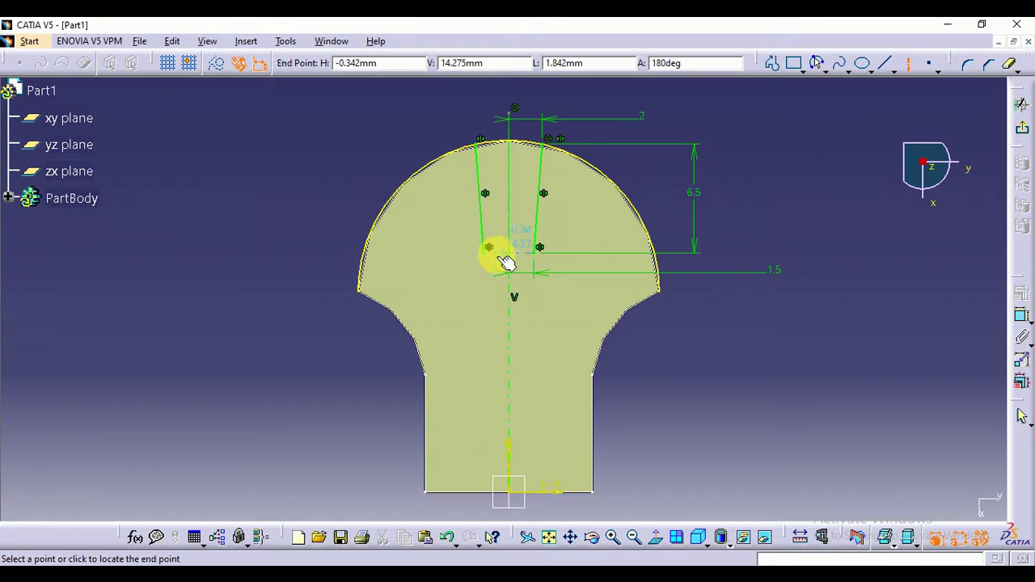
{"action": "left_click", "coordinate": [489, 253]}
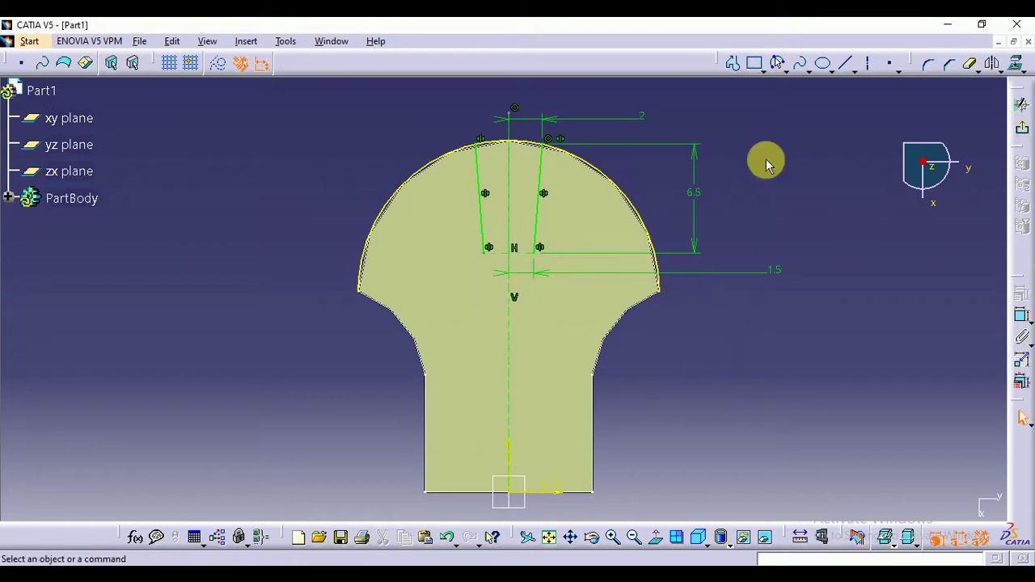
Draw a 1.5 mm radius semicircular arc below the horizontal axis line, centred on it and joining the slanted lines' lower endpoints
{"action": "left_click", "coordinate": [780, 65]}
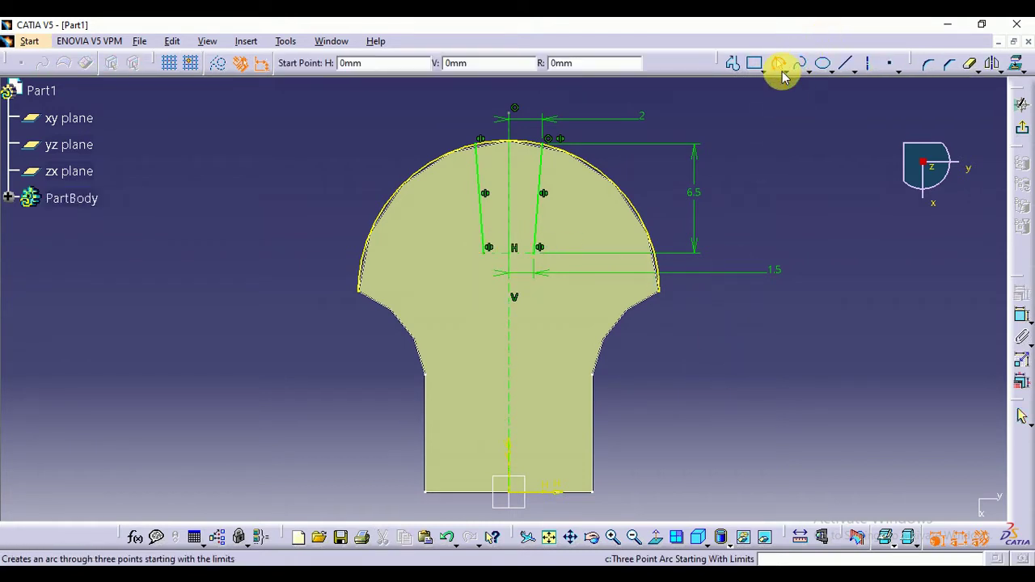
{"action": "left_click", "coordinate": [782, 72]}
{"action": "left_click", "coordinate": [784, 73]}
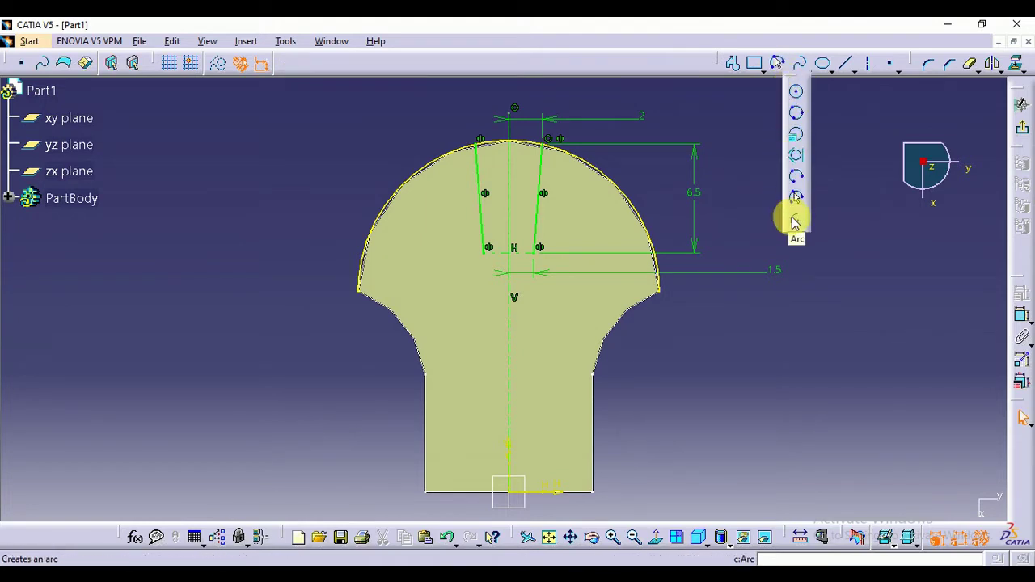
{"action": "left_click", "coordinate": [795, 221]}
{"action": "middle_click_drag", "start_coordinate": [687, 312], "coordinate": [693, 261], "text": "ctrl"}
{"action": "middle_click_drag", "start_coordinate": [685, 200], "coordinate": [679, 275]}
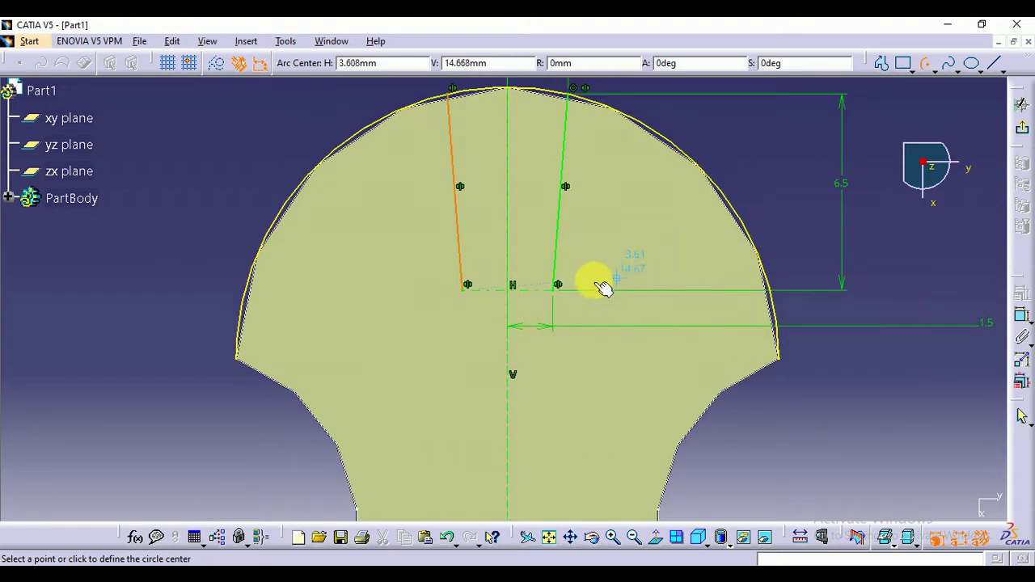
{"action": "left_click", "coordinate": [512, 290]}
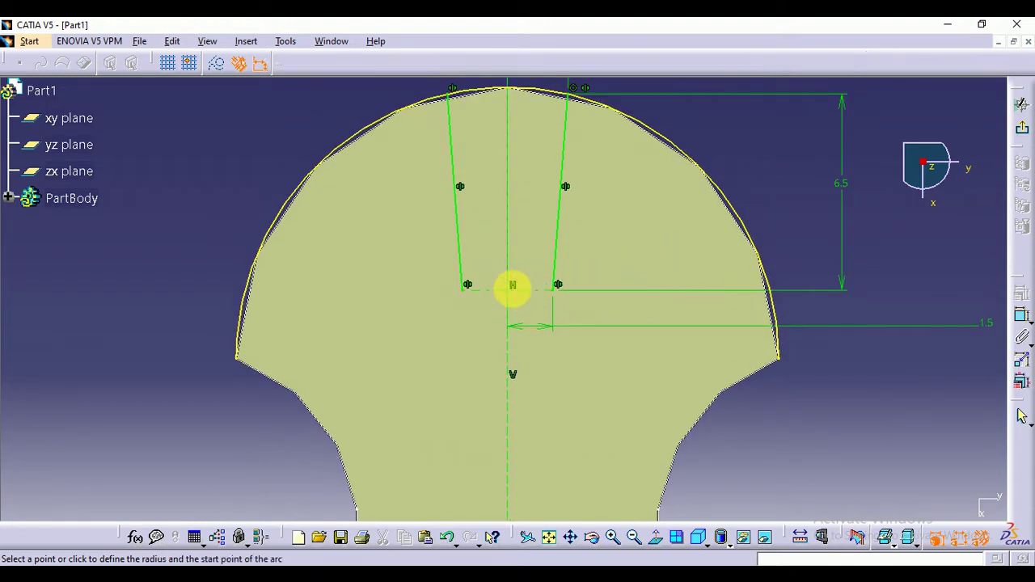
{"action": "left_click", "coordinate": [559, 288]}
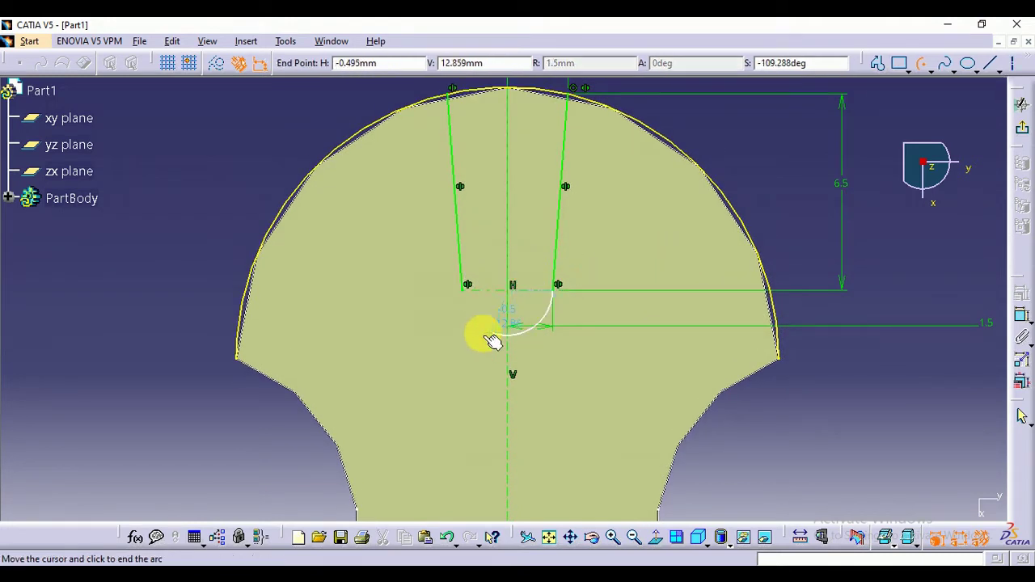
{"action": "left_click", "coordinate": [466, 287]}
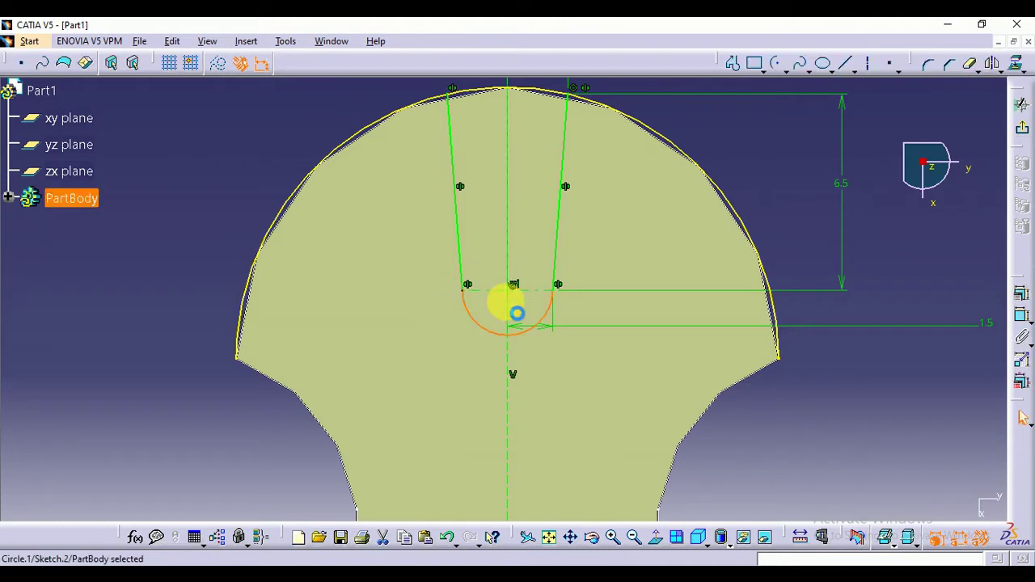
{"action": "left_click", "coordinate": [955, 212]}
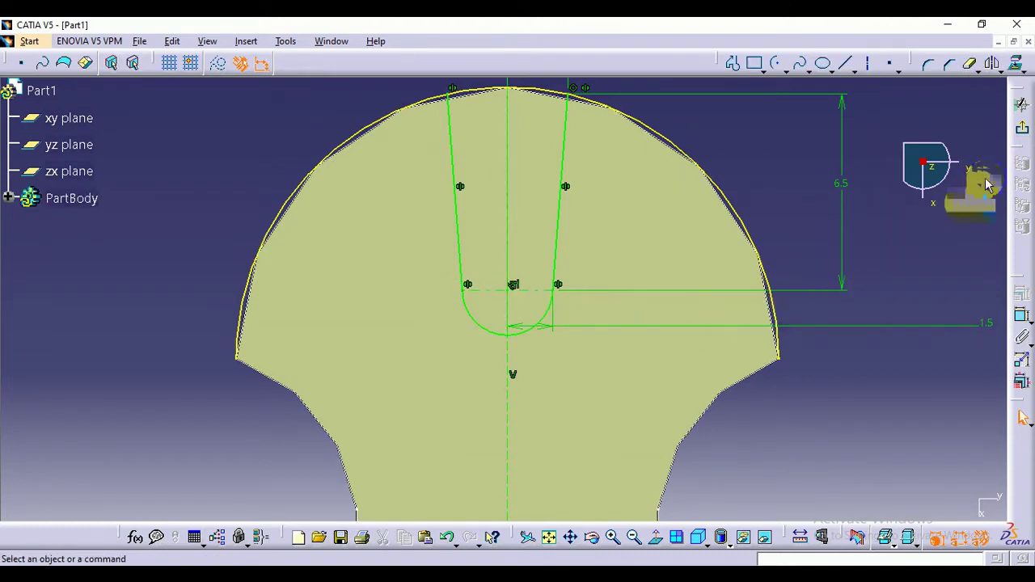
Reopen the slot sketch and trim the projected semicircular edge to the portion between the two slanted lines
{"action": "left_click", "coordinate": [1023, 131]}
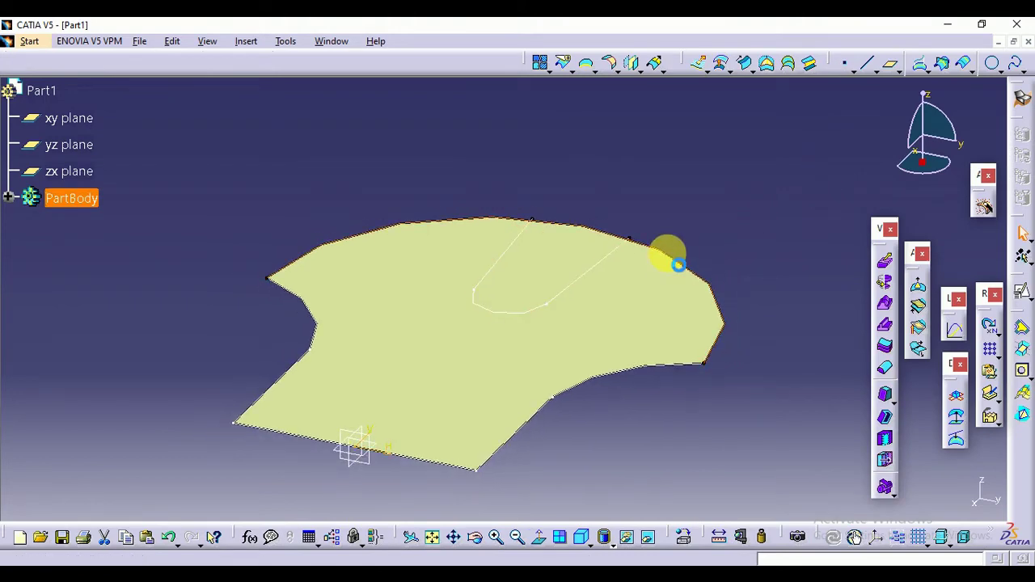
{"action": "double_click", "coordinate": [678, 264]}
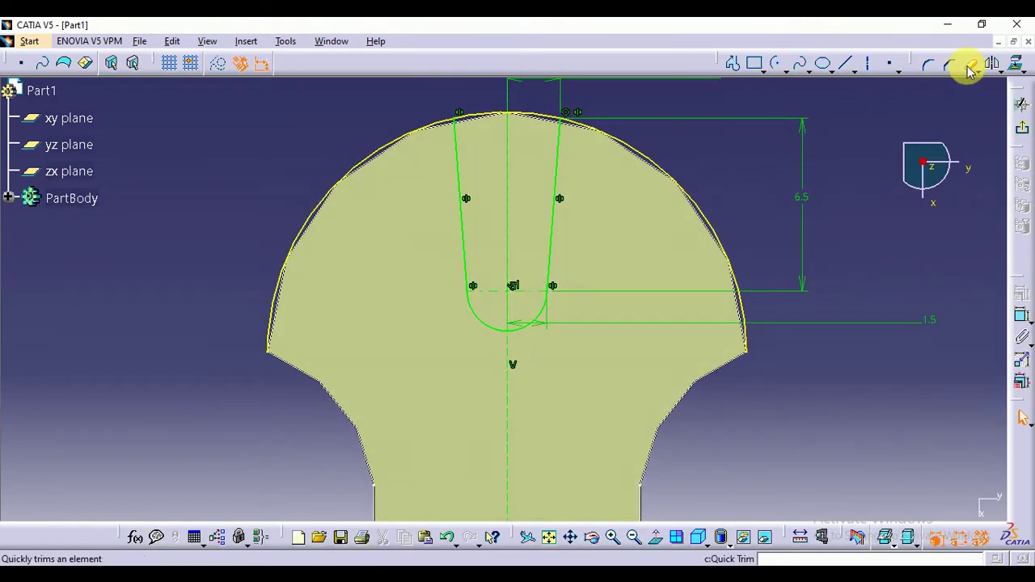
{"action": "left_click", "coordinate": [970, 68]}
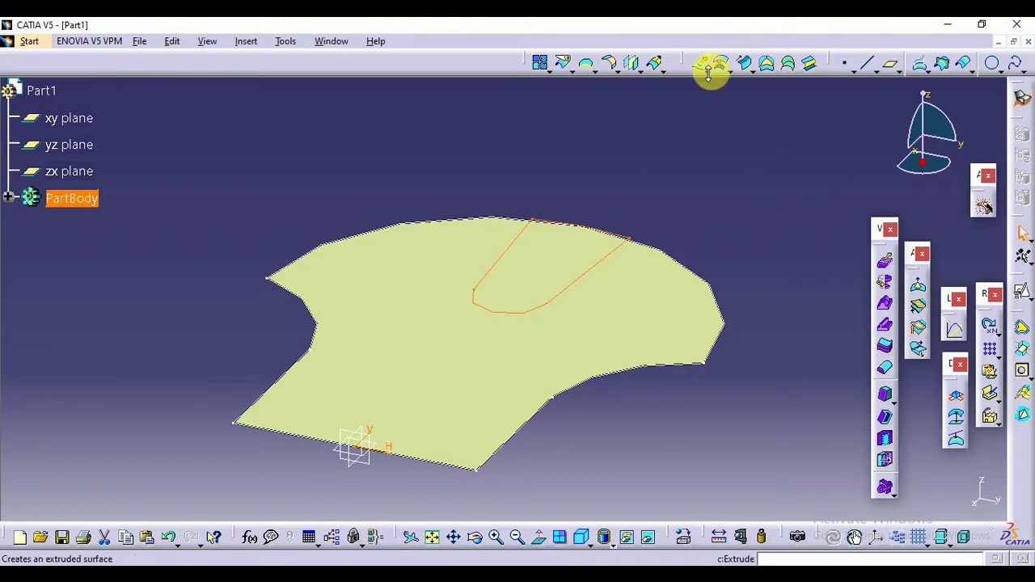
Extrude the closed slot sketch as a surface 5 mm along the sketch normal
{"action": "left_click", "coordinate": [697, 69]}
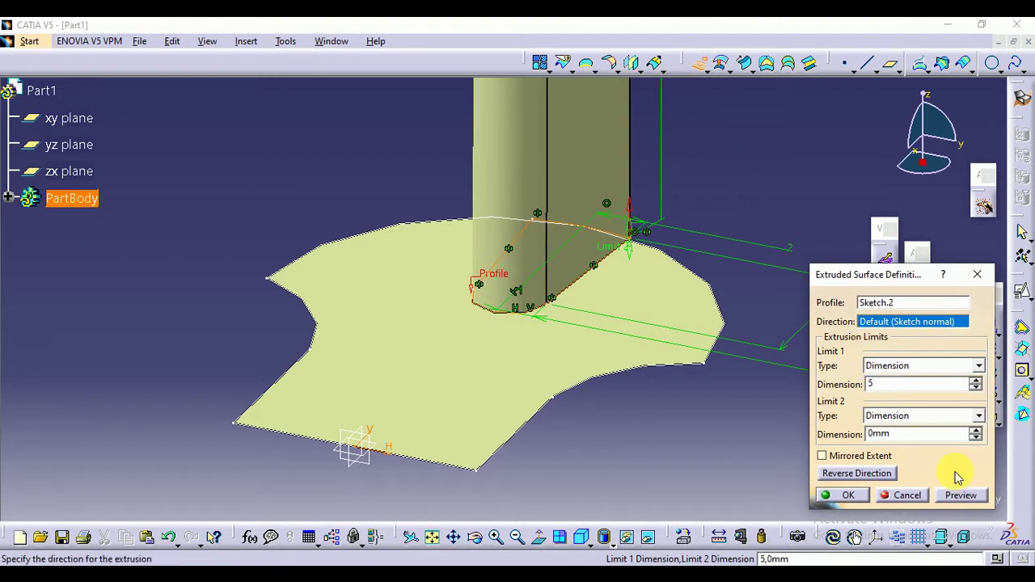
{"action": "left_click", "coordinate": [971, 499]}
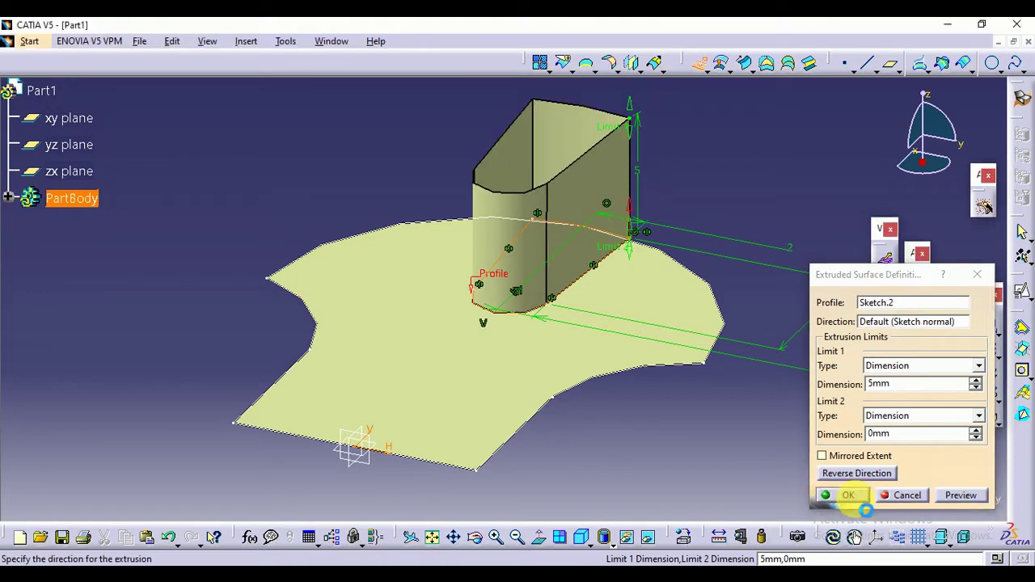
{"action": "left_click", "coordinate": [848, 495]}
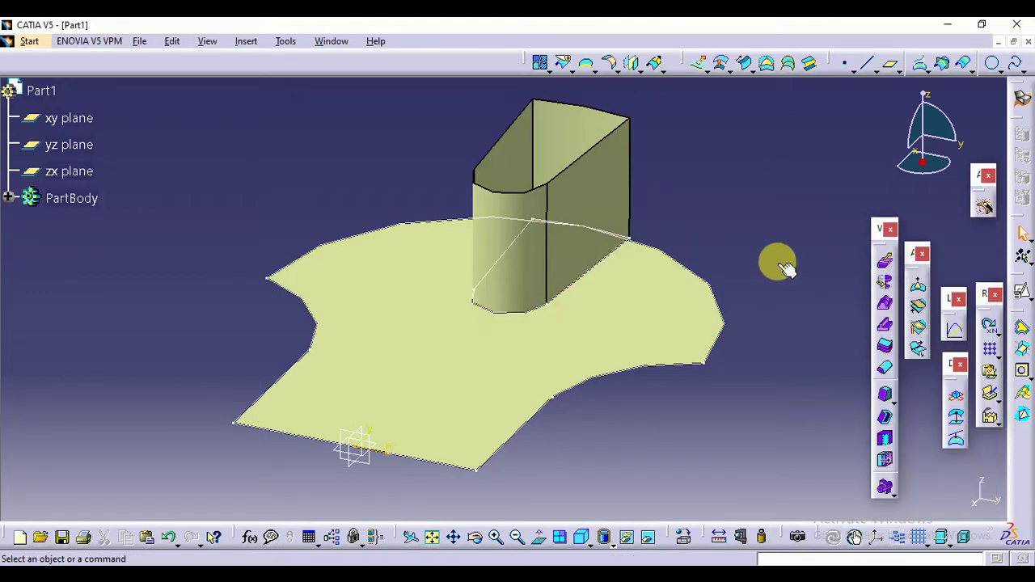
Create a rectangular pattern of the filled surface with 2 instances spaced 5 mm along the Z axis
{"action": "left_click", "coordinate": [990, 349]}
{"action": "left_click", "coordinate": [679, 343]}
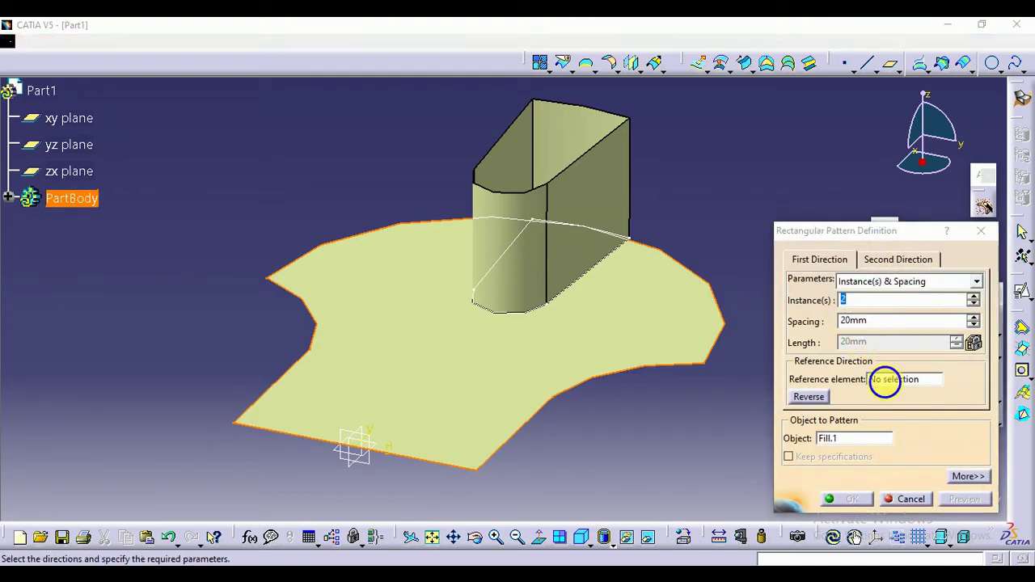
{"action": "right_click", "coordinate": [871, 379]}
{"action": "left_click", "coordinate": [906, 444]}
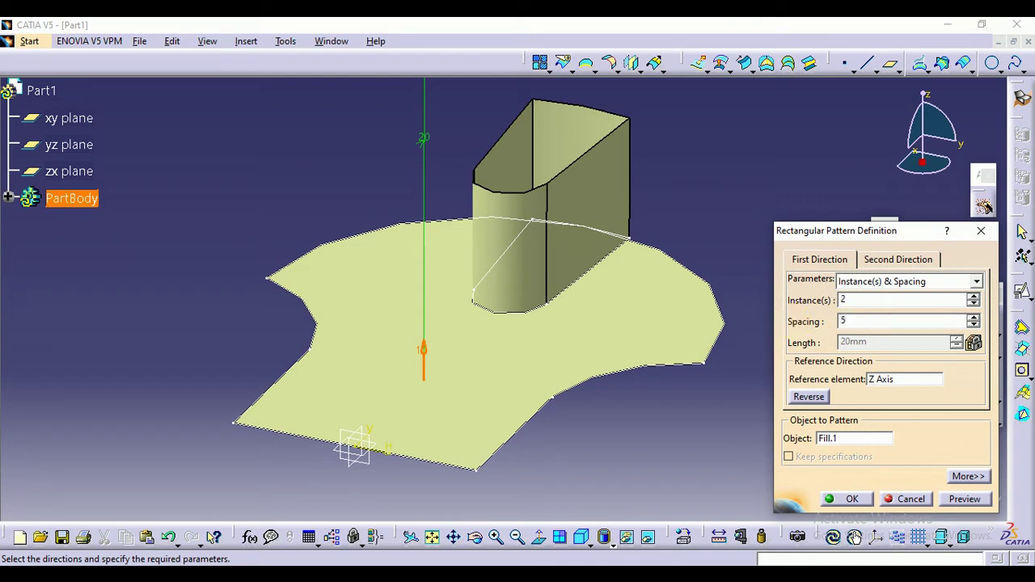
{"action": "left_click", "coordinate": [964, 499]}
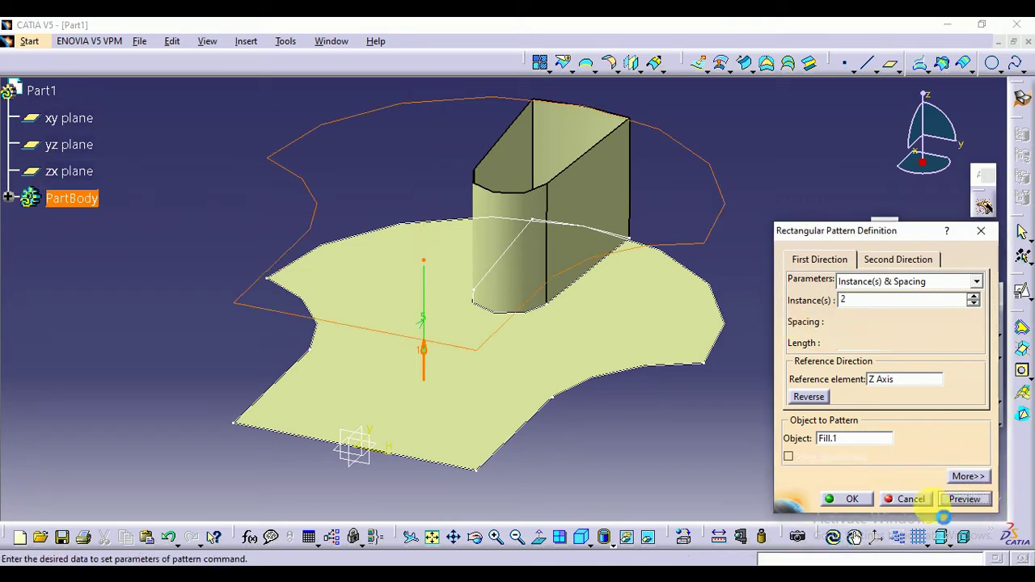
{"action": "left_click", "coordinate": [841, 499]}
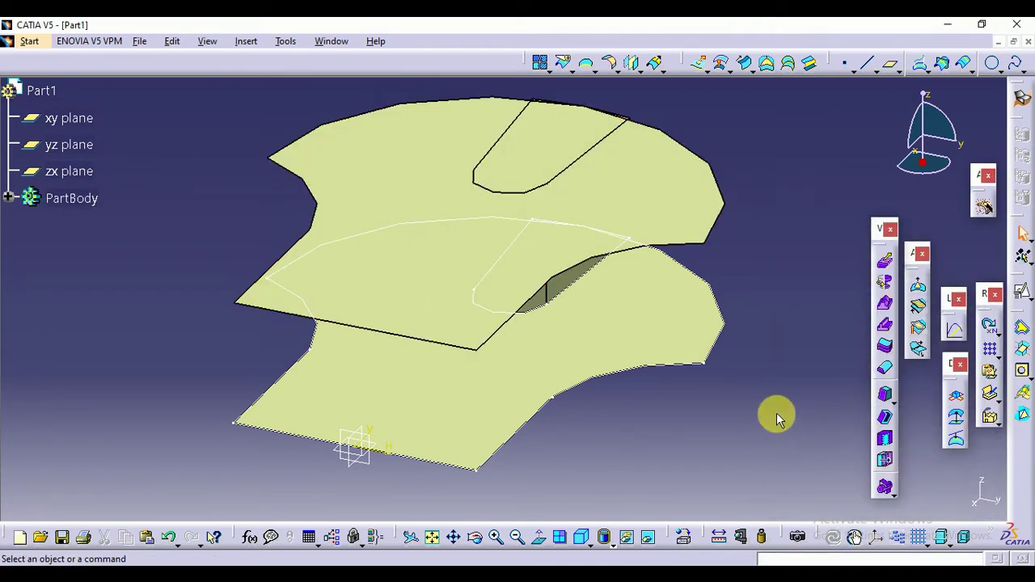
Hide the profile sketch Sketch.1 and the slot sketch Sketch.2
{"action": "left_click", "coordinate": [10, 198]}
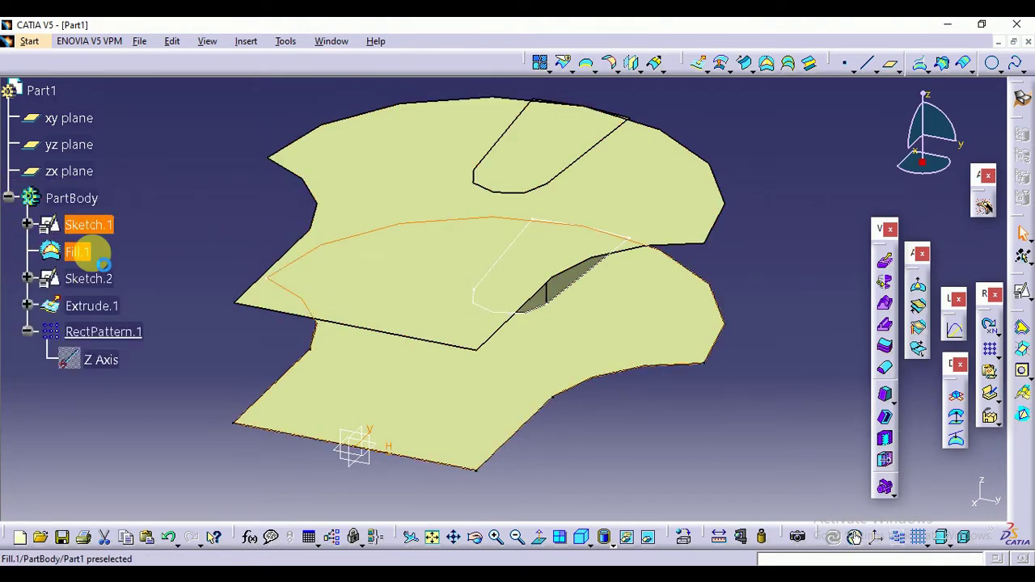
{"action": "right_click", "coordinate": [105, 279]}
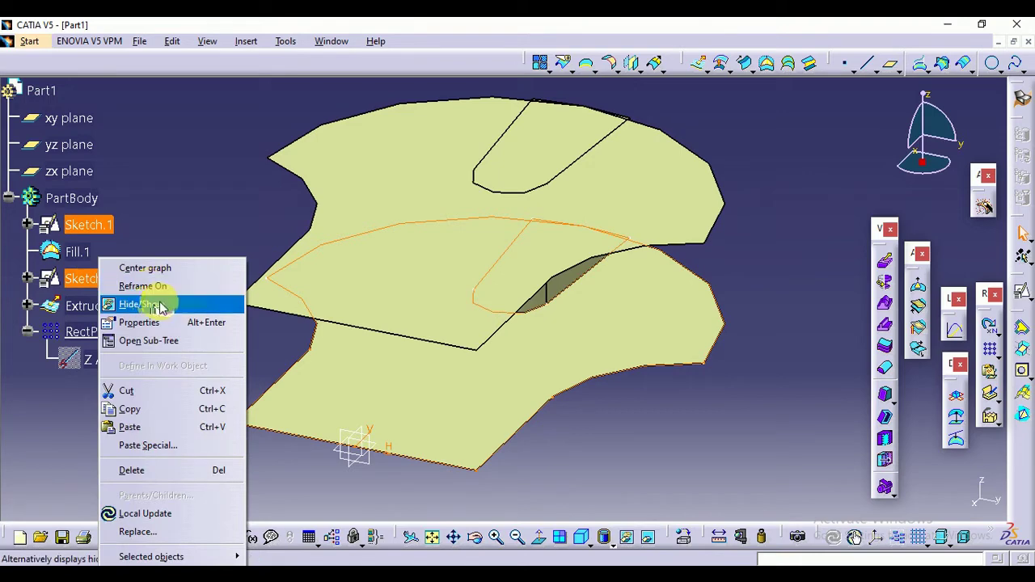
{"action": "left_click", "coordinate": [161, 303]}
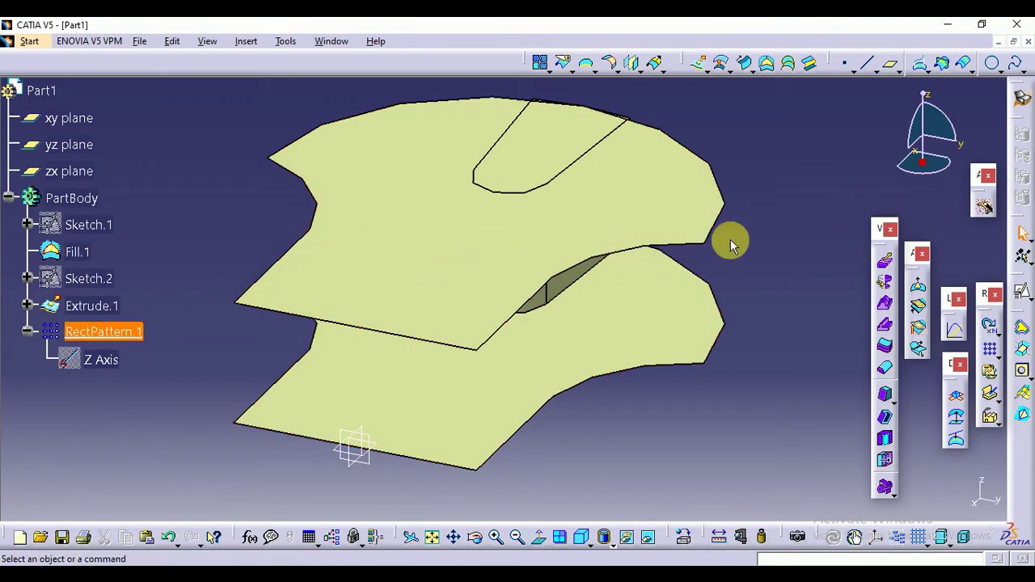
Extrude the upper surface's straight stem side edge 3 mm along the Z component, reversed to run downward
{"action": "middle_click_drag", "start_coordinate": [759, 236], "coordinate": [744, 273]}
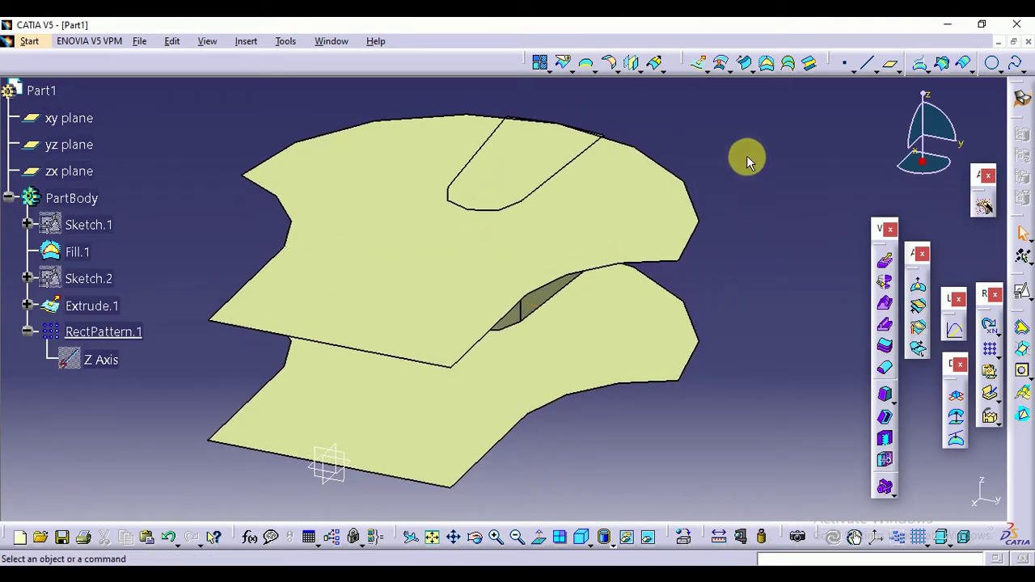
{"action": "left_click", "coordinate": [698, 64]}
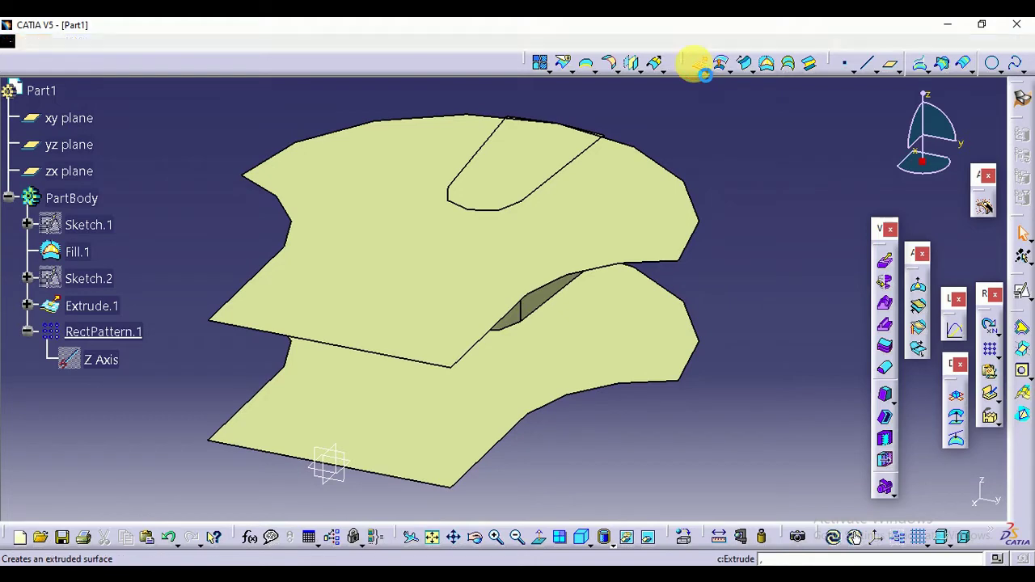
{"action": "left_click", "coordinate": [483, 331]}
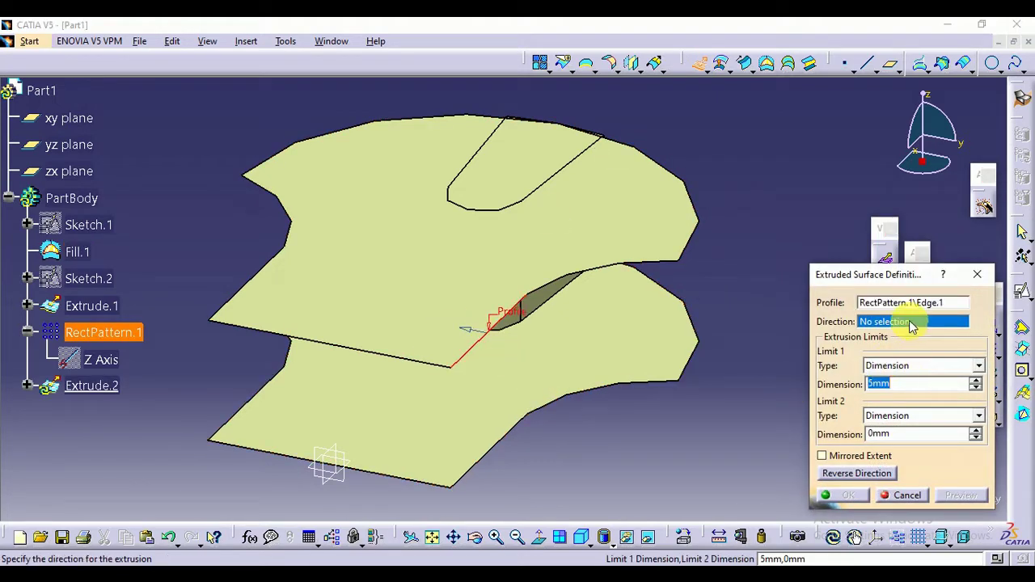
{"action": "right_click", "coordinate": [912, 323]}
{"action": "left_click", "coordinate": [934, 427]}
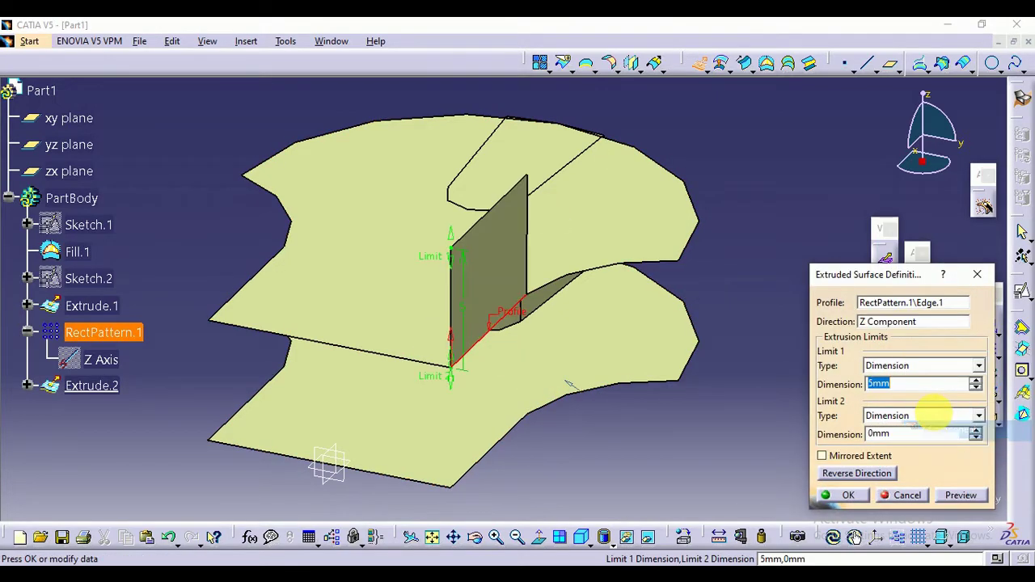
{"action": "left_click", "coordinate": [883, 476]}
{"action": "left_click", "coordinate": [844, 494]}
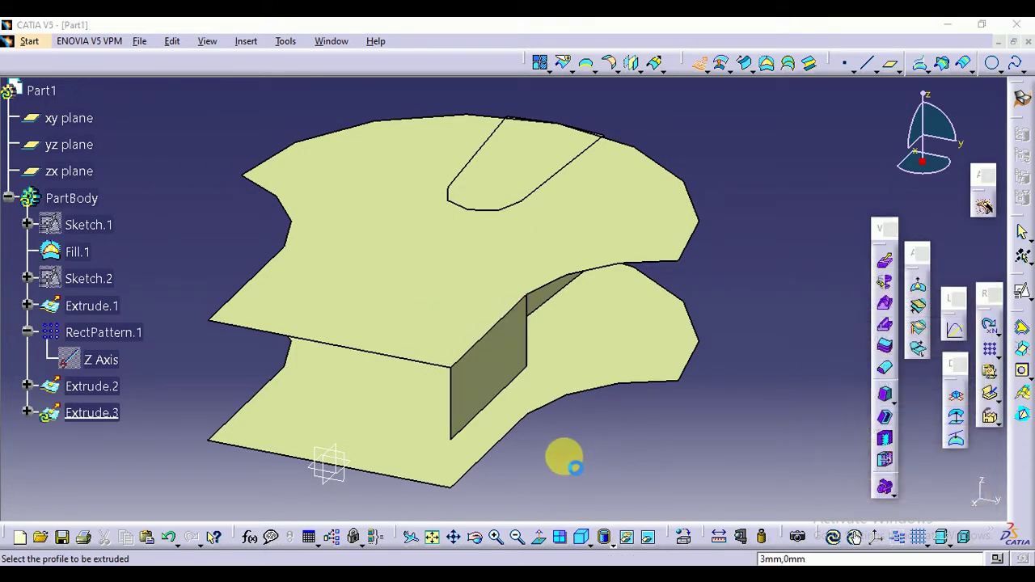
Extrude the lower surface's straight stem side edge 1 mm upward along the Z component
{"action": "left_click", "coordinate": [490, 444]}
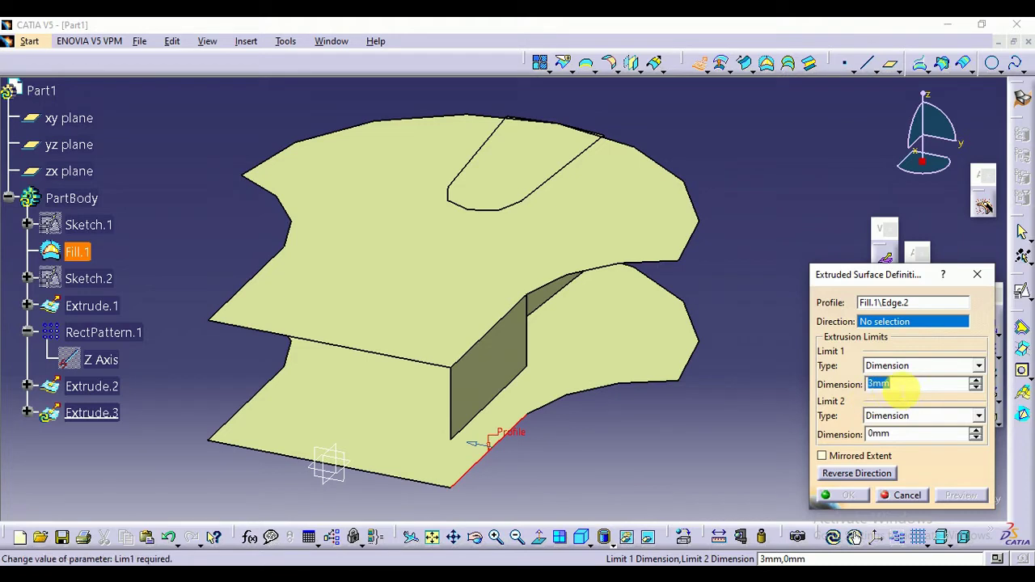
{"action": "left_click", "coordinate": [888, 325]}
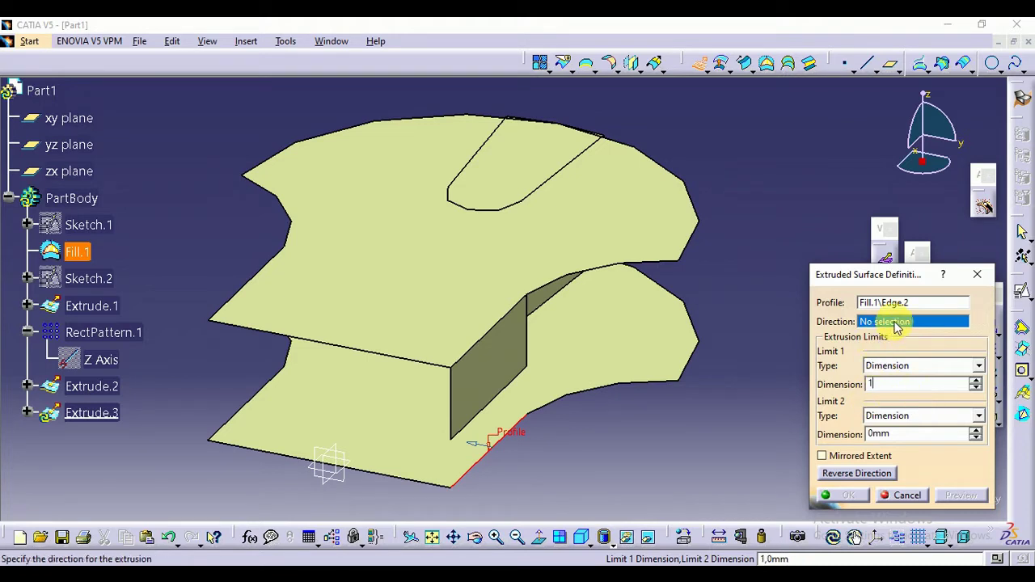
{"action": "right_click", "coordinate": [896, 325]}
{"action": "left_click", "coordinate": [914, 429]}
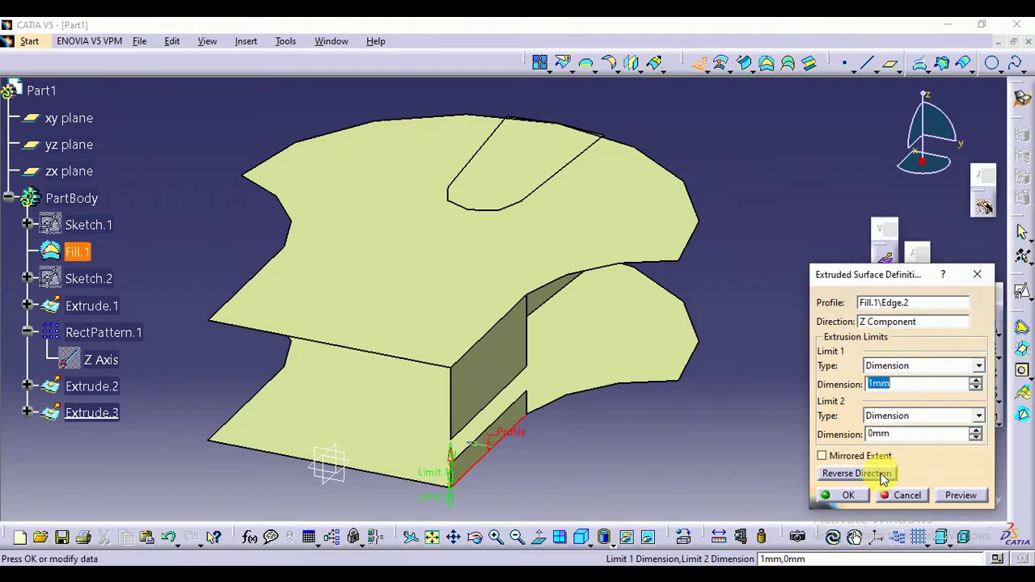
{"action": "left_click", "coordinate": [848, 496]}
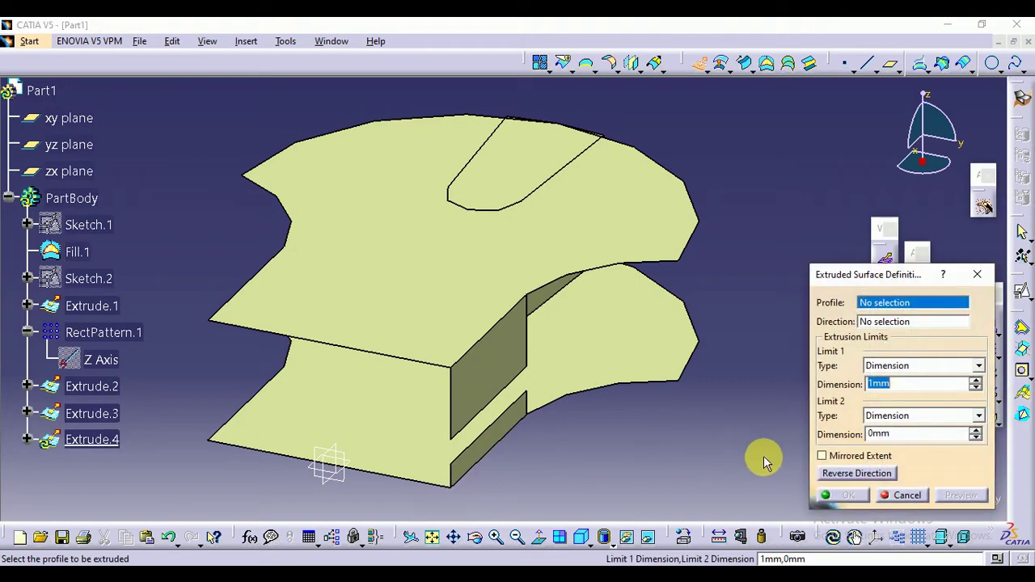
{"action": "left_click", "coordinate": [883, 496]}
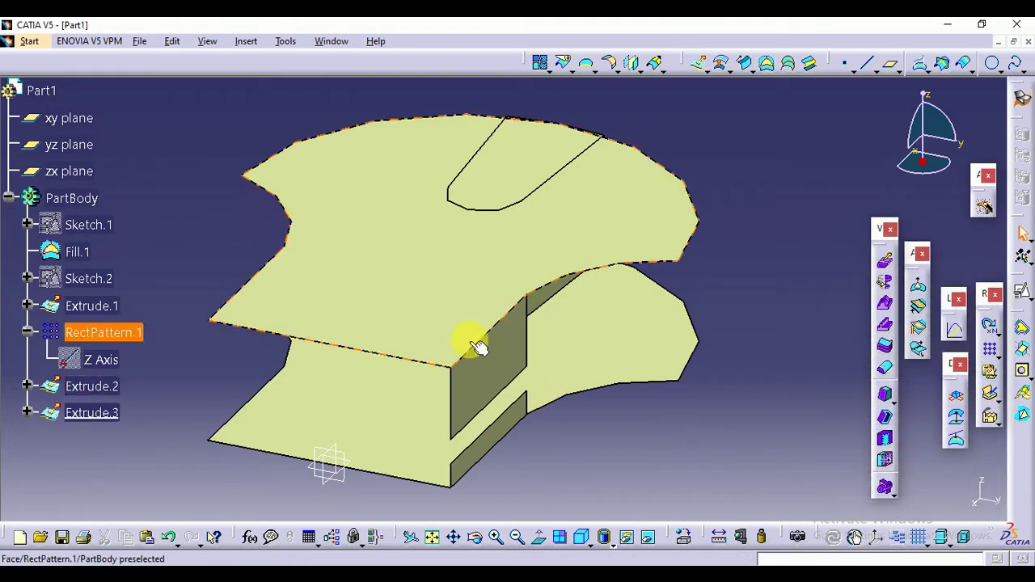
Mirror the 3 mm upper side wall and the 1 mm lower side wall about the zx plane using Symmetry
{"action": "left_click", "coordinate": [635, 69]}
{"action": "left_click", "coordinate": [485, 369]}
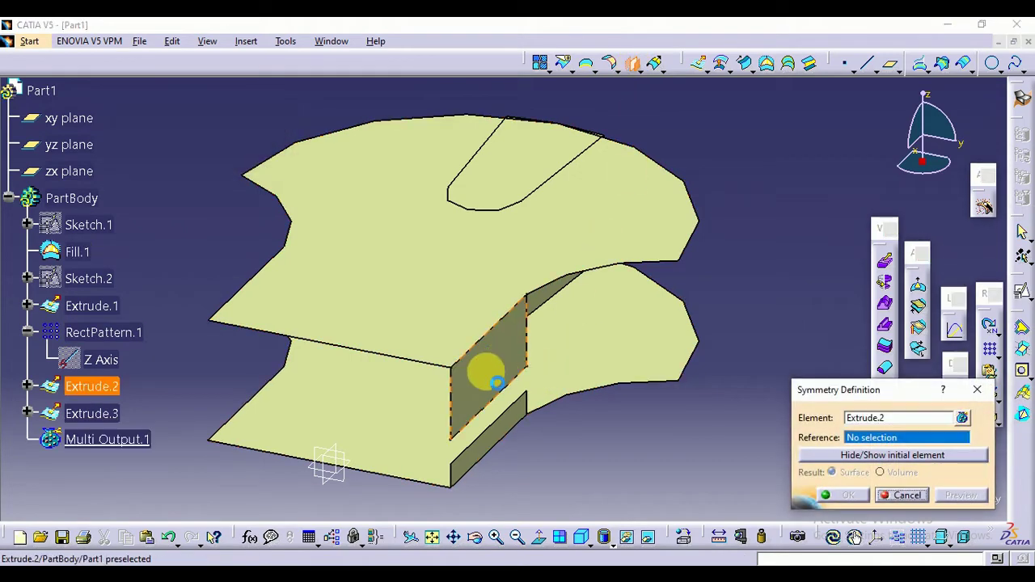
{"action": "left_click", "coordinate": [342, 443]}
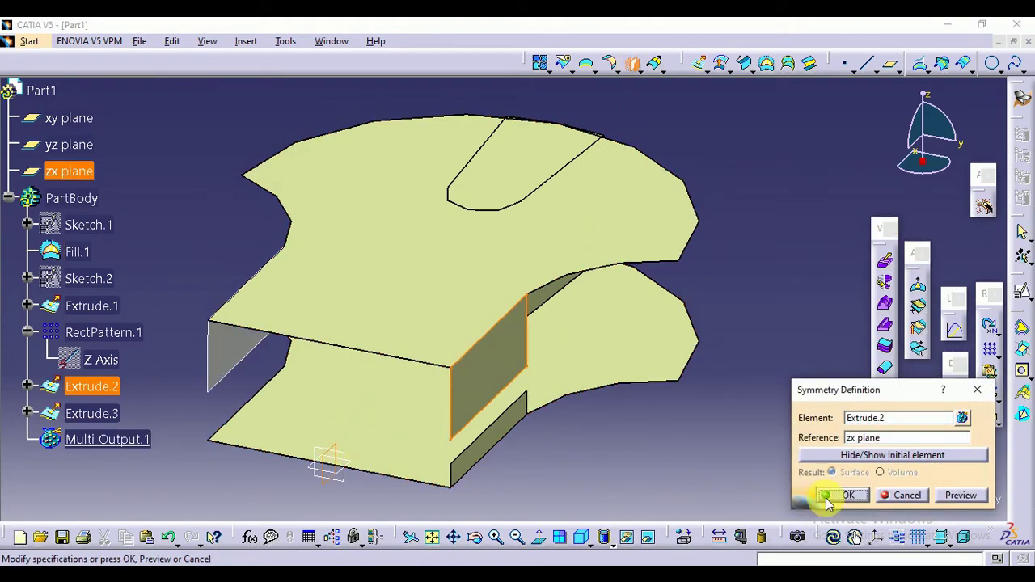
{"action": "left_click", "coordinate": [827, 502]}
{"action": "left_click", "coordinate": [501, 429]}
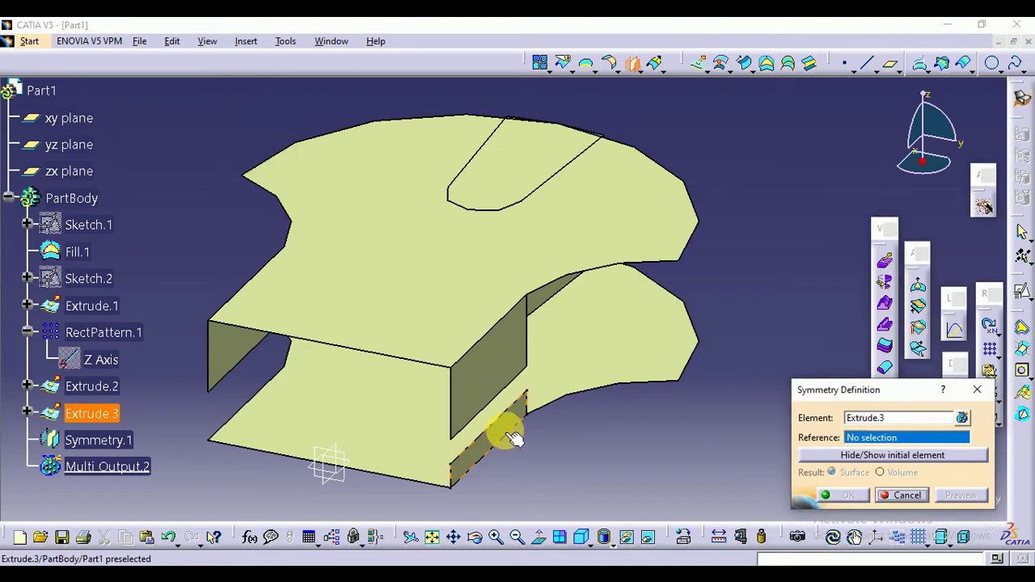
{"action": "left_click", "coordinate": [341, 453]}
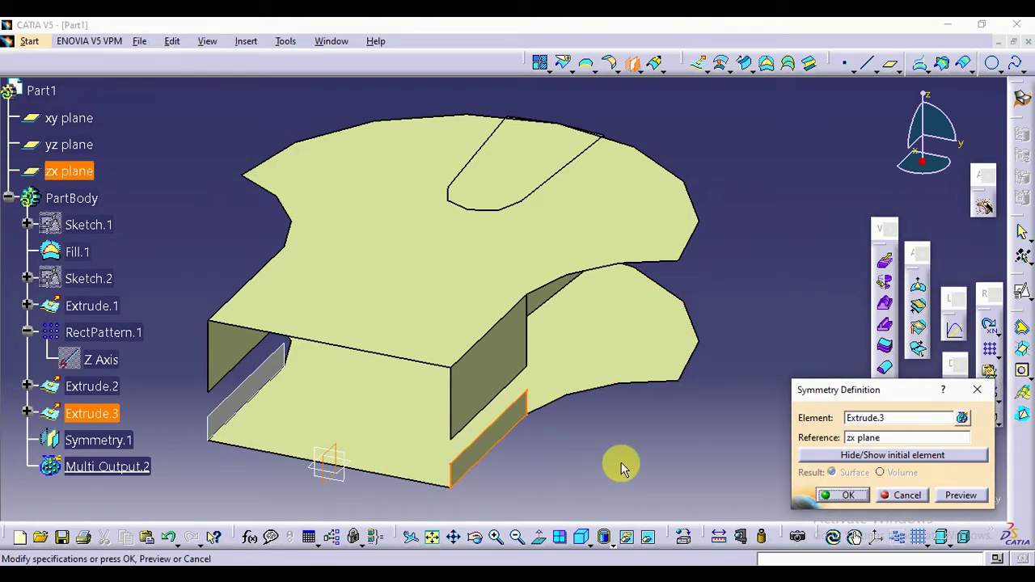
{"action": "left_click", "coordinate": [833, 496]}
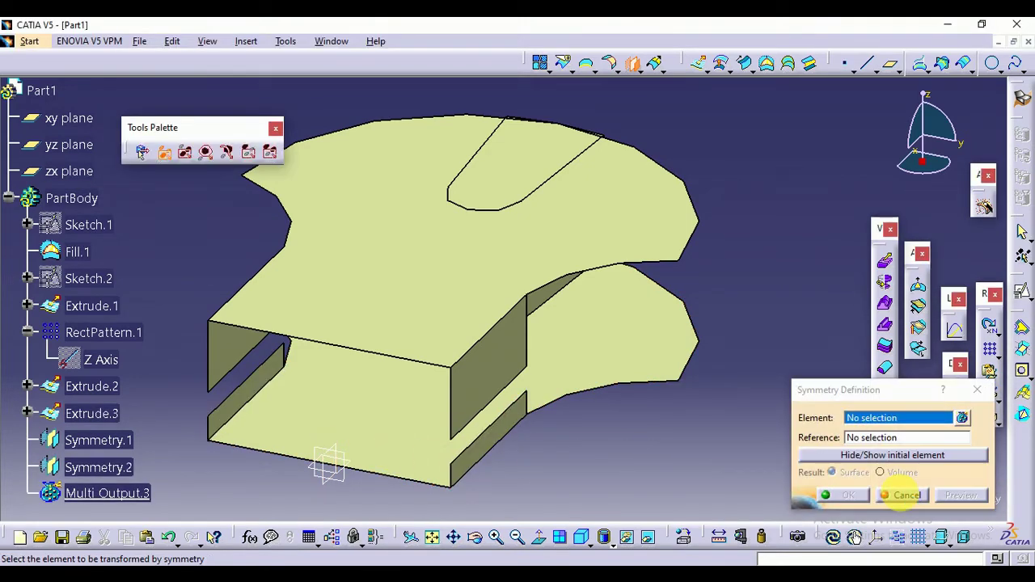
{"action": "left_click", "coordinate": [908, 495]}
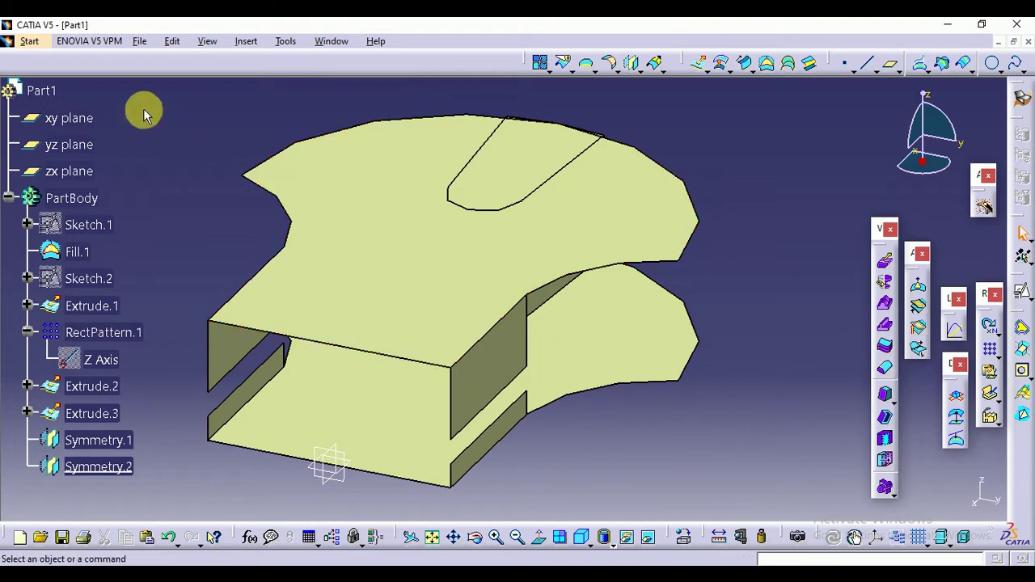
Switch to the Part Design workbench
{"action": "left_click", "coordinate": [31, 42]}
{"action": "mouse_move", "coordinate": [81, 77]}
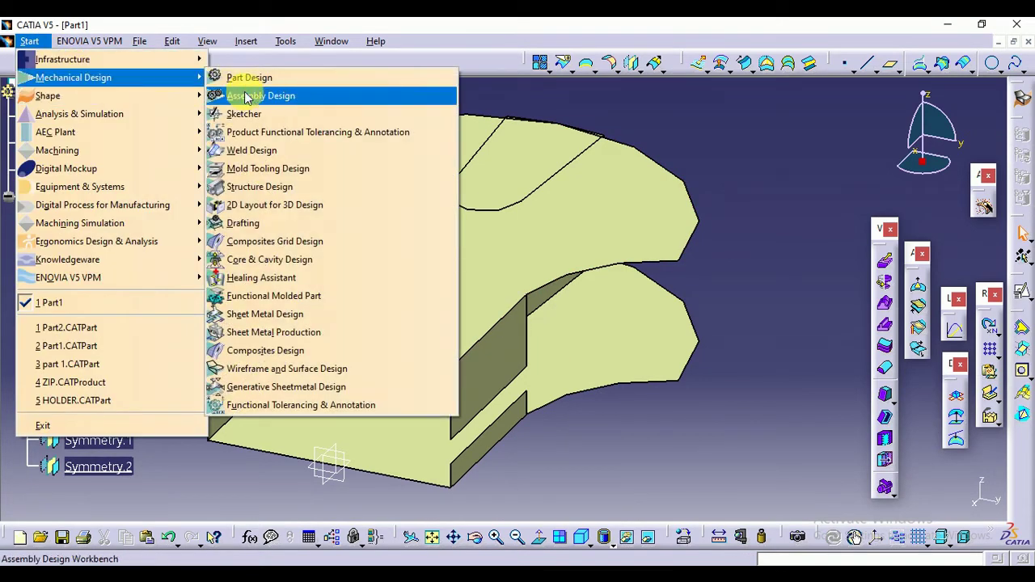
{"action": "left_click", "coordinate": [287, 79]}
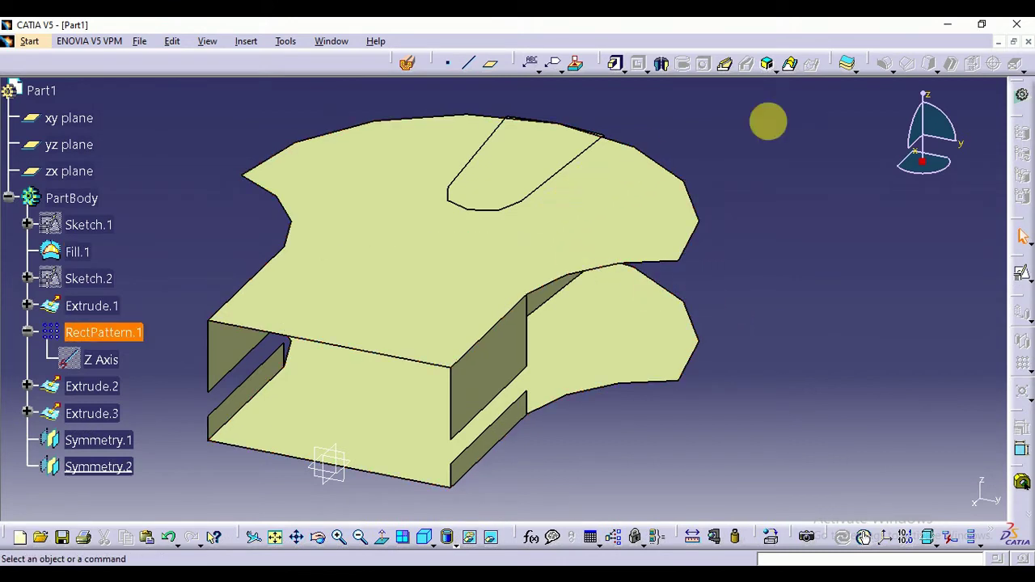
Thicken the upper patterned surface 1 mm upward and the lower filled surface 1 mm downward
{"action": "left_click", "coordinate": [850, 63]}
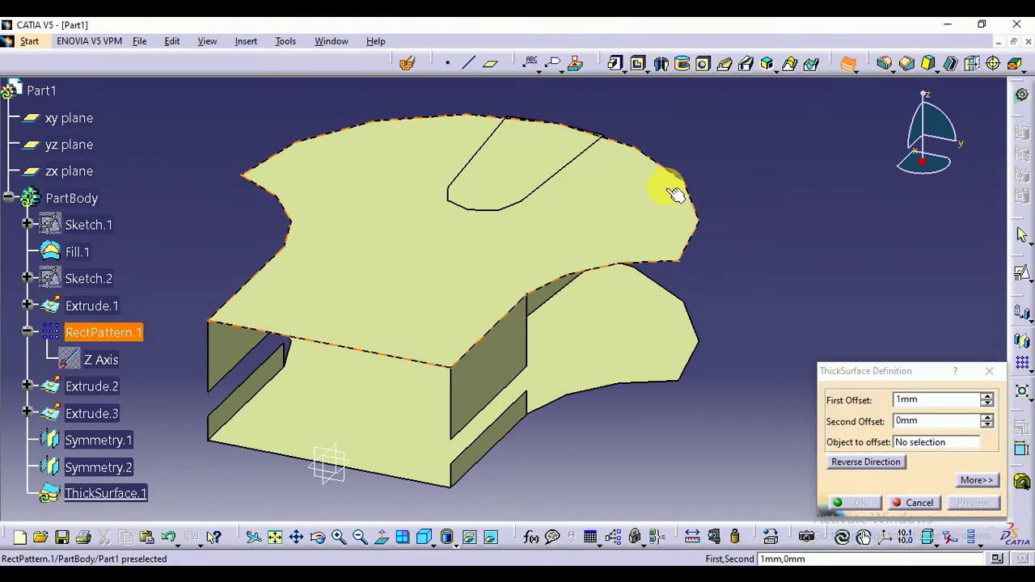
{"action": "left_click", "coordinate": [689, 244]}
{"action": "left_click", "coordinate": [860, 504]}
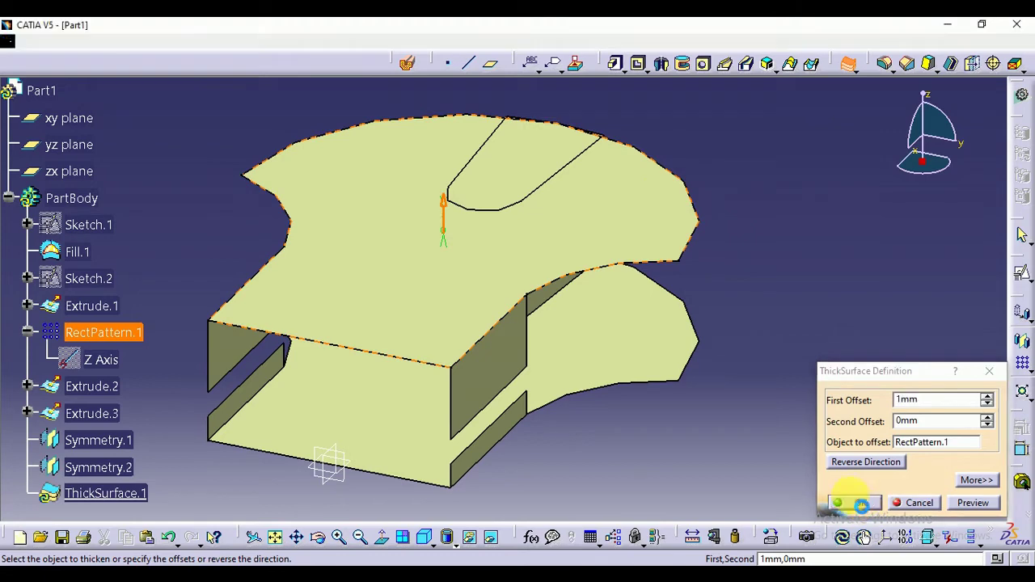
{"action": "left_click", "coordinate": [673, 381]}
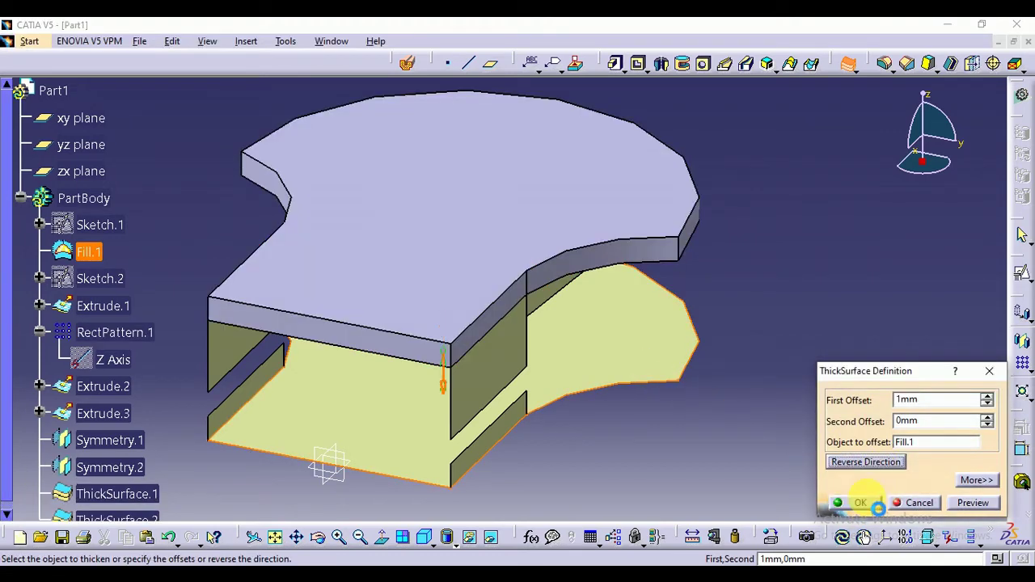
{"action": "left_click", "coordinate": [862, 504]}
Thicken the originally extruded upper and lower stem side walls 1 mm toward the inside
{"action": "left_click", "coordinate": [526, 383]}
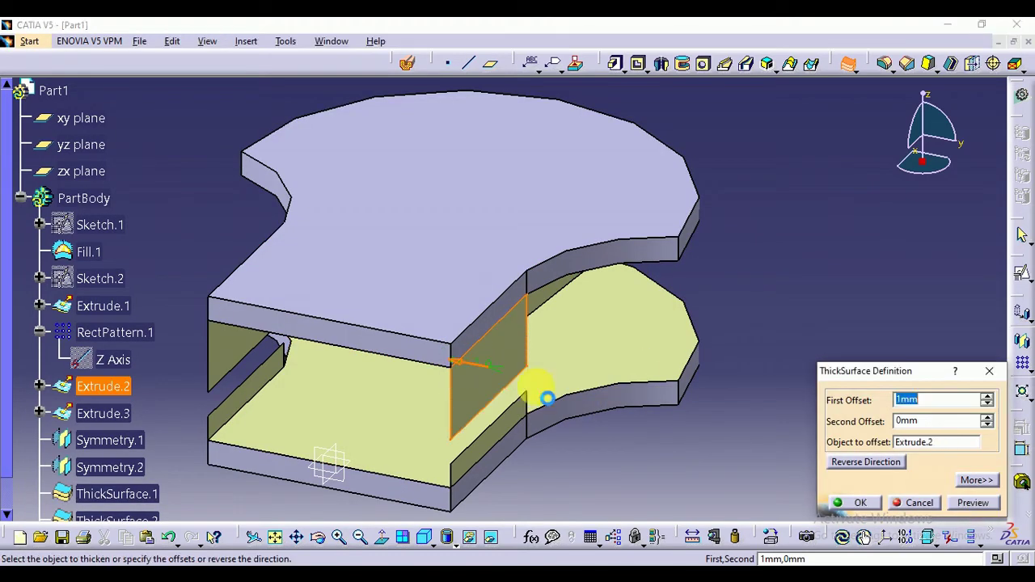
{"action": "left_click", "coordinate": [862, 504]}
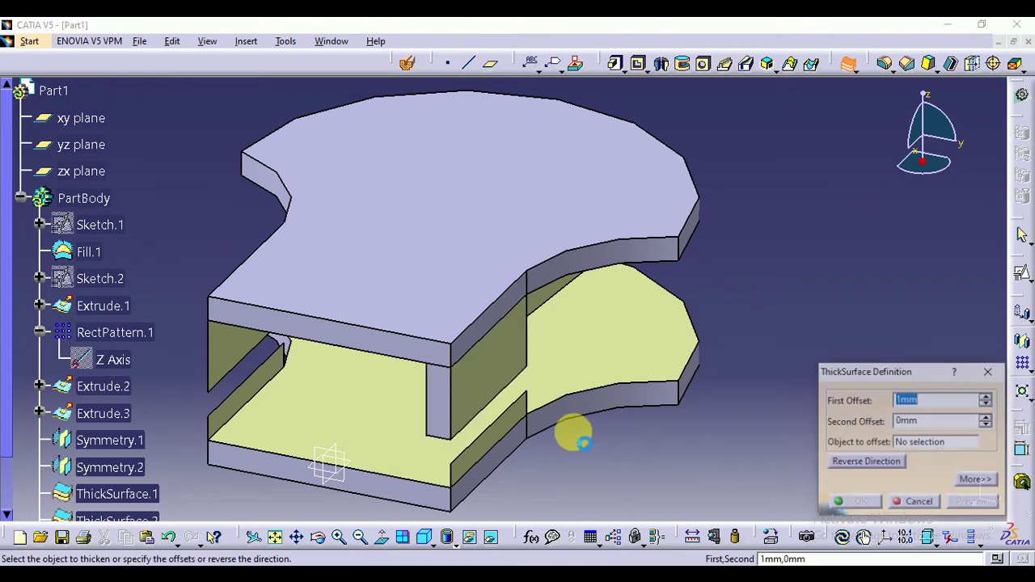
{"action": "left_click", "coordinate": [495, 425]}
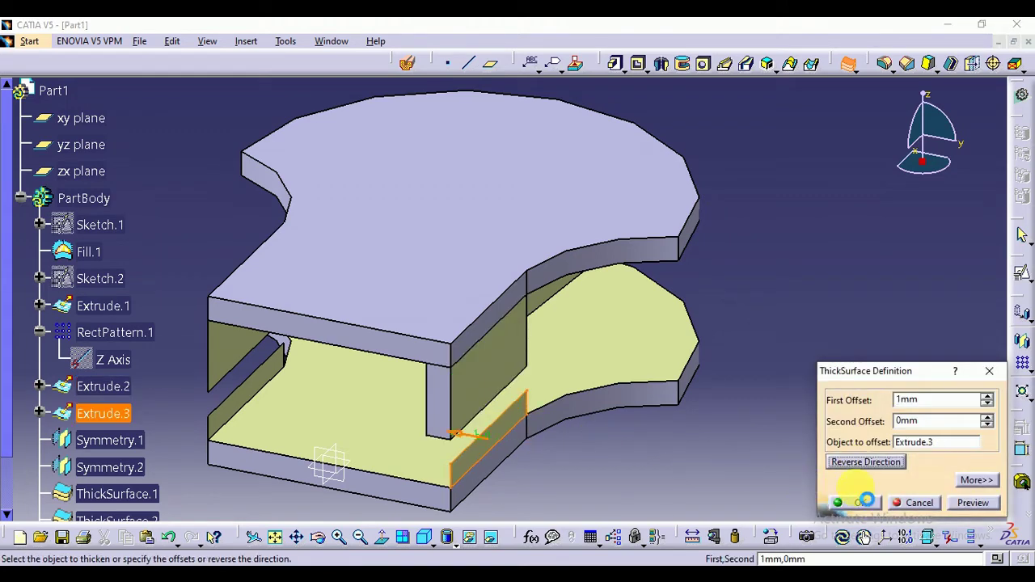
{"action": "left_click", "coordinate": [859, 504]}
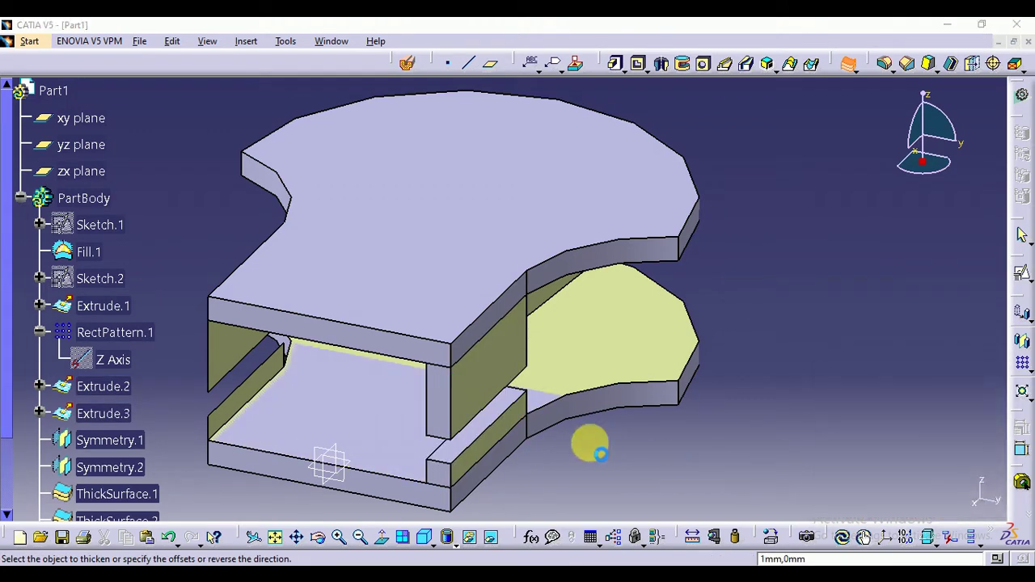
Thicken the two mirrored stem side walls 1 mm toward the inside
{"action": "left_click", "coordinate": [248, 361]}
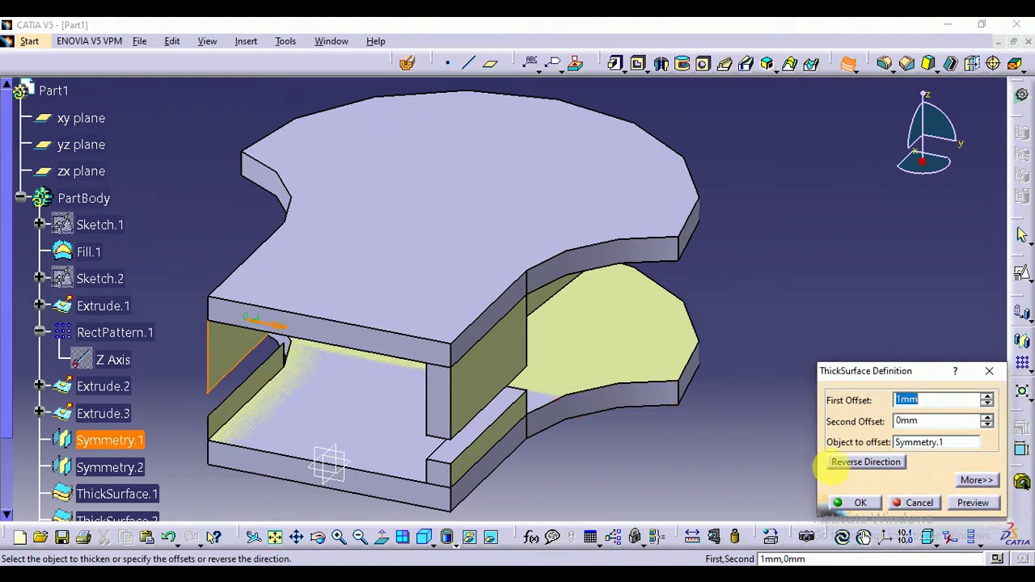
{"action": "left_click", "coordinate": [862, 506]}
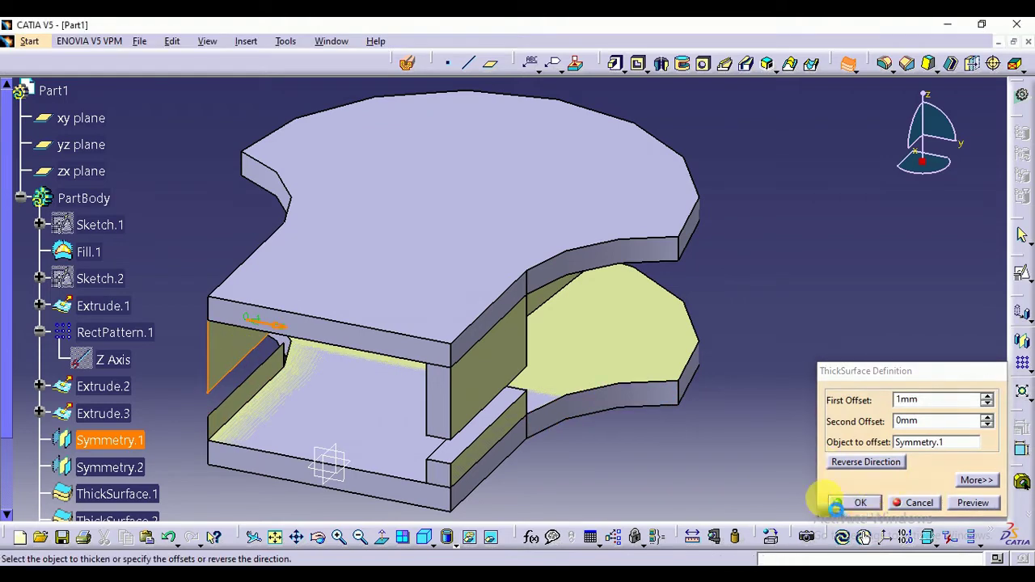
{"action": "left_click", "coordinate": [234, 420]}
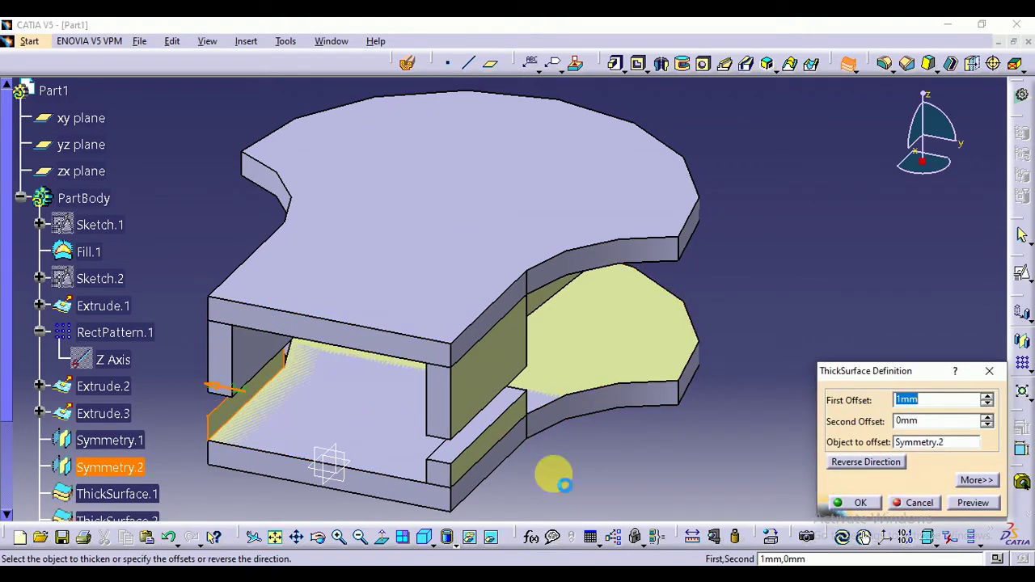
{"action": "left_click", "coordinate": [877, 505]}
{"action": "left_click", "coordinate": [909, 505]}
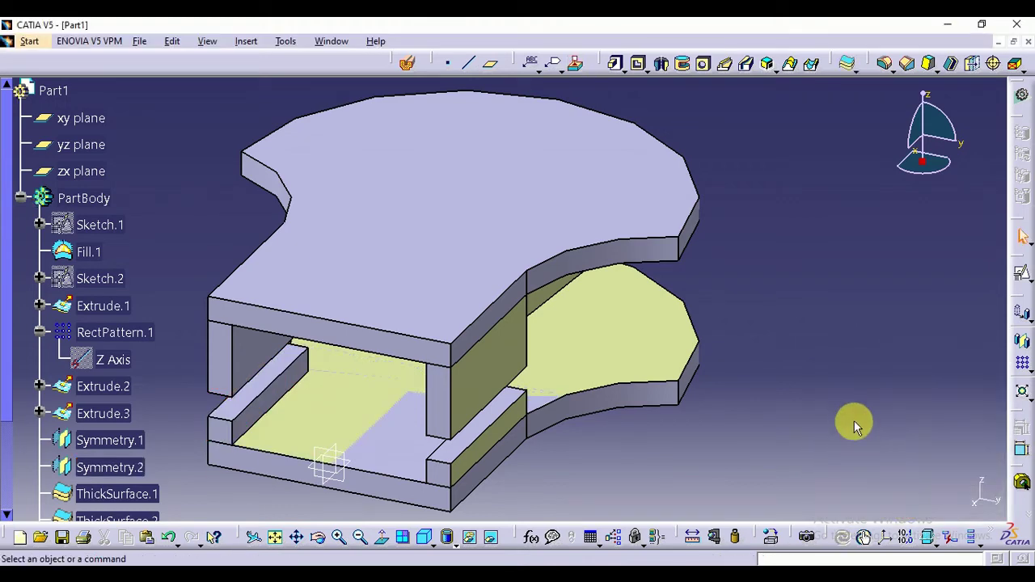
Convert the extruded slot surface between the two plates into a solid with Close Surface
{"action": "middle_click_drag", "start_coordinate": [788, 245], "coordinate": [518, 307]}
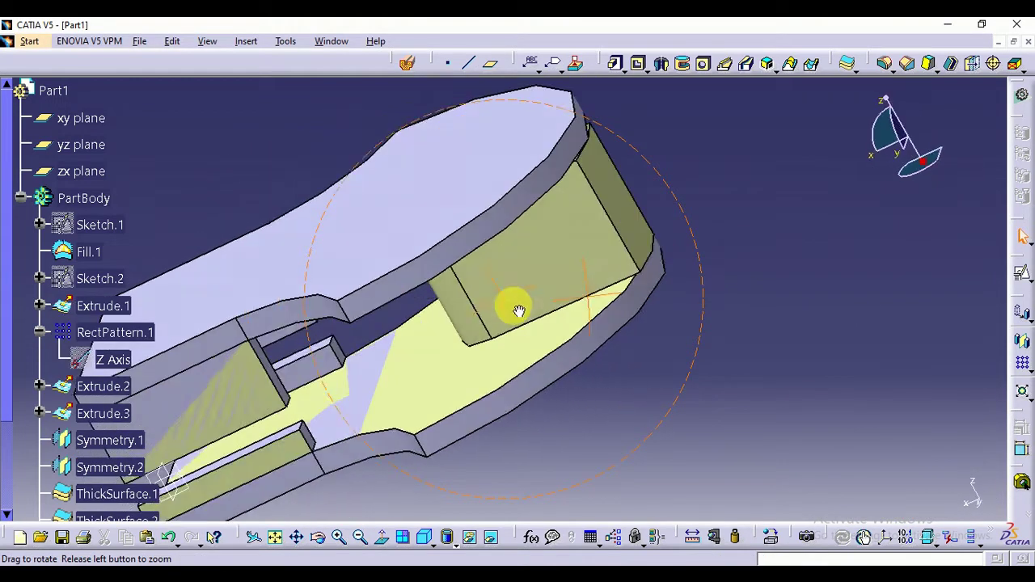
{"action": "left_click", "coordinate": [857, 71]}
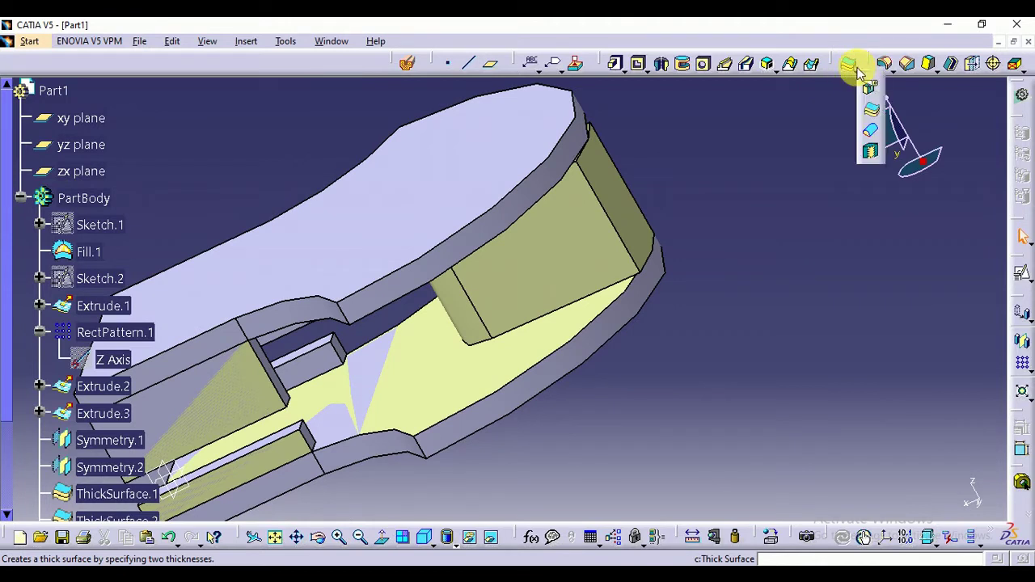
{"action": "left_click", "coordinate": [875, 135]}
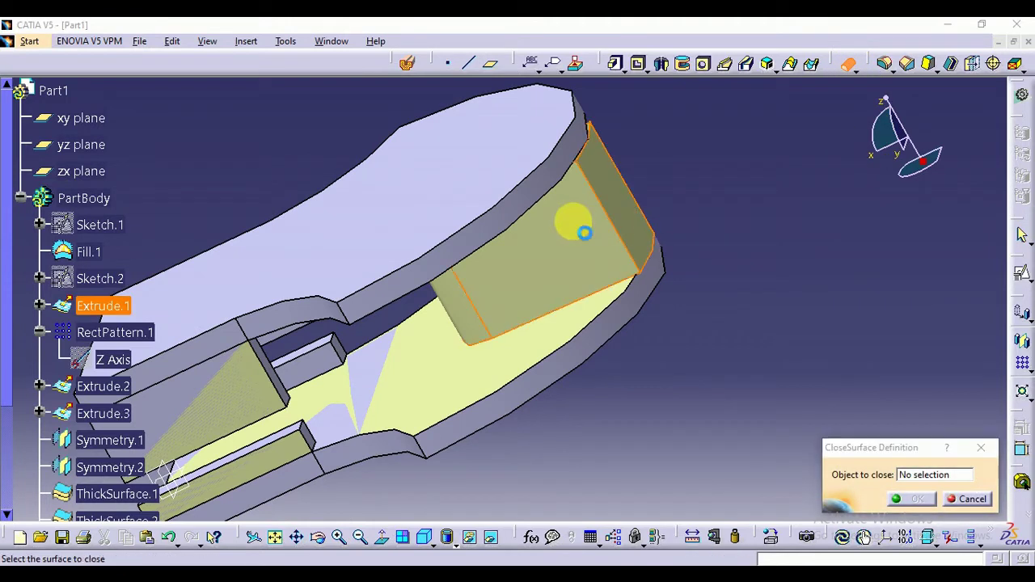
{"action": "left_click", "coordinate": [575, 223]}
{"action": "left_click", "coordinate": [916, 499]}
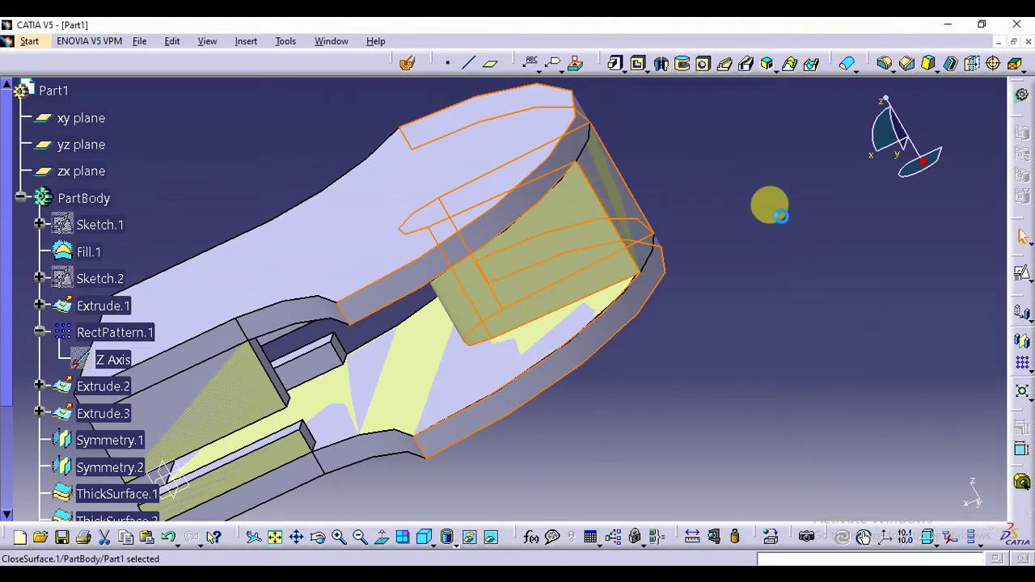
{"action": "middle_click_drag", "start_coordinate": [759, 173], "coordinate": [834, 266]}
{"action": "left_click", "coordinate": [834, 266]}
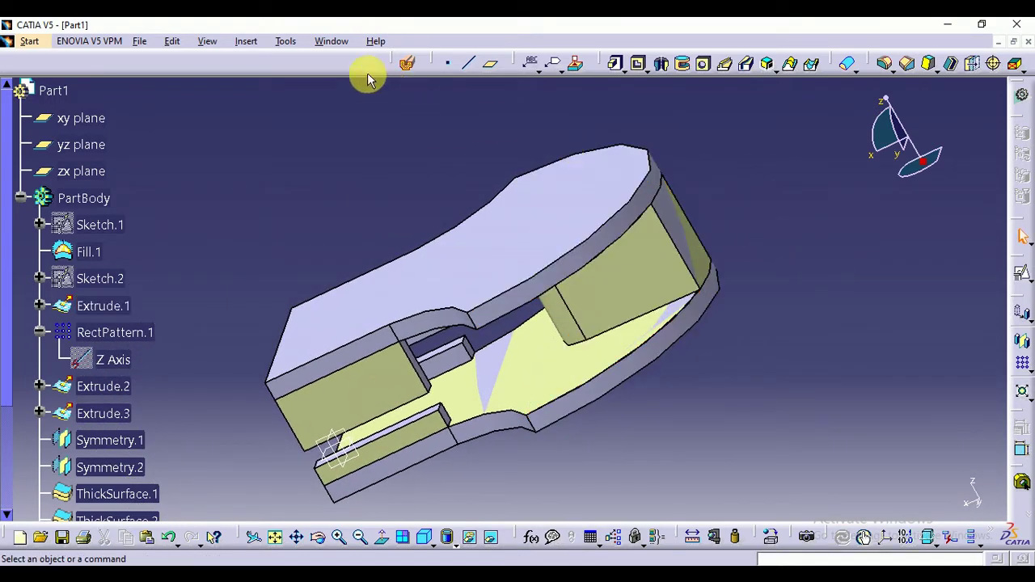
Hide all surfaces so that only the solid geometry is displayed
{"action": "left_click", "coordinate": [287, 41]}
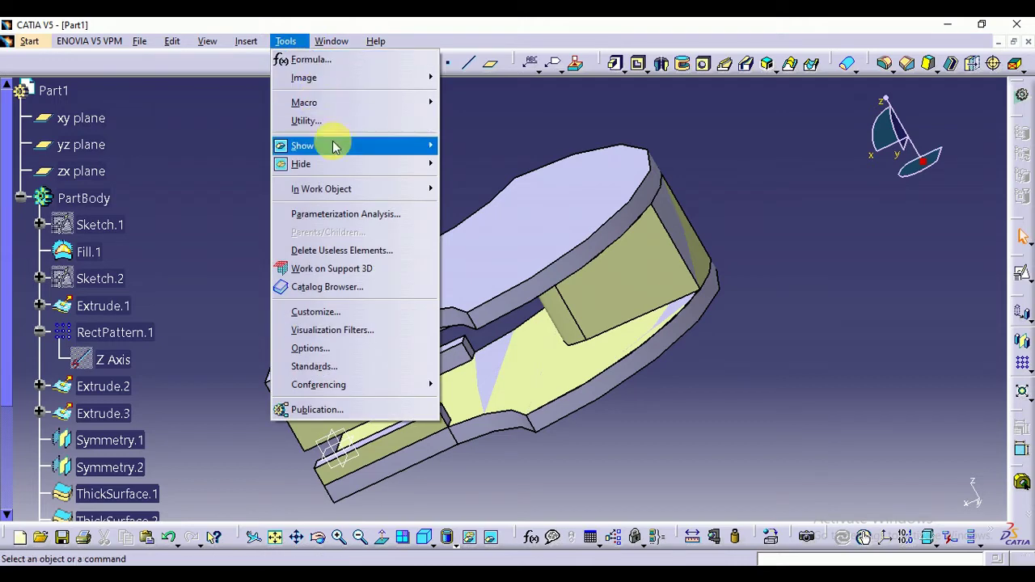
{"action": "mouse_move", "coordinate": [339, 164]}
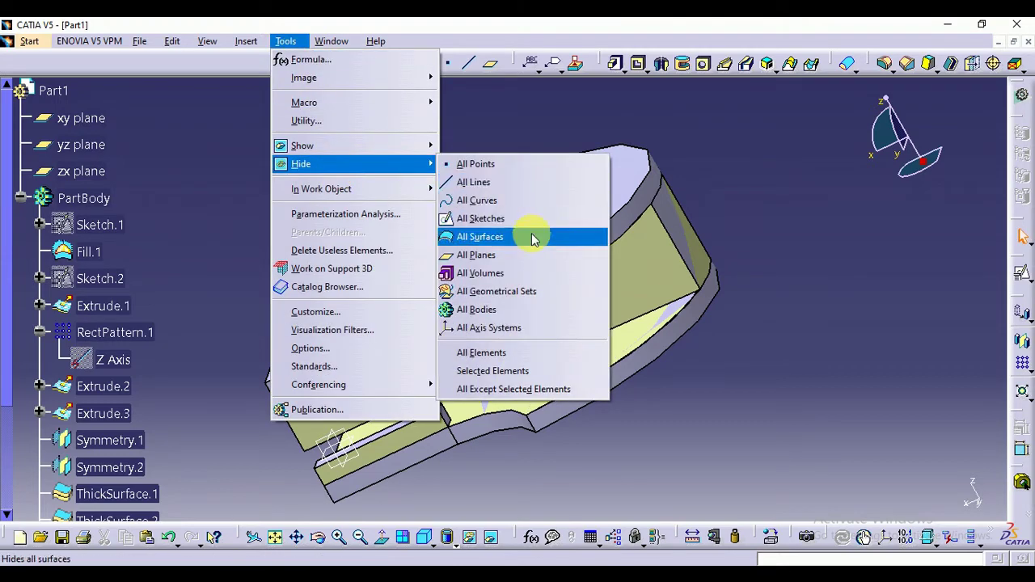
{"action": "left_click", "coordinate": [529, 236]}
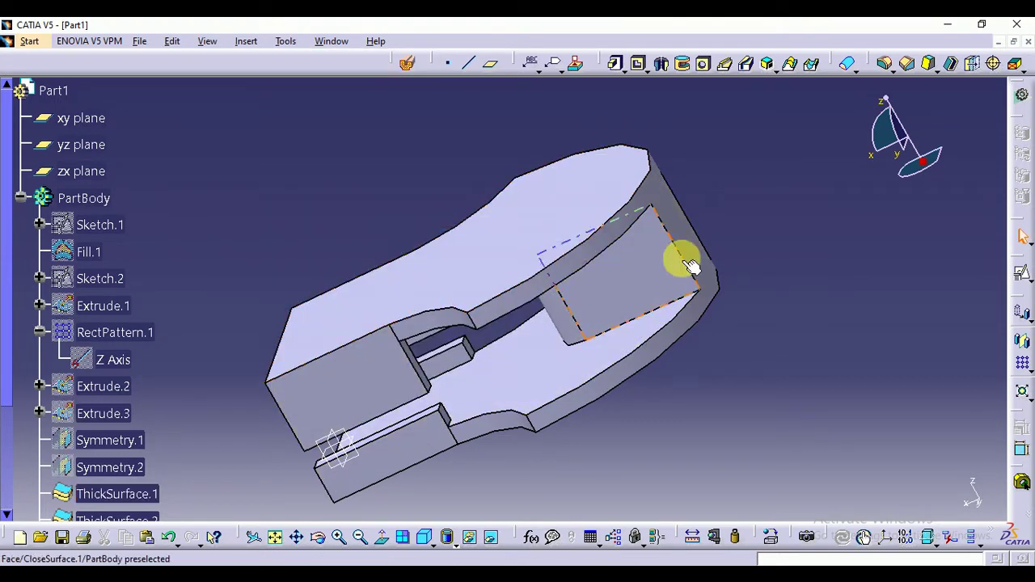
Start a positioned sketch on the zx plane with implicit origin and orientation
{"action": "left_click", "coordinate": [424, 538]}
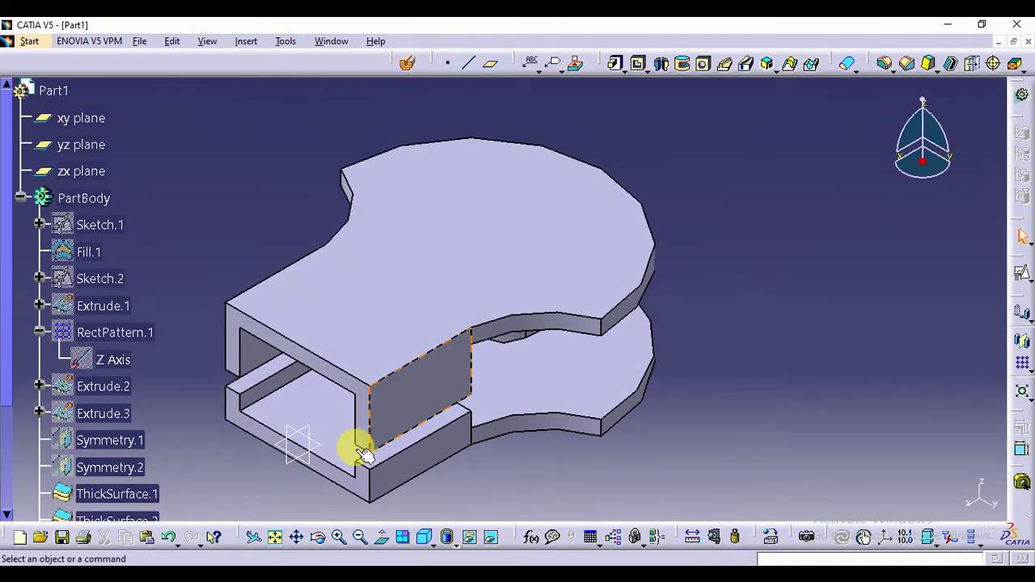
{"action": "left_click", "coordinate": [314, 441]}
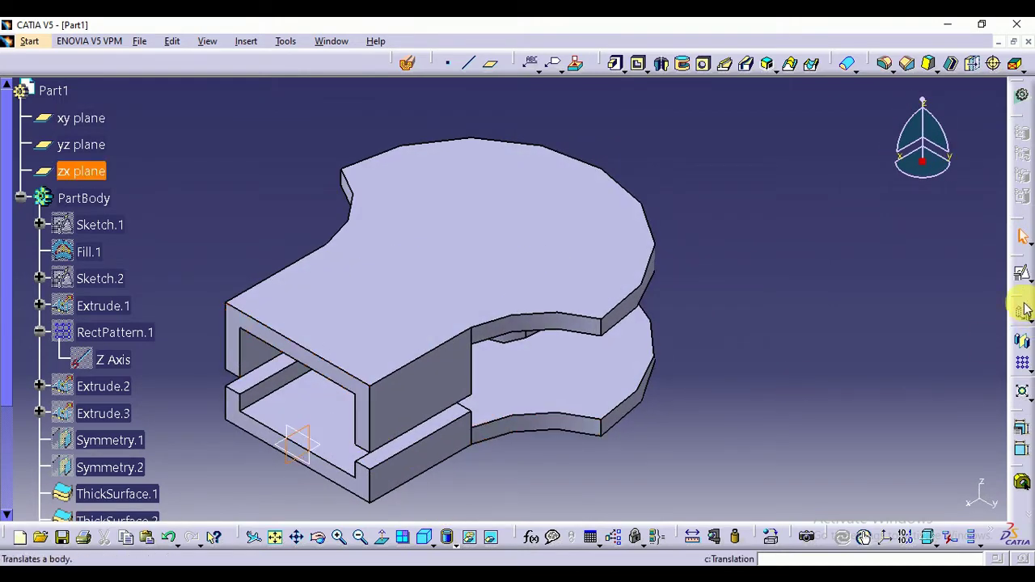
{"action": "left_click", "coordinate": [1020, 274]}
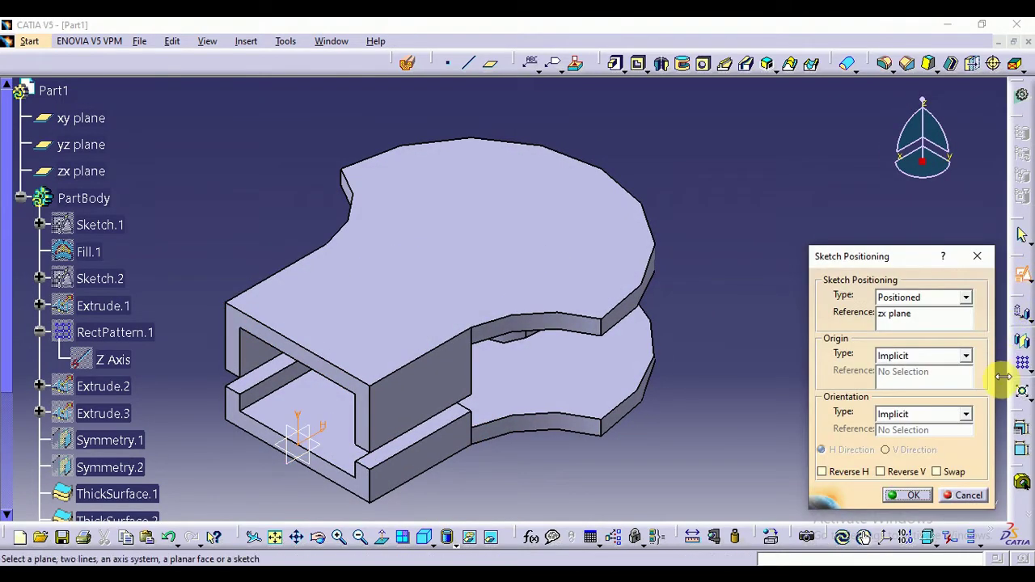
{"action": "left_click", "coordinate": [914, 495]}
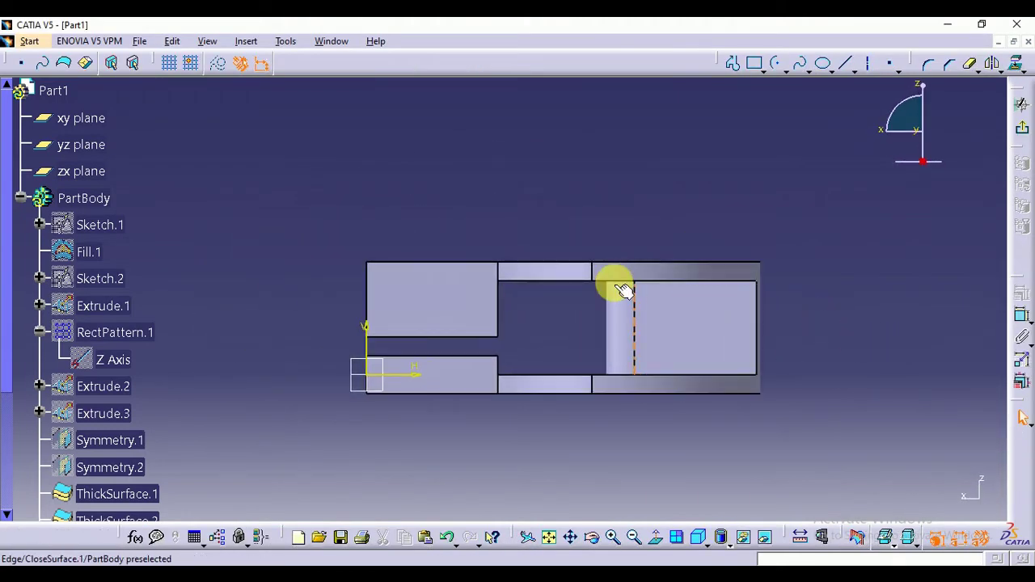
Project the upper plate's curved neck edge and draw a 2.5 mm radius, 180-degree arc above it, centred on its midpoint
{"action": "left_click", "coordinate": [571, 269]}
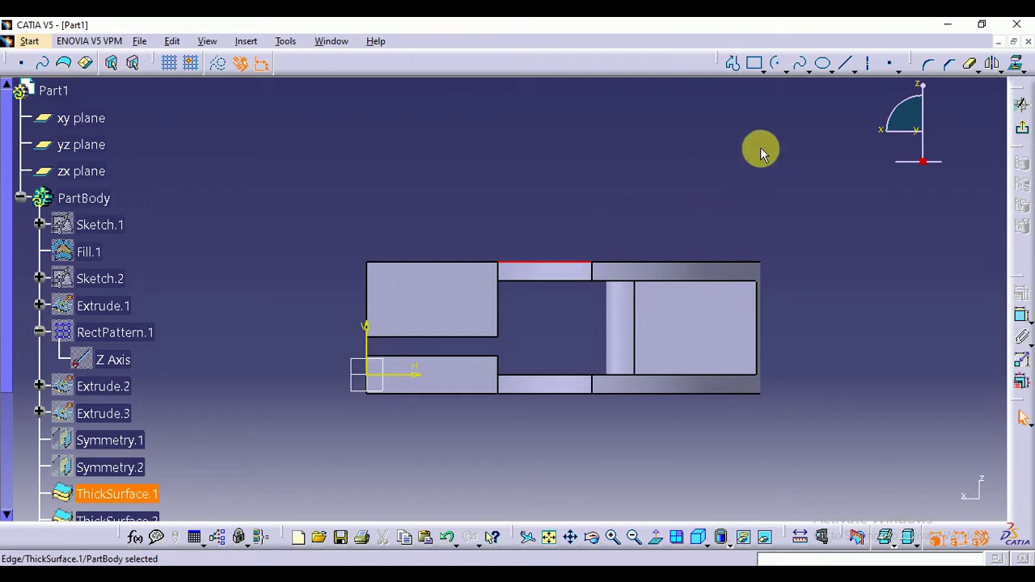
{"action": "left_click", "coordinate": [775, 63]}
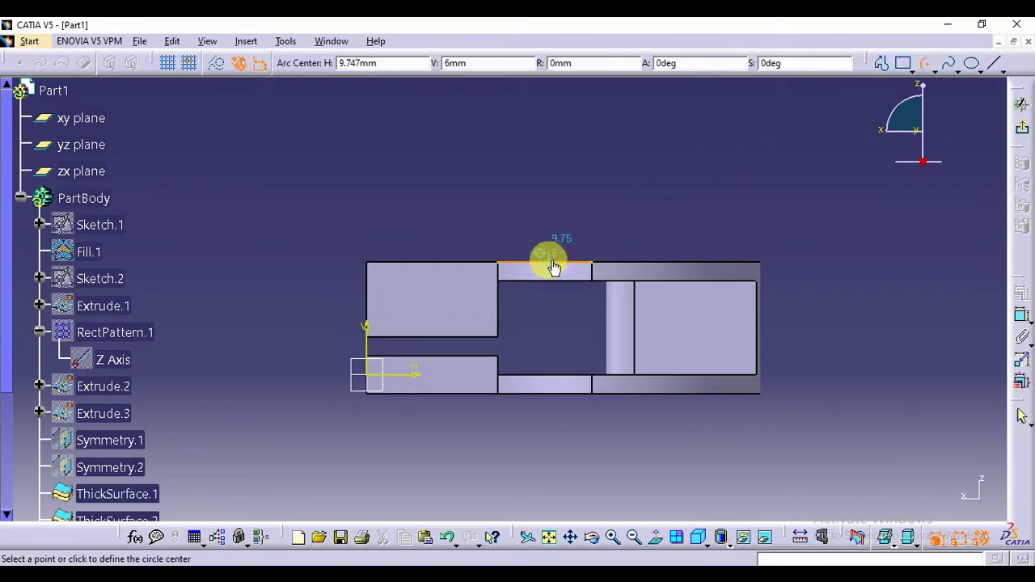
{"action": "left_click", "coordinate": [547, 265]}
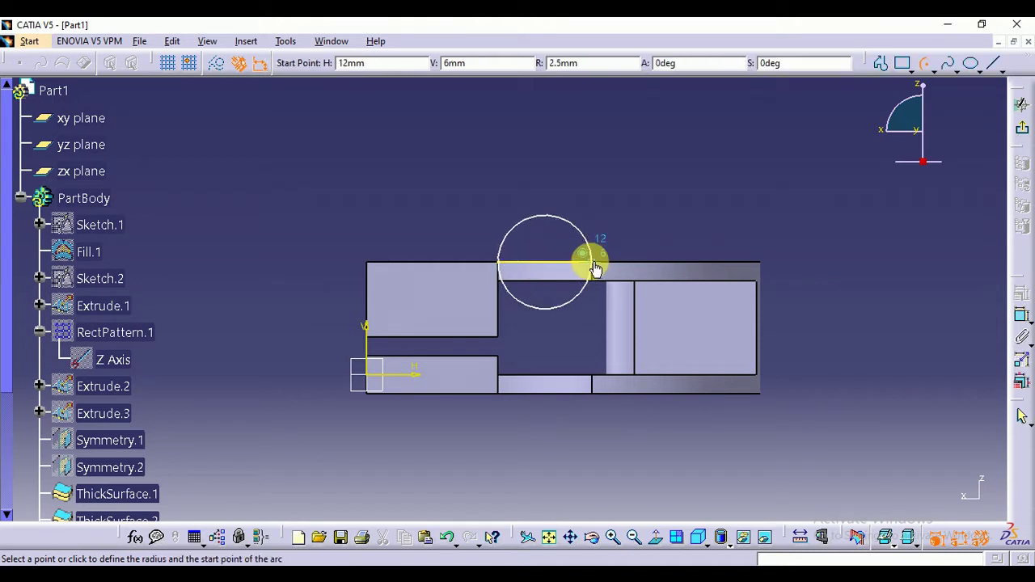
{"action": "middle_click_drag", "start_coordinate": [615, 246], "coordinate": [624, 168], "text": "ctrl"}
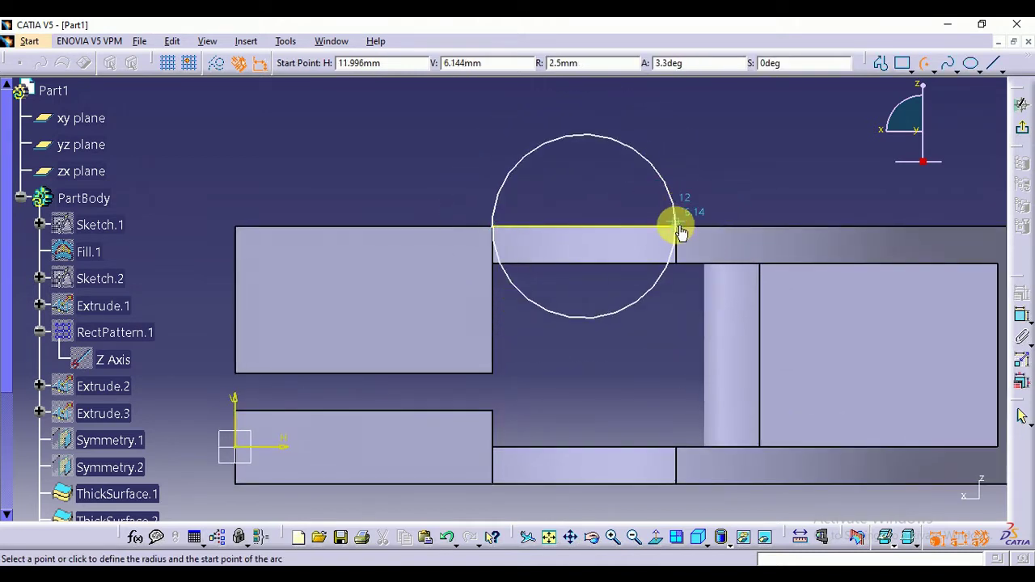
{"action": "left_click", "coordinate": [679, 229]}
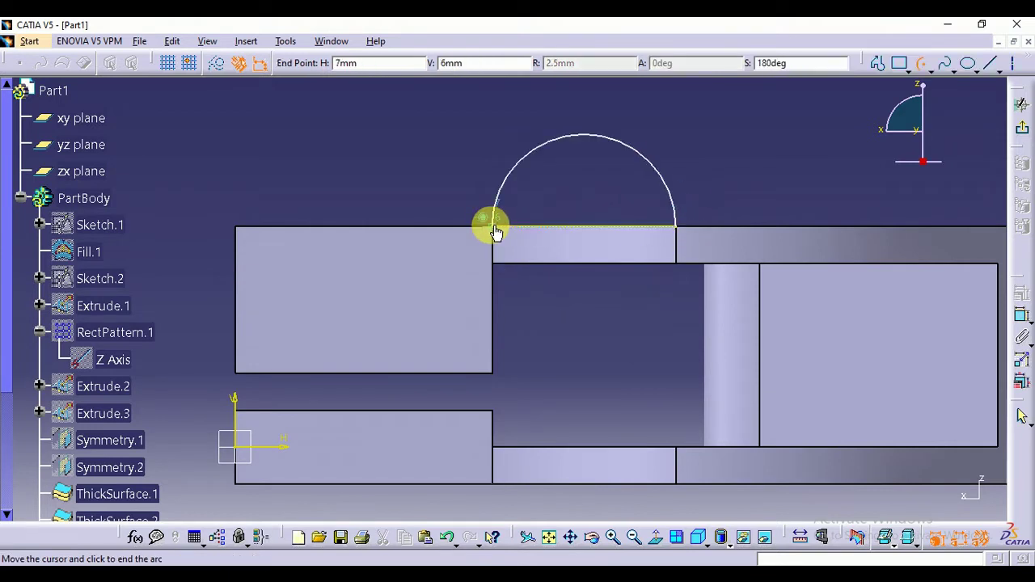
{"action": "left_click", "coordinate": [496, 230]}
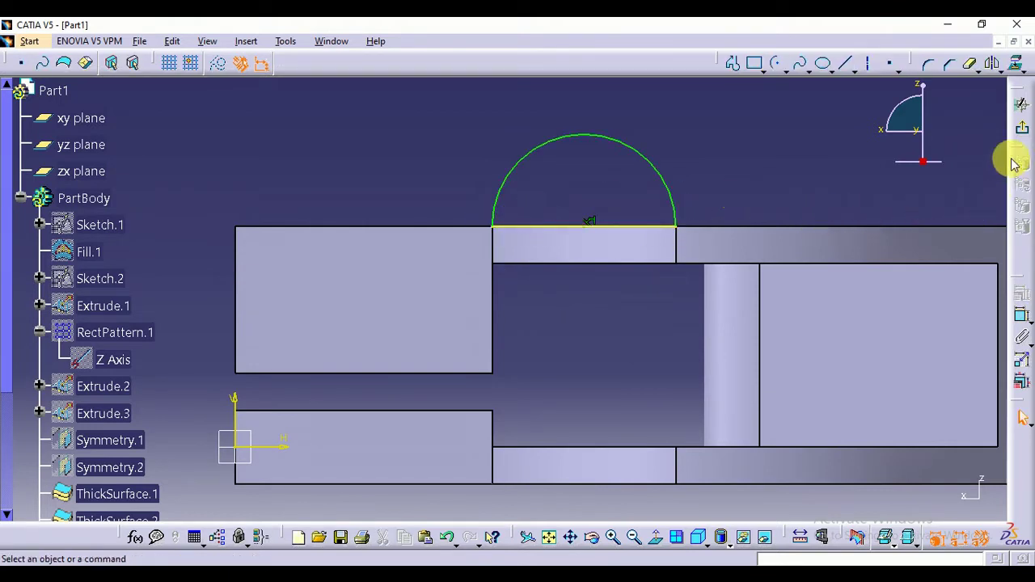
Finish the sketch and pad the semicircular profile 0.75 mm with mirrored extent
{"action": "left_click", "coordinate": [1023, 133]}
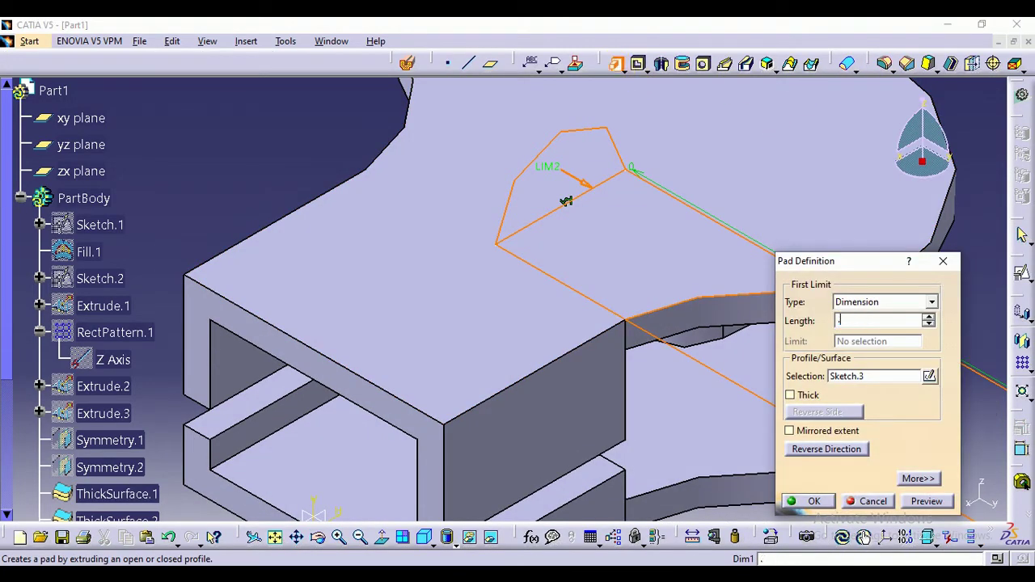
{"action": "left_click", "coordinate": [809, 434]}
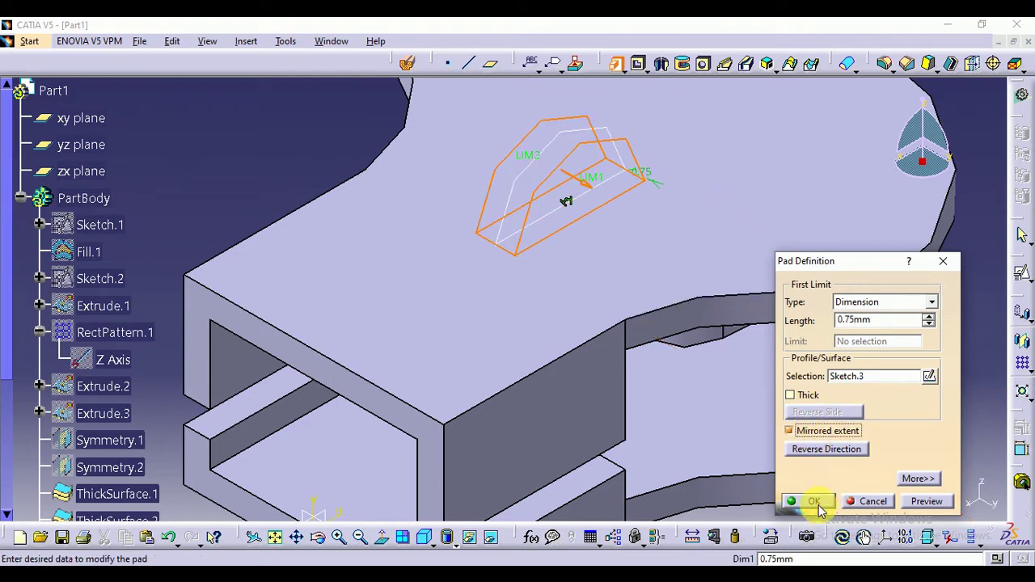
{"action": "left_click", "coordinate": [813, 502]}
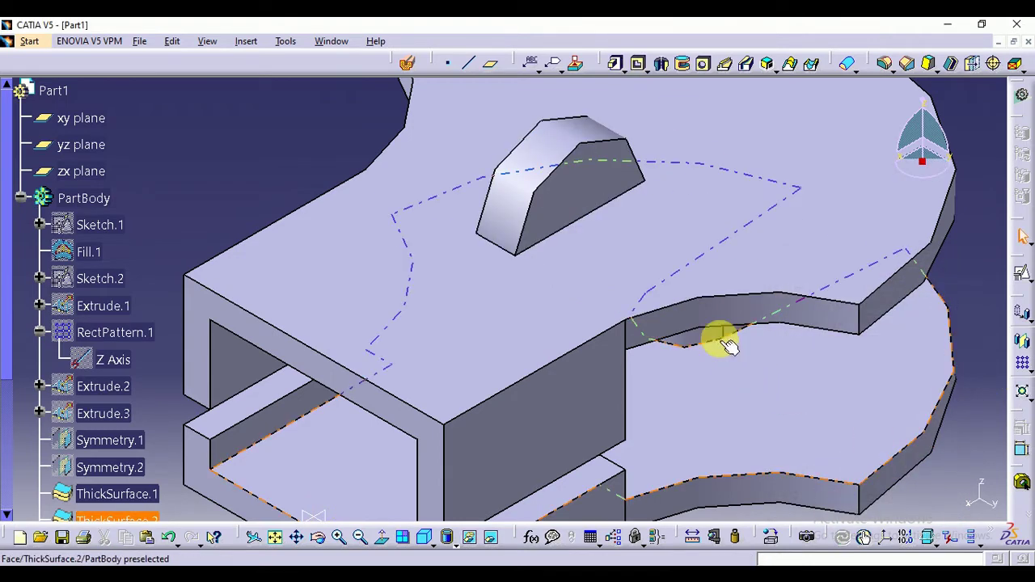
Start a positioned sketch on the upper plate's outer face with the axes swapped
{"action": "left_click", "coordinate": [681, 254]}
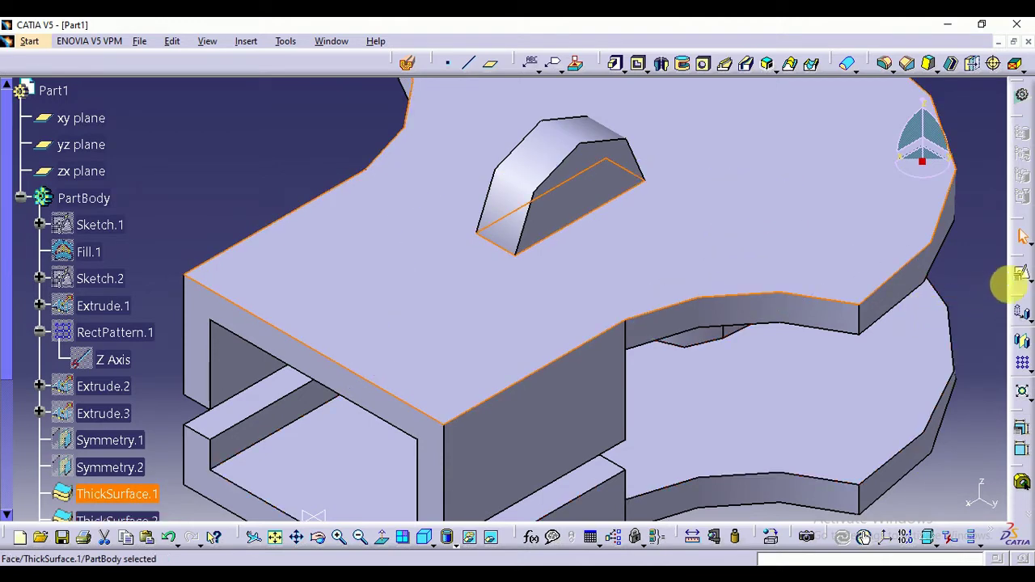
{"action": "left_click", "coordinate": [1023, 277]}
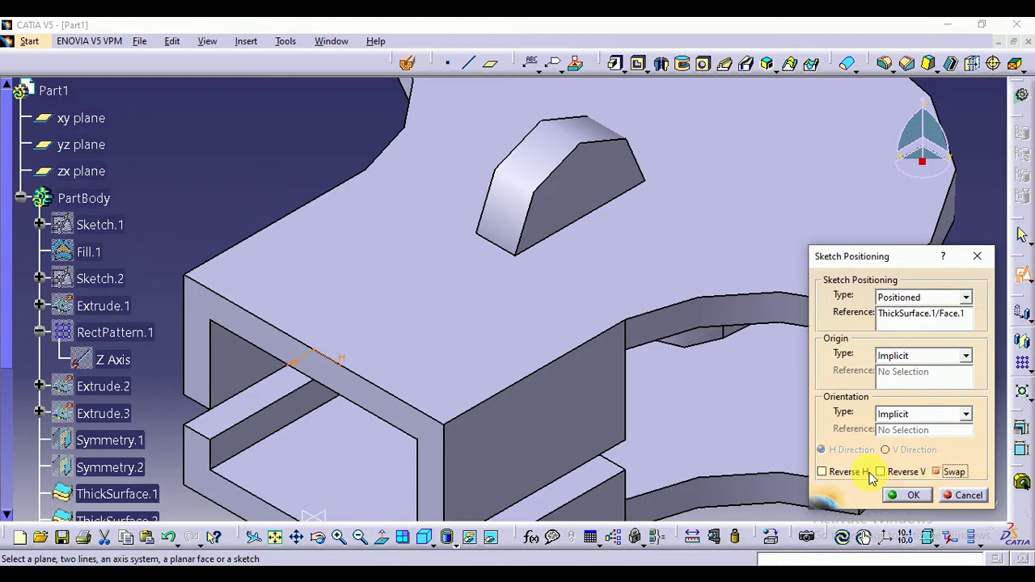
{"action": "left_click", "coordinate": [912, 497]}
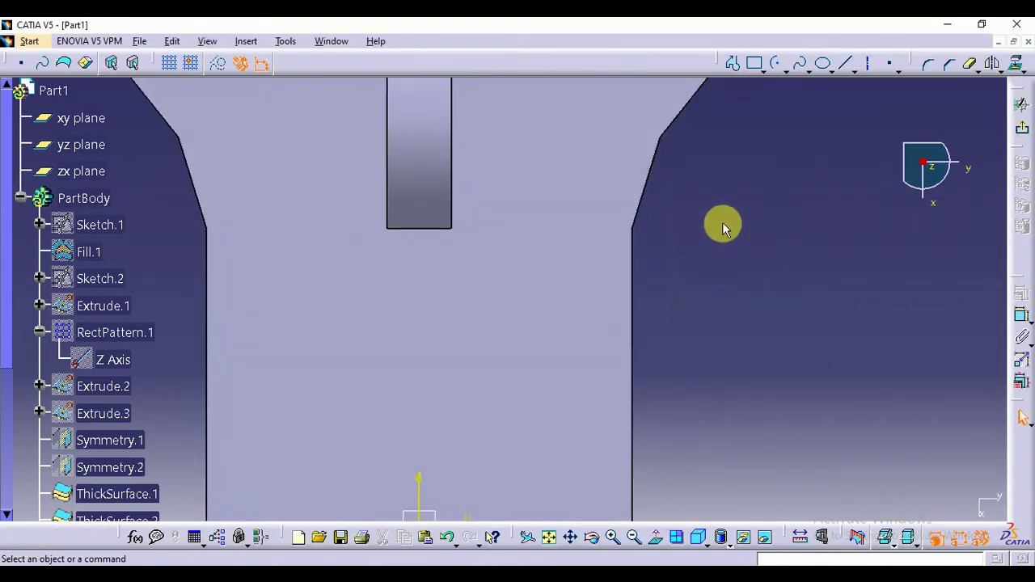
Project the rounded pad's curved face into the sketch and convert the outline to construction geometry
{"action": "middle_click_drag", "start_coordinate": [722, 221], "coordinate": [781, 323]}
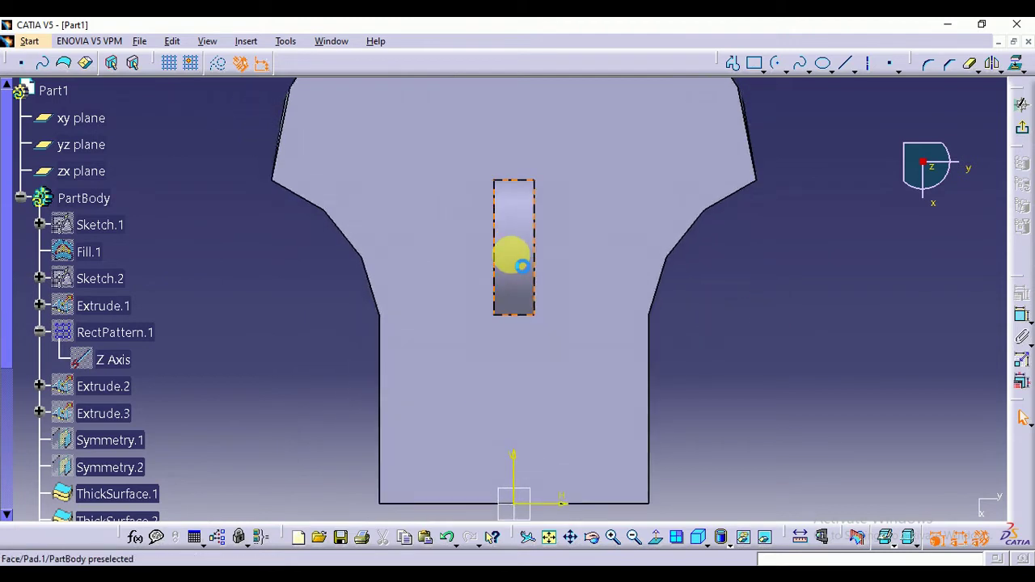
{"action": "left_click", "coordinate": [518, 260]}
{"action": "left_click", "coordinate": [1021, 71]}
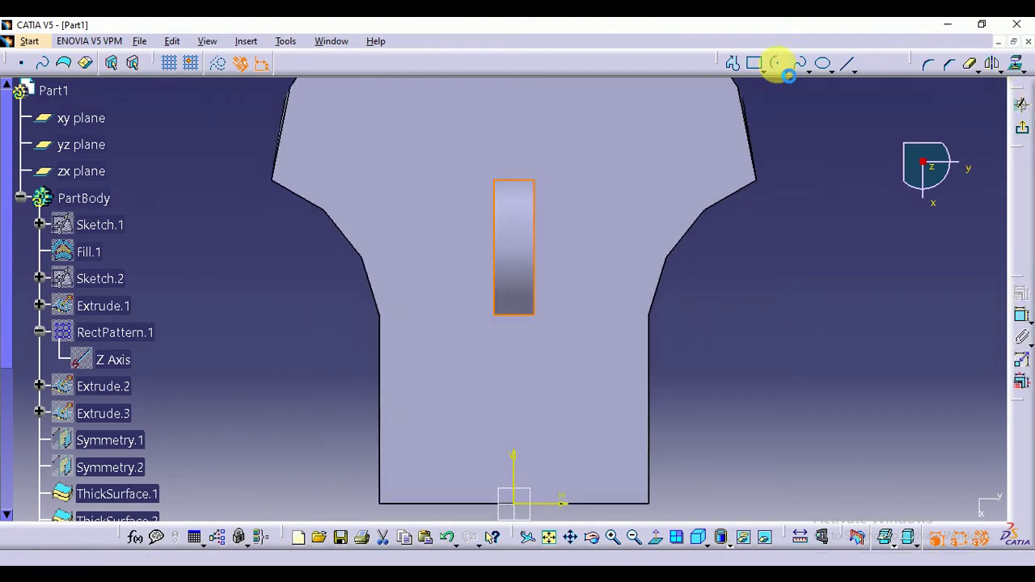
{"action": "left_click", "coordinate": [217, 63]}
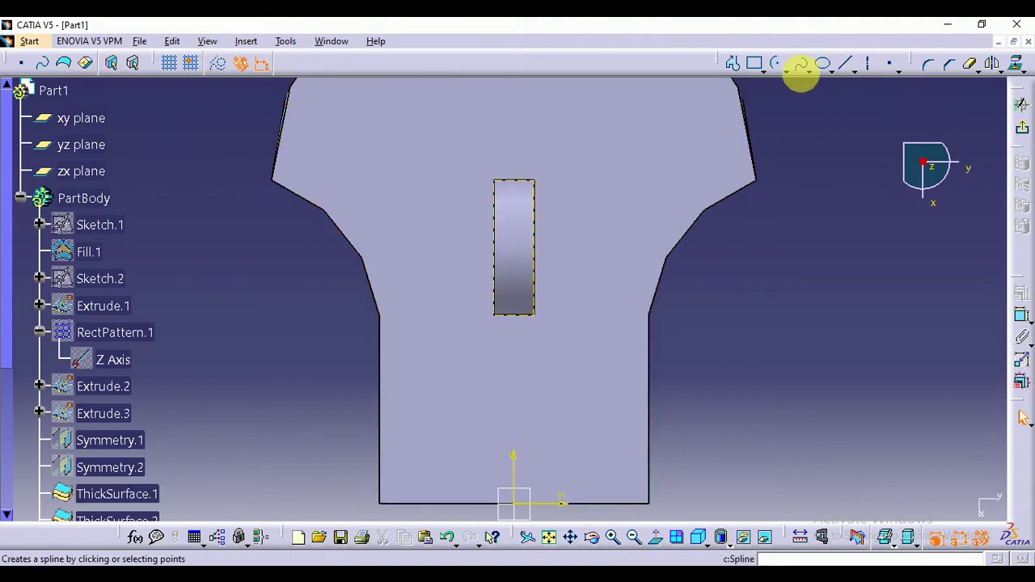
Sketch a rectangle about 2.45 mm wide and 6.3 mm high, overlapping one long side of the projected pad outline
{"action": "left_click", "coordinate": [755, 65]}
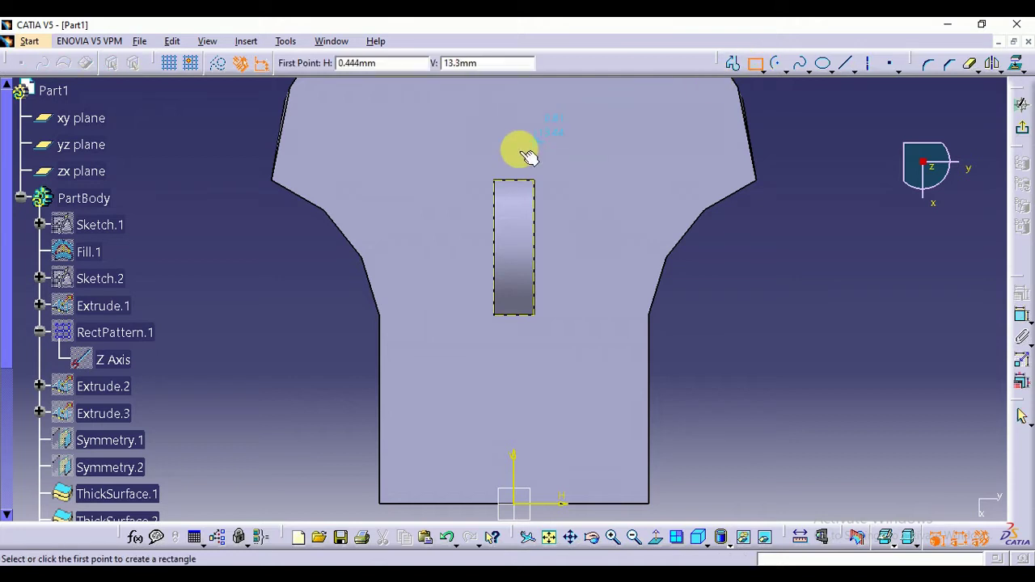
{"action": "left_click", "coordinate": [502, 181]}
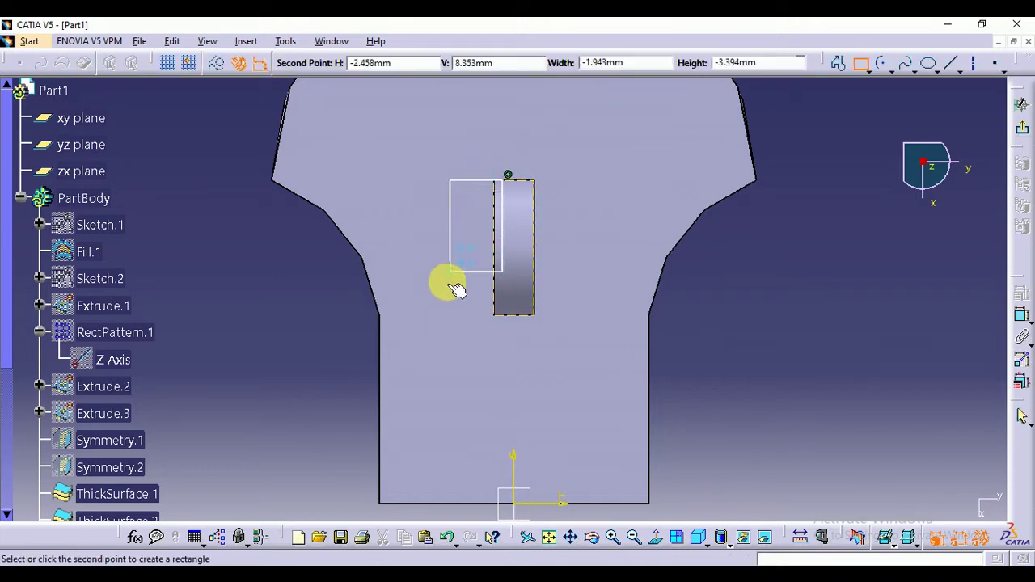
{"action": "left_click", "coordinate": [438, 349]}
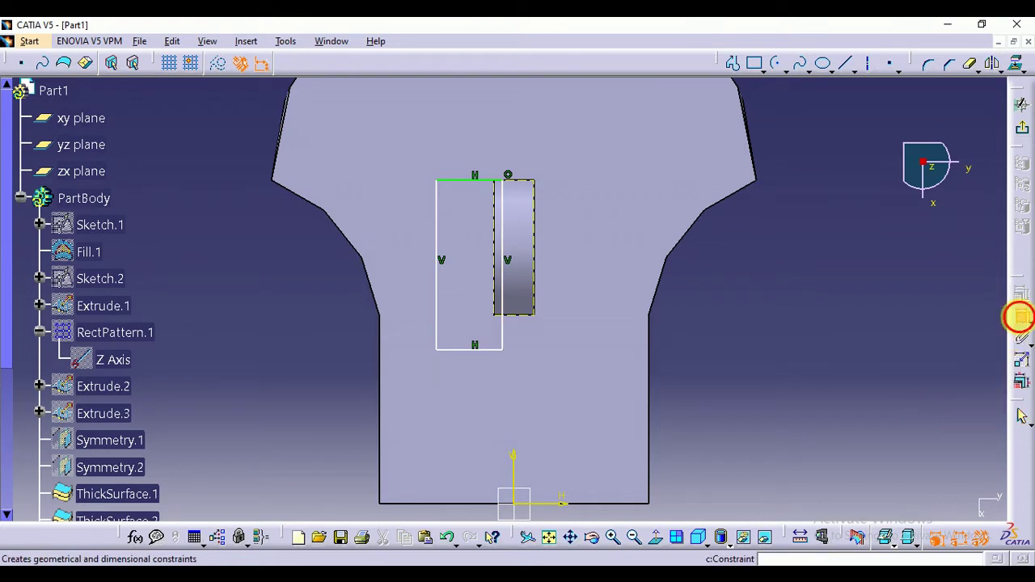
Constrain the rectangle's inner side and head-end edge to the projected pad outline with 0 mm offsets
{"action": "left_click", "coordinate": [499, 216]}
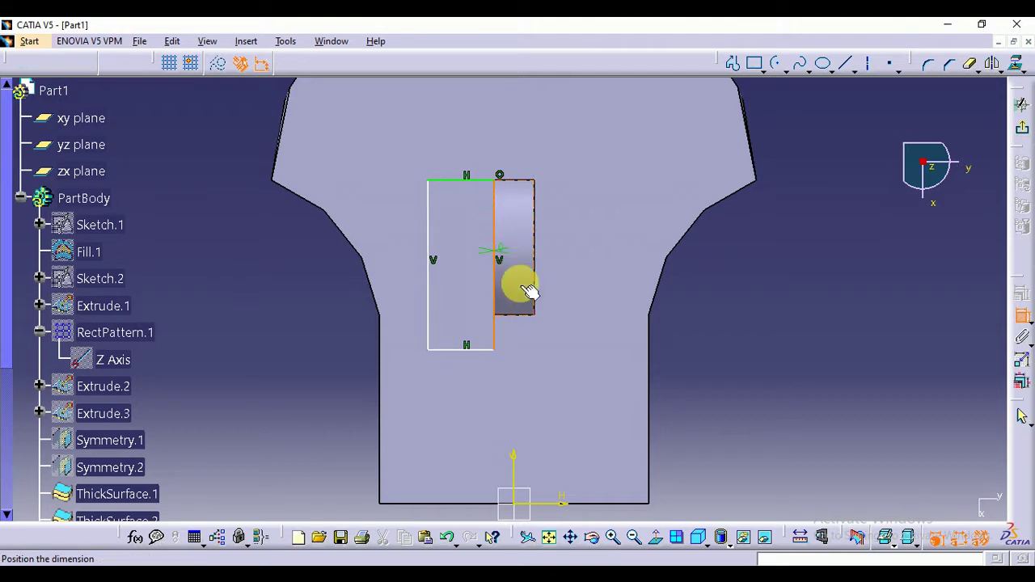
{"action": "left_click", "coordinate": [482, 181]}
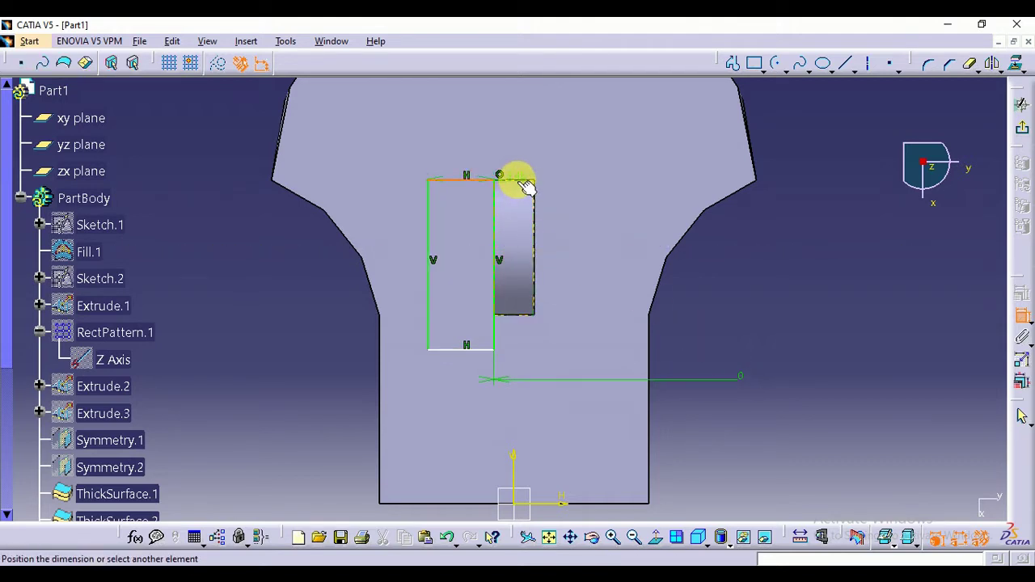
{"action": "left_click", "coordinate": [820, 203]}
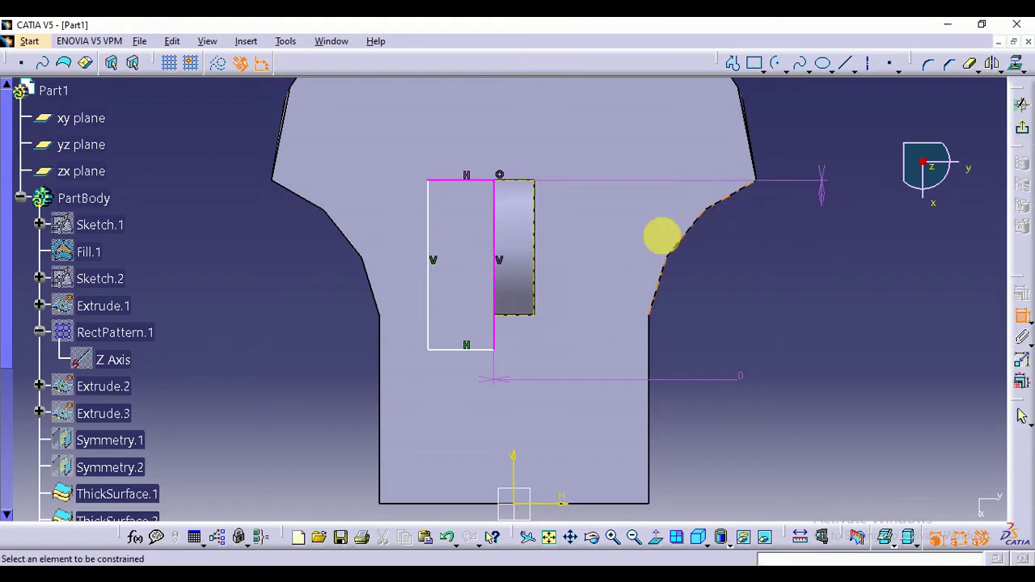
Dimension the rectangle and set its width to 1.5 mm and its height to 6 mm
{"action": "left_click", "coordinate": [483, 187]}
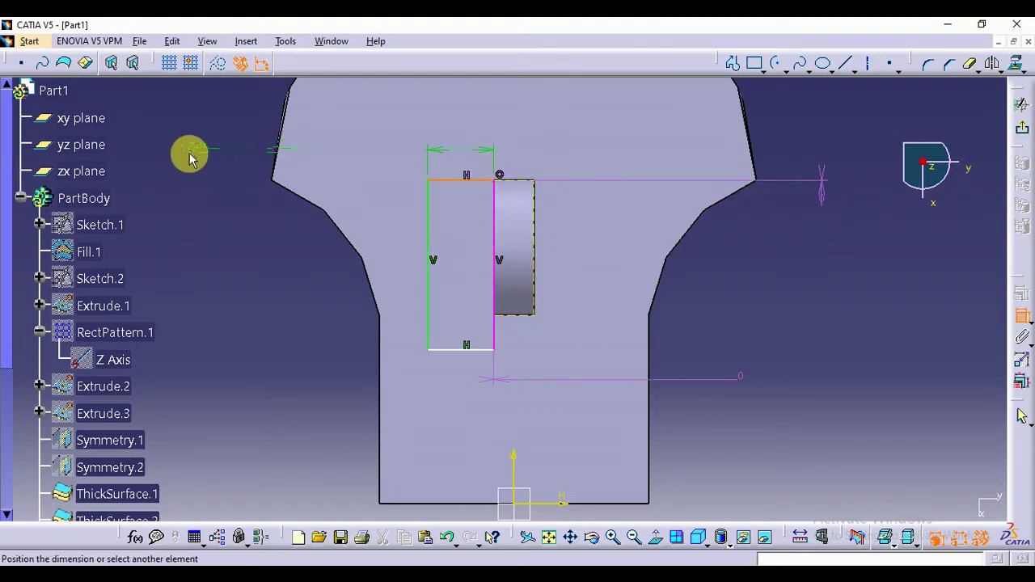
{"action": "left_click", "coordinate": [192, 158]}
{"action": "double_click", "coordinate": [185, 147]}
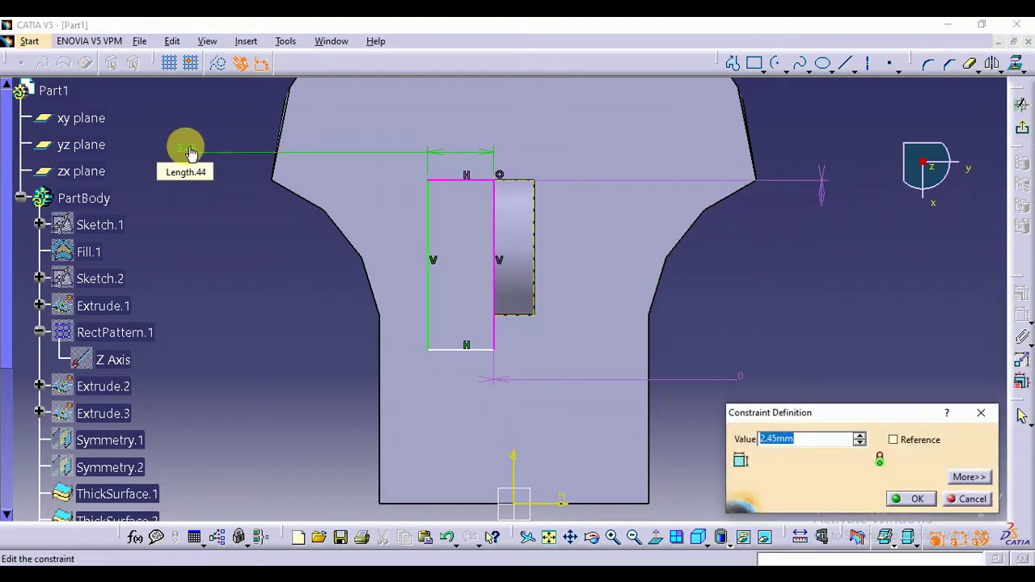
{"action": "type", "text": "1.5"}
{"action": "key", "text": "Return"}
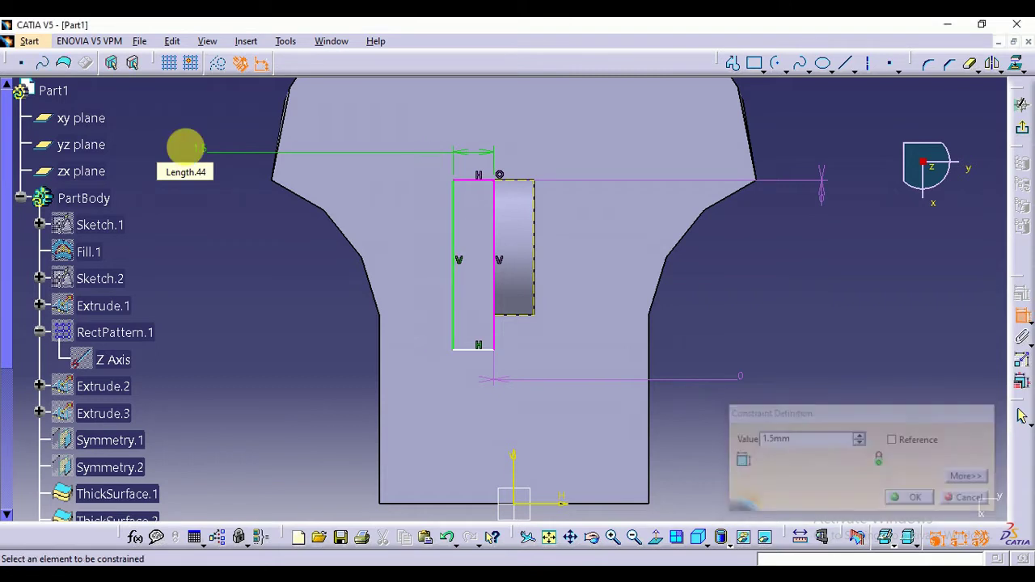
{"action": "left_click", "coordinate": [463, 225]}
{"action": "double_click", "coordinate": [281, 299]}
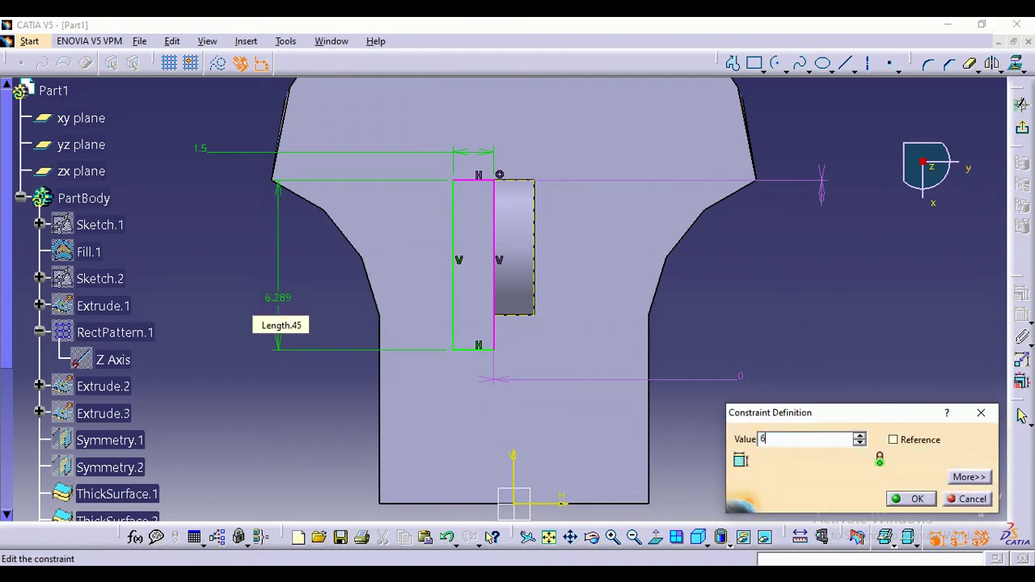
{"action": "key", "text": "Return"}
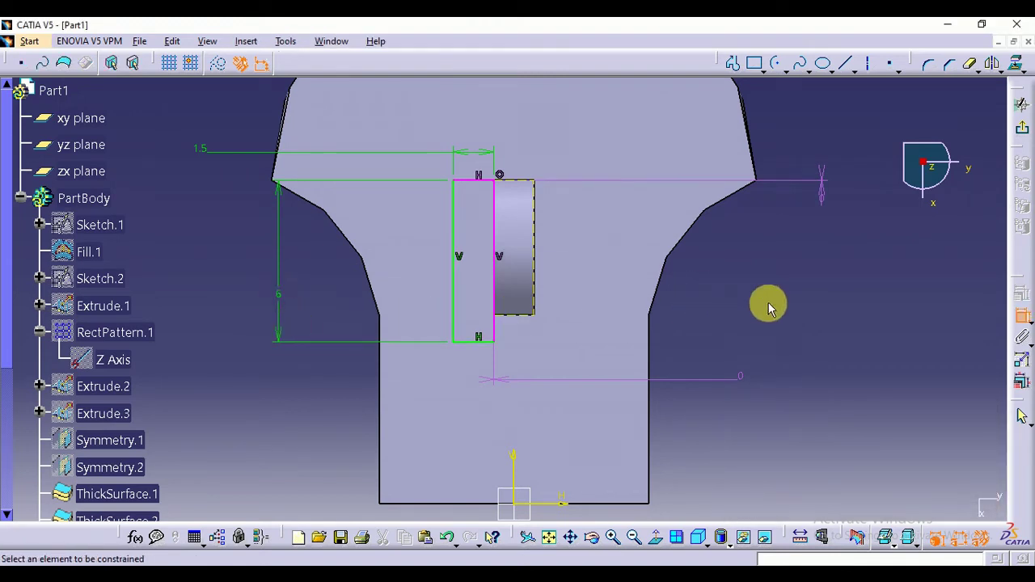
Delete the redundant 0 mm offset on the rectangle's head-end edge and mirror the rectangle about the vertical sketch axis
{"action": "left_click", "coordinate": [1021, 318]}
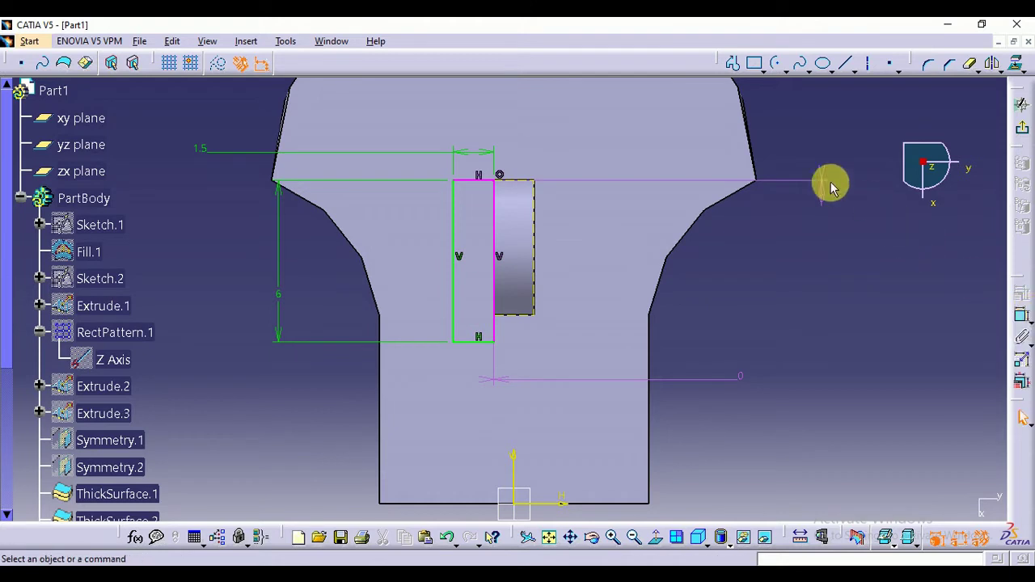
{"action": "right_click", "coordinate": [822, 196]}
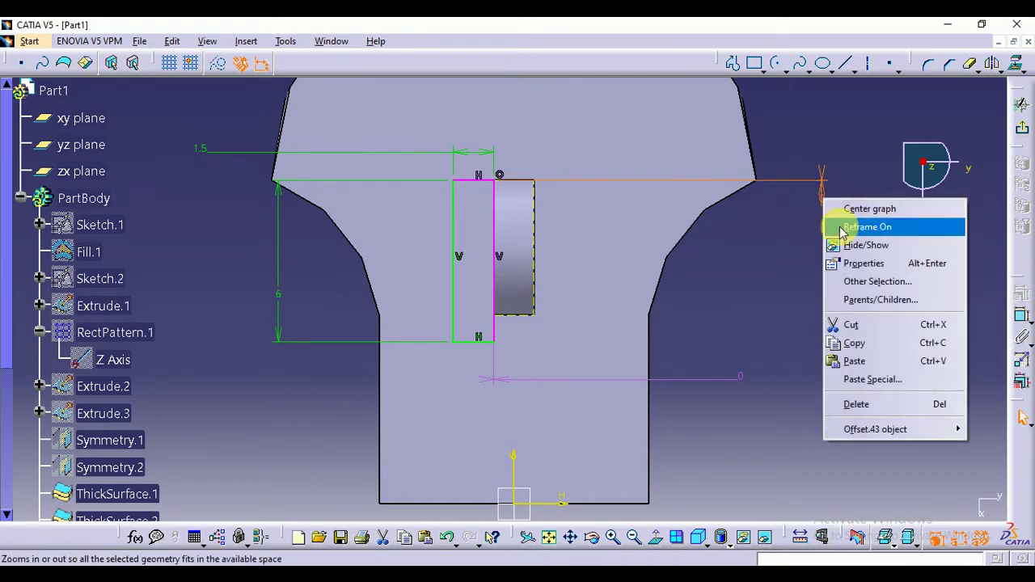
{"action": "left_click", "coordinate": [894, 405]}
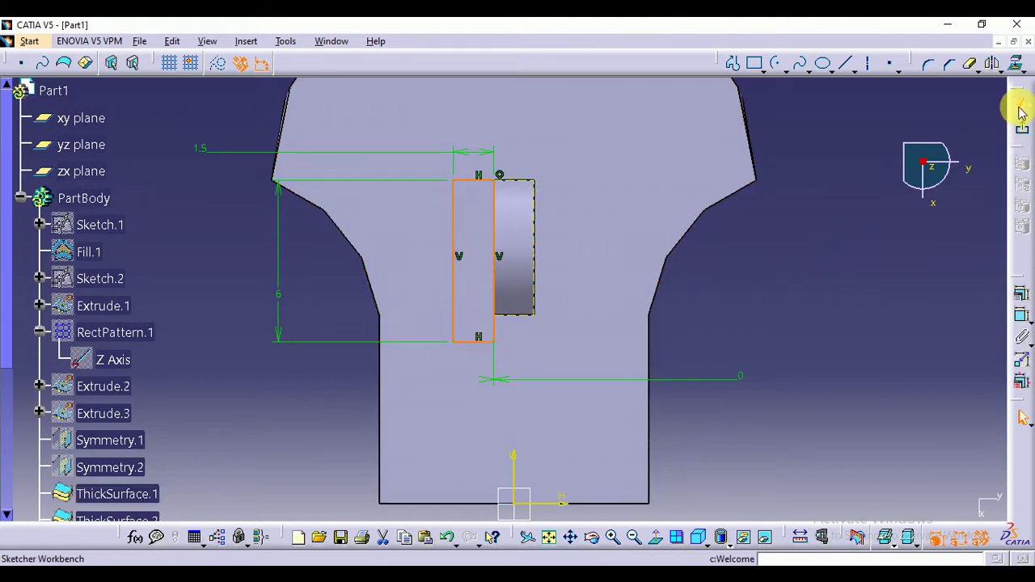
{"action": "left_click", "coordinate": [994, 65]}
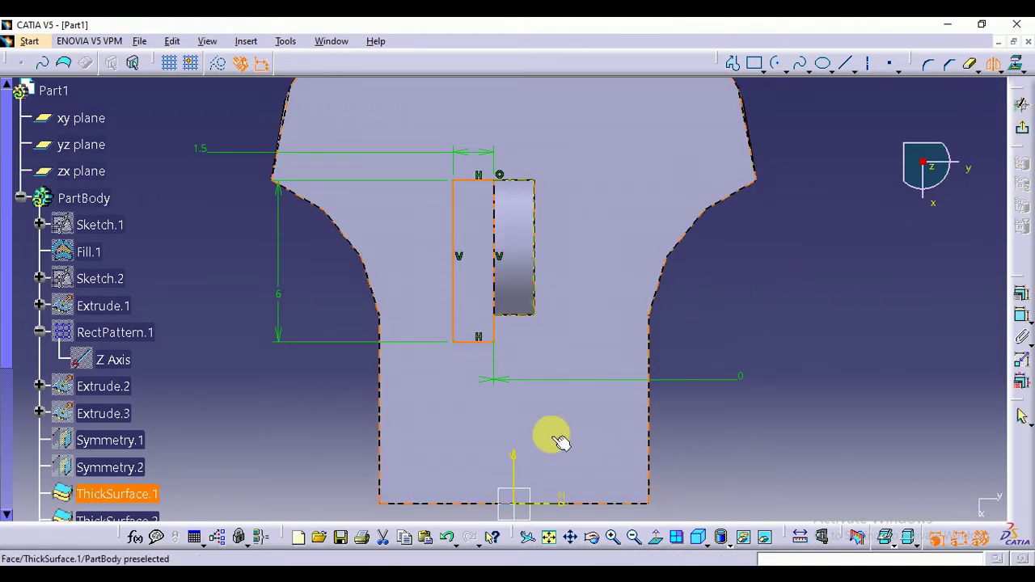
{"action": "left_click", "coordinate": [514, 459]}
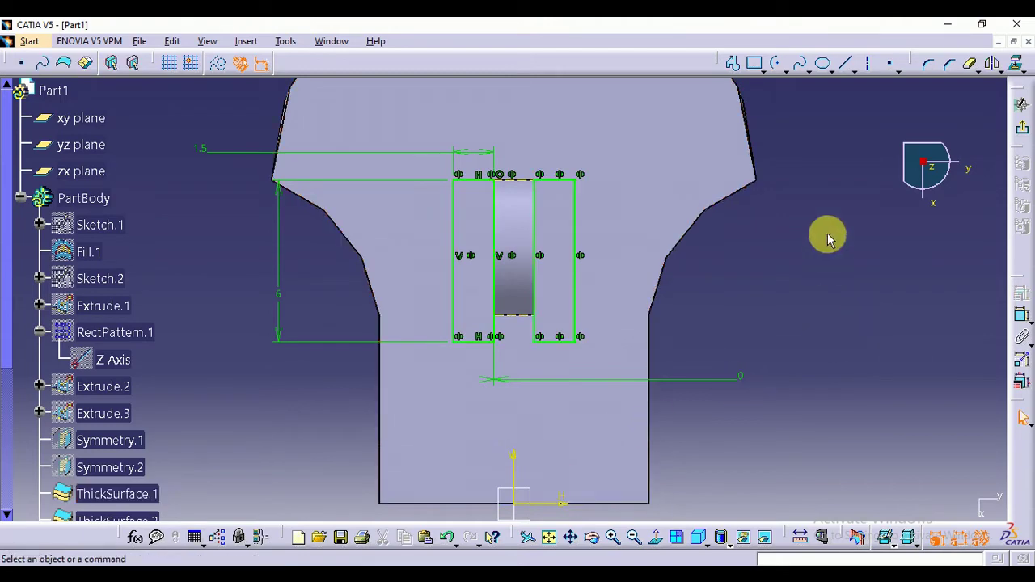
Pocket the two mirrored rectangles up to the plane of the lower plate's upper face with a 0 mm offset
{"action": "middle_click_drag", "start_coordinate": [834, 164], "coordinate": [801, 162]}
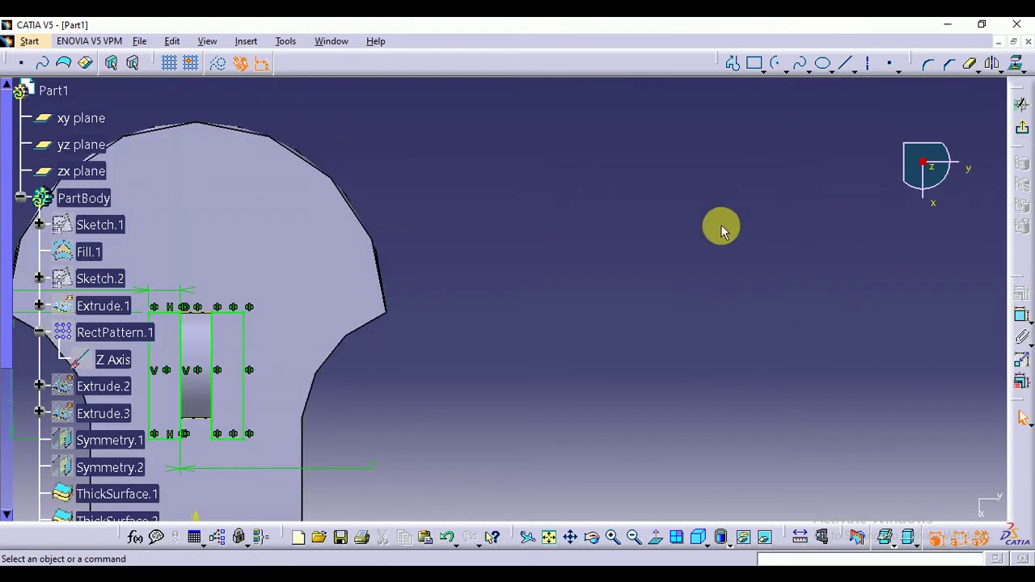
{"action": "middle_click_drag", "start_coordinate": [723, 224], "coordinate": [857, 227]}
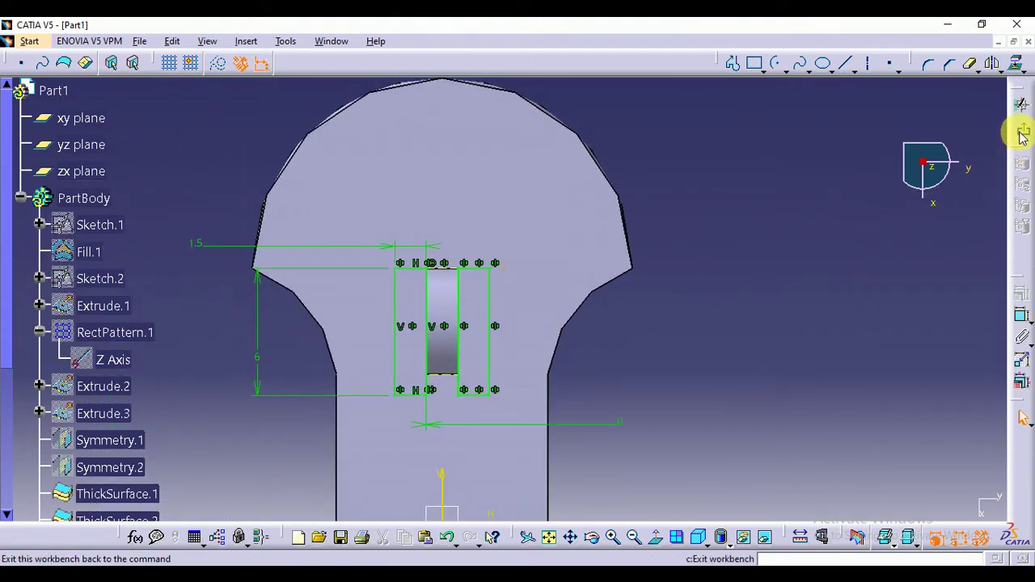
{"action": "left_click", "coordinate": [1021, 131]}
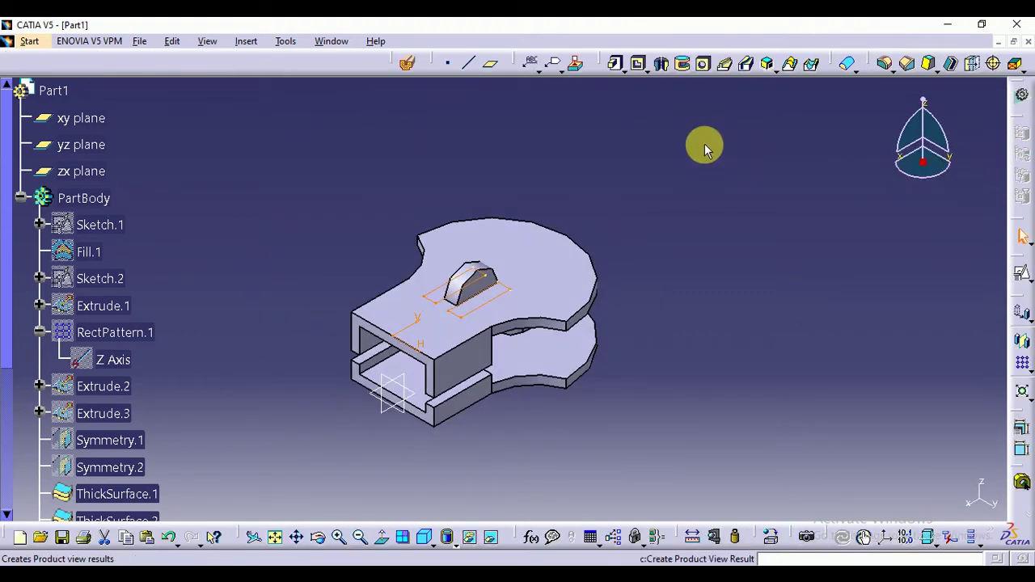
{"action": "left_click", "coordinate": [639, 64]}
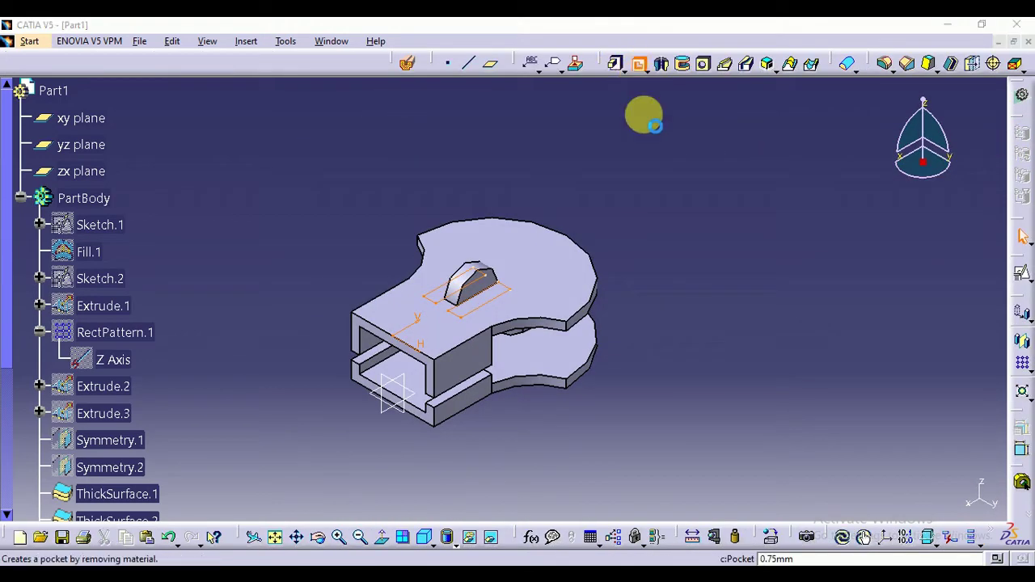
{"action": "left_click", "coordinate": [890, 301]}
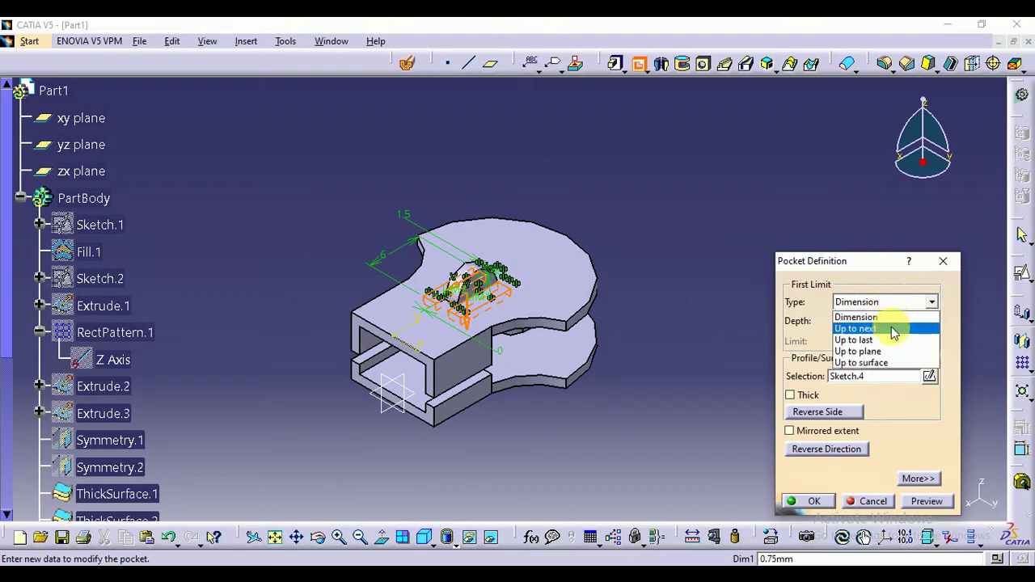
{"action": "left_click", "coordinate": [889, 351]}
{"action": "left_click", "coordinate": [561, 350]}
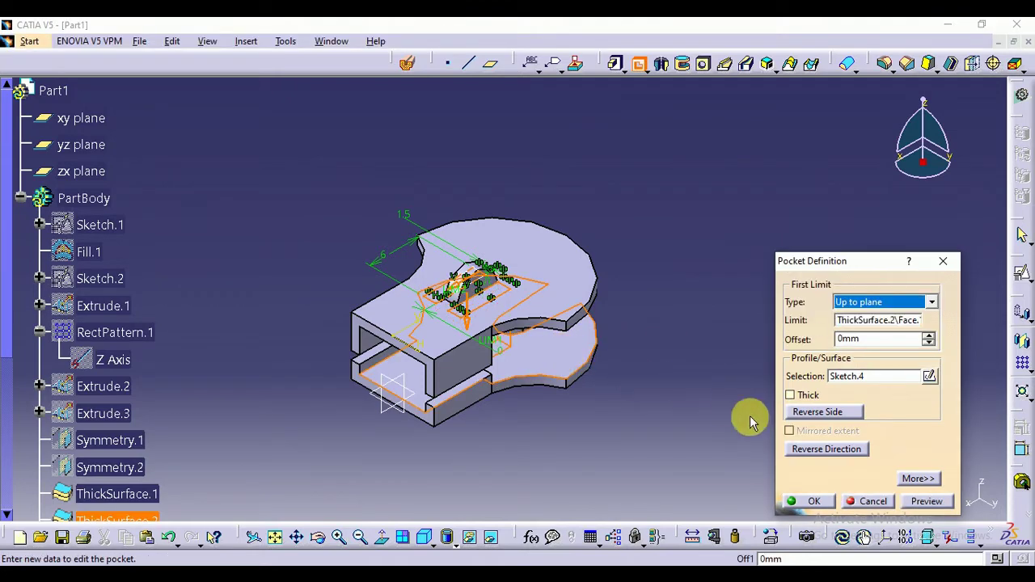
{"action": "left_click", "coordinate": [809, 498]}
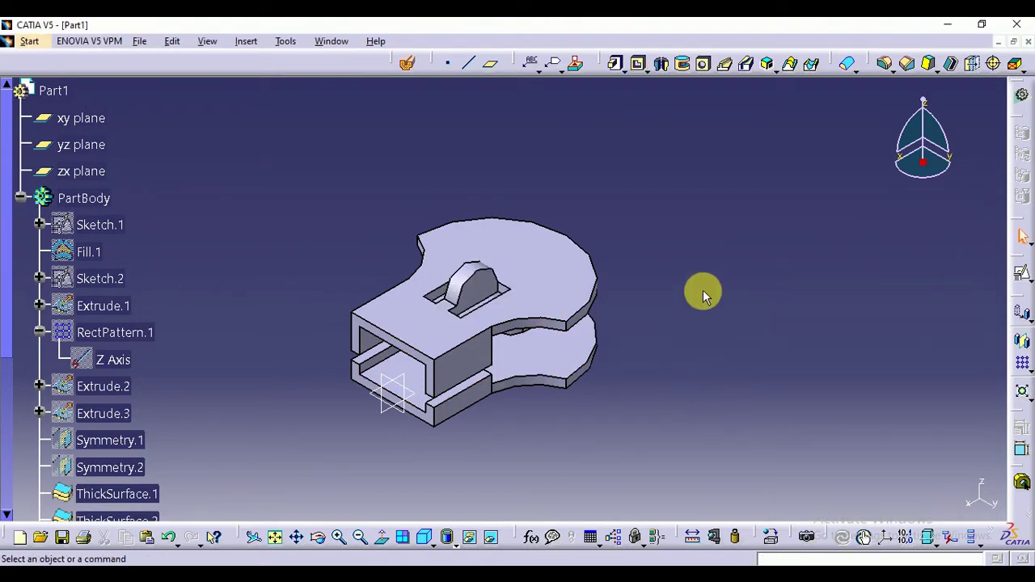
Start a positioned sketch on the tab's flat side face and project the tab's base edge into it as construction geometry
{"action": "middle_click_drag", "start_coordinate": [591, 223], "coordinate": [547, 233]}
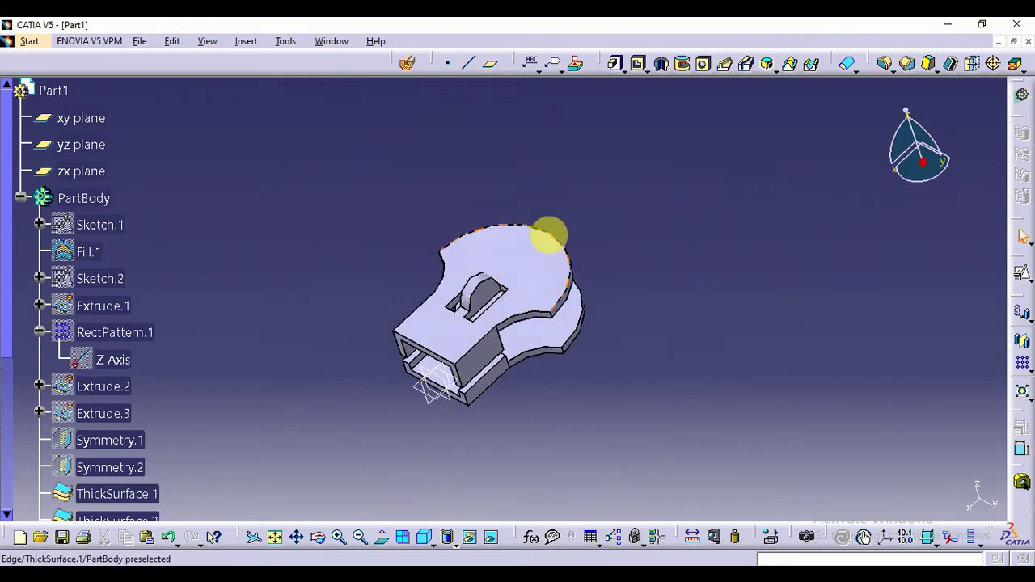
{"action": "left_click", "coordinate": [490, 301]}
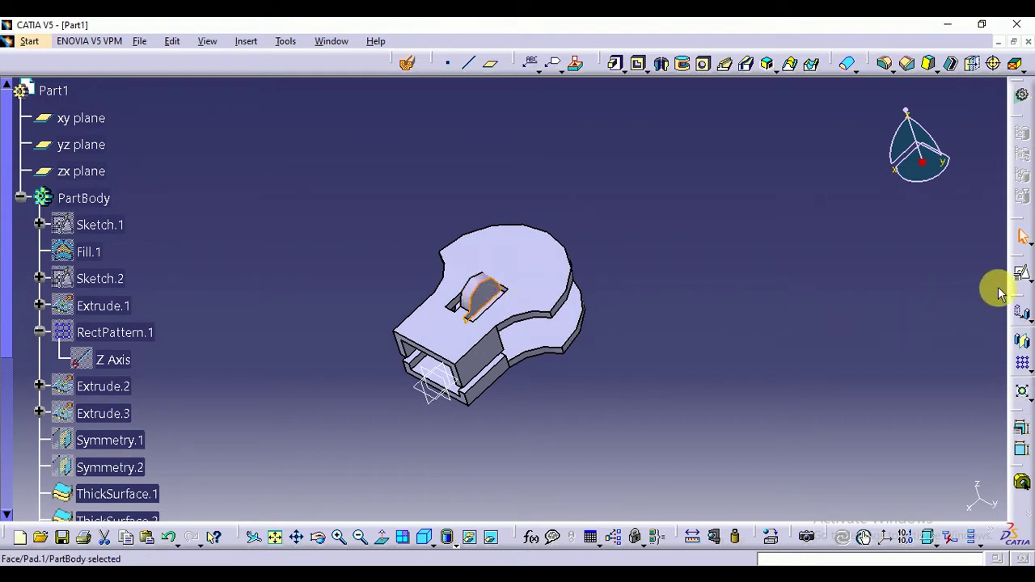
{"action": "left_click", "coordinate": [1023, 277]}
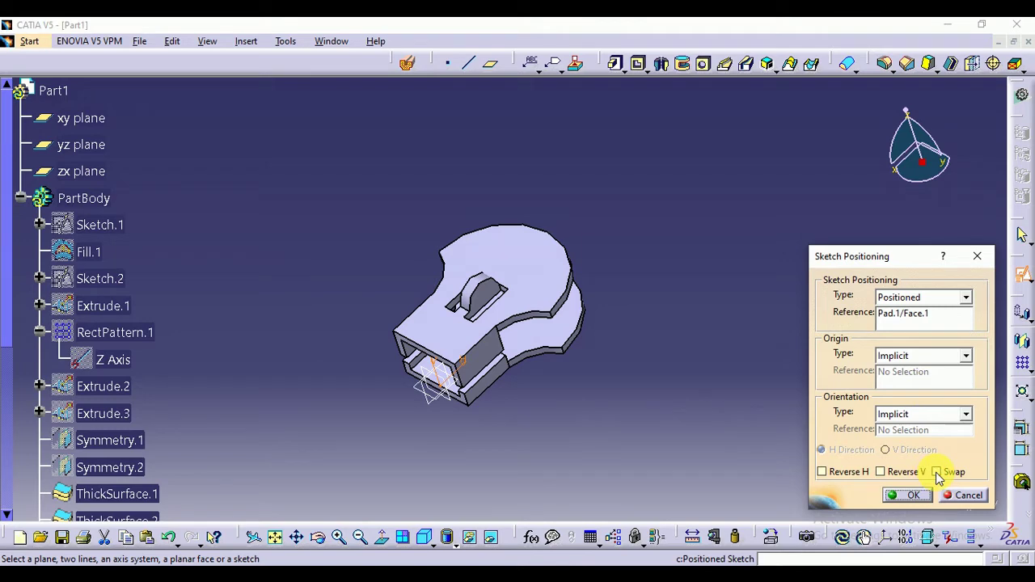
{"action": "left_click", "coordinate": [909, 495]}
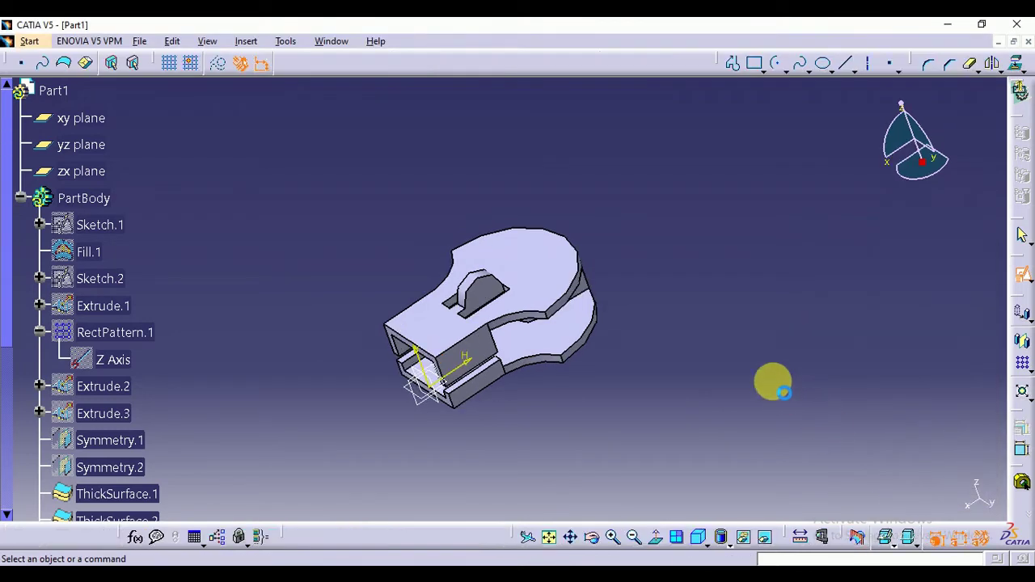
{"action": "middle_click_drag", "start_coordinate": [537, 210], "coordinate": [664, 227]}
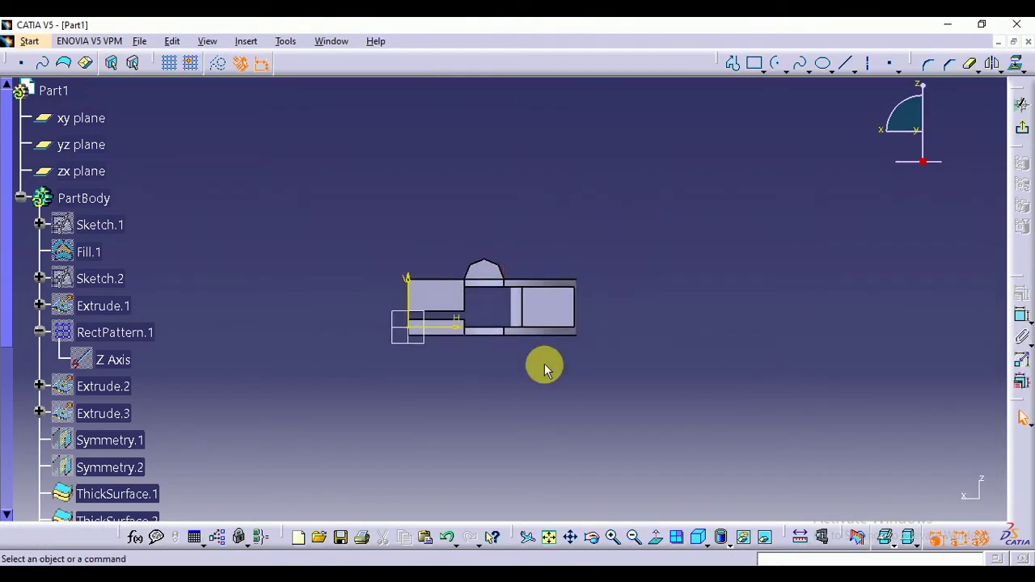
{"action": "middle_click_drag", "start_coordinate": [544, 363], "coordinate": [687, 275]}
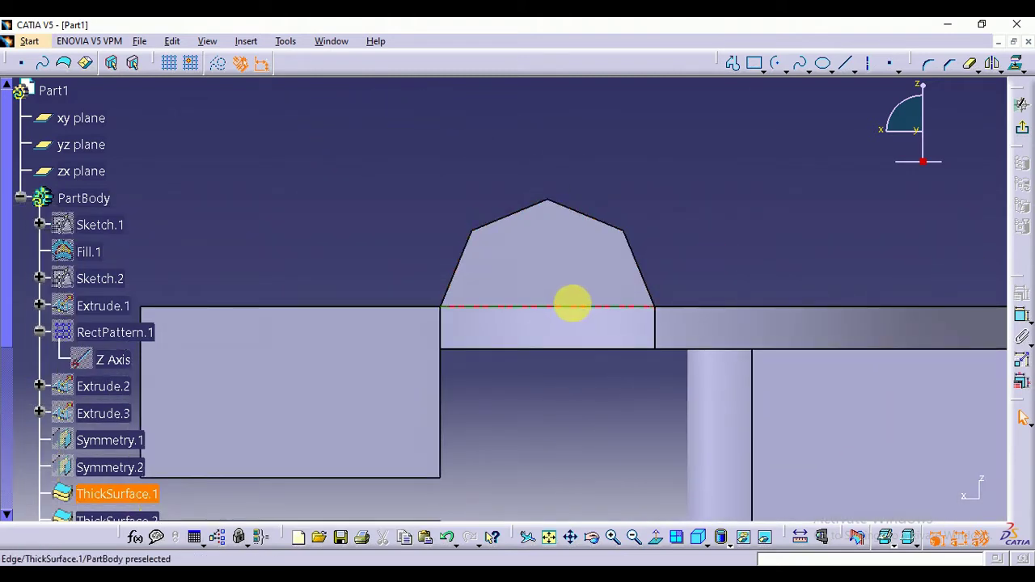
{"action": "left_click", "coordinate": [573, 306]}
{"action": "left_click", "coordinate": [1016, 63]}
{"action": "left_click", "coordinate": [733, 63]}
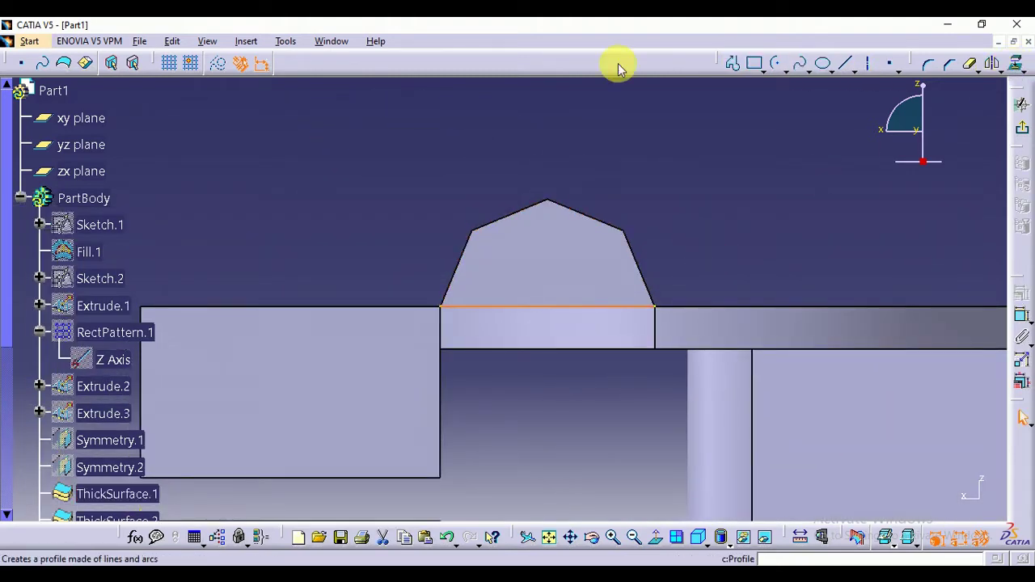
{"action": "left_click", "coordinate": [218, 63]}
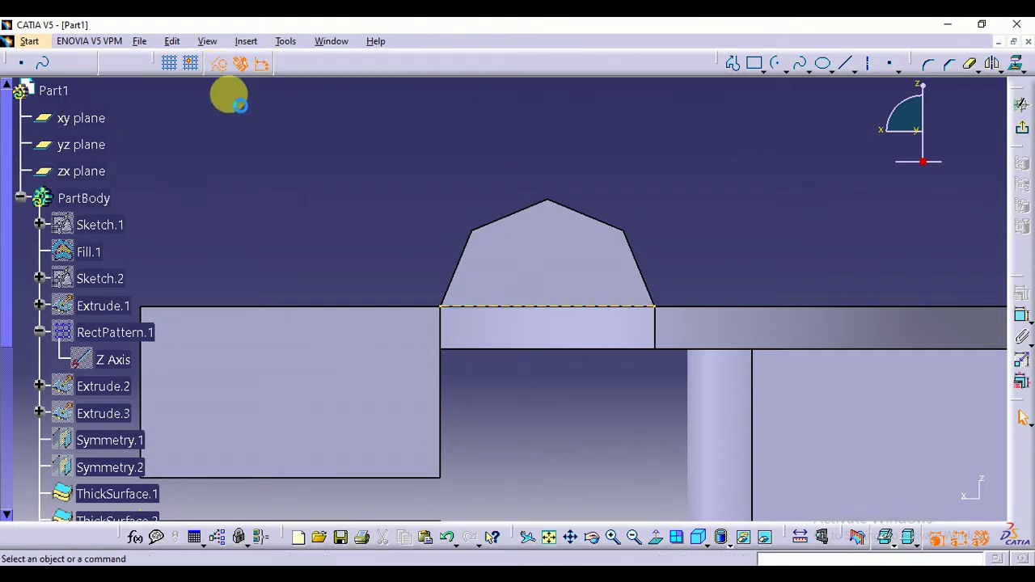
Sketch a circle about 1.8 mm in diameter centred on the midpoint of the projected base edge
{"action": "left_click", "coordinate": [778, 65]}
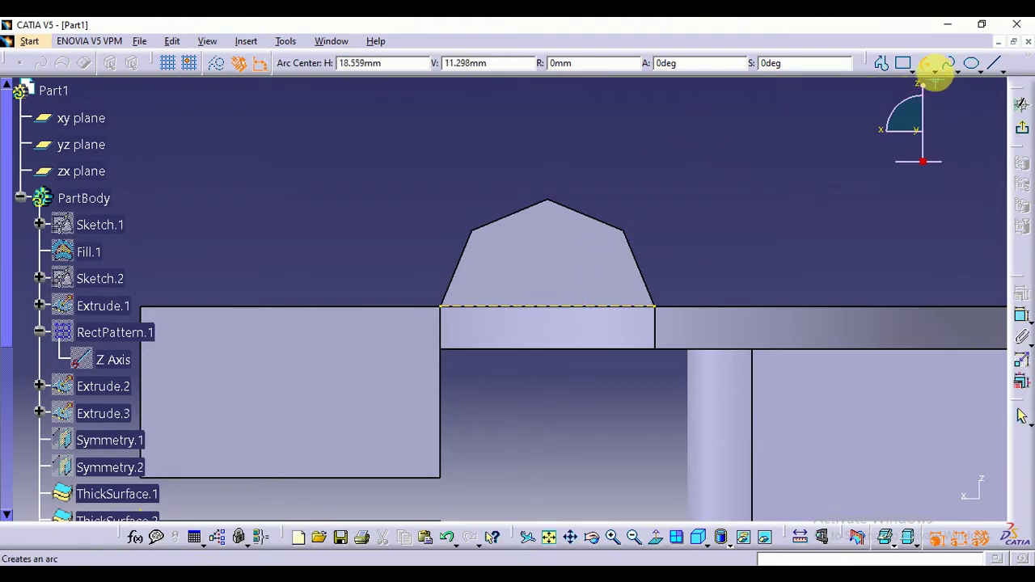
{"action": "left_click", "coordinate": [930, 70]}
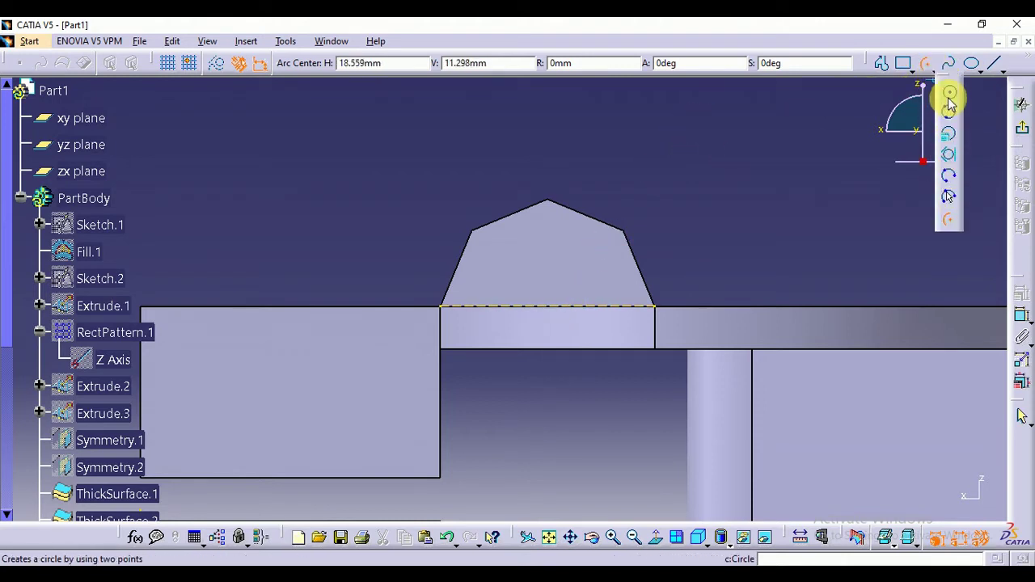
{"action": "left_click", "coordinate": [949, 96]}
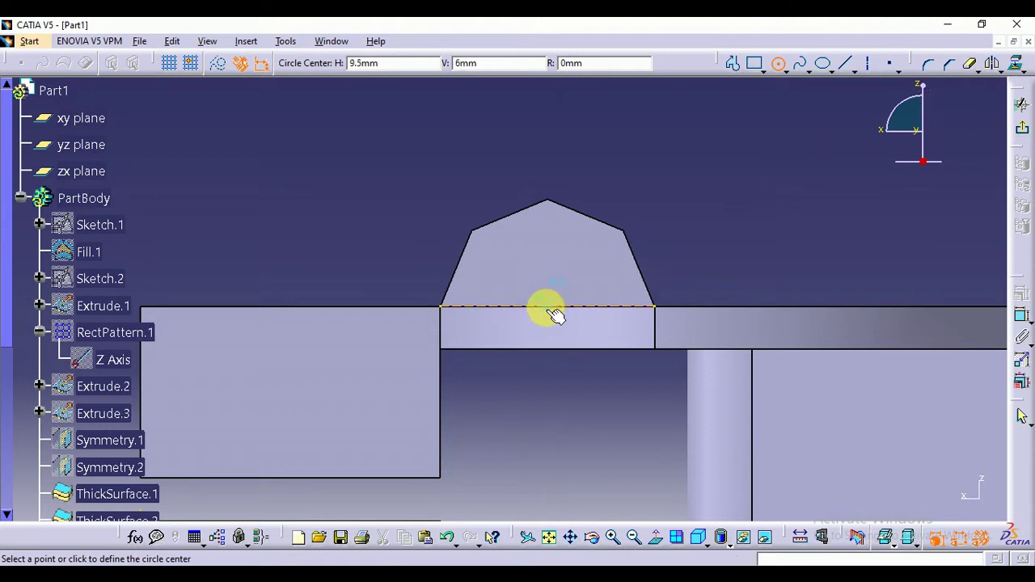
{"action": "left_click", "coordinate": [550, 307]}
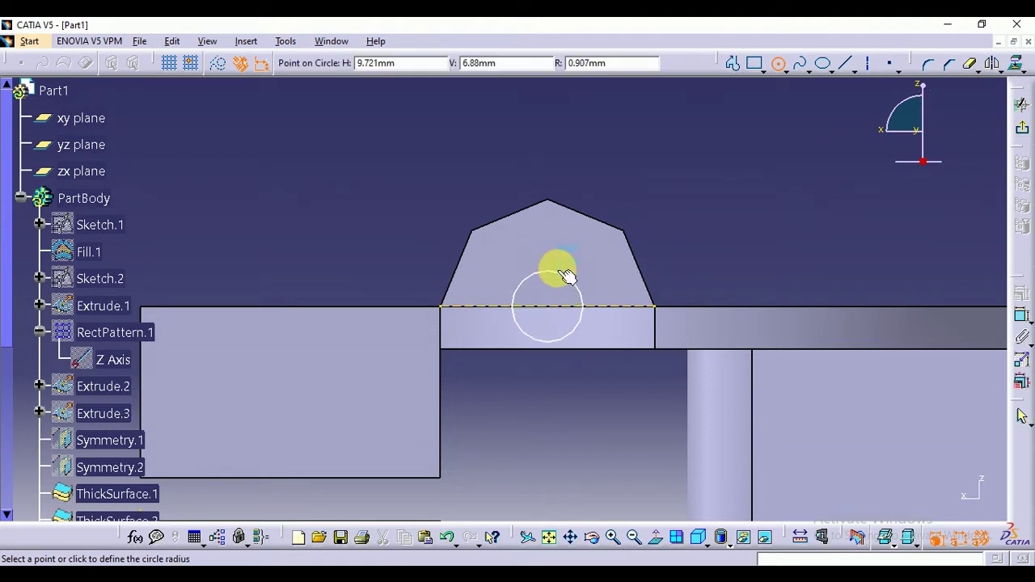
{"action": "left_click", "coordinate": [566, 275]}
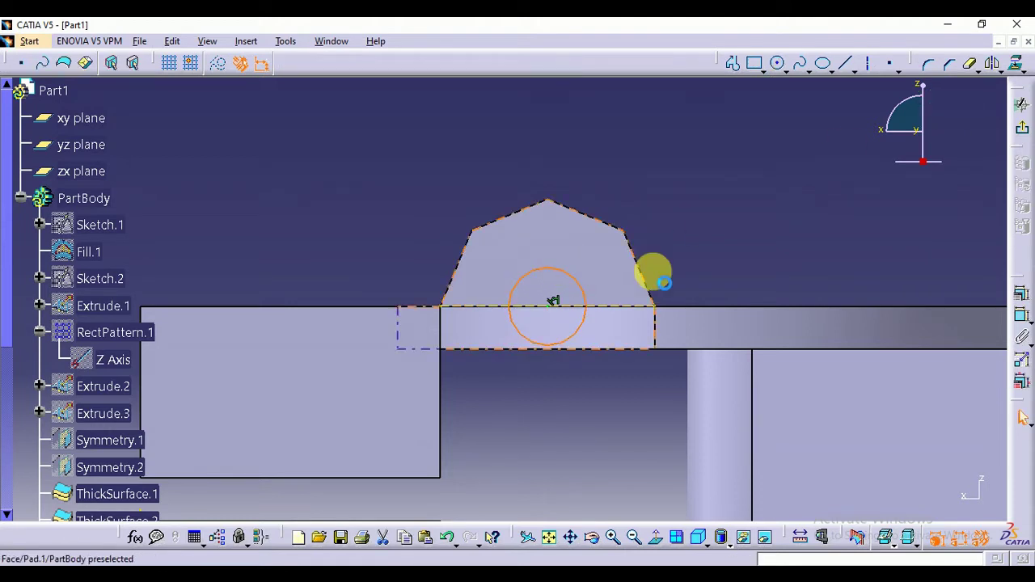
Dimension the circle and set its diameter to 1.5 mm
{"action": "left_click", "coordinate": [1020, 321]}
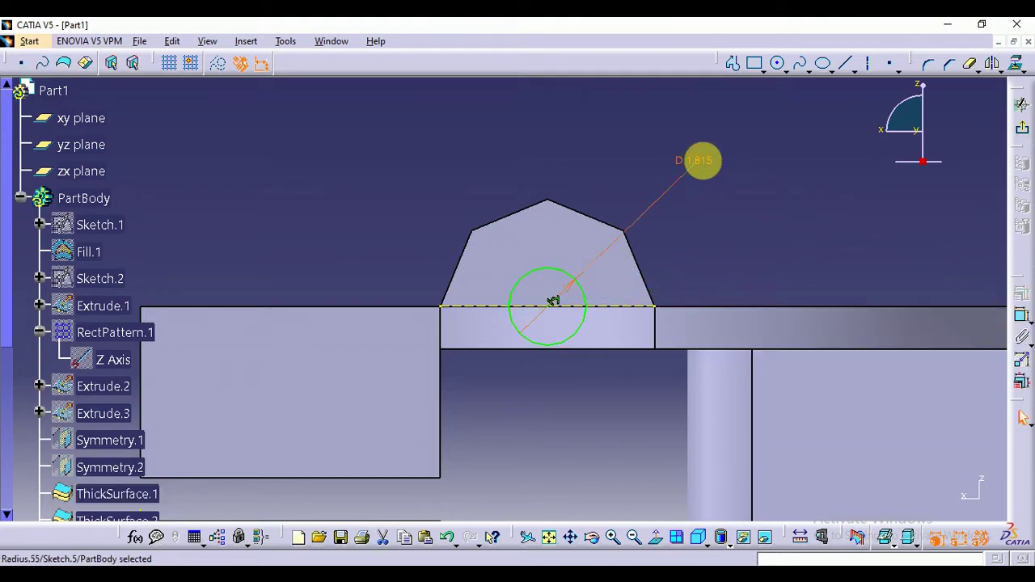
{"action": "double_click", "coordinate": [702, 162]}
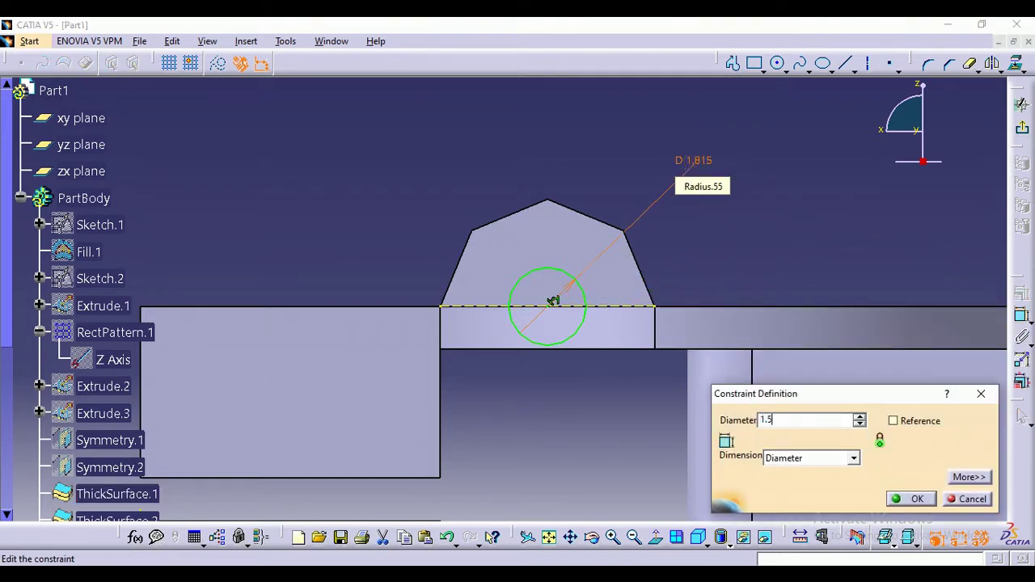
{"action": "key", "text": "Return"}
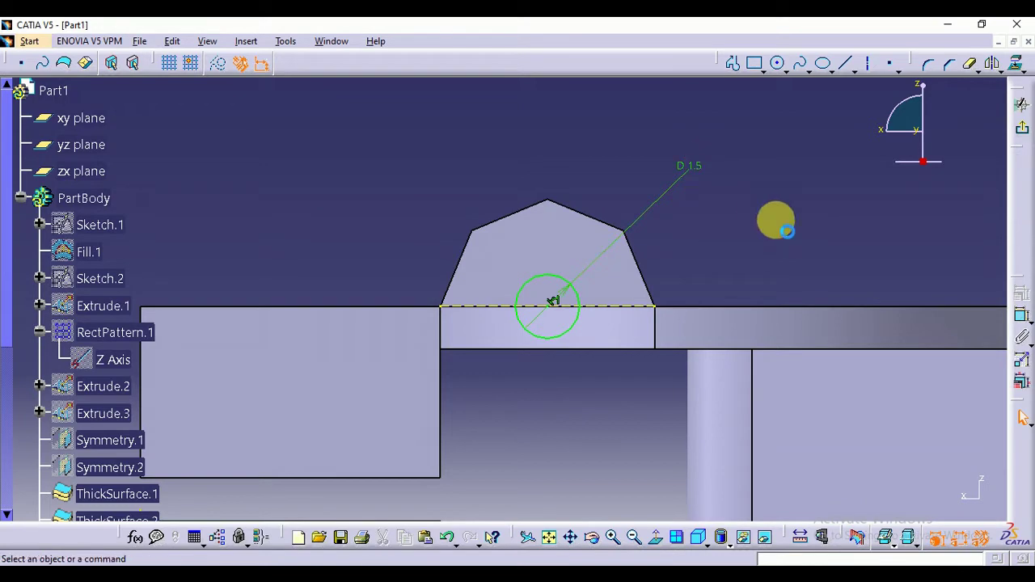
Pocket the circle through the tab up to the plane of the slot wall on the tab's far side, with a 0 mm offset
{"action": "left_click", "coordinate": [1022, 133]}
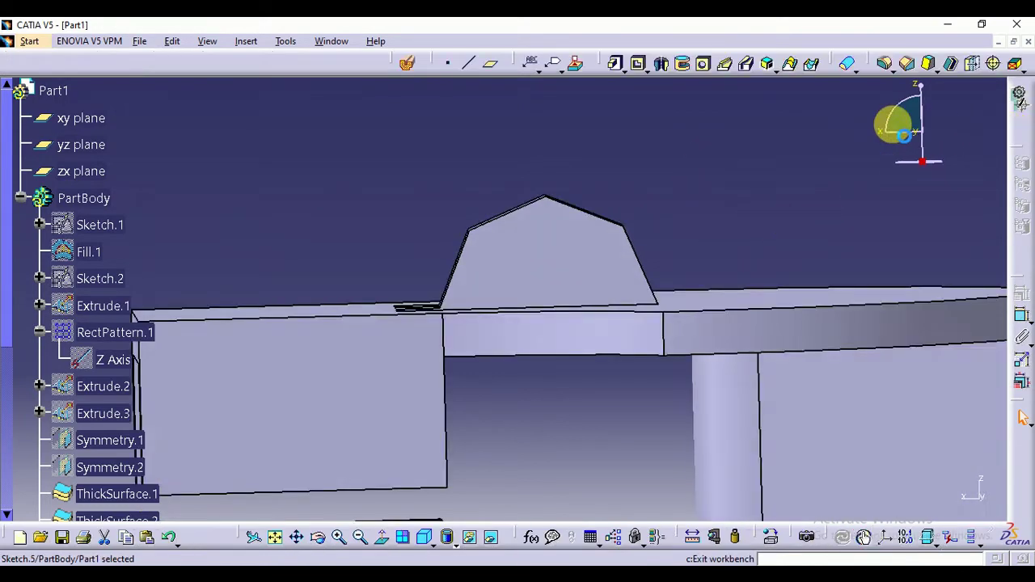
{"action": "left_click", "coordinate": [638, 65]}
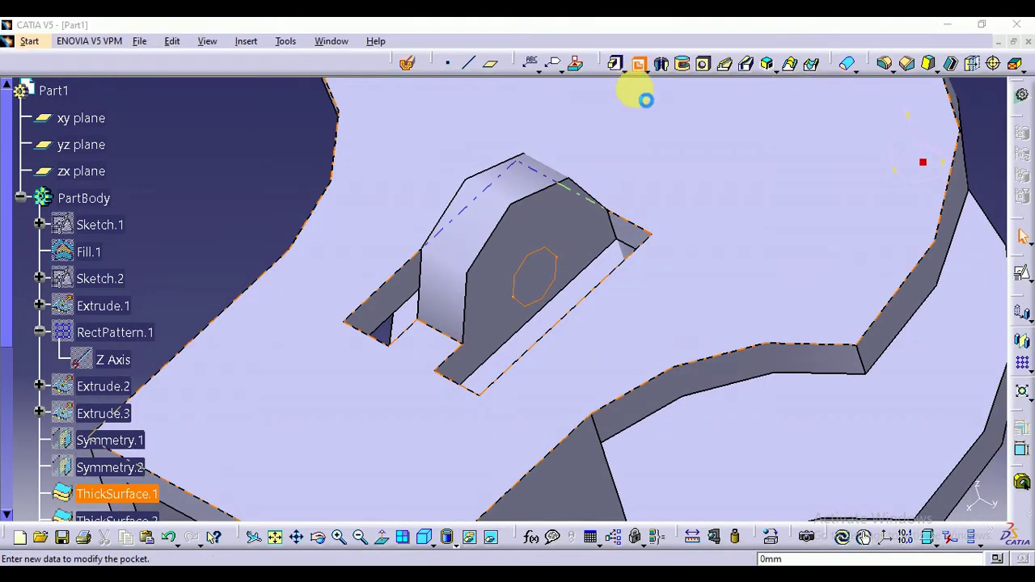
{"action": "left_click", "coordinate": [384, 301]}
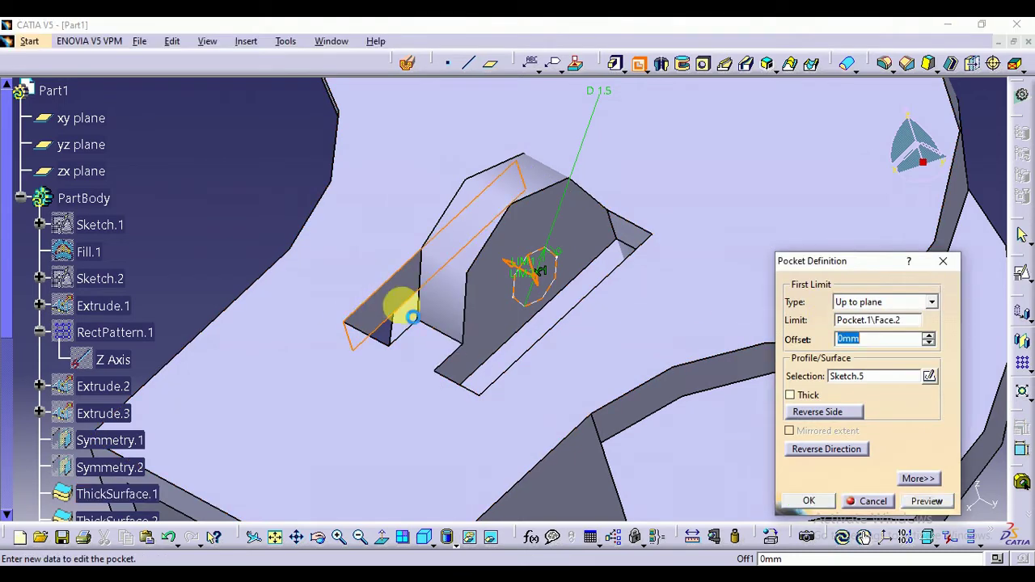
{"action": "left_click", "coordinate": [812, 502]}
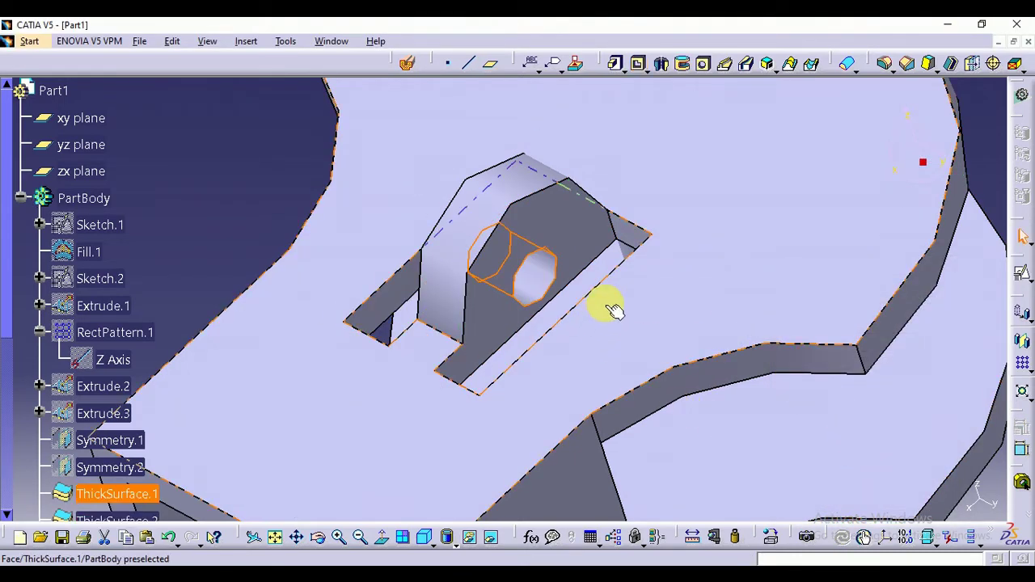
Start a positioned sketch on the upper plate's top face and select all edges of the plate's outer mushroom-shaped outline
{"action": "middle_click_drag", "start_coordinate": [691, 178], "coordinate": [832, 277]}
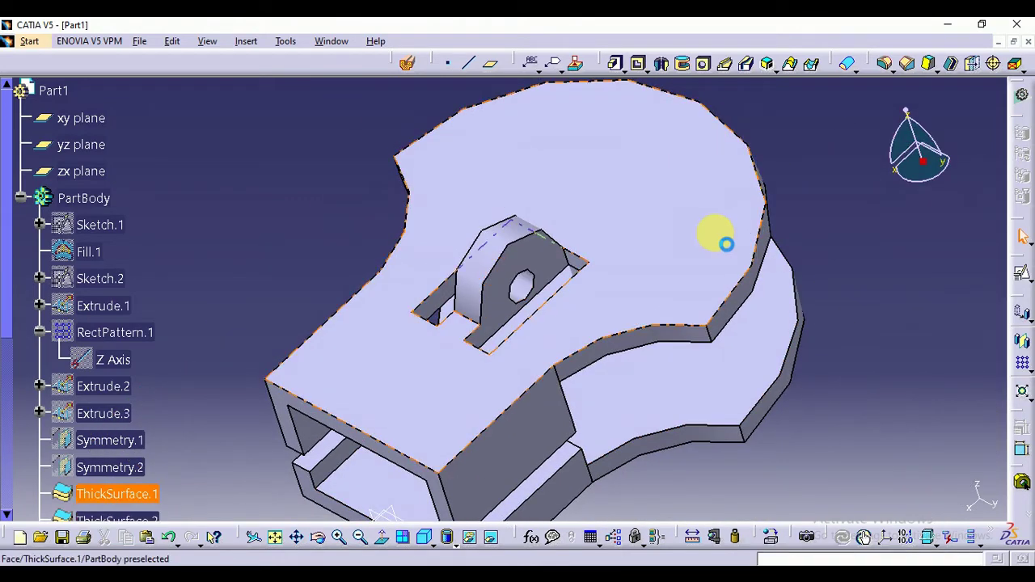
{"action": "left_click", "coordinate": [730, 245]}
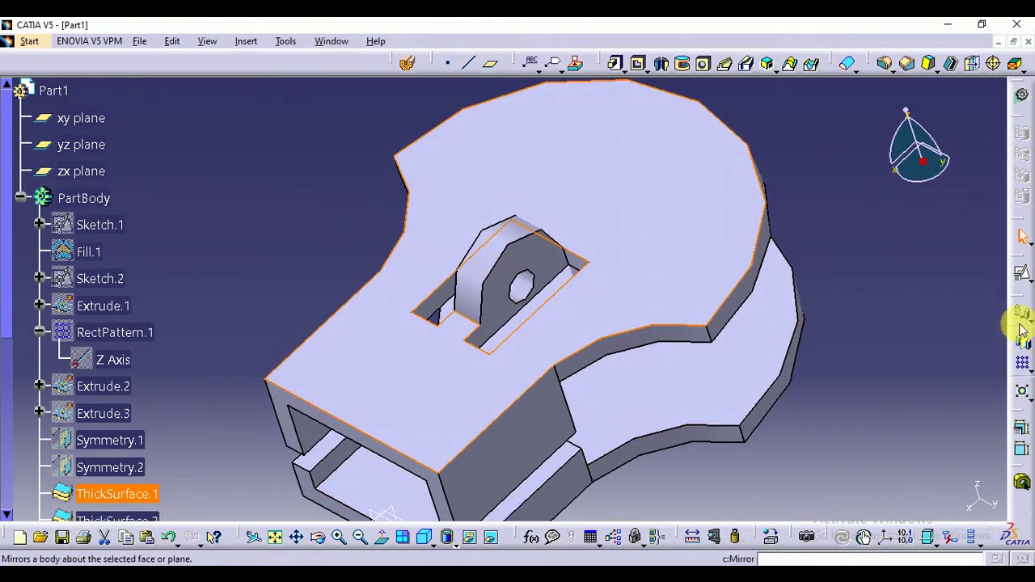
{"action": "left_click", "coordinate": [1020, 284]}
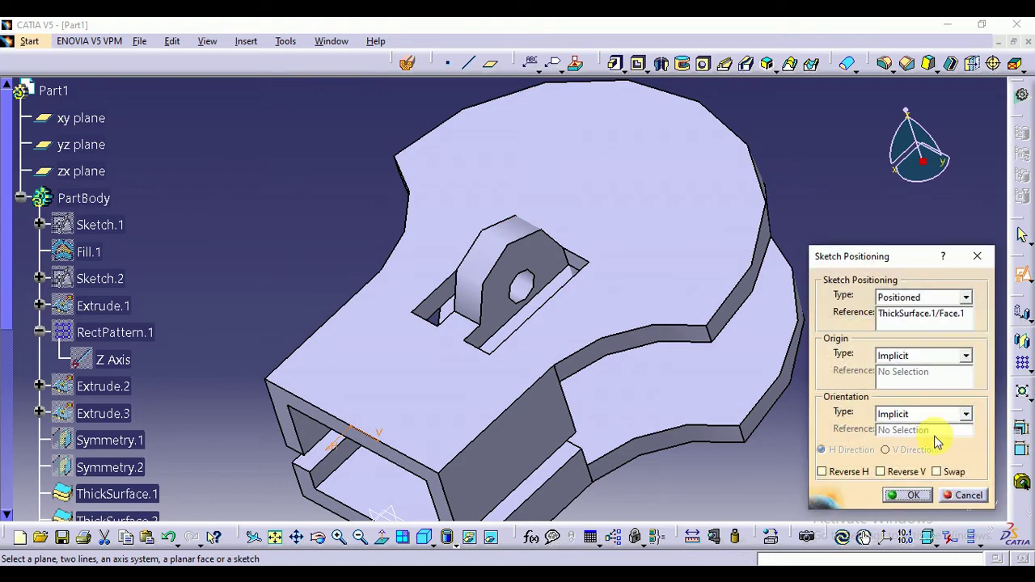
{"action": "left_click", "coordinate": [912, 496]}
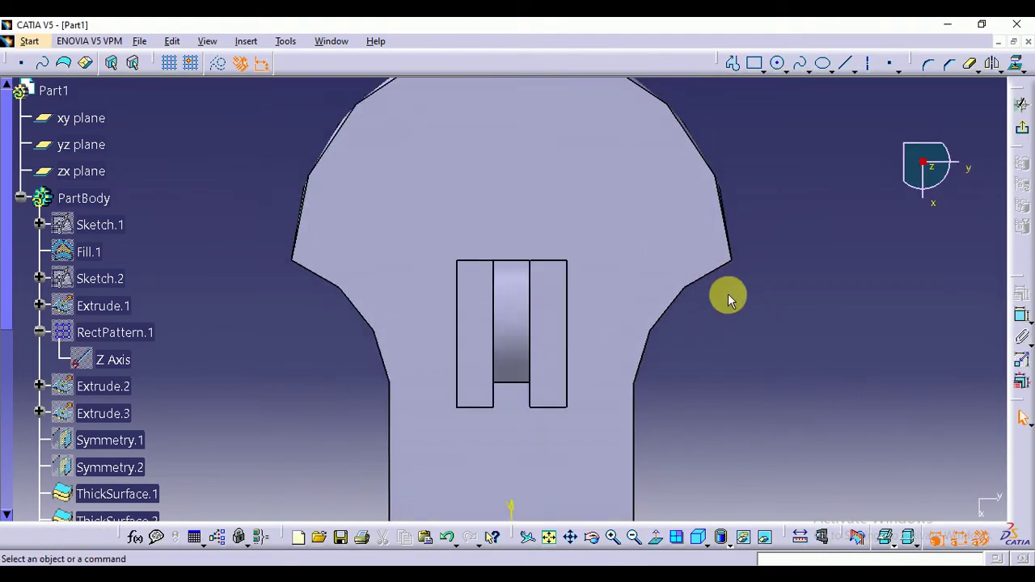
{"action": "middle_click_drag", "start_coordinate": [756, 201], "coordinate": [758, 222]}
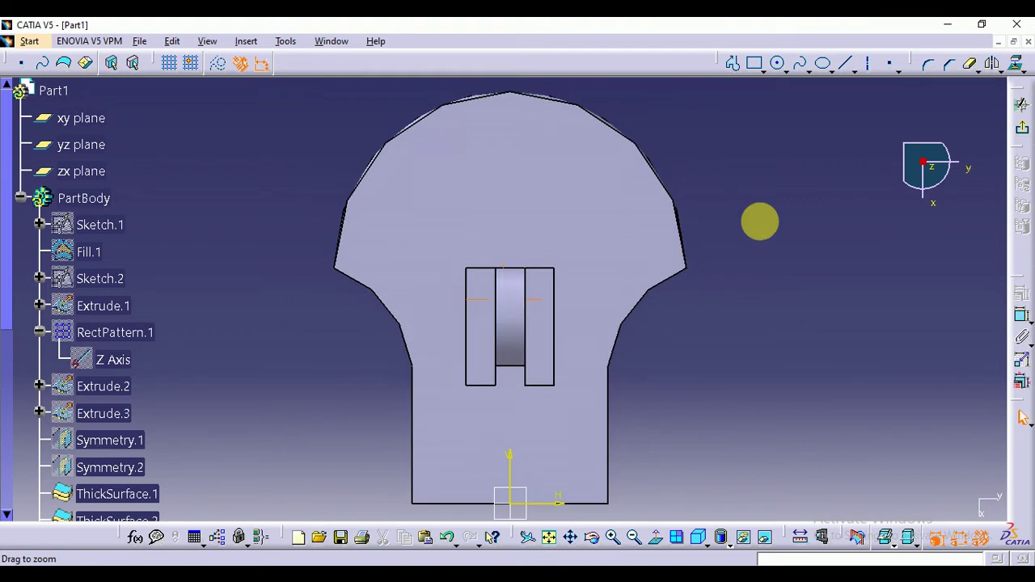
{"action": "left_click", "coordinate": [662, 180]}
{"action": "left_click", "coordinate": [640, 298], "text": "ctrl"}
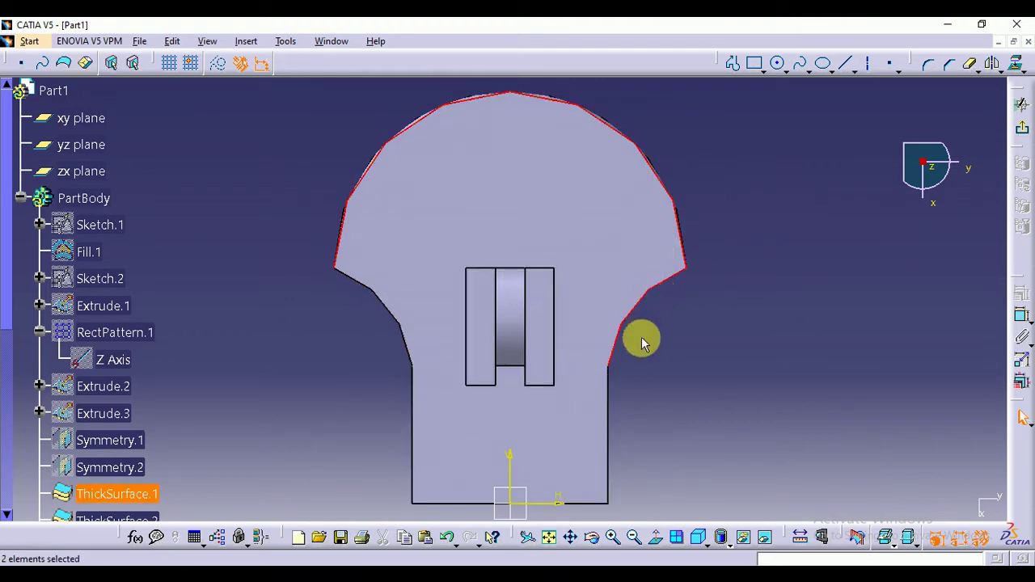
{"action": "left_click", "coordinate": [614, 410], "text": "ctrl"}
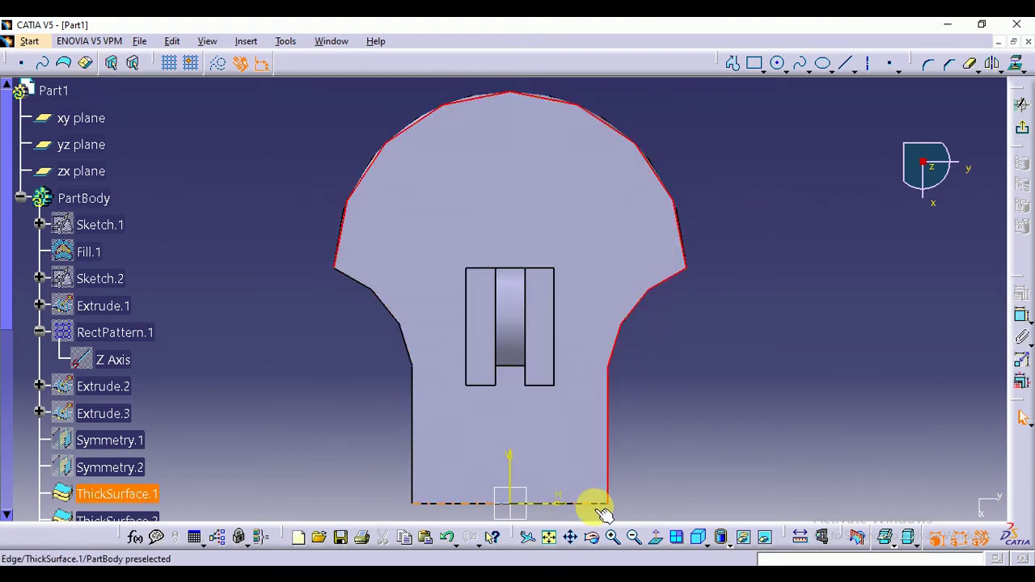
{"action": "left_click", "coordinate": [594, 506], "text": "ctrl"}
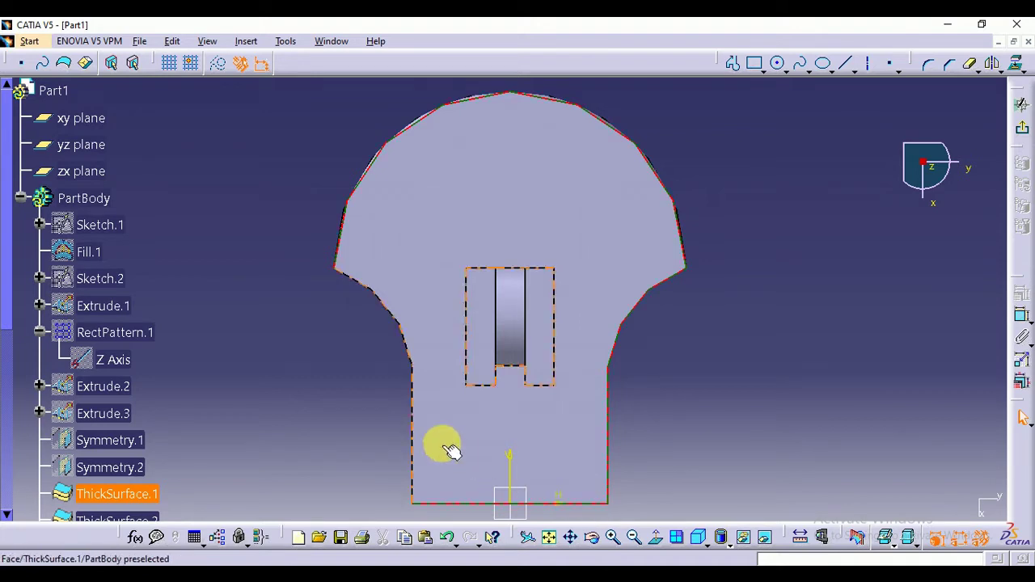
{"action": "left_click", "coordinate": [413, 417], "text": "ctrl"}
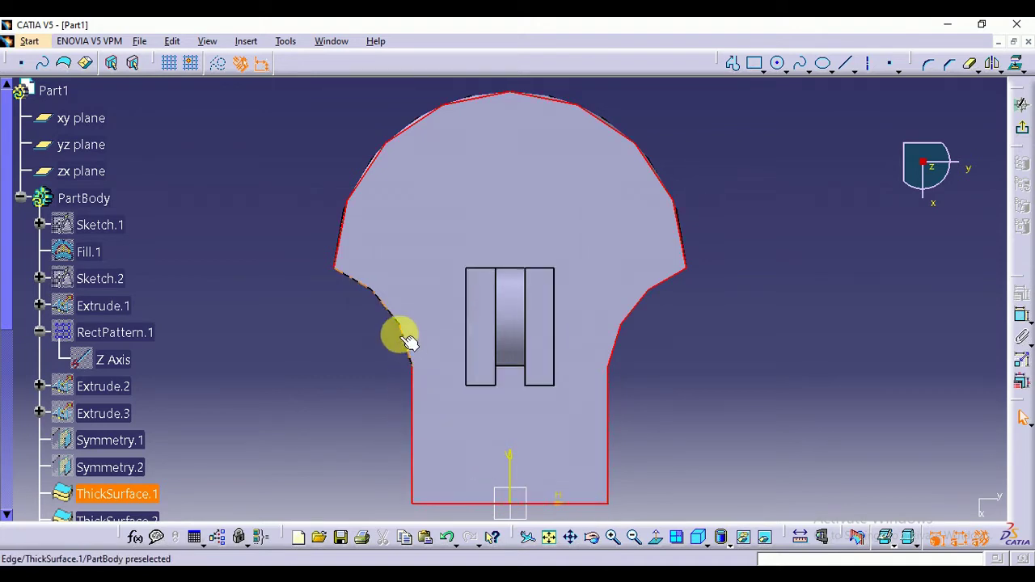
{"action": "left_click", "coordinate": [408, 341], "text": "ctrl"}
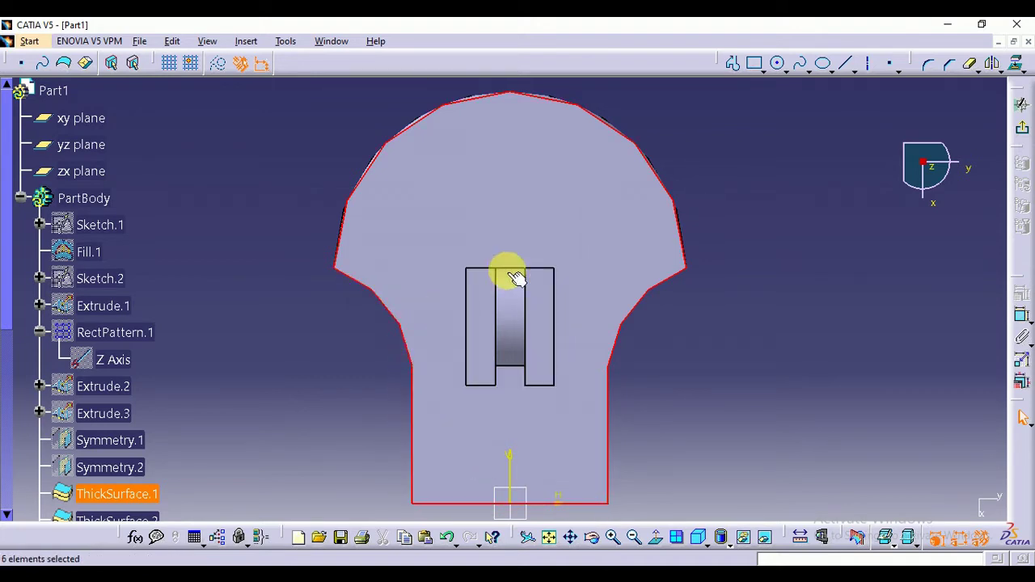
Project the top face's outline into the sketch and offset the projected profile inward by 0.2 mm
{"action": "left_click", "coordinate": [1019, 68]}
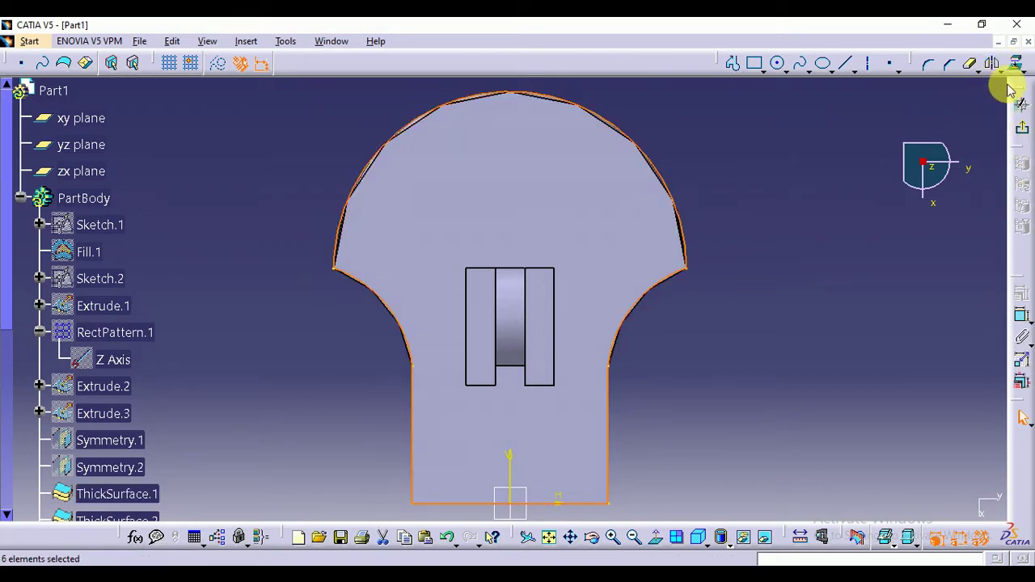
{"action": "left_click", "coordinate": [1003, 73]}
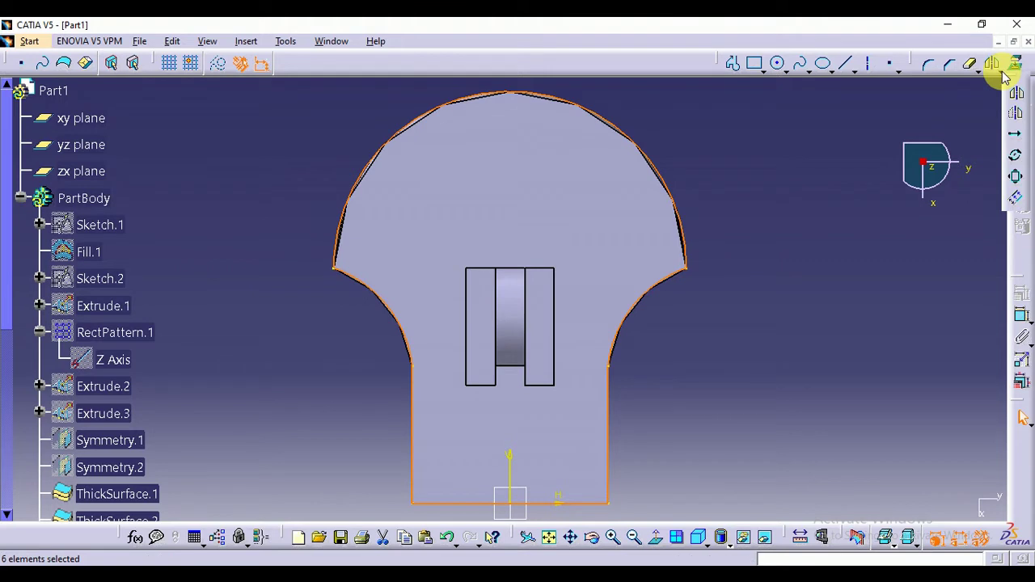
{"action": "left_click", "coordinate": [1017, 201]}
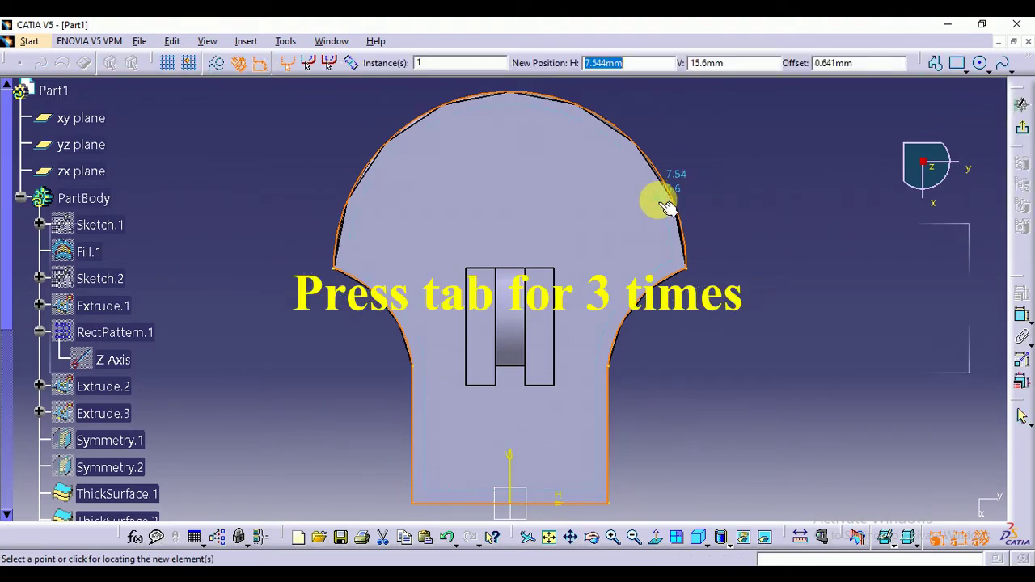
{"action": "key", "text": "BackSpace"}
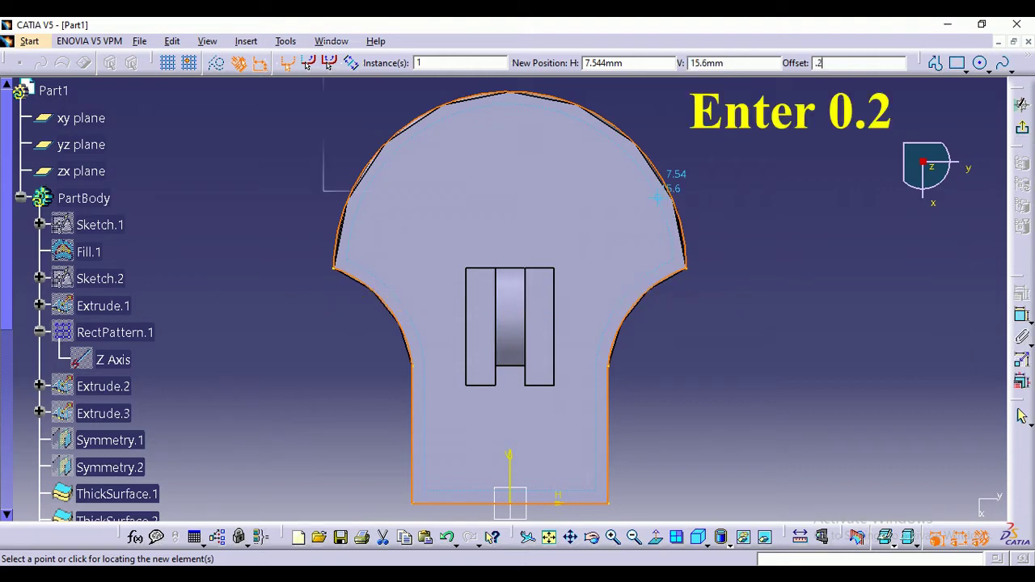
{"action": "key", "text": "Return"}
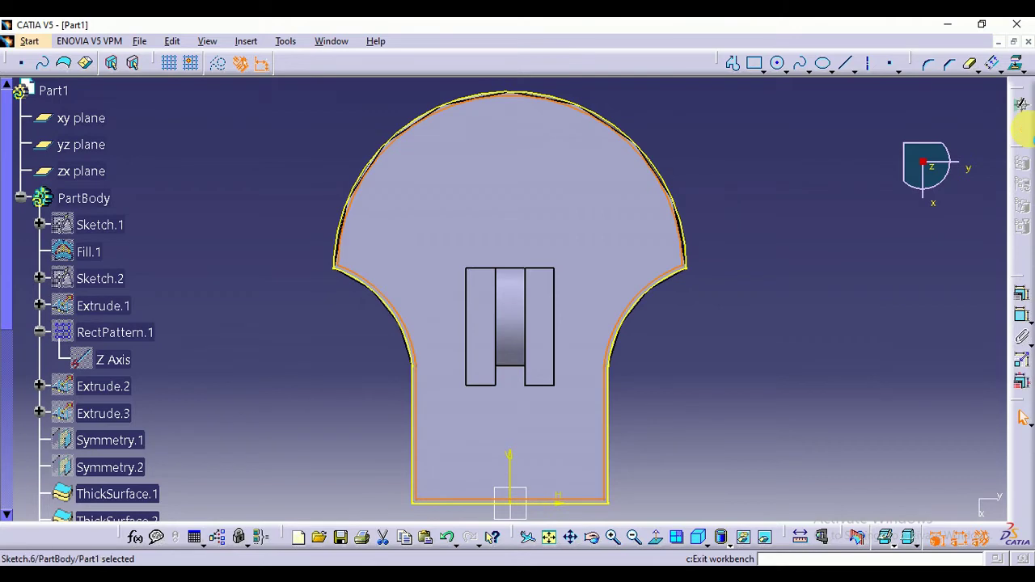
Exit the sketch and pad the thin outline profile by 0.2 mm to form a raised rim on the top face
{"action": "left_click", "coordinate": [1021, 105]}
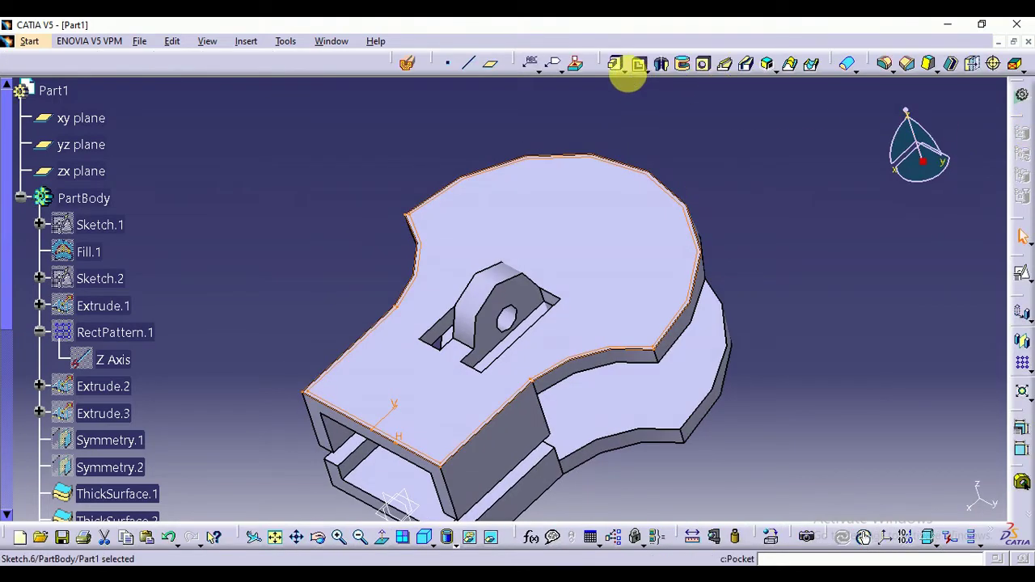
{"action": "left_click", "coordinate": [616, 65]}
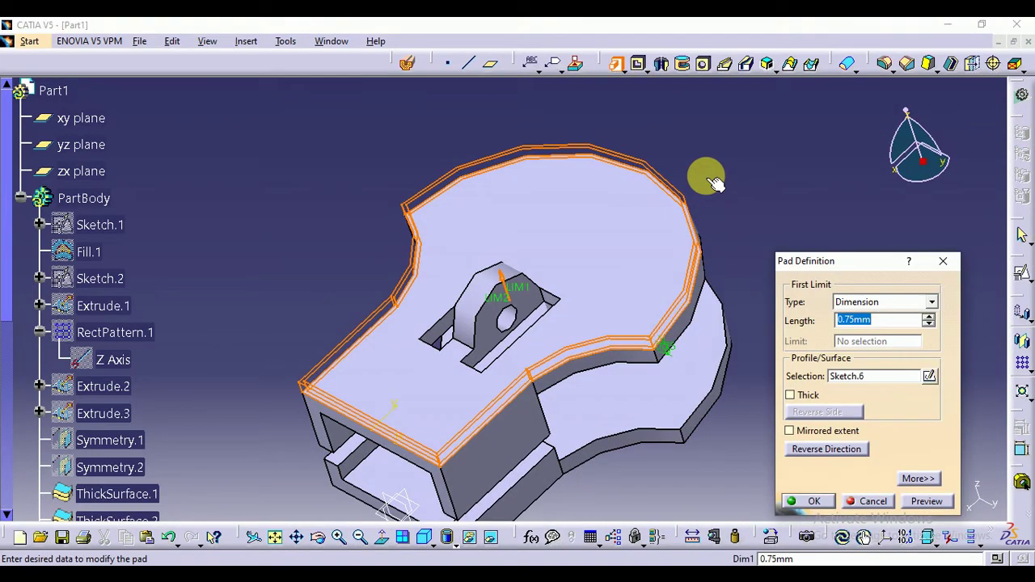
{"action": "left_click", "coordinate": [927, 503]}
{"action": "left_click", "coordinate": [830, 503]}
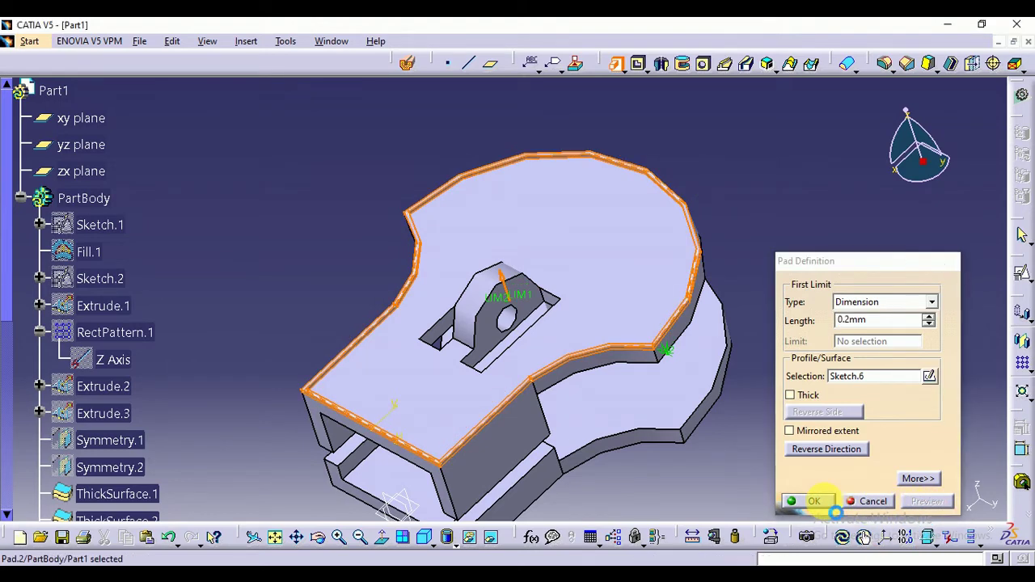
Create a rectangular pattern of the rim pad along the reversed Z axis with 2 instances spaced 7.2 mm, reaching the bottom face
{"action": "middle_click_drag", "start_coordinate": [838, 417], "coordinate": [831, 362]}
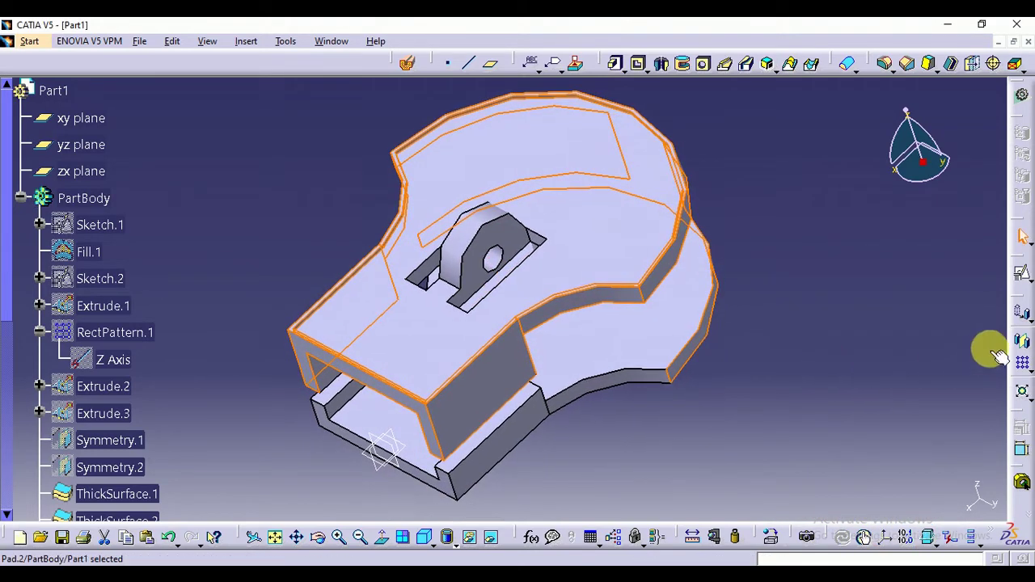
{"action": "left_click", "coordinate": [651, 145]}
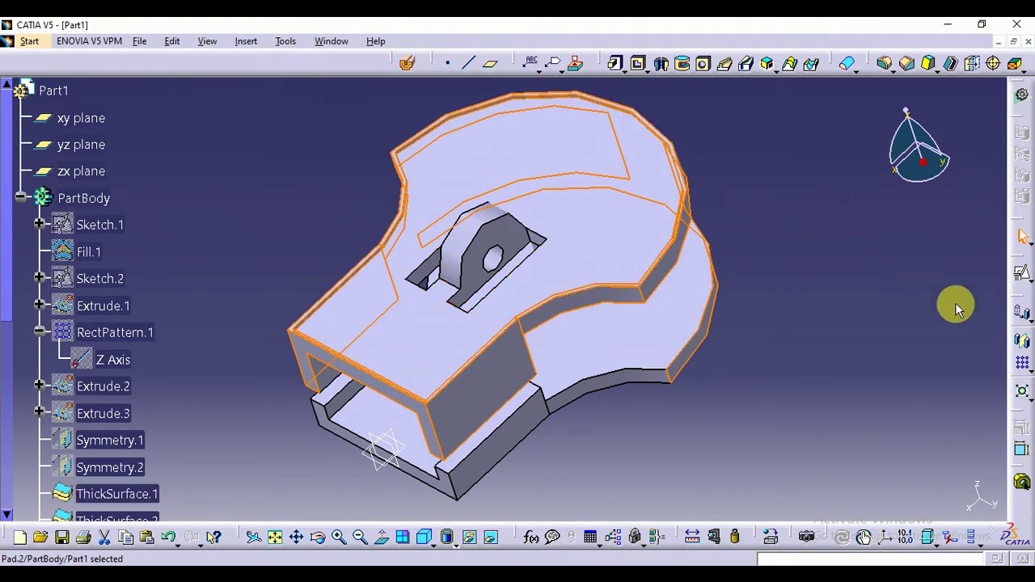
{"action": "left_click", "coordinate": [1023, 362]}
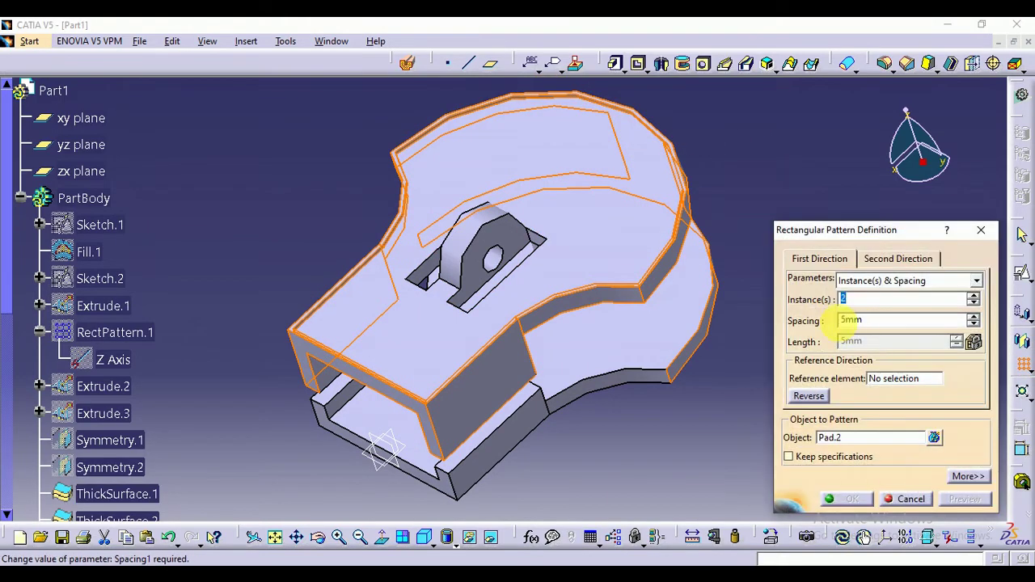
{"action": "right_click", "coordinate": [887, 382]}
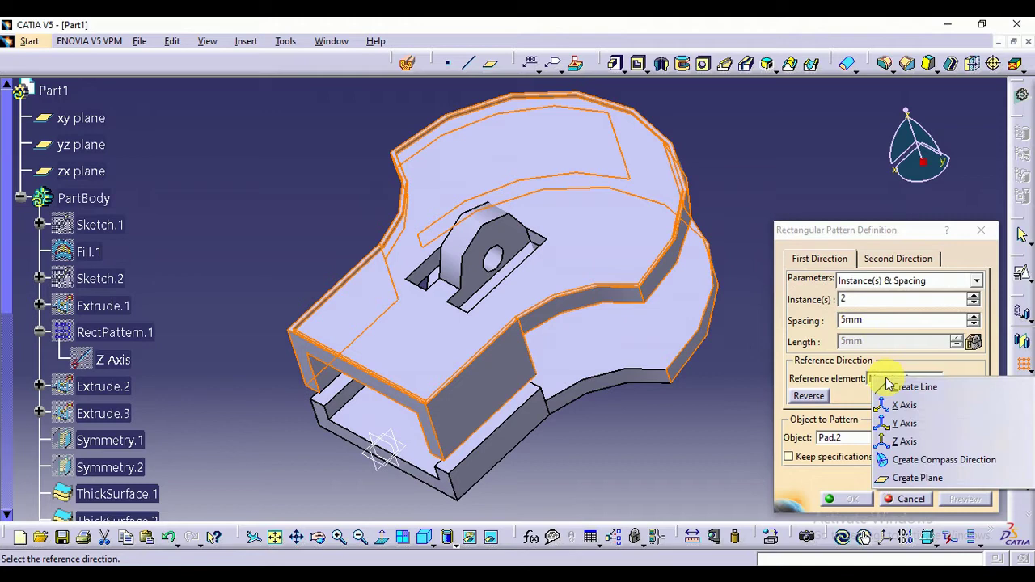
{"action": "left_click", "coordinate": [906, 430]}
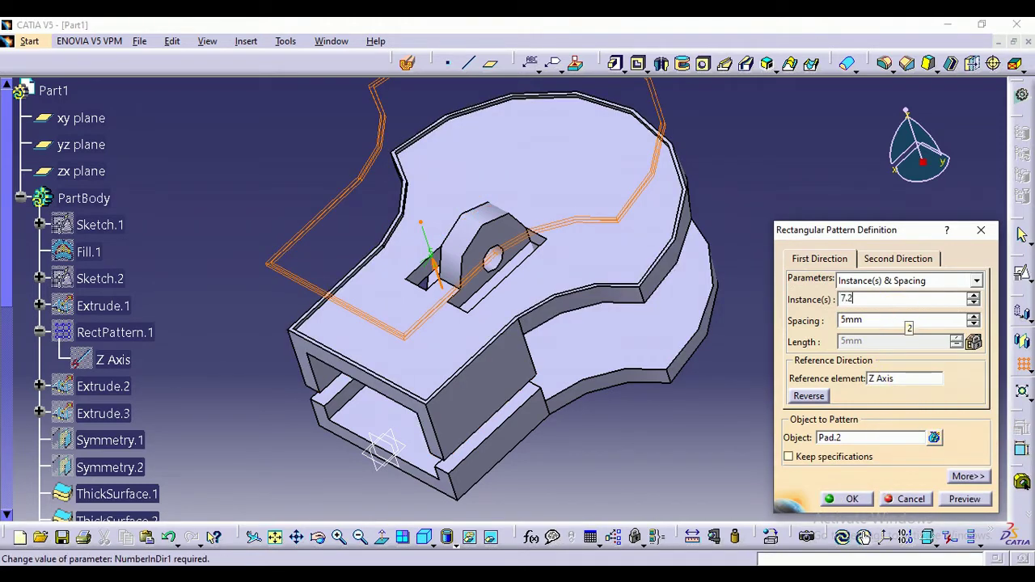
{"action": "left_click", "coordinate": [822, 380]}
{"action": "left_click", "coordinate": [810, 396]}
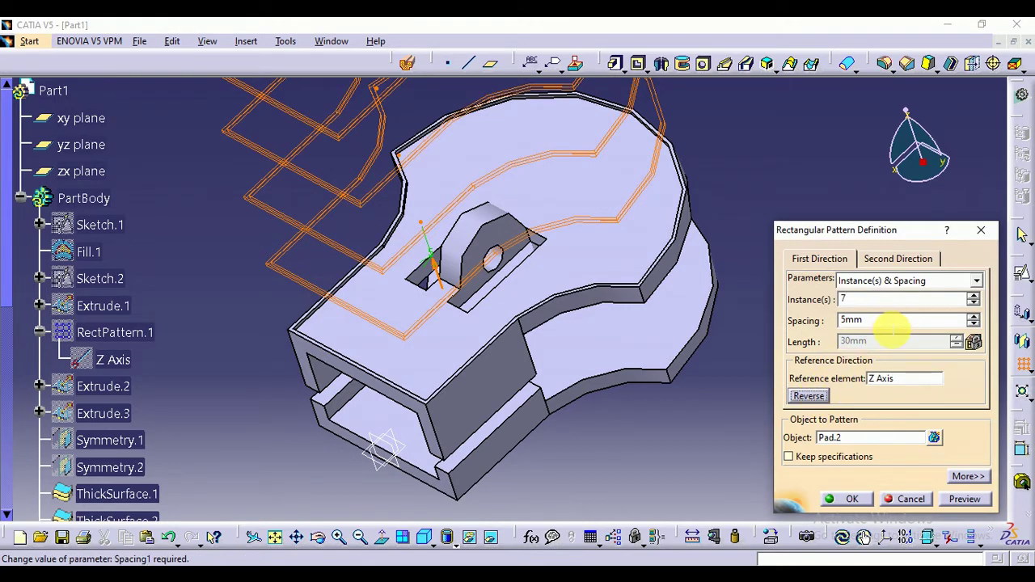
{"action": "left_click_drag", "start_coordinate": [893, 321], "coordinate": [814, 321]}
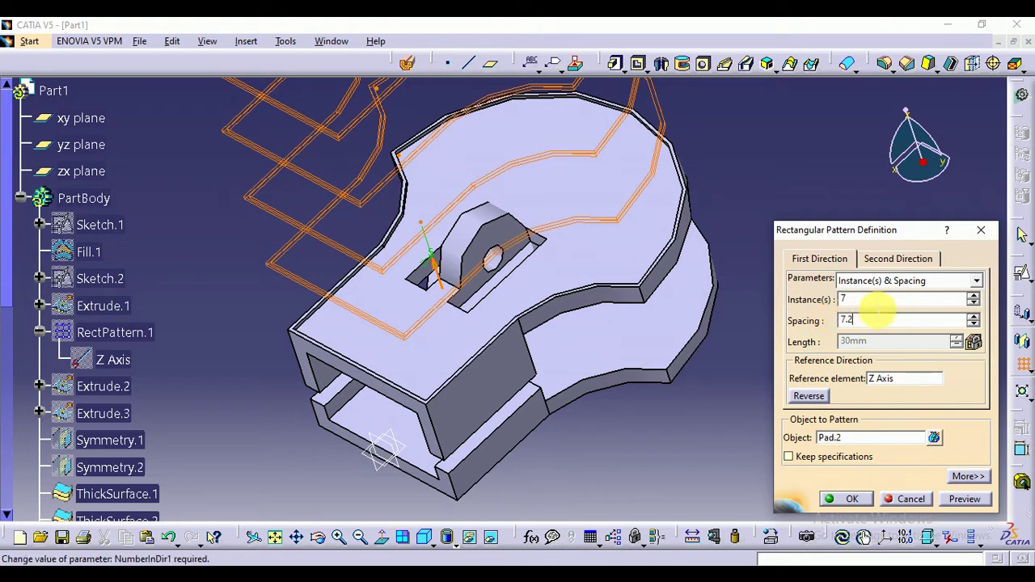
{"action": "left_click", "coordinate": [845, 302]}
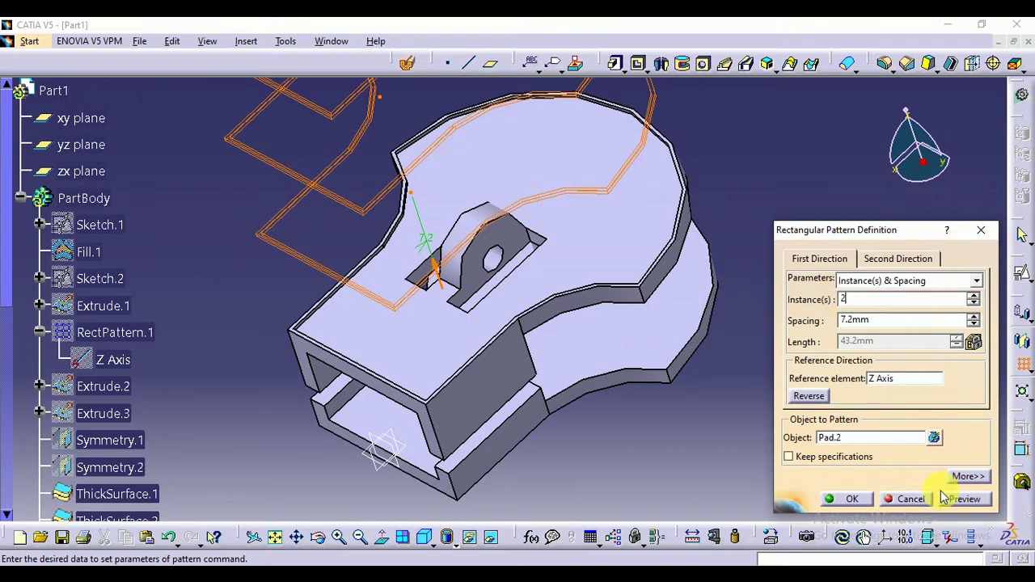
{"action": "left_click", "coordinate": [965, 502]}
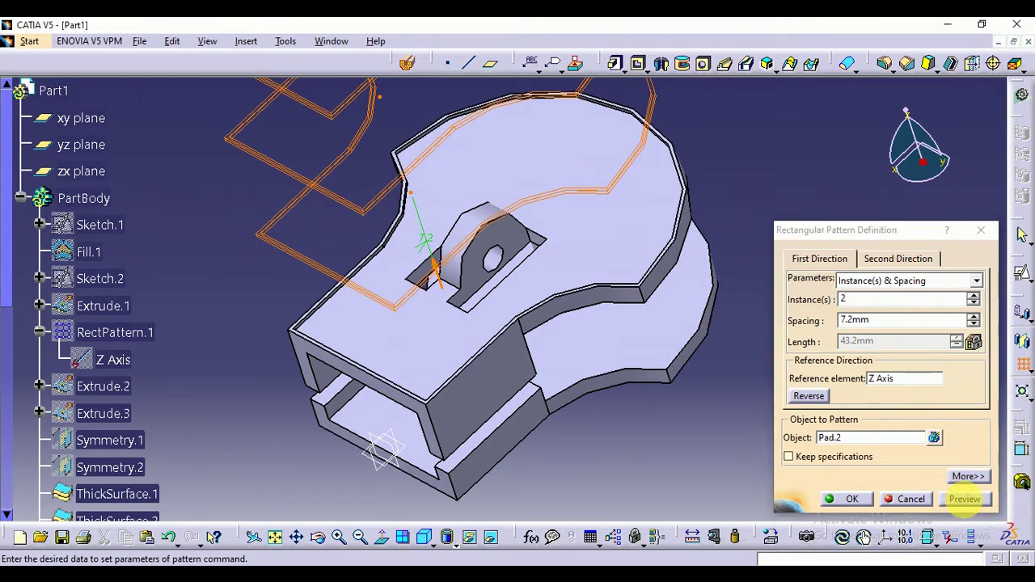
{"action": "left_click", "coordinate": [807, 398]}
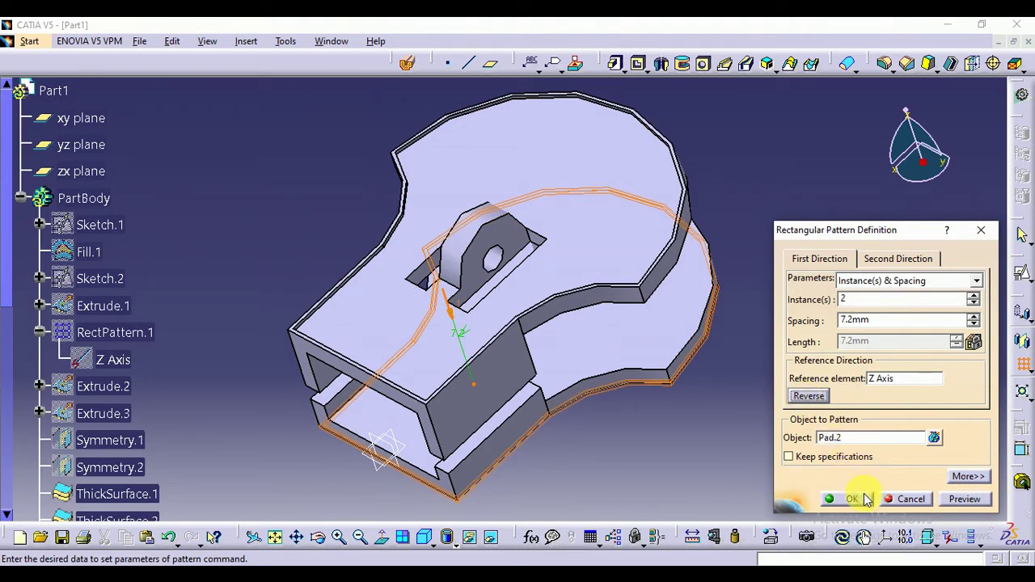
{"action": "middle_click_drag", "start_coordinate": [705, 454], "coordinate": [506, 316]}
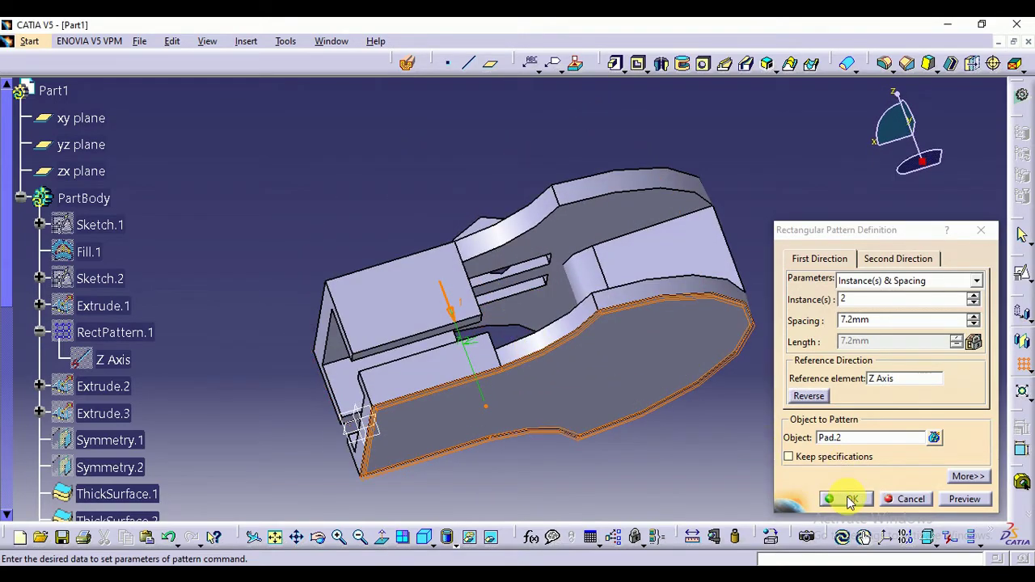
{"action": "left_click", "coordinate": [849, 499]}
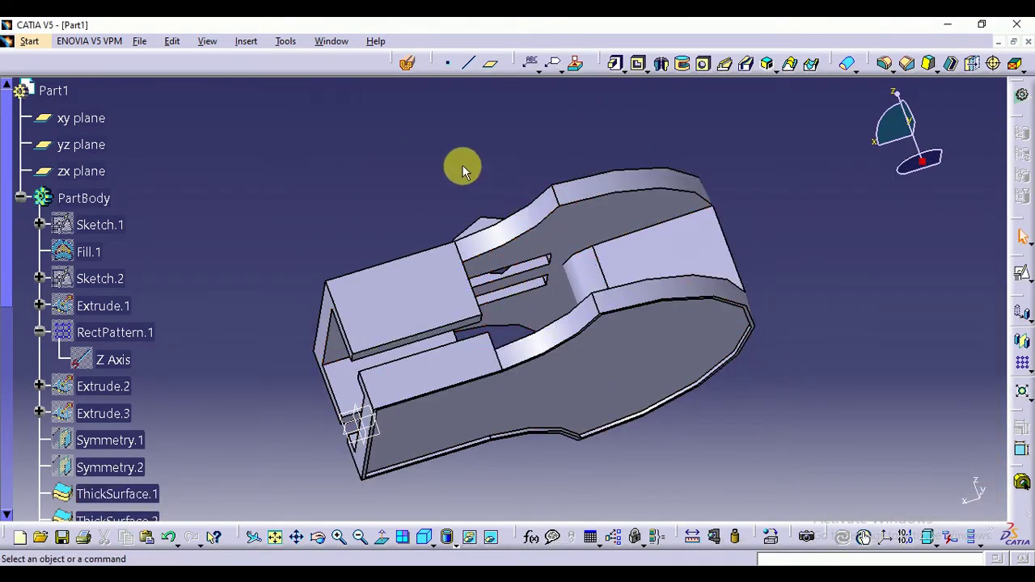
Save the part as Part1 in New folder (4) on the F: drive
{"action": "middle_click_drag", "start_coordinate": [462, 170], "coordinate": [347, 196]}
{"action": "middle_click_drag", "start_coordinate": [476, 169], "coordinate": [557, 328]}
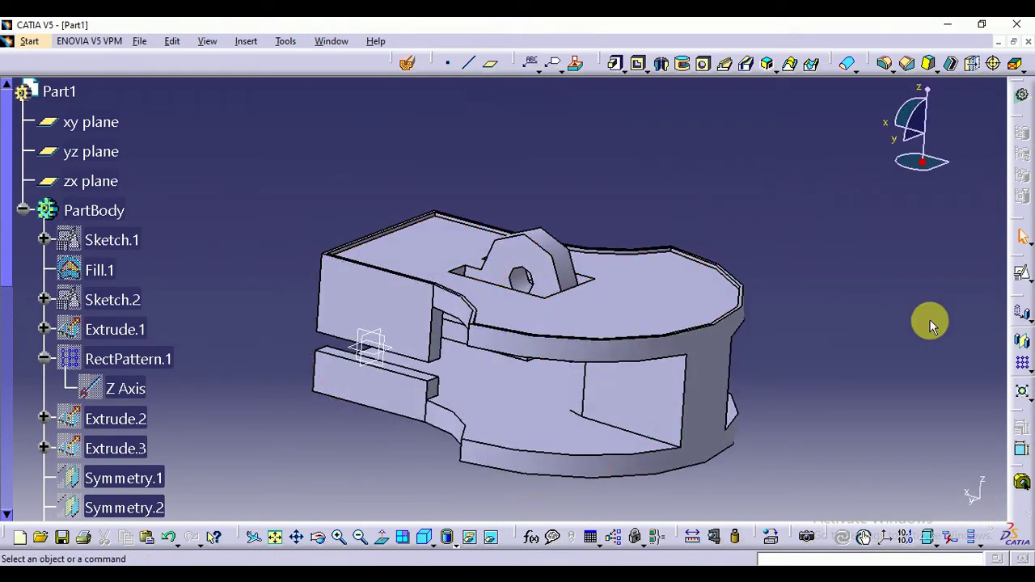
{"action": "left_click", "coordinate": [142, 42]}
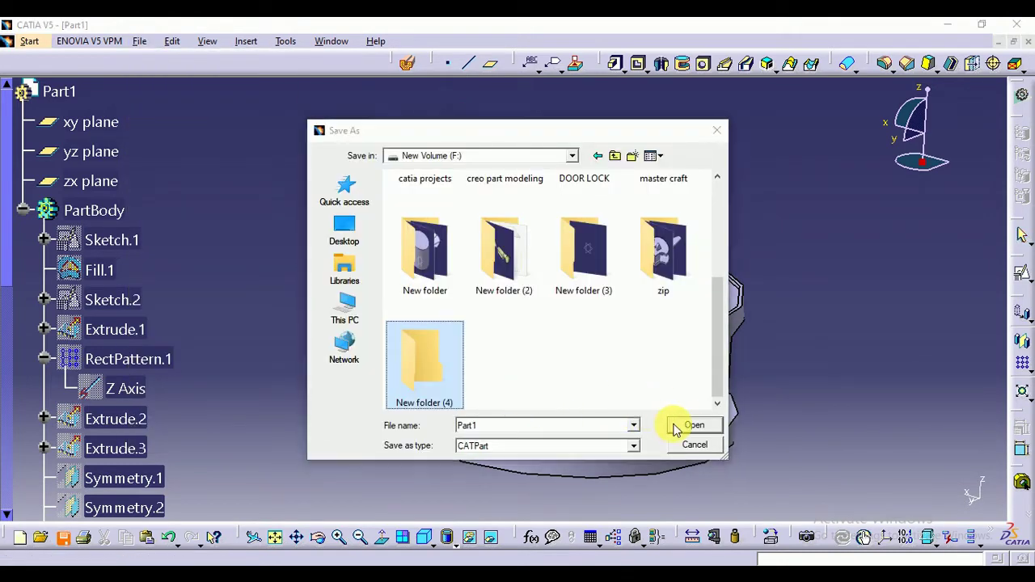
{"action": "left_click", "coordinate": [689, 427]}
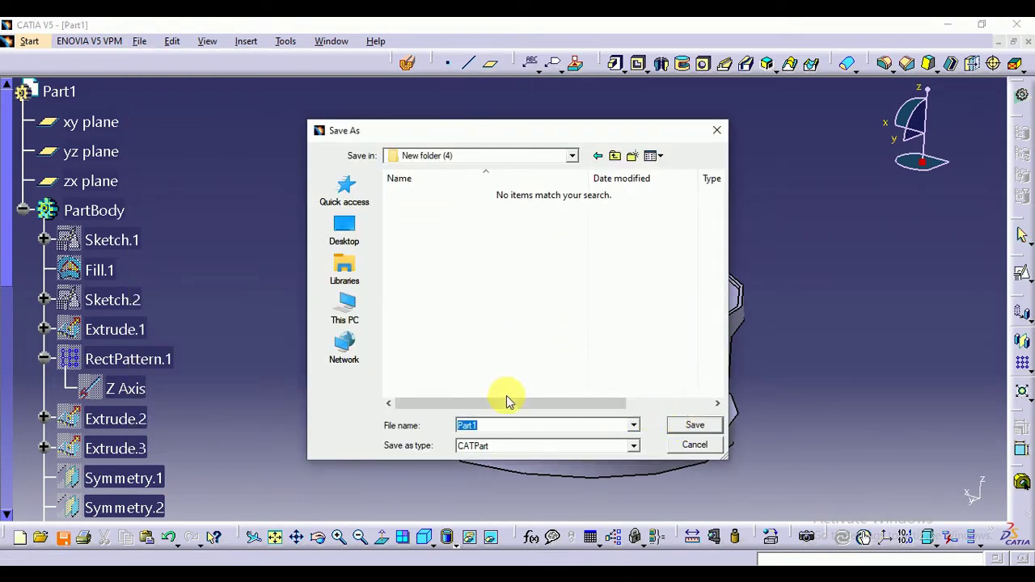
{"action": "left_click", "coordinate": [722, 425]}
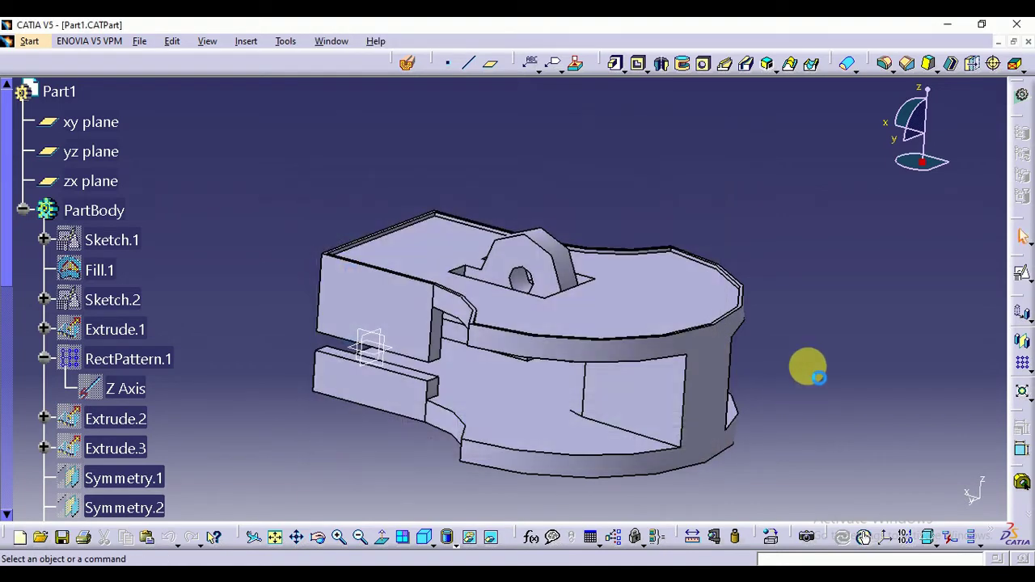
Create a new part named Part2 in the Part Design workbench with hybrid design enabled
{"action": "left_click", "coordinate": [29, 41]}
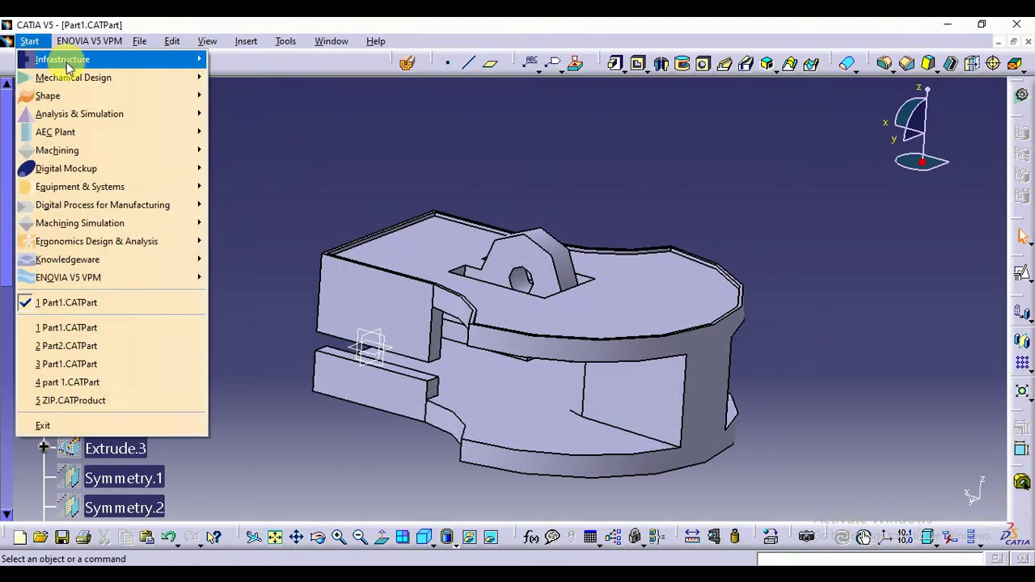
{"action": "left_click", "coordinate": [129, 77]}
{"action": "left_click", "coordinate": [307, 81]}
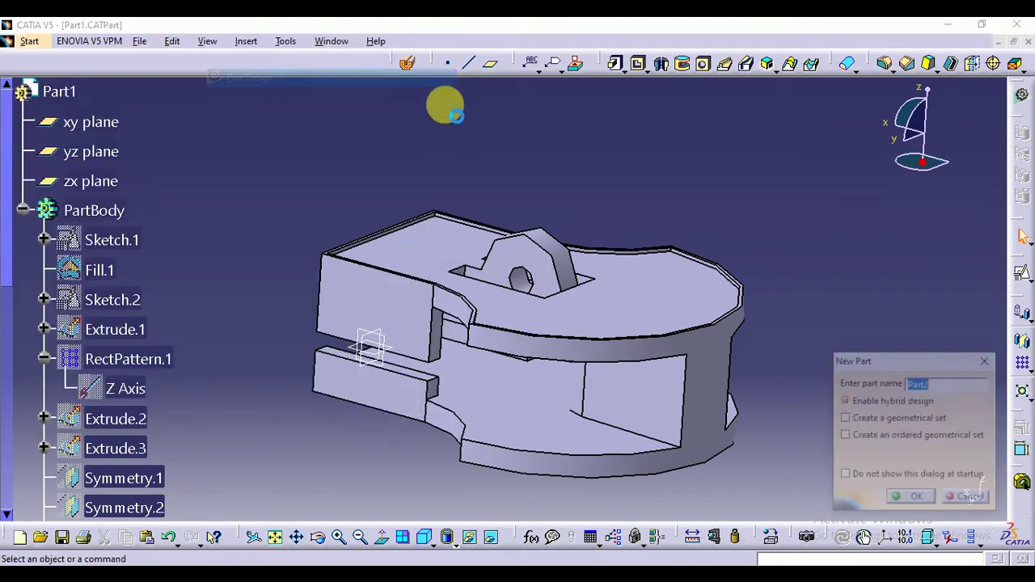
{"action": "left_click", "coordinate": [916, 499]}
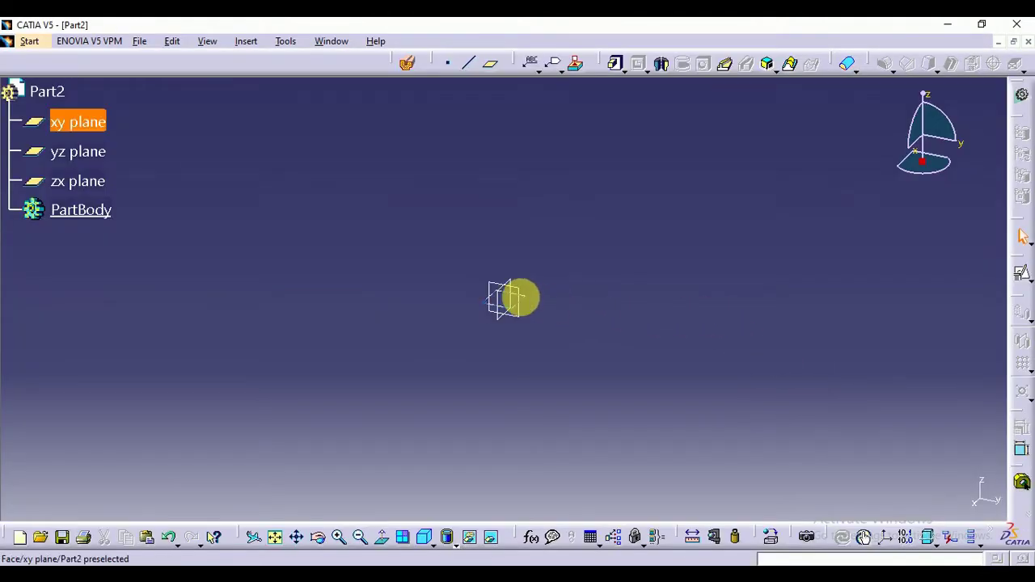
Open a positioned sketch on the xy plane and draw a rectangle whose base lies on the horizontal axis and spans the origin
{"action": "left_click", "coordinate": [521, 297]}
{"action": "left_click", "coordinate": [1021, 275]}
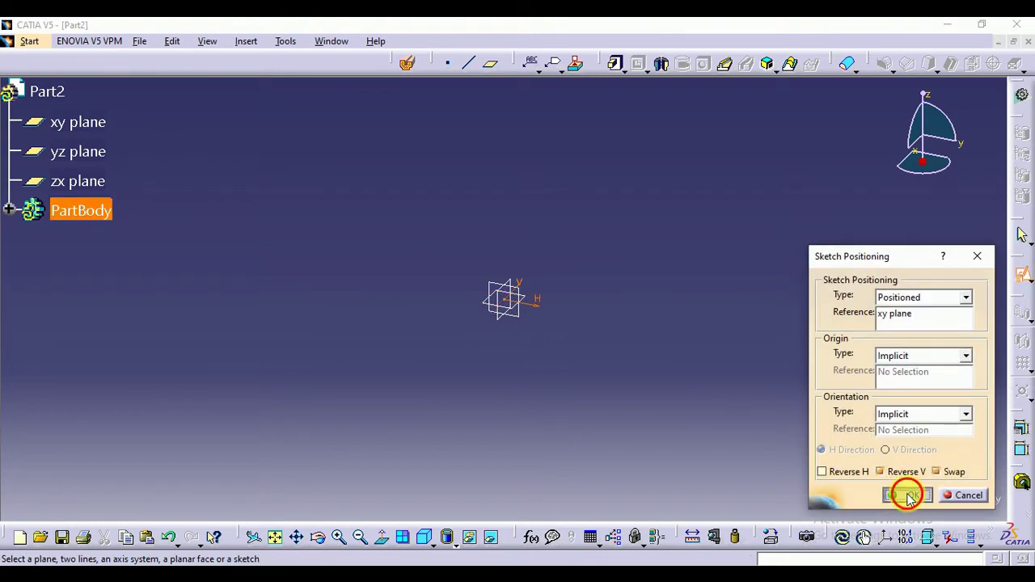
{"action": "left_click", "coordinate": [908, 496]}
{"action": "middle_click_drag", "start_coordinate": [637, 248], "coordinate": [664, 364]}
{"action": "left_click", "coordinate": [753, 62]}
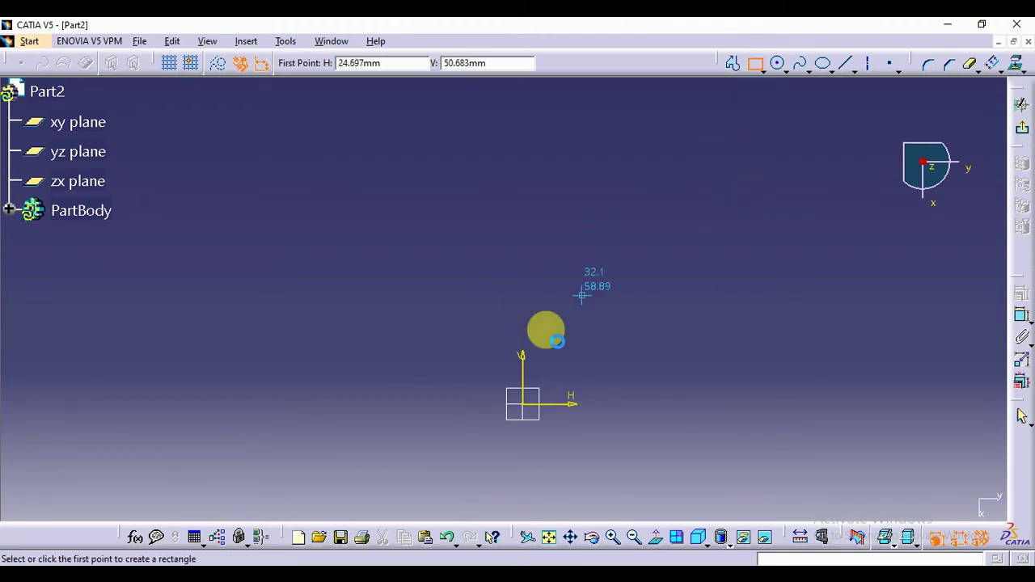
{"action": "left_click", "coordinate": [459, 405]}
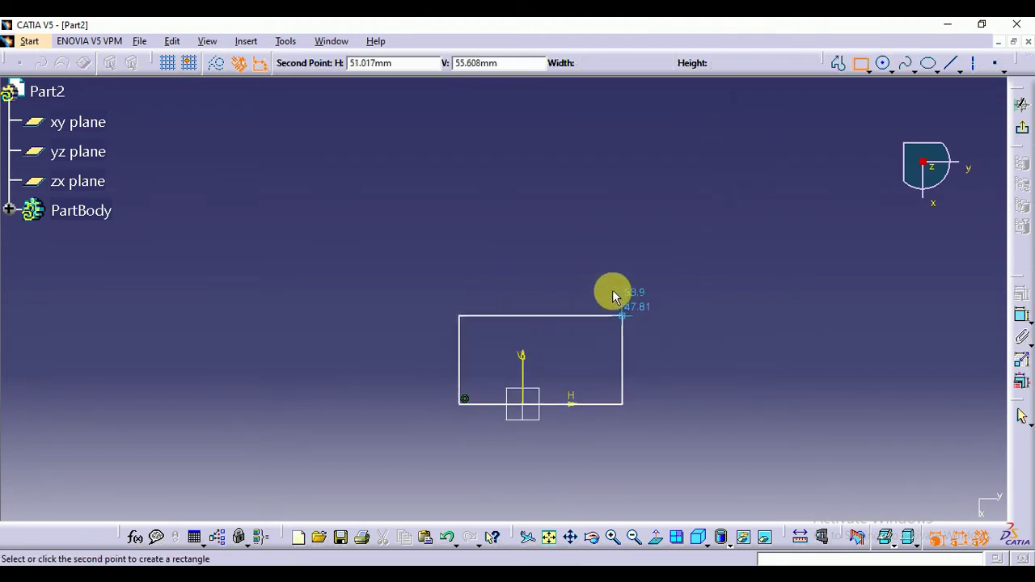
{"action": "left_click", "coordinate": [605, 260]}
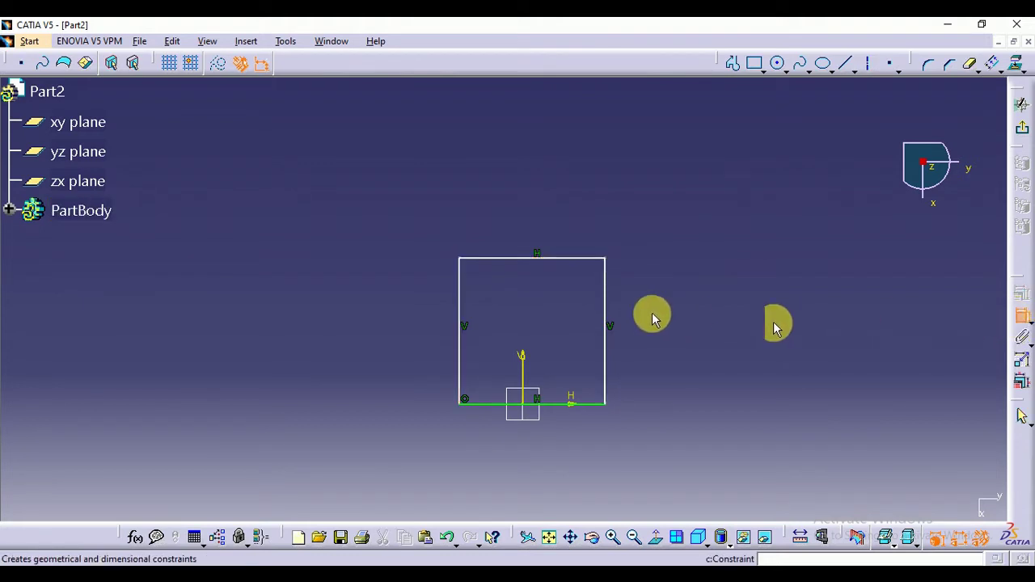
Constrain the rectangle's vertical sides as symmetric about the vertical axis and shrink the rectangle toward the origin
{"action": "left_click", "coordinate": [605, 300]}
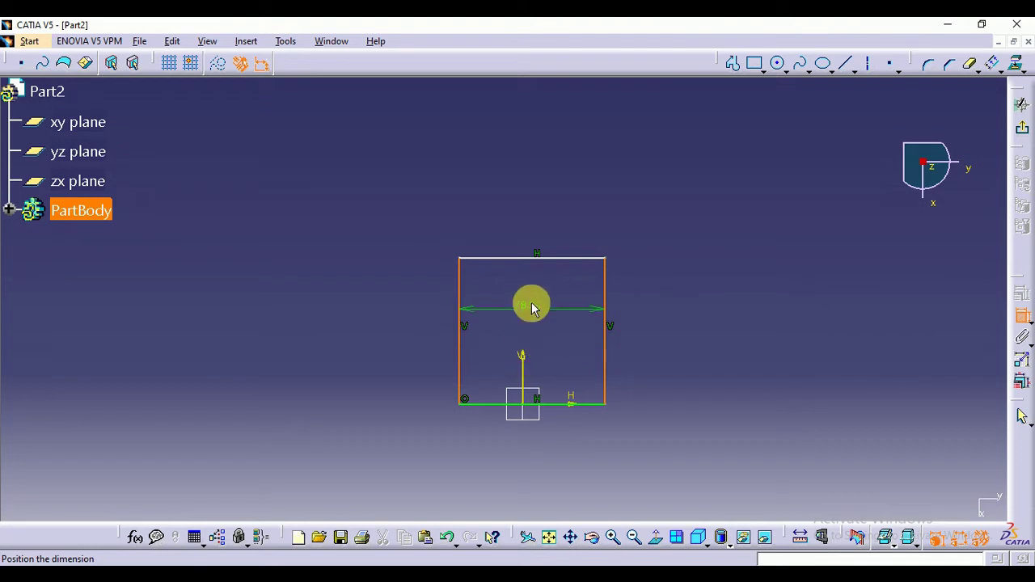
{"action": "right_click", "coordinate": [531, 302]}
{"action": "left_click", "coordinate": [600, 450]}
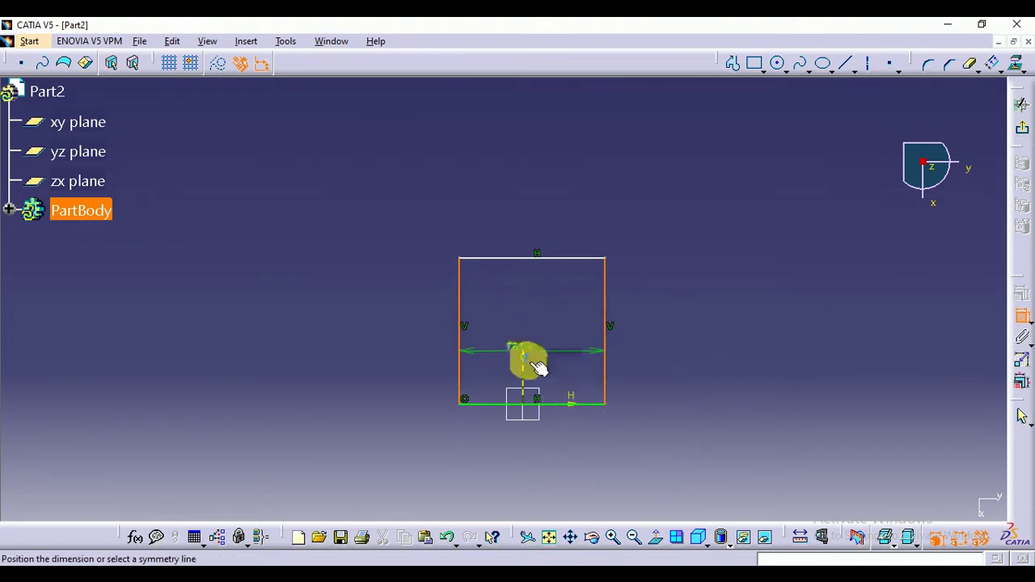
{"action": "left_click", "coordinate": [525, 364]}
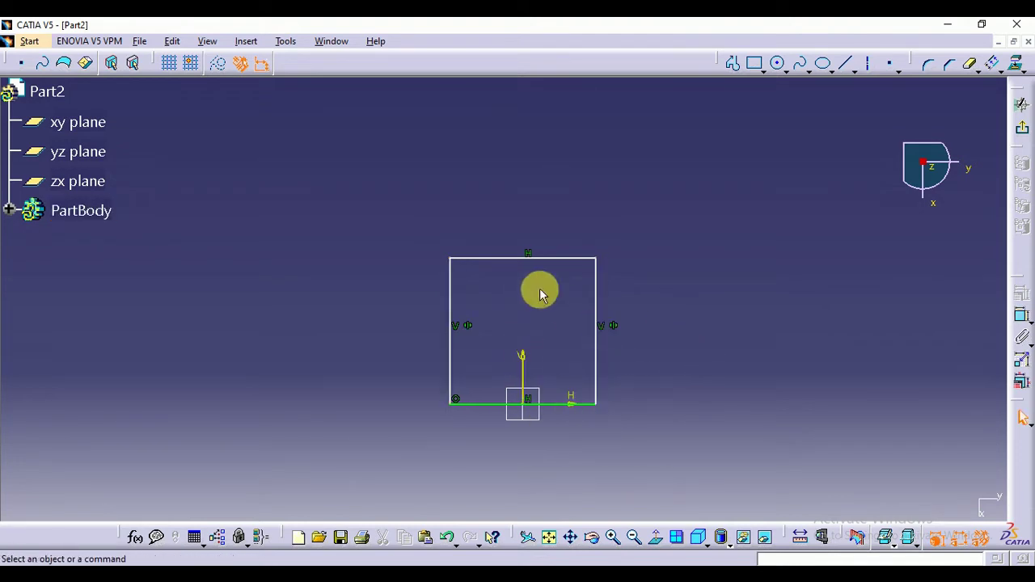
{"action": "left_click_drag", "start_coordinate": [451, 258], "coordinate": [511, 366]}
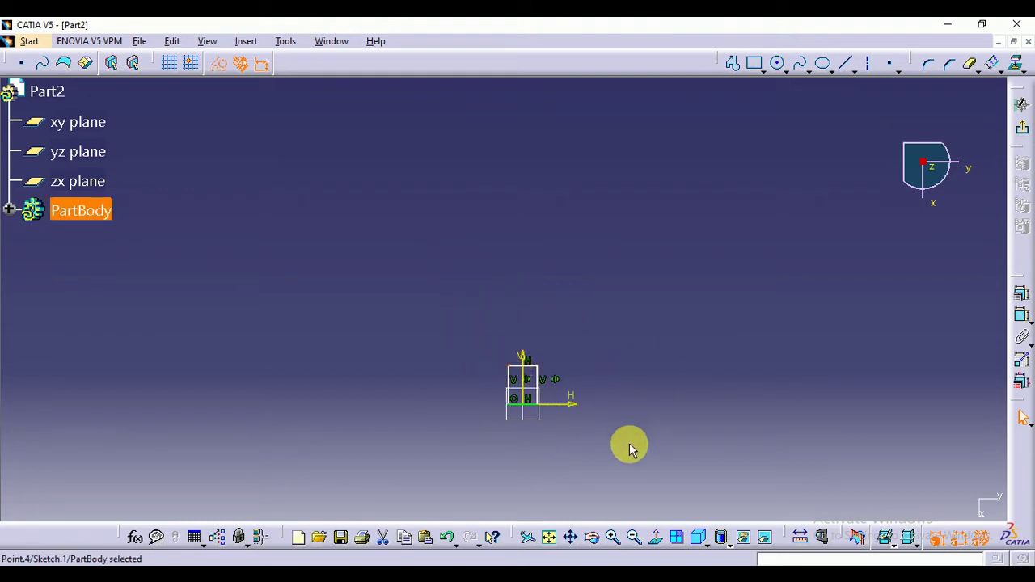
Dimension the rectangle's height between its base and upper edge and set it to 8 mm
{"action": "mouse_move", "coordinate": [630, 449]}
{"action": "middle_mouse_down"}
{"action": "mouse_move", "coordinate": [628, 363]}
{"action": "mouse_move", "coordinate": [665, 362]}
{"action": "middle_mouse_up"}
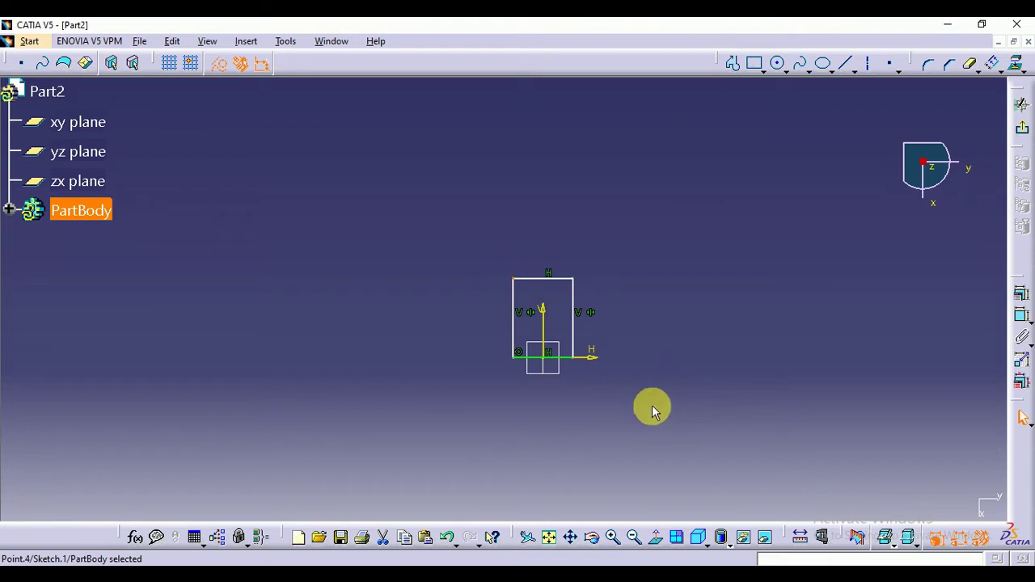
{"action": "mouse_move", "coordinate": [653, 410]}
{"action": "middle_mouse_down"}
{"action": "mouse_move", "coordinate": [728, 335]}
{"action": "mouse_move", "coordinate": [693, 307]}
{"action": "middle_mouse_up"}
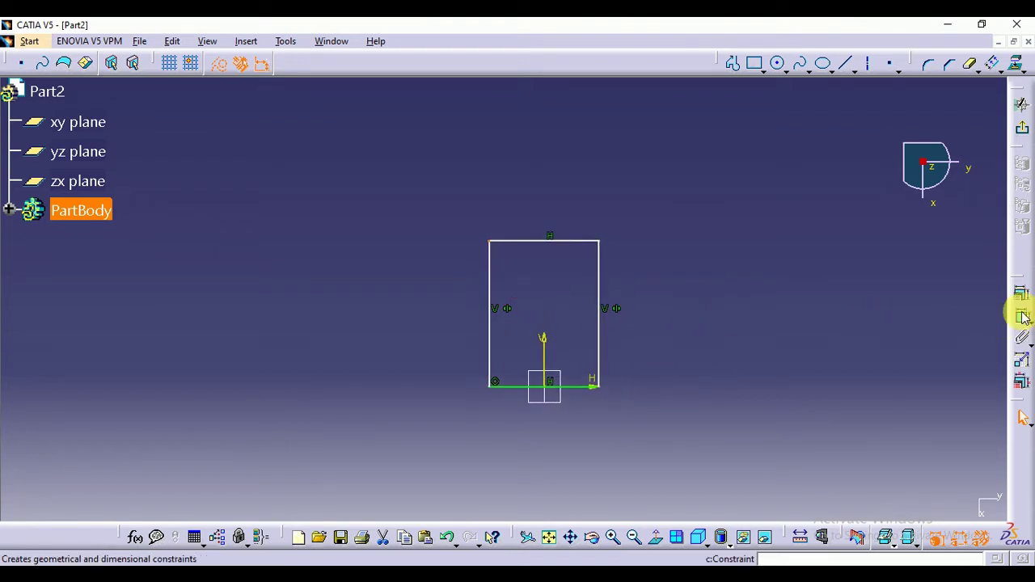
{"action": "left_click", "coordinate": [571, 386]}
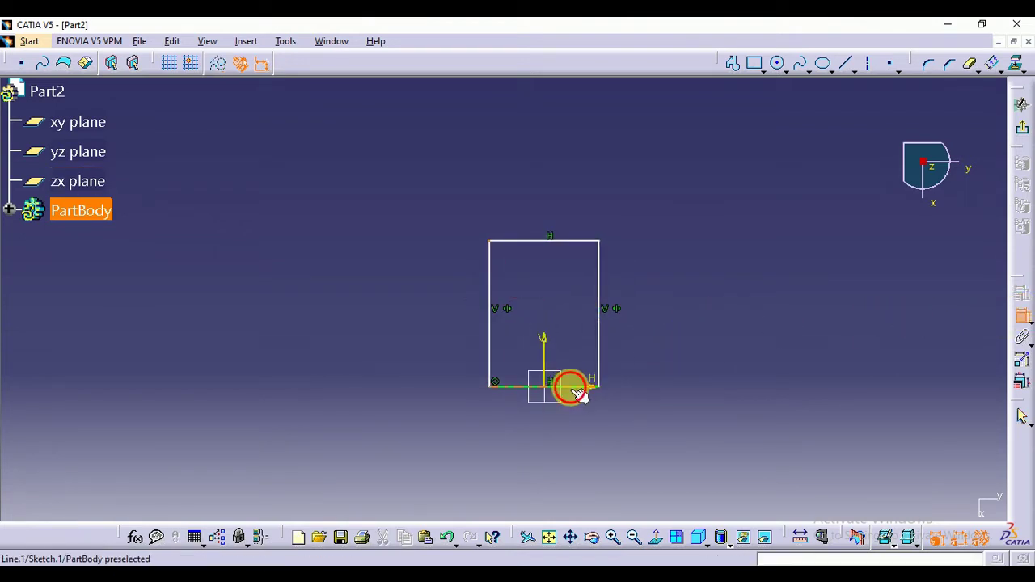
{"action": "left_click", "coordinate": [693, 316]}
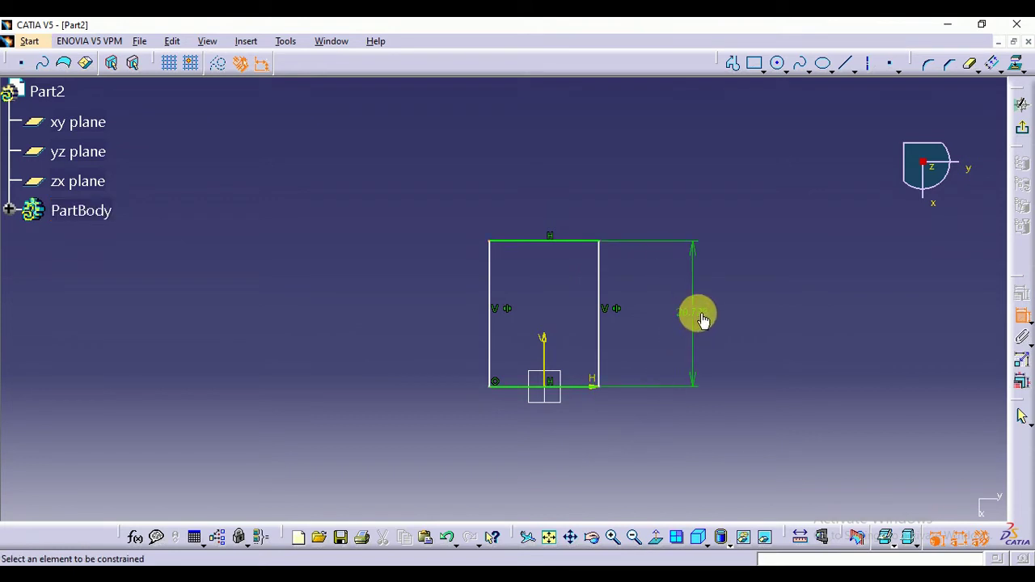
{"action": "double_click", "coordinate": [700, 319]}
{"action": "type", "text": "8mm"}
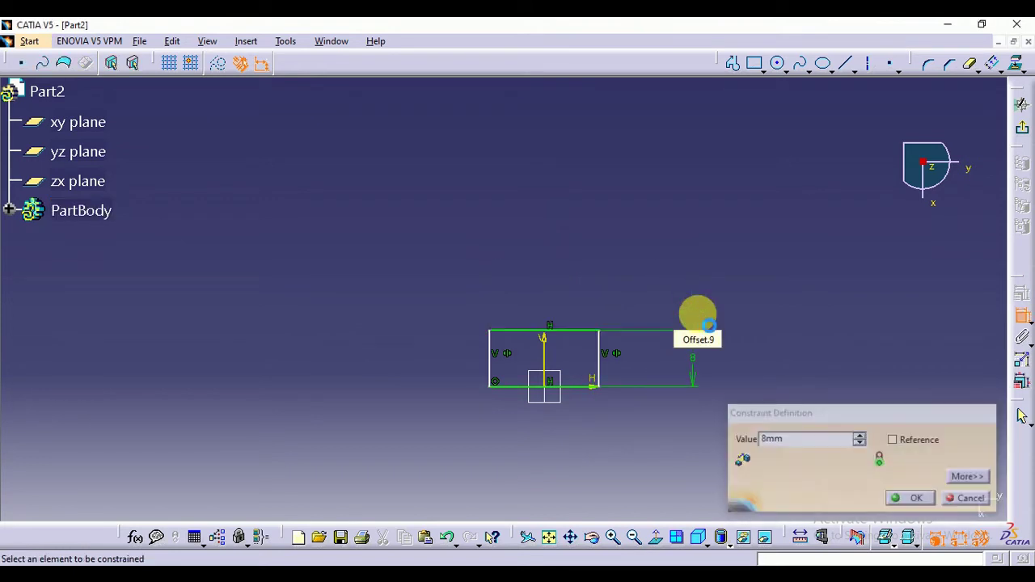
{"action": "key", "text": "Return"}
Dimension the rectangle's base width and set it to 4 mm
{"action": "mouse_move", "coordinate": [584, 444]}
{"action": "middle_mouse_down"}
{"action": "mouse_move", "coordinate": [601, 363]}
{"action": "mouse_move", "coordinate": [569, 310]}
{"action": "middle_mouse_up"}
{"action": "left_click", "coordinate": [592, 343]}
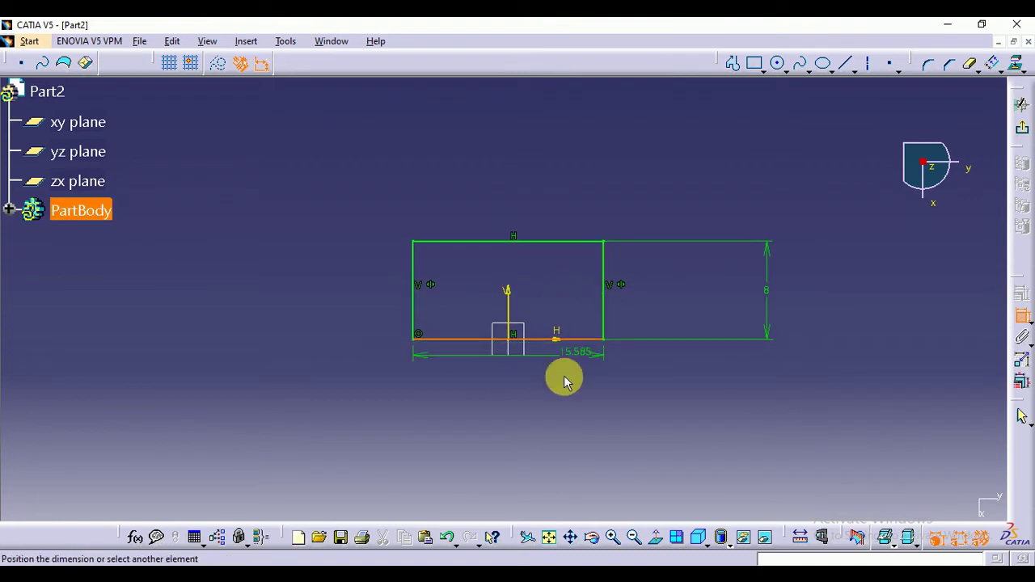
{"action": "left_click", "coordinate": [514, 402]}
{"action": "double_click", "coordinate": [516, 398]}
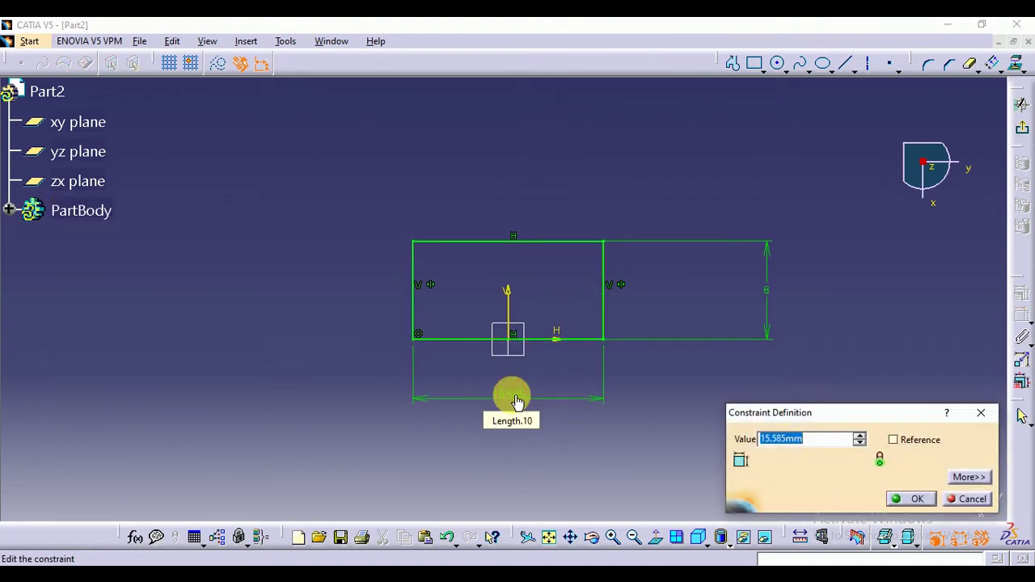
{"action": "type", "text": "4mm"}
{"action": "key", "text": "Return"}
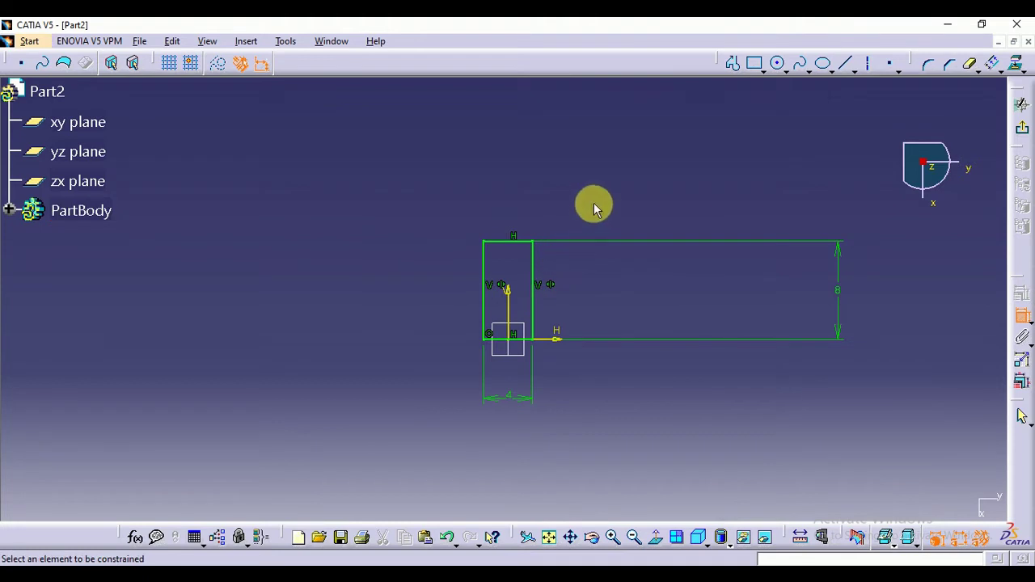
Draw a profile from the rectangle's upper-right corner: a horizontal ledge about 2.7 mm outward, then a line slanting inward, rising about 8.9 mm
{"action": "middle_click_drag", "start_coordinate": [596, 206], "coordinate": [616, 212]}
{"action": "mouse_move", "coordinate": [615, 354]}
{"action": "middle_mouse_down"}
{"action": "mouse_move", "coordinate": [614, 300]}
{"action": "mouse_move", "coordinate": [638, 346]}
{"action": "mouse_move", "coordinate": [609, 355]}
{"action": "middle_mouse_up"}
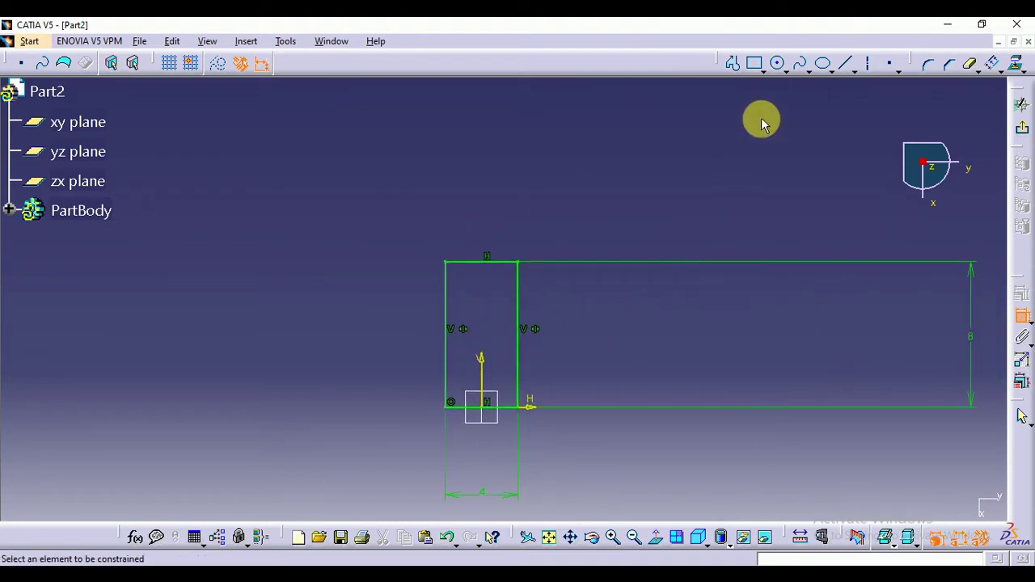
{"action": "left_click", "coordinate": [519, 261]}
{"action": "left_click", "coordinate": [566, 261]}
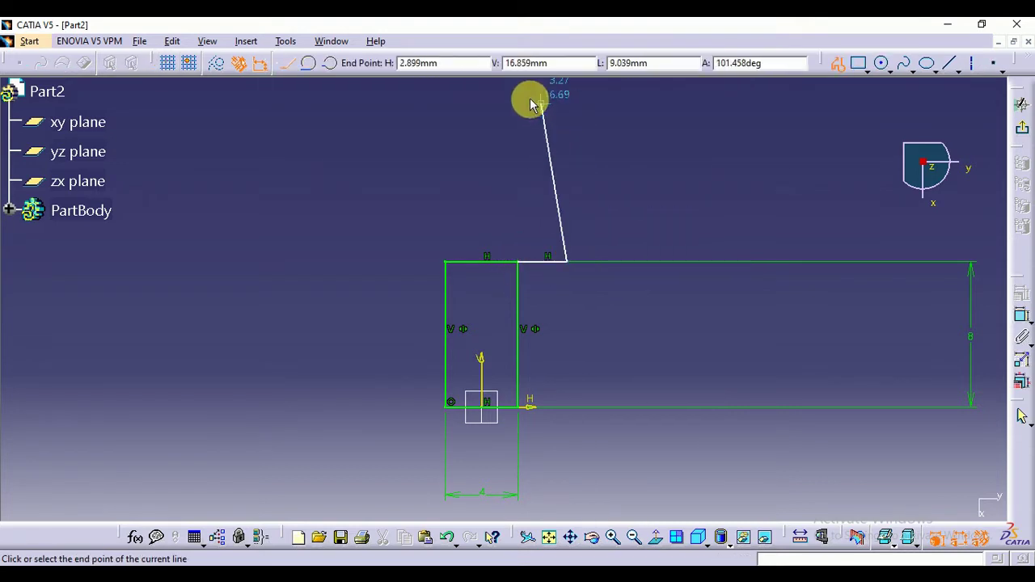
{"action": "left_click", "coordinate": [524, 100]}
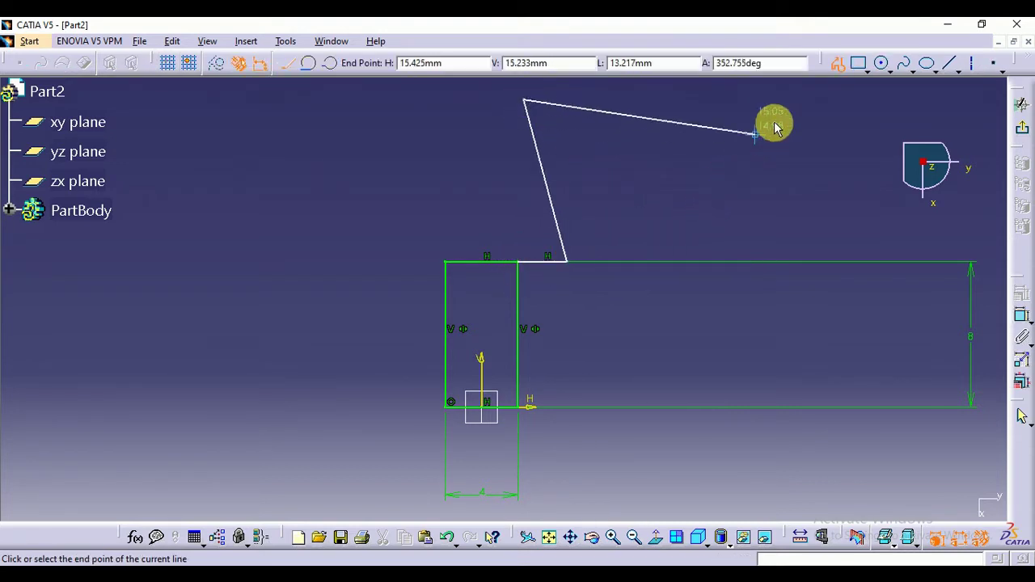
{"action": "left_click", "coordinate": [838, 63]}
{"action": "left_click", "coordinate": [750, 159]}
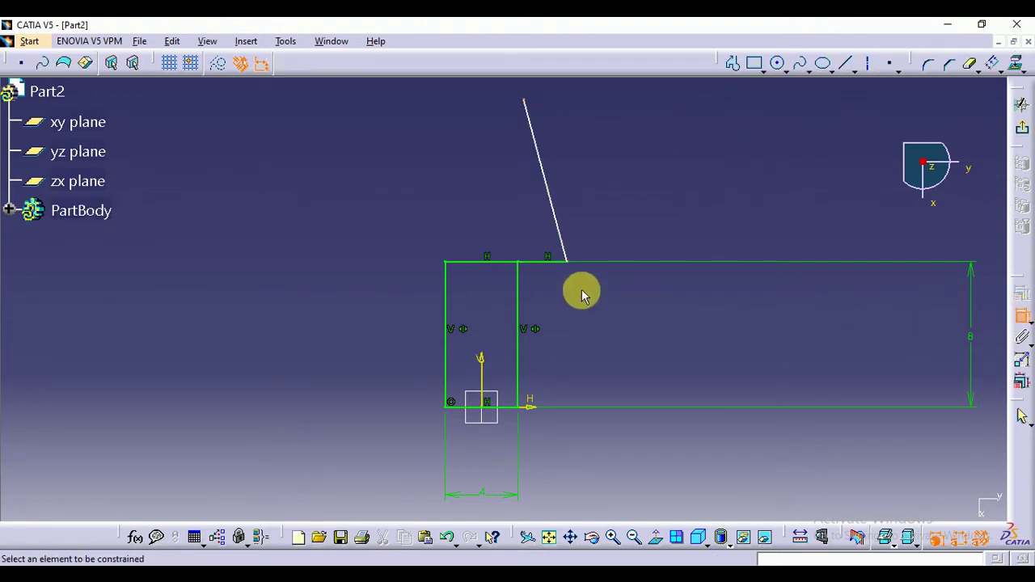
Dimension the short horizontal ledge and set its length to 2 mm
{"action": "left_click", "coordinate": [610, 283]}
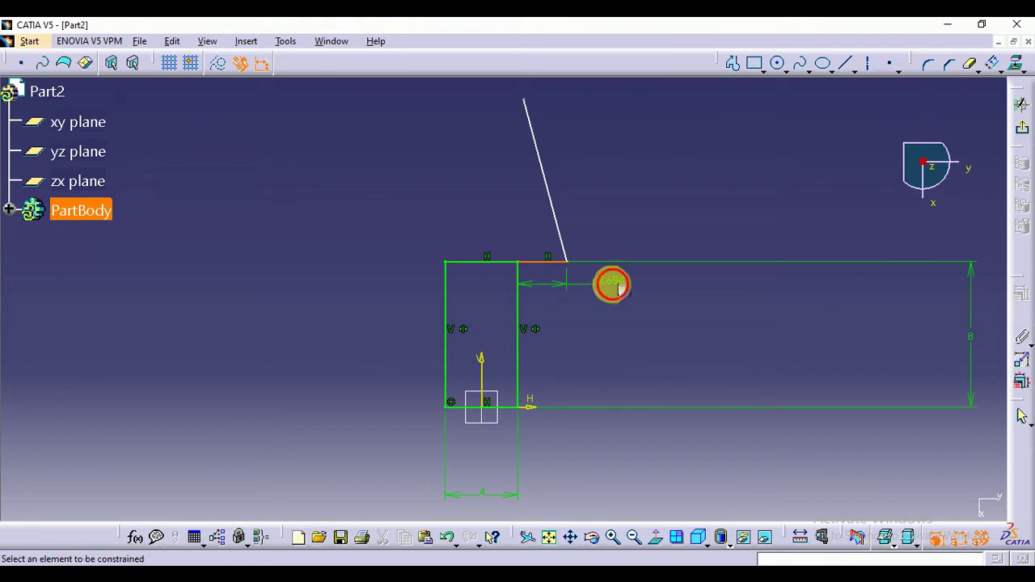
{"action": "double_click", "coordinate": [618, 285]}
{"action": "type", "text": "2mm"}
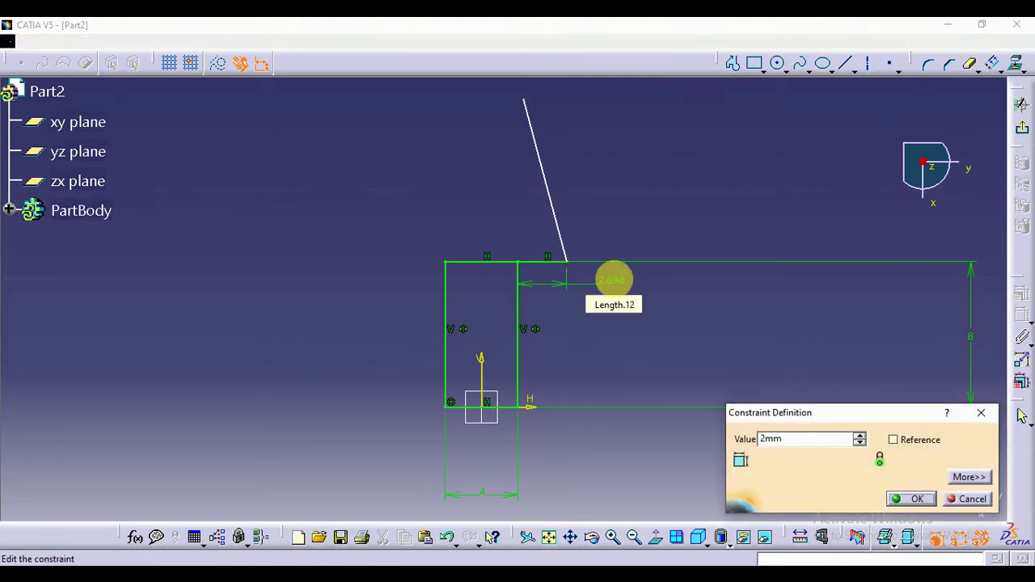
{"action": "key", "text": "Return"}
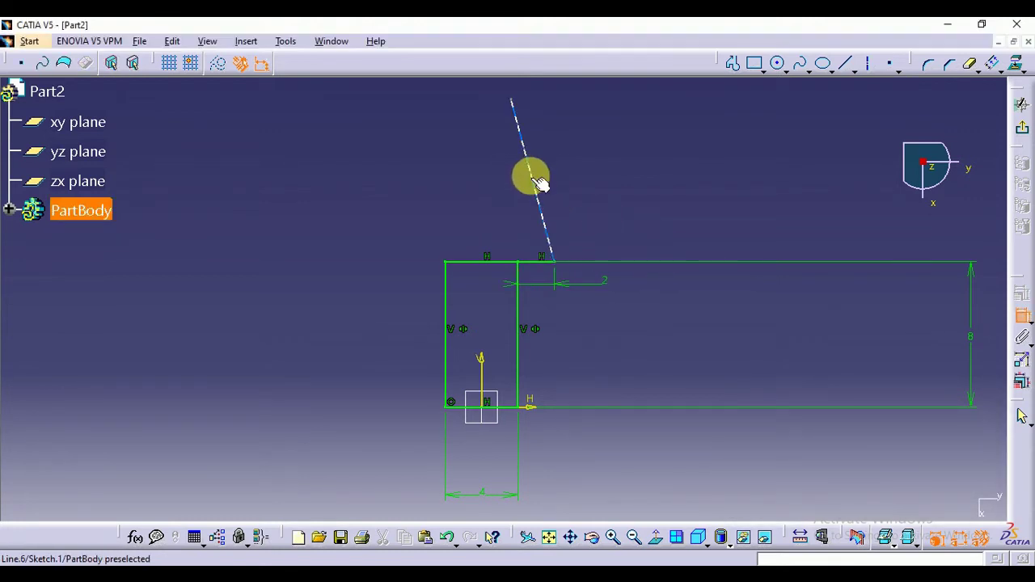
Dimension the slanted line in the vertical measure direction and set its height to 15 mm
{"action": "right_click", "coordinate": [692, 162]}
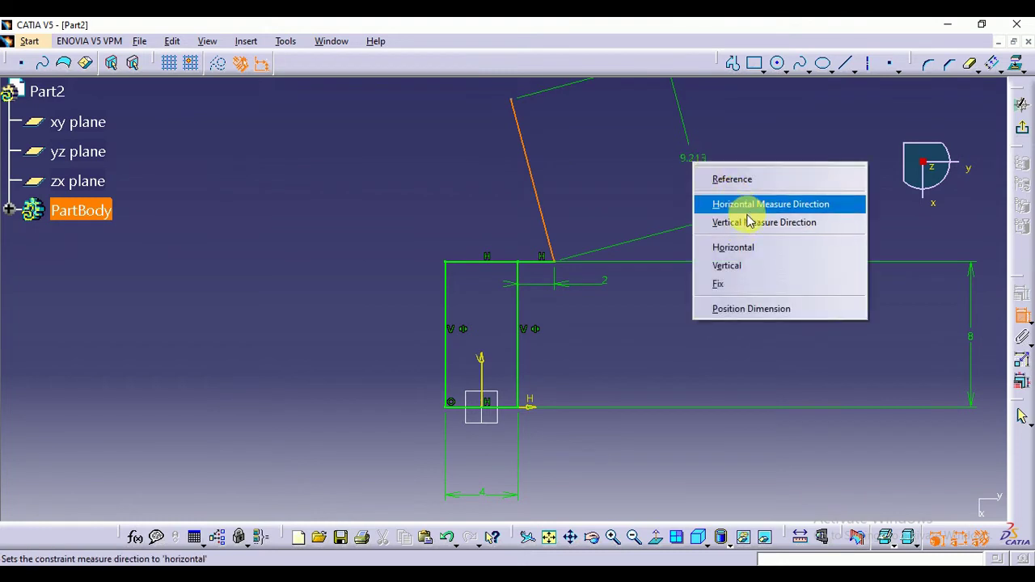
{"action": "left_click", "coordinate": [740, 223]}
{"action": "left_click", "coordinate": [657, 190]}
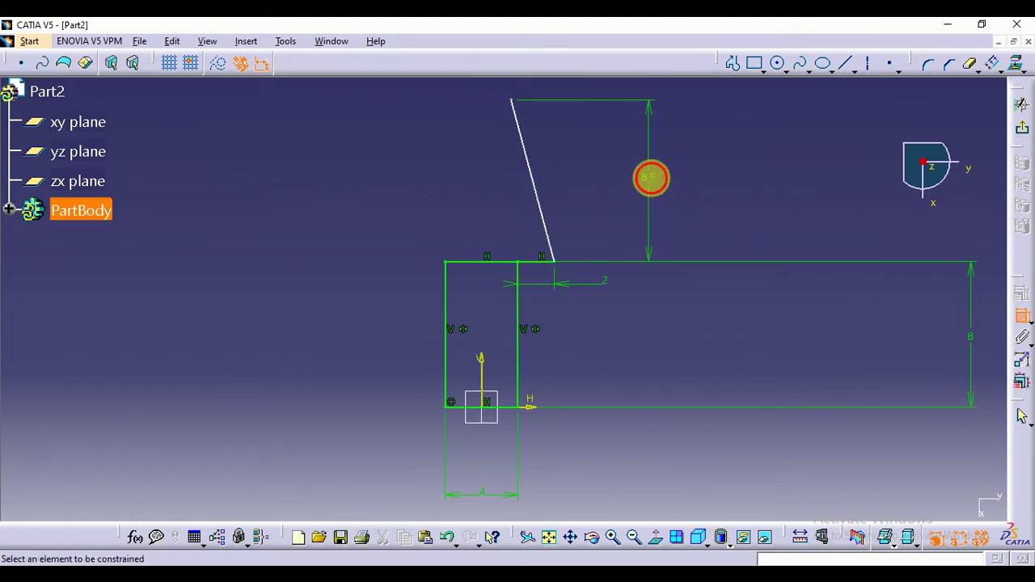
{"action": "double_click", "coordinate": [651, 178]}
{"action": "type", "text": "15mm"}
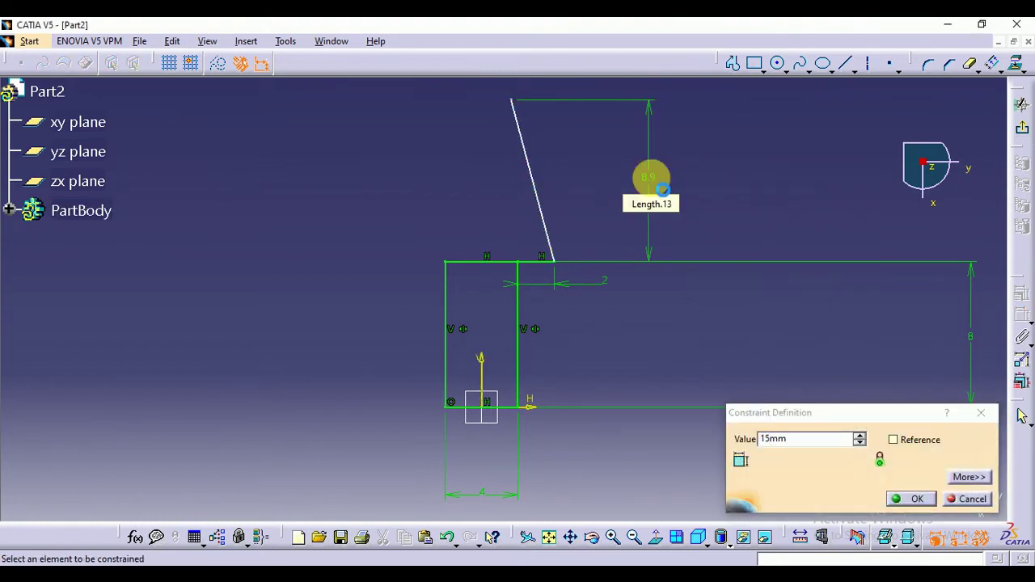
{"action": "key", "text": "Return"}
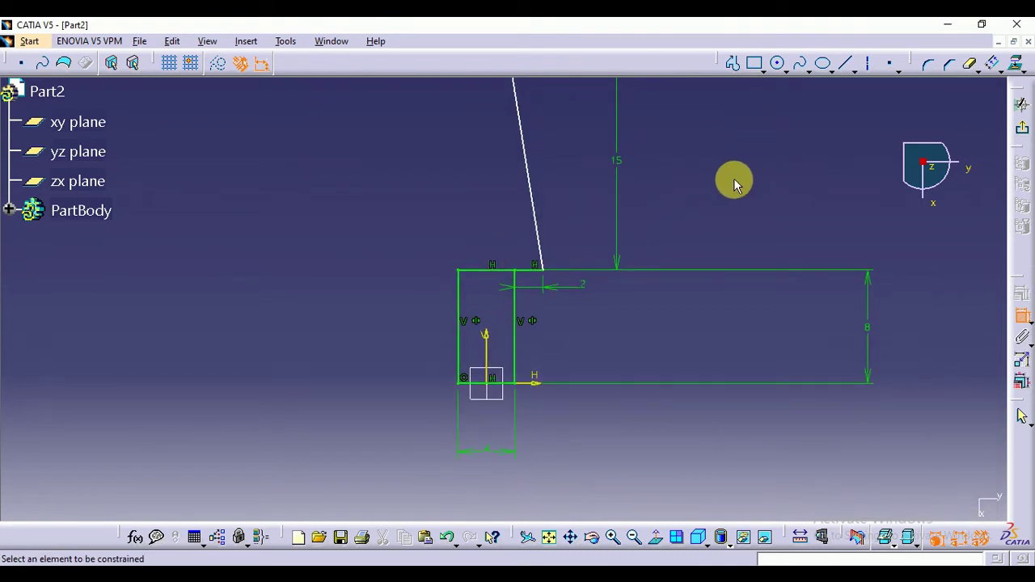
Constrain the slanted line's upper endpoint at 1.5 mm from the vertical axis
{"action": "mouse_move", "coordinate": [734, 185]}
{"action": "middle_mouse_down"}
{"action": "mouse_move", "coordinate": [723, 173]}
{"action": "mouse_move", "coordinate": [684, 183]}
{"action": "mouse_move", "coordinate": [624, 116]}
{"action": "middle_mouse_up"}
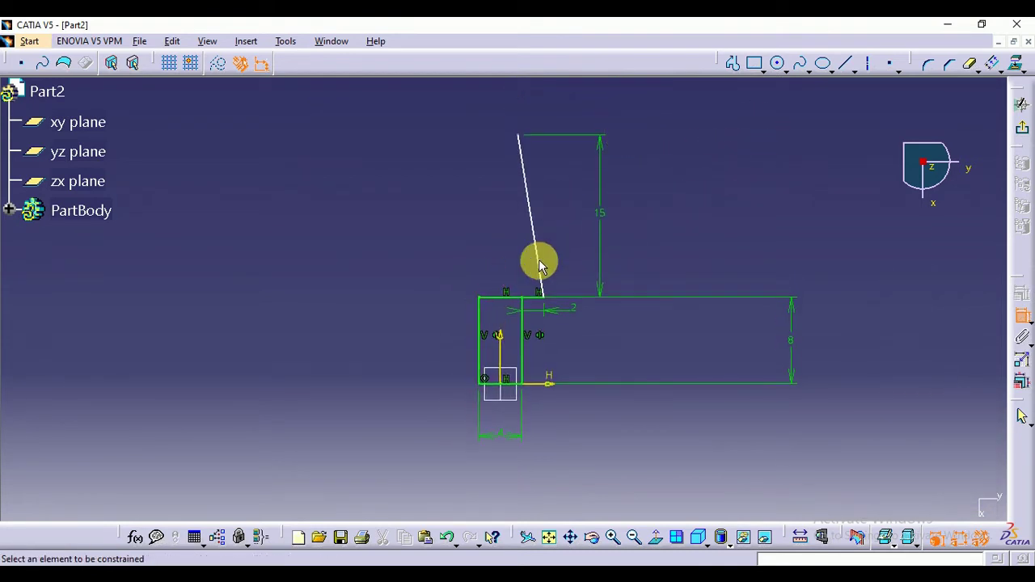
{"action": "left_click", "coordinate": [521, 139]}
{"action": "left_click", "coordinate": [498, 340]}
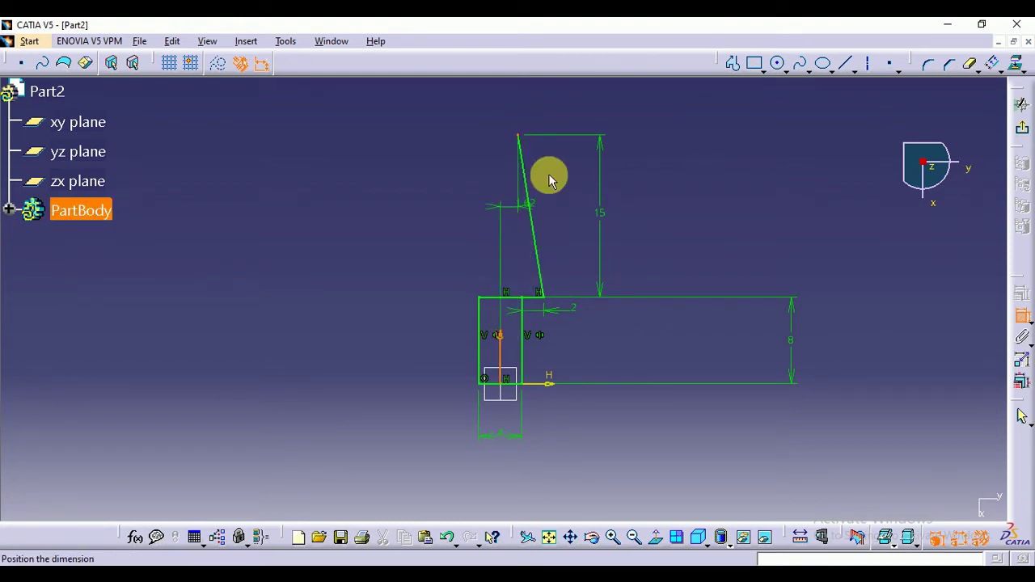
{"action": "double_click", "coordinate": [661, 109]}
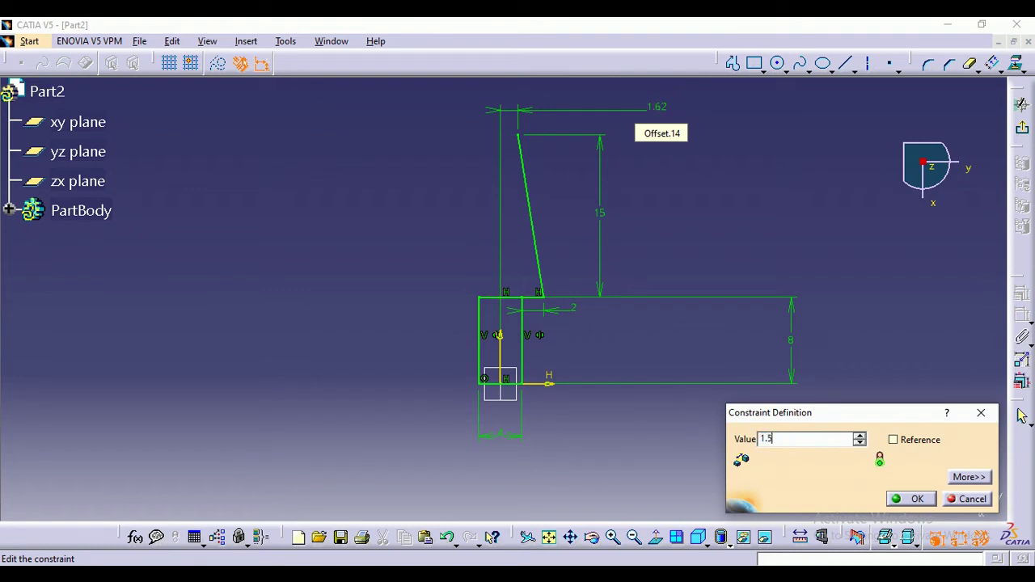
{"action": "key", "text": "Return"}
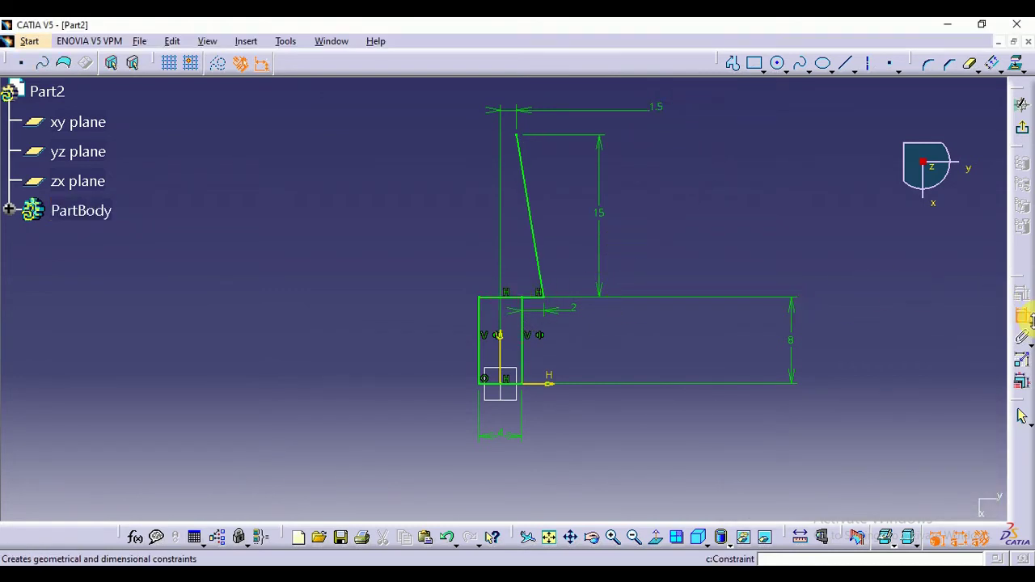
Delete the rectangle's upper edge
{"action": "right_click", "coordinate": [521, 306]}
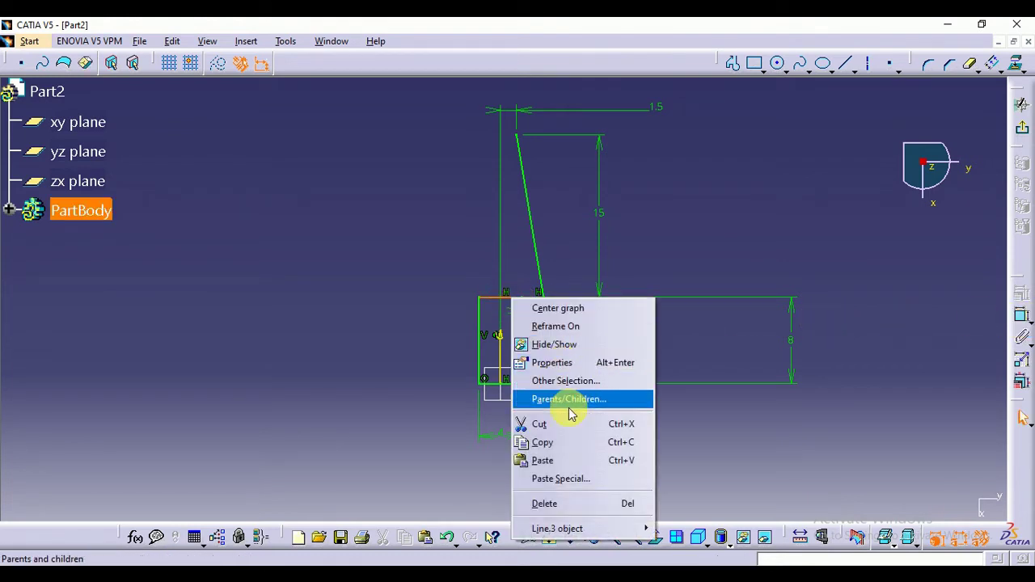
{"action": "left_click", "coordinate": [583, 502]}
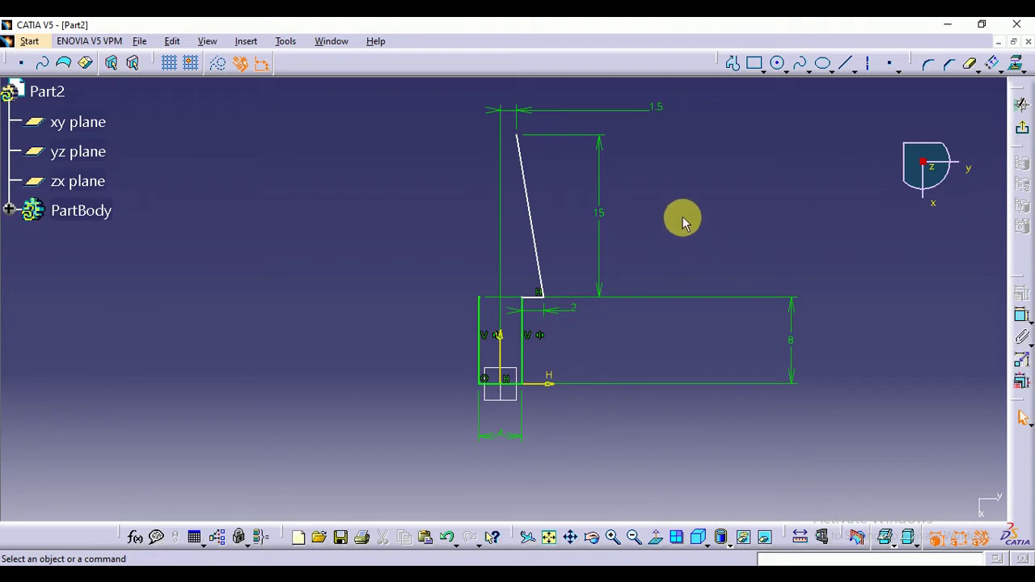
{"action": "middle_click_drag", "start_coordinate": [685, 196], "coordinate": [688, 213]}
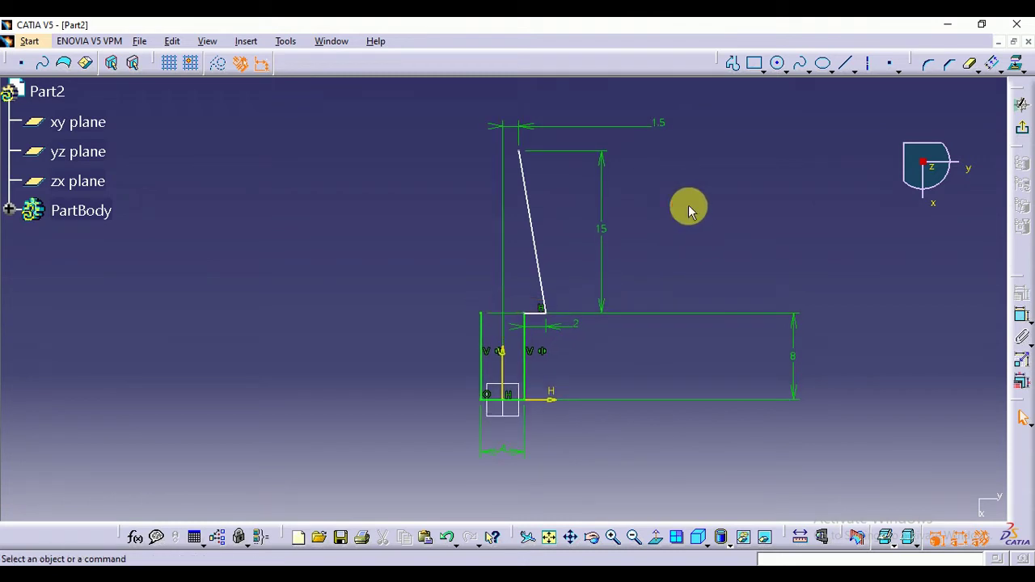
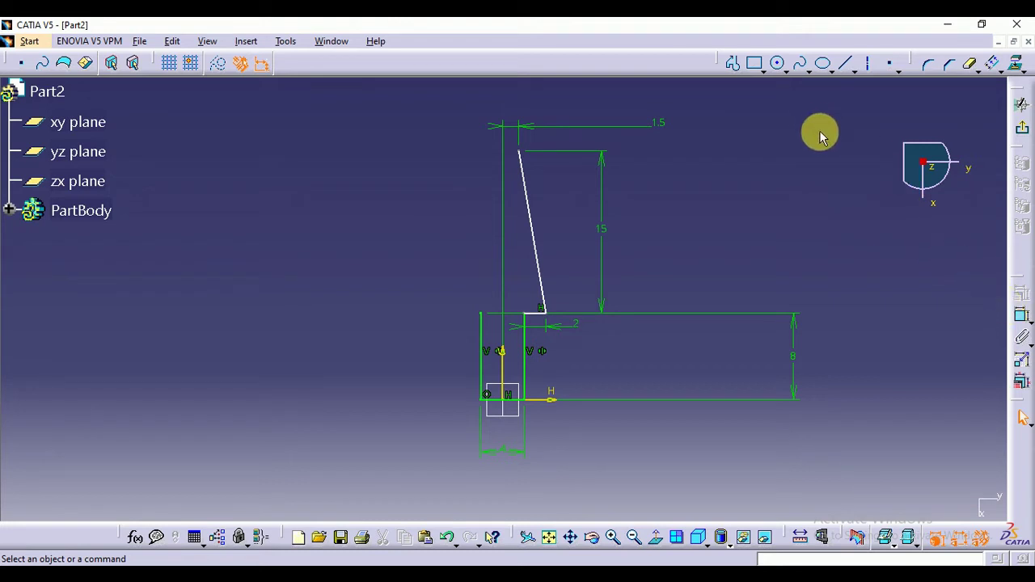
Mirror the slanted line and the short ledge about the vertical axis
{"action": "left_click", "coordinate": [540, 236]}
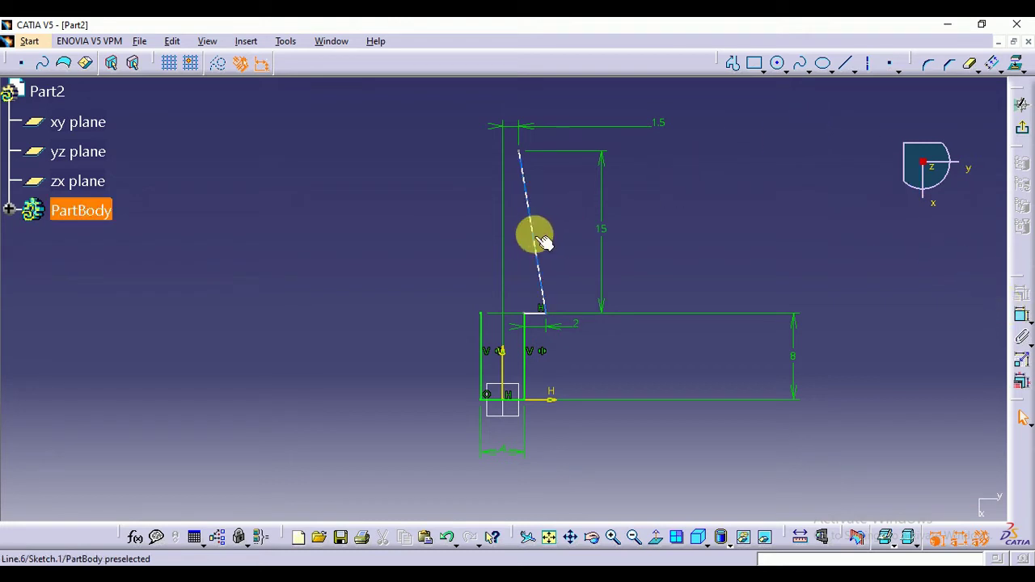
{"action": "left_click", "coordinate": [541, 238]}
{"action": "left_click", "coordinate": [544, 315], "text": "ctrl"}
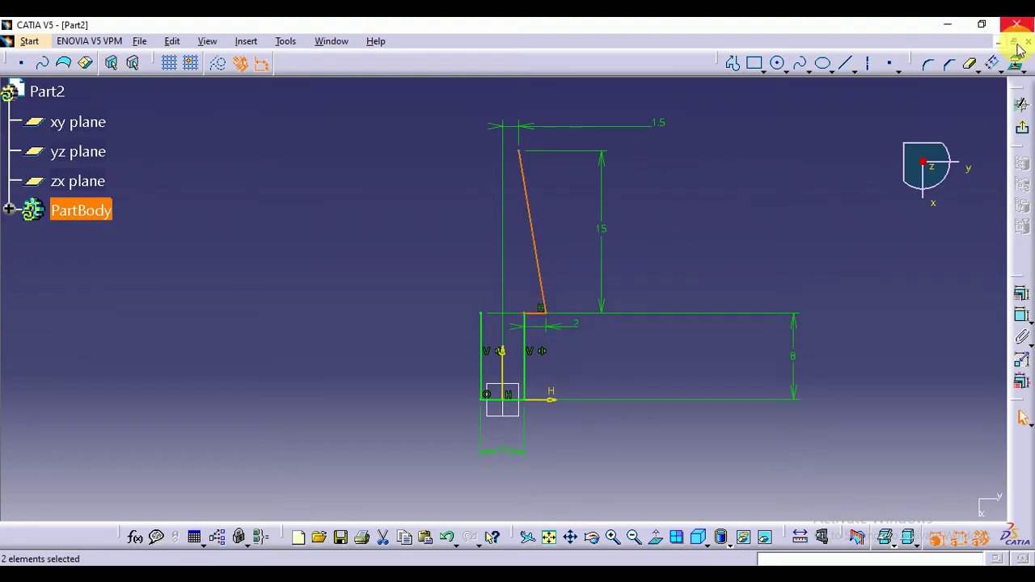
{"action": "left_click", "coordinate": [1000, 73]}
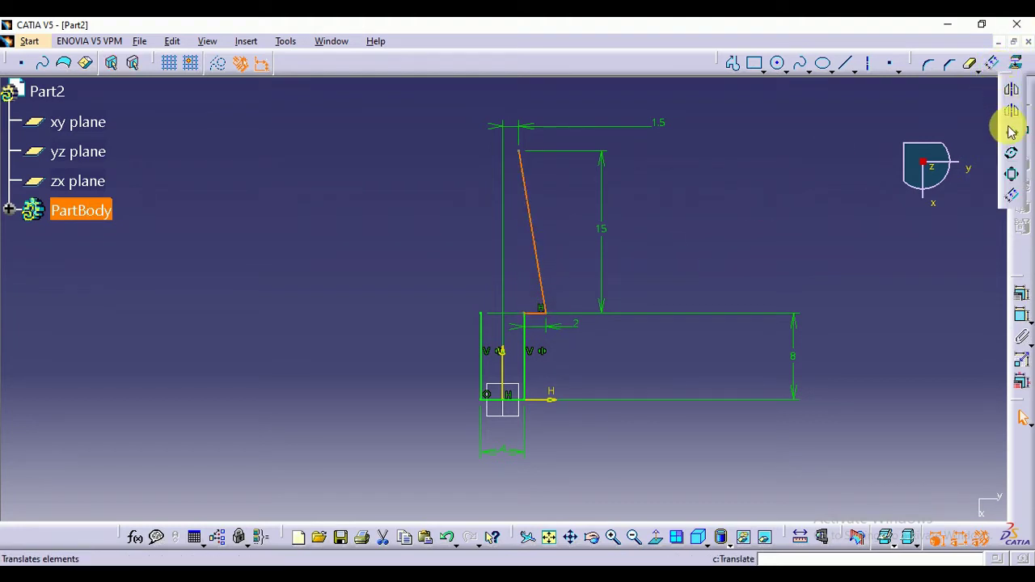
{"action": "left_click", "coordinate": [1013, 93]}
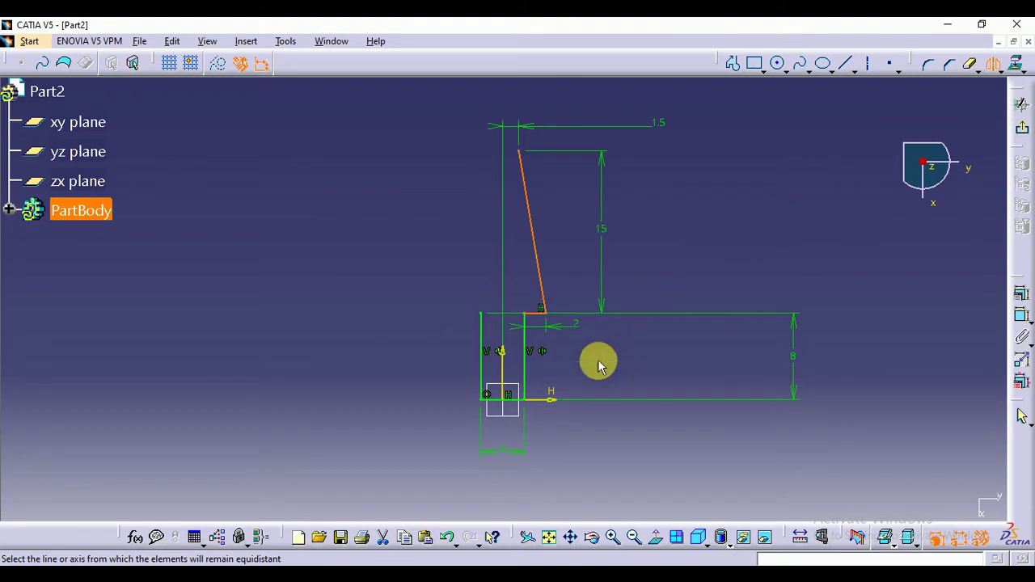
{"action": "left_click", "coordinate": [504, 355]}
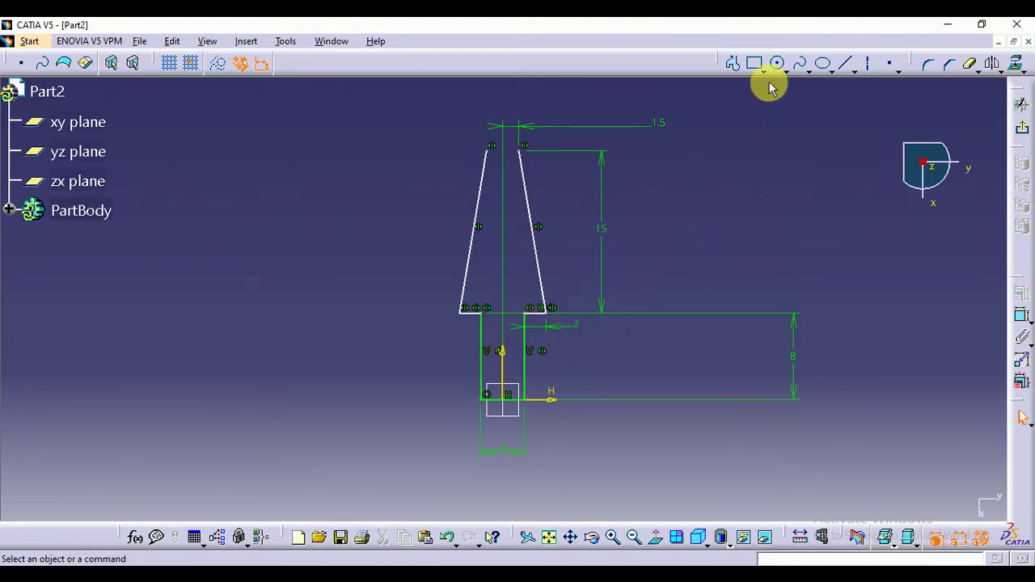
Close the profile with a horizontal line joining the upper endpoints of the two slanted lines
{"action": "left_click", "coordinate": [857, 73]}
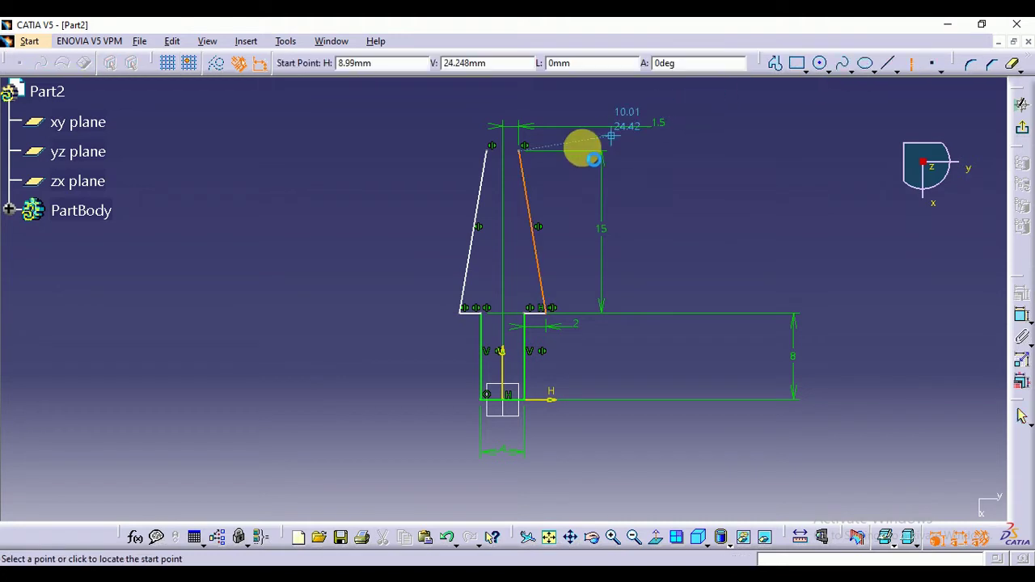
{"action": "left_click", "coordinate": [525, 154]}
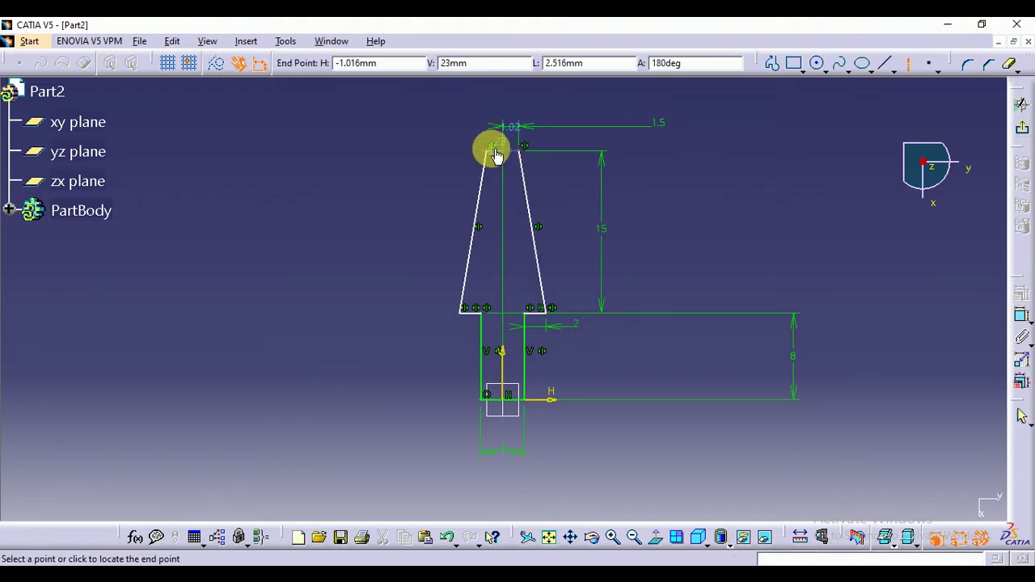
{"action": "left_click", "coordinate": [491, 152]}
{"action": "left_click", "coordinate": [683, 182]}
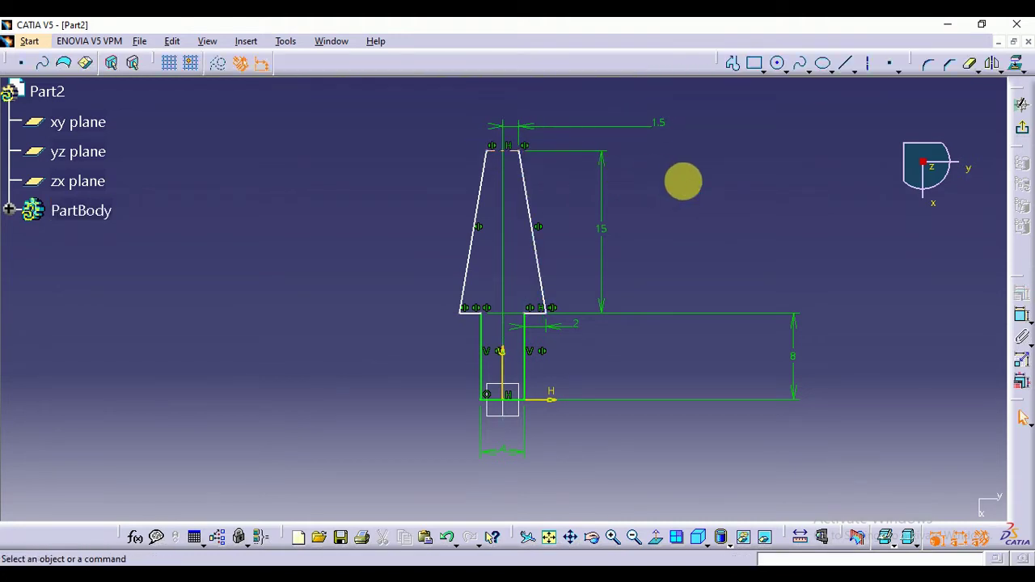
Draw an arc over the narrow end of the profile, centred on the dashed line's midpoint and joining both slanted lines' upper endpoints
{"action": "mouse_move", "coordinate": [678, 208]}
{"action": "middle_mouse_down"}
{"action": "mouse_move", "coordinate": [672, 169]}
{"action": "mouse_move", "coordinate": [723, 197]}
{"action": "mouse_move", "coordinate": [712, 283]}
{"action": "mouse_move", "coordinate": [709, 257]}
{"action": "mouse_move", "coordinate": [793, 191]}
{"action": "mouse_move", "coordinate": [779, 280]}
{"action": "mouse_move", "coordinate": [785, 105]}
{"action": "middle_mouse_up"}
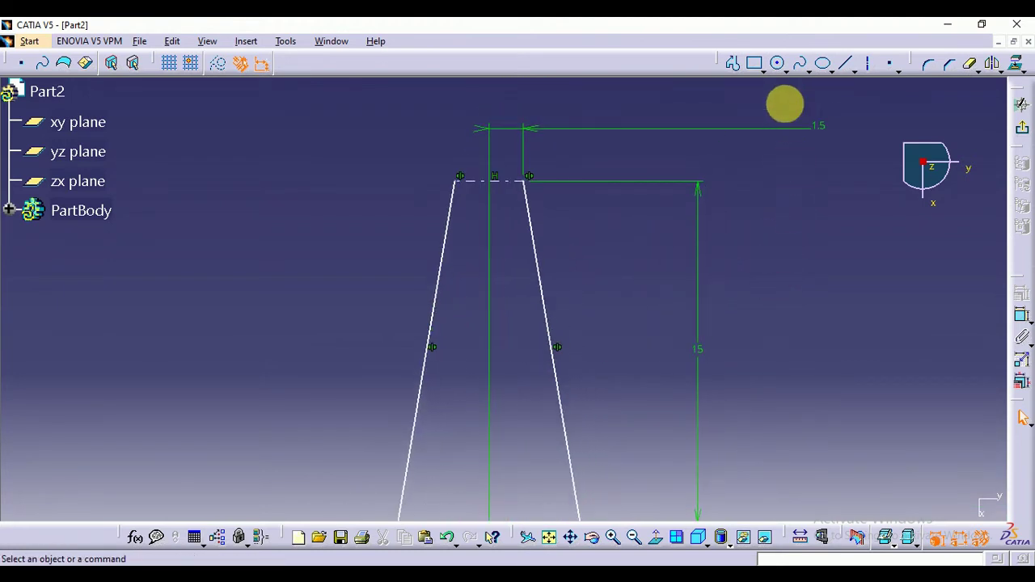
{"action": "left_click", "coordinate": [786, 73]}
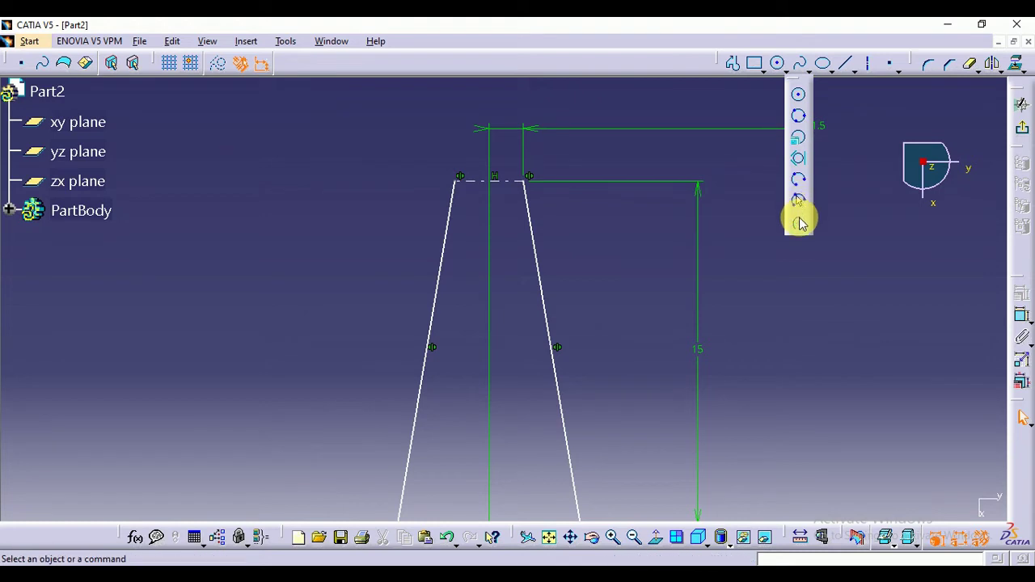
{"action": "left_click", "coordinate": [799, 224]}
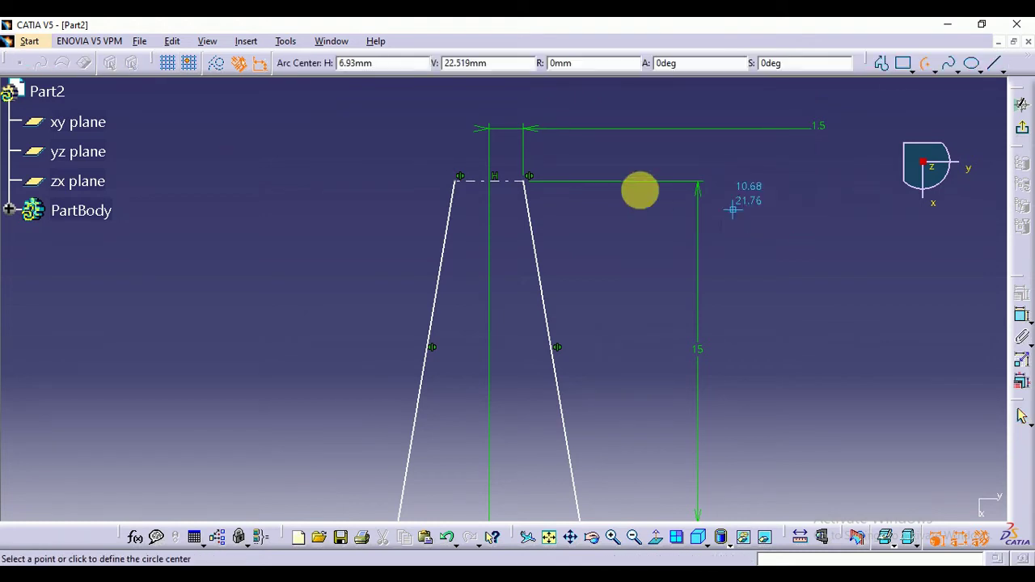
{"action": "left_click", "coordinate": [489, 180]}
{"action": "left_click", "coordinate": [526, 181]}
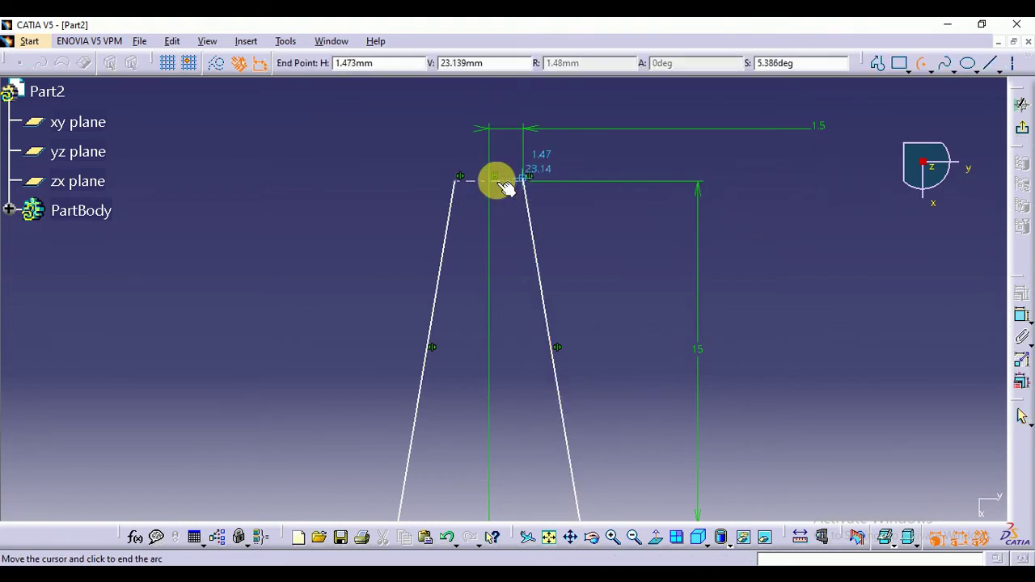
{"action": "left_click", "coordinate": [457, 175]}
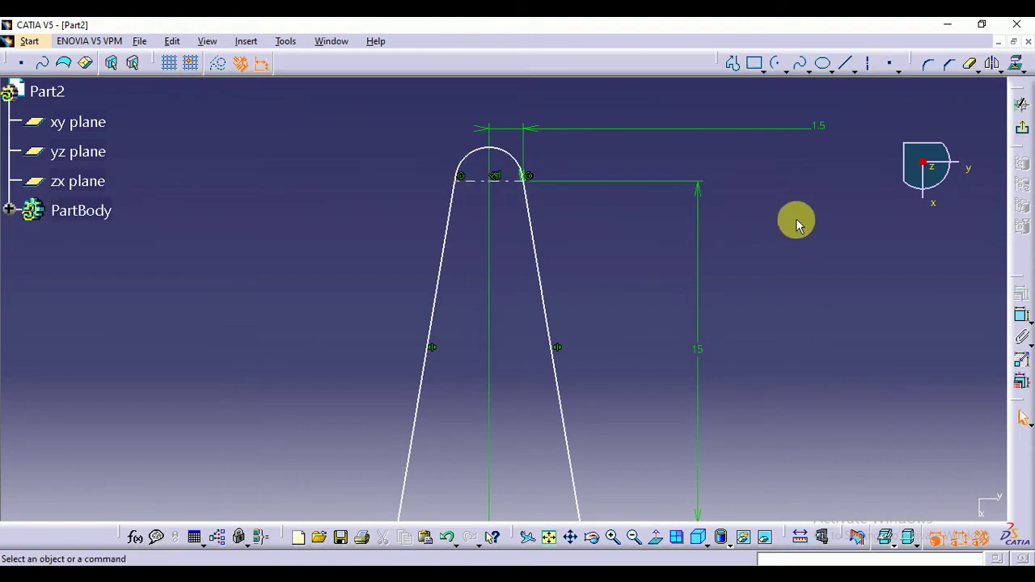
Test the profile's remaining freedom by shifting the arc's centre point upward along the vertical axis
{"action": "middle_click_drag", "start_coordinate": [768, 178], "coordinate": [772, 215], "text": "ctrl"}
{"action": "middle_click_drag", "start_coordinate": [770, 281], "coordinate": [762, 187]}
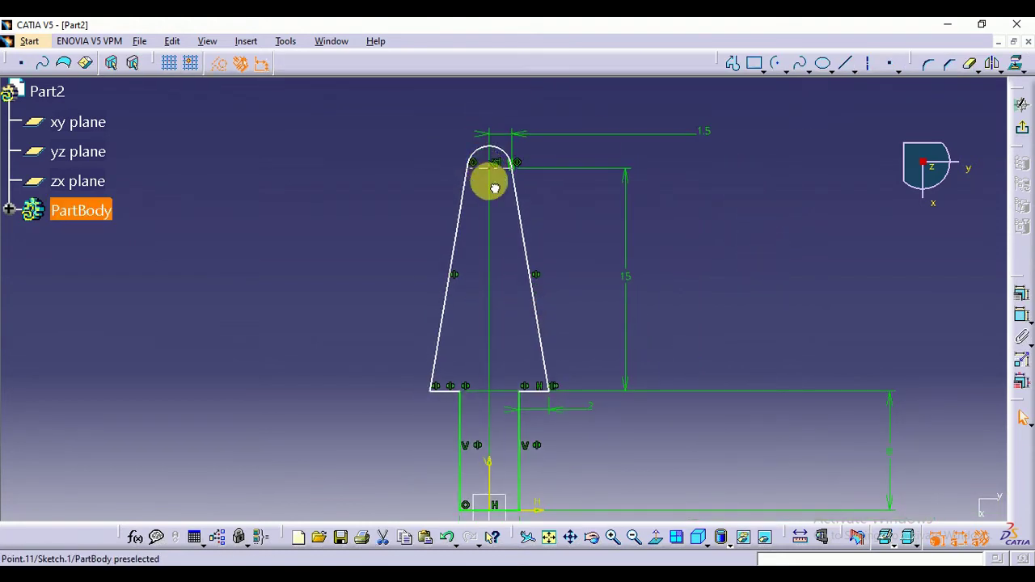
{"action": "mouse_move", "coordinate": [495, 188]}
{"action": "left_mouse_down"}
{"action": "mouse_move", "coordinate": [492, 197]}
{"action": "mouse_move", "coordinate": [493, 165]}
{"action": "left_mouse_up"}
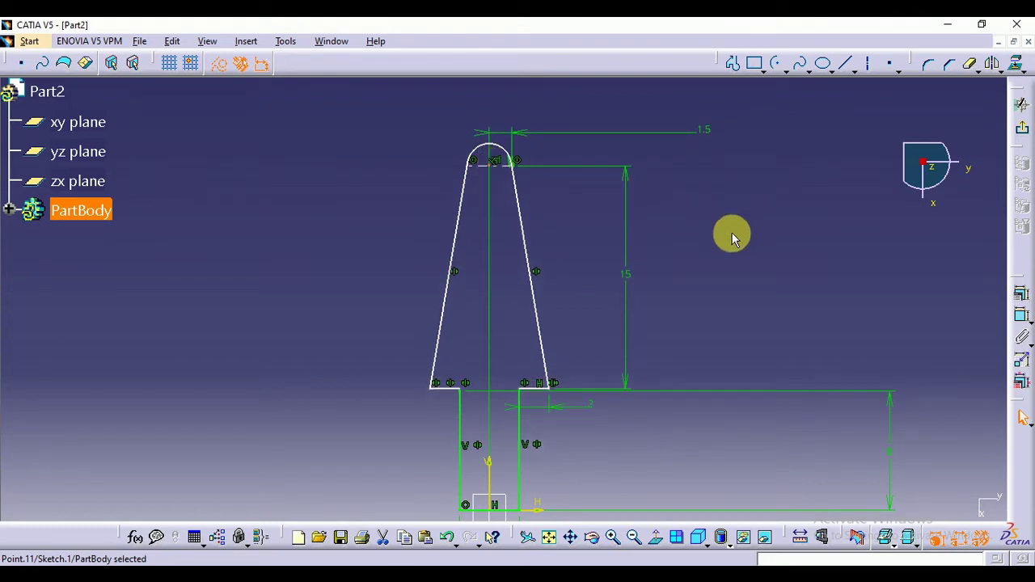
{"action": "middle_click_drag", "start_coordinate": [758, 246], "coordinate": [749, 204]}
{"action": "middle_click_drag", "start_coordinate": [663, 209], "coordinate": [700, 229]}
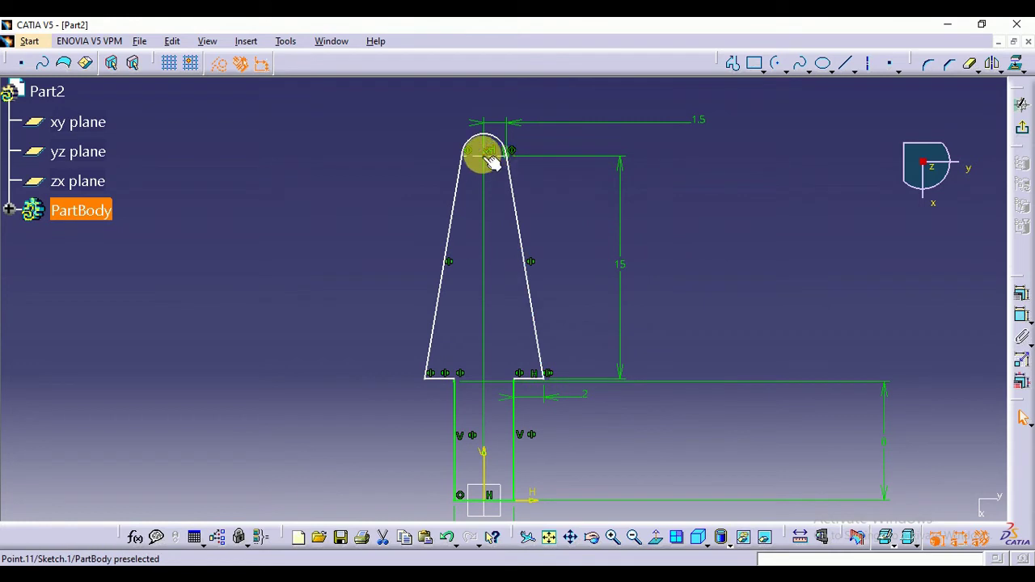
{"action": "mouse_move", "coordinate": [493, 162]}
{"action": "left_mouse_down"}
{"action": "mouse_move", "coordinate": [490, 218]}
{"action": "mouse_move", "coordinate": [496, 149]}
{"action": "left_mouse_up"}
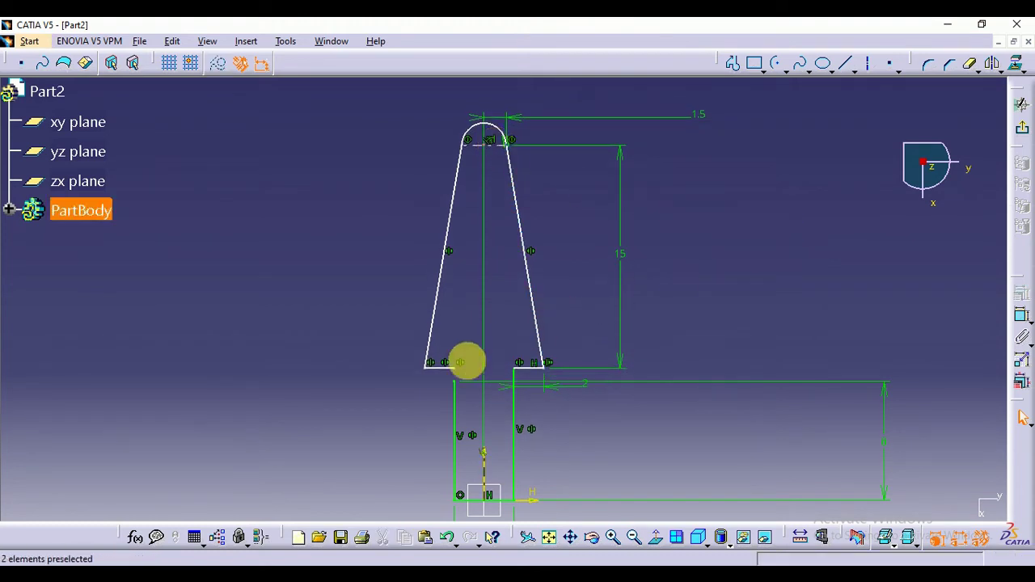
Make the mirrored ledge's inner endpoint coincident with the upper endpoint of the stem's left side
{"action": "left_click", "coordinate": [469, 372]}
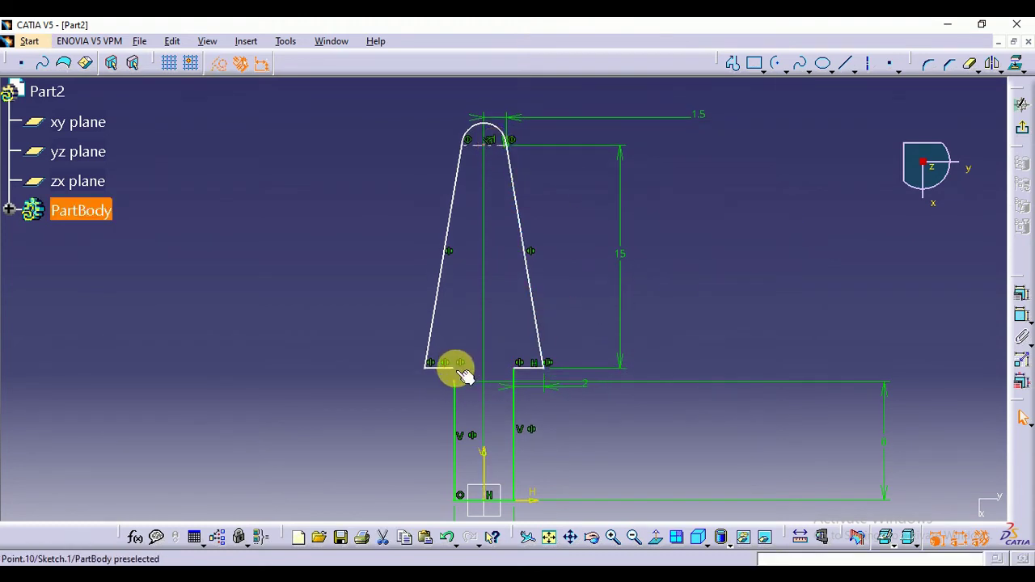
{"action": "left_click", "coordinate": [546, 360], "text": "ctrl"}
{"action": "left_click", "coordinate": [1022, 295]}
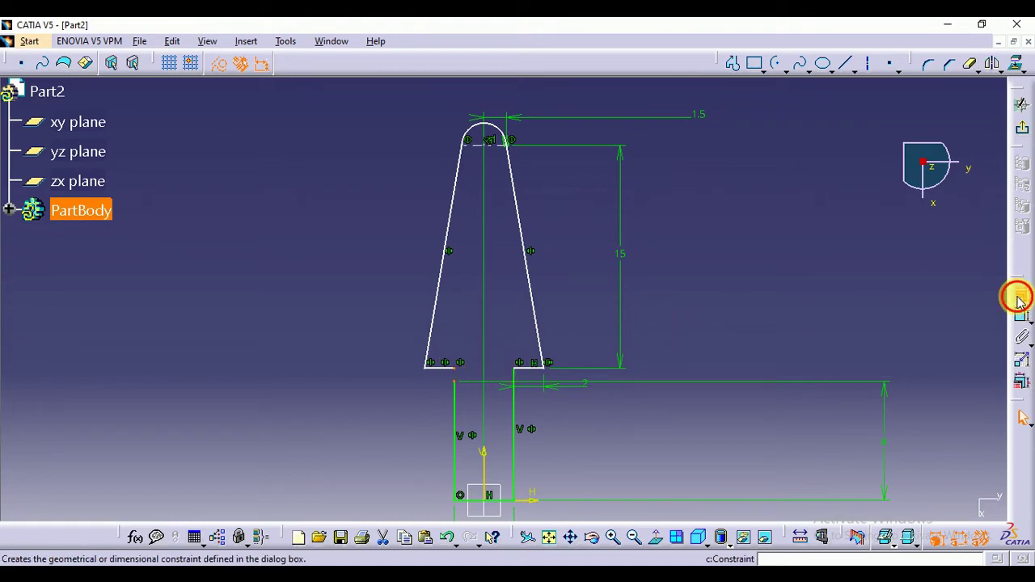
{"action": "left_click", "coordinate": [956, 353]}
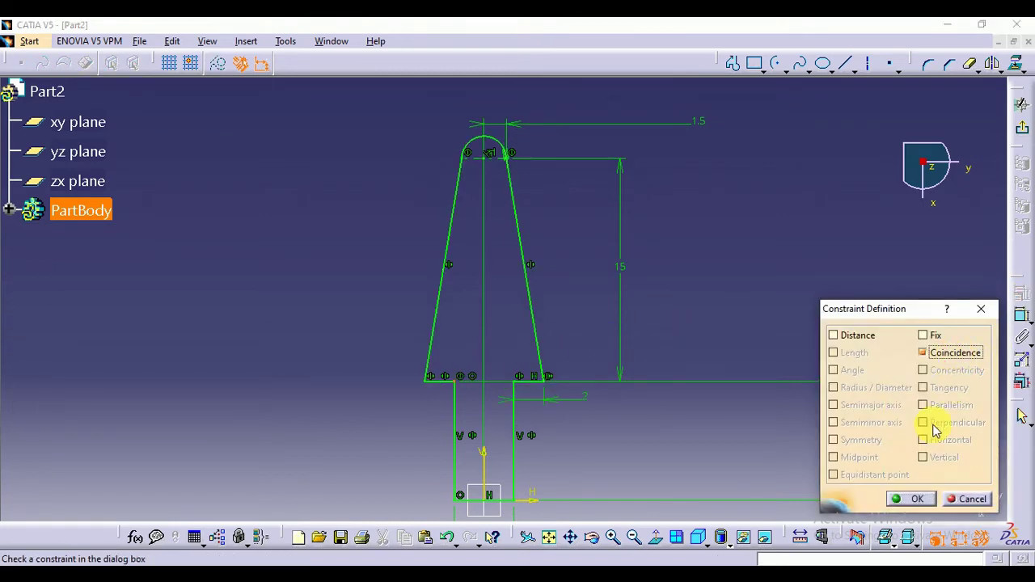
{"action": "left_click", "coordinate": [909, 499]}
{"action": "mouse_move", "coordinate": [712, 264]}
{"action": "middle_mouse_down"}
{"action": "mouse_move", "coordinate": [499, 369]}
{"action": "mouse_move", "coordinate": [667, 297]}
{"action": "mouse_move", "coordinate": [776, 282]}
{"action": "middle_mouse_up"}
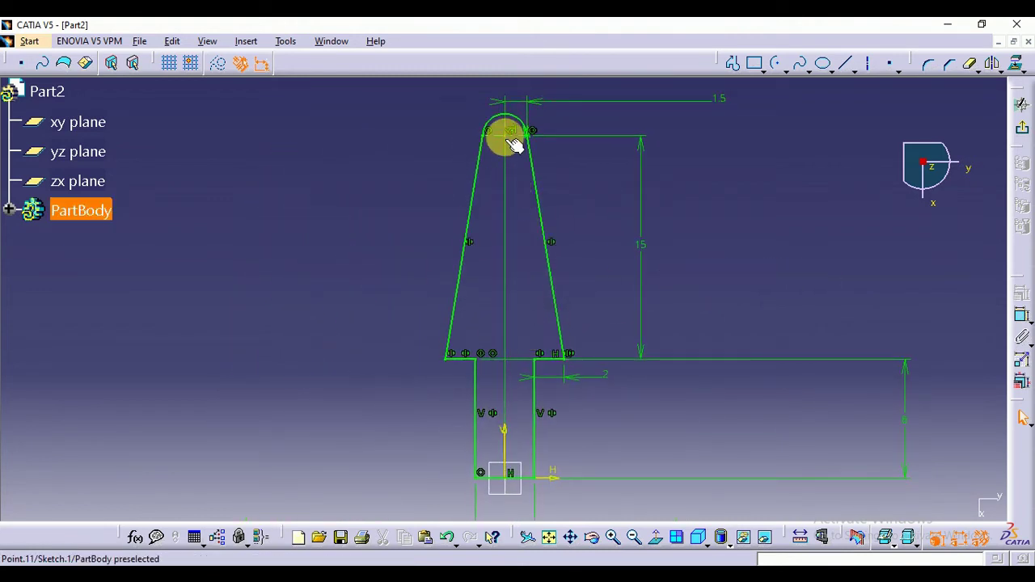
{"action": "left_click_drag", "start_coordinate": [504, 138], "coordinate": [513, 217]}
{"action": "left_click", "coordinate": [801, 225]}
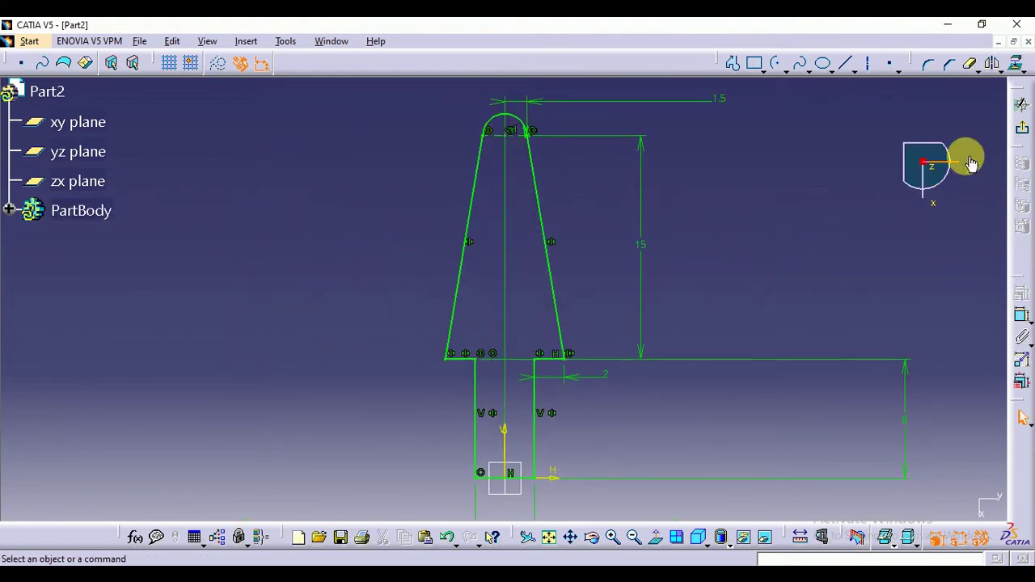
{"action": "left_click", "coordinate": [1024, 131]}
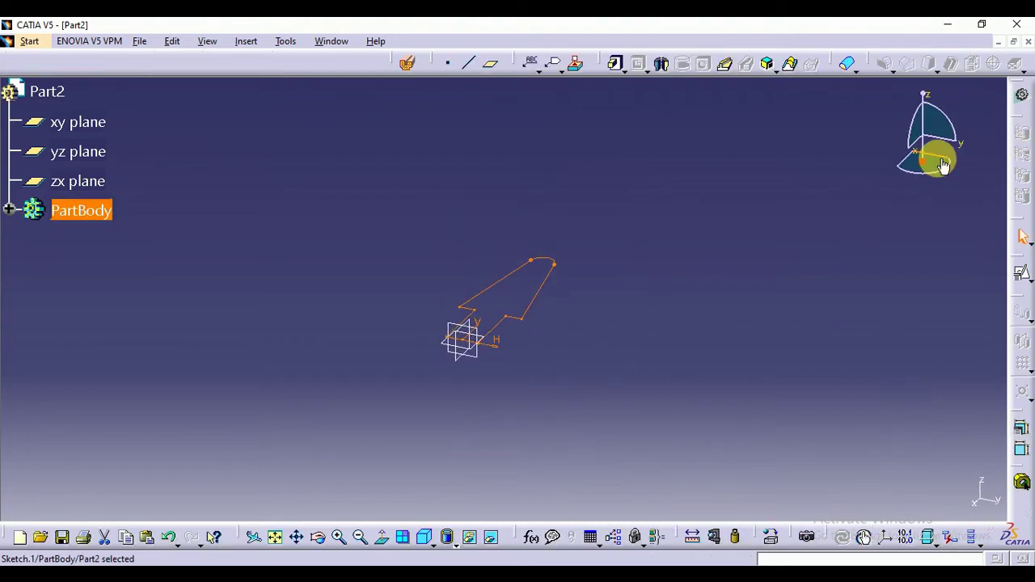
{"action": "left_click", "coordinate": [616, 65]}
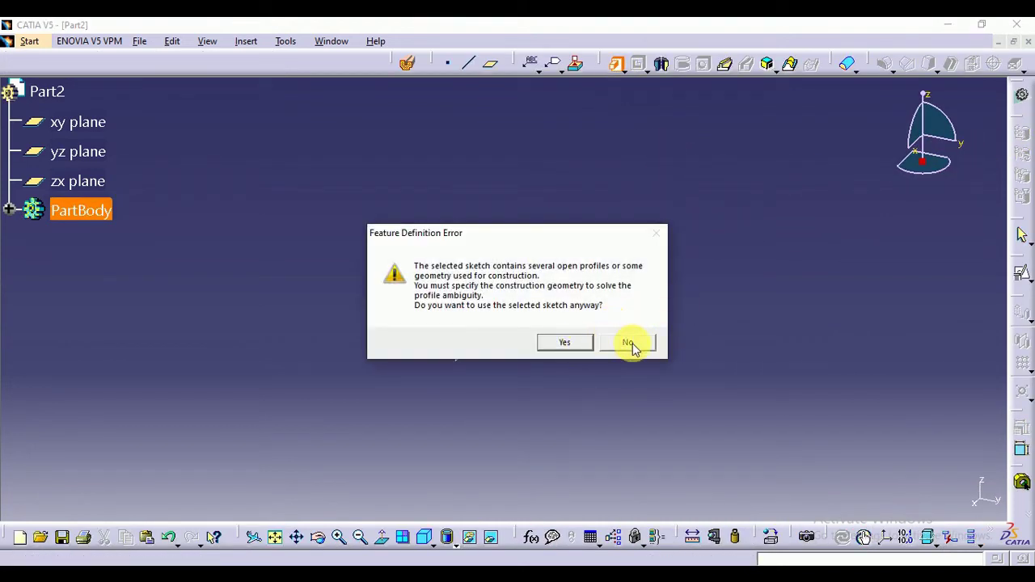
{"action": "left_click", "coordinate": [565, 343]}
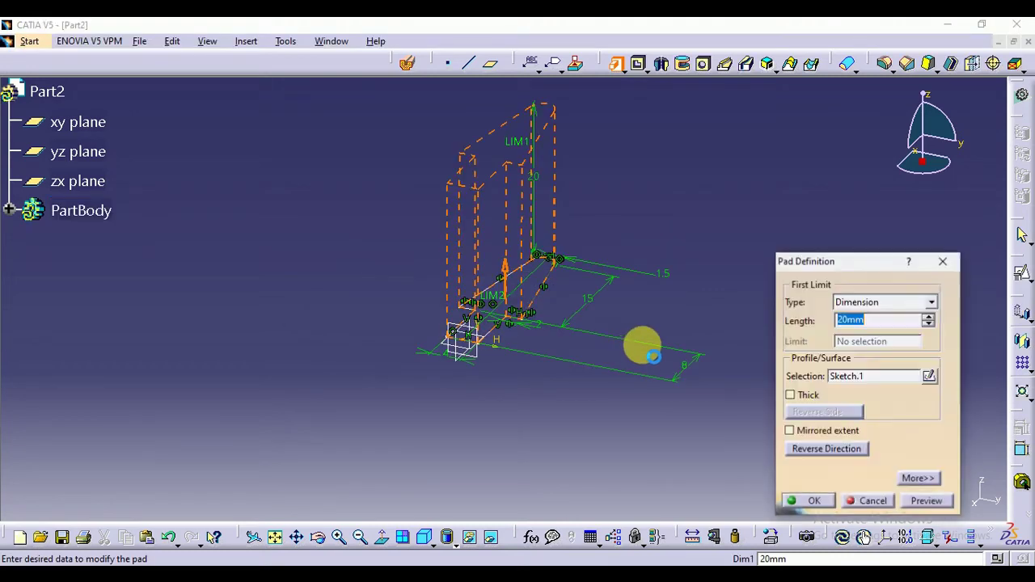
{"action": "left_click", "coordinate": [942, 261]}
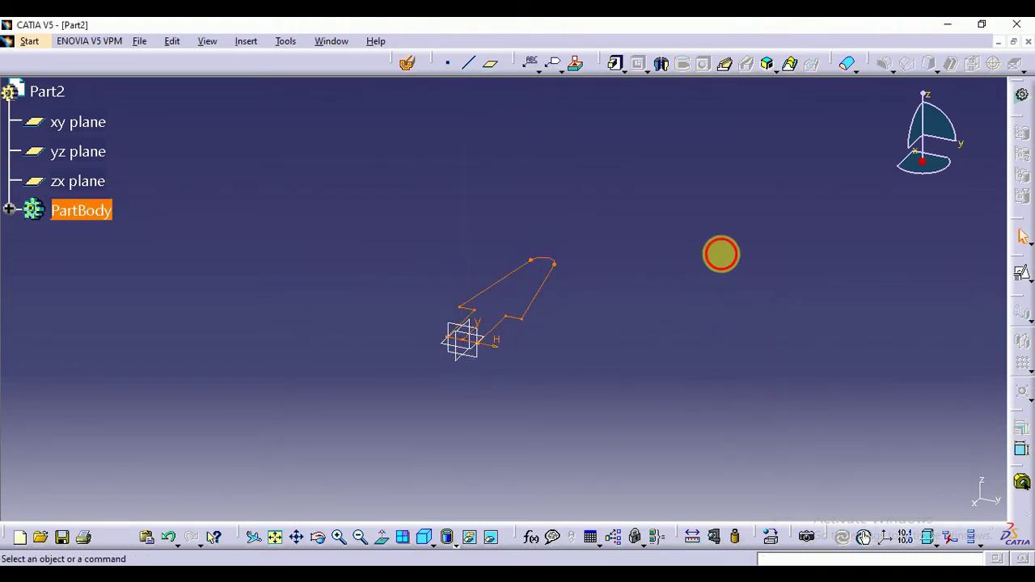
Reopen the profile sketch and delete the arc at its narrow end
{"action": "double_click", "coordinate": [547, 293]}
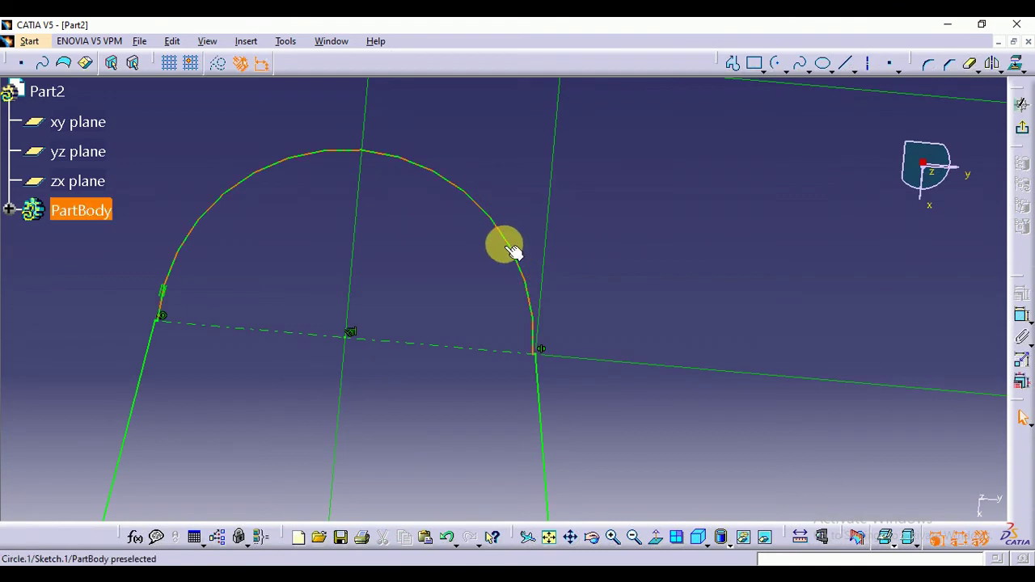
{"action": "right_click", "coordinate": [513, 250]}
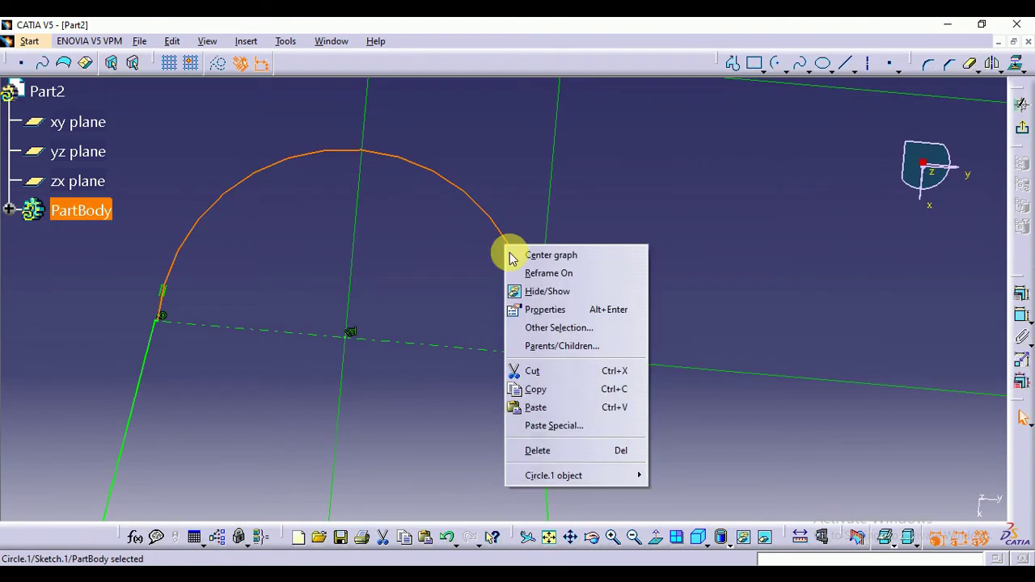
{"action": "left_click", "coordinate": [589, 448]}
Redraw the end arc with a 1.5 mm radius, centred on the dashed line's midpoint, between the slanted lines' upper endpoints
{"action": "mouse_move", "coordinate": [694, 212]}
{"action": "middle_mouse_down"}
{"action": "mouse_move", "coordinate": [670, 339]}
{"action": "mouse_move", "coordinate": [725, 356]}
{"action": "middle_mouse_up"}
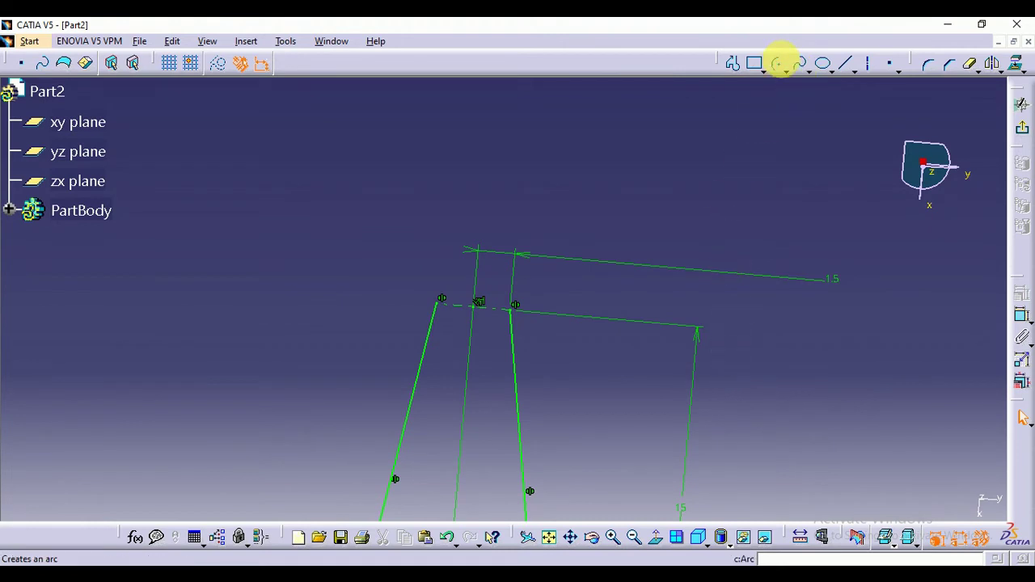
{"action": "left_click", "coordinate": [775, 64]}
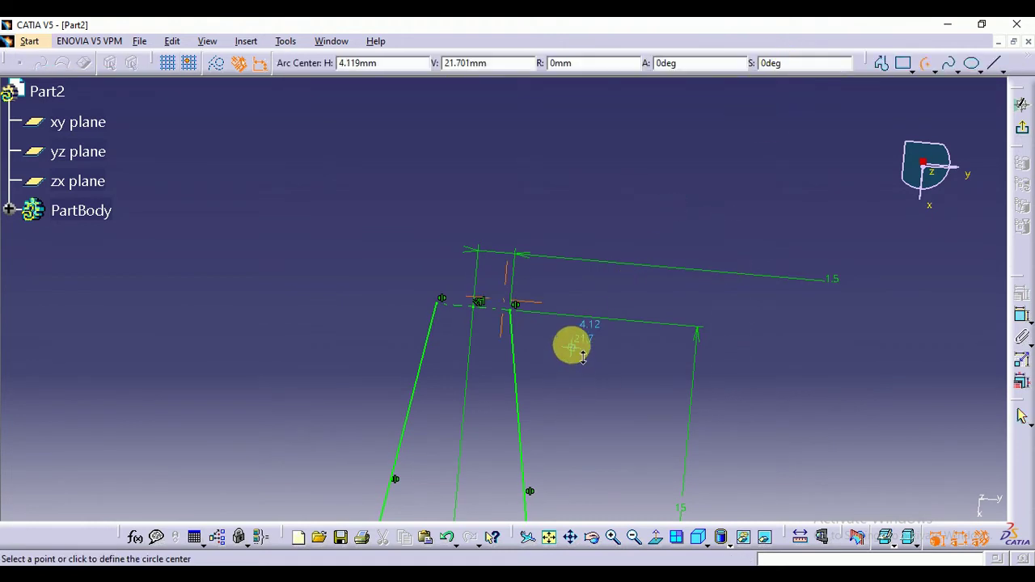
{"action": "middle_click_drag", "start_coordinate": [583, 356], "coordinate": [603, 215]}
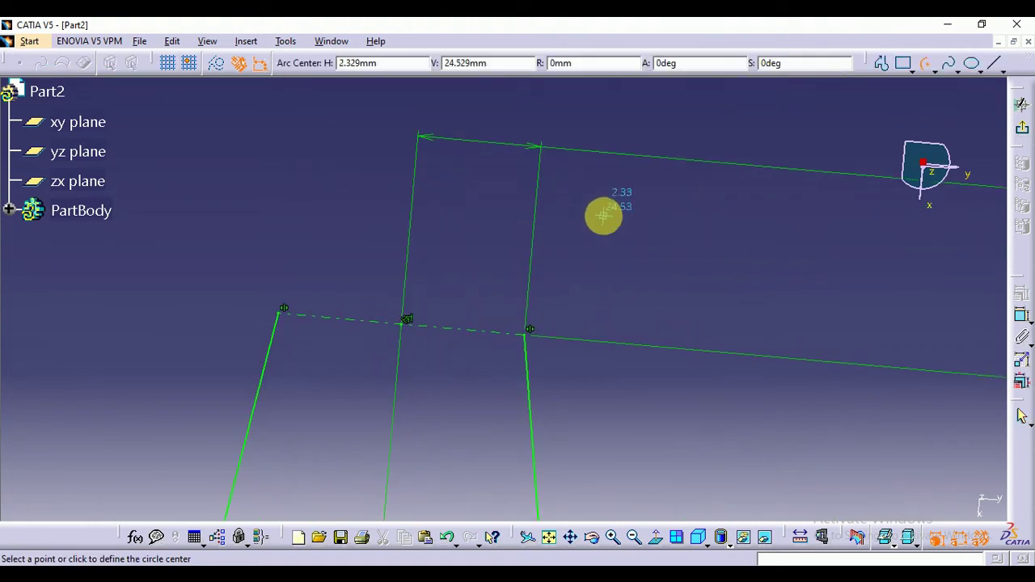
{"action": "left_click", "coordinate": [406, 321]}
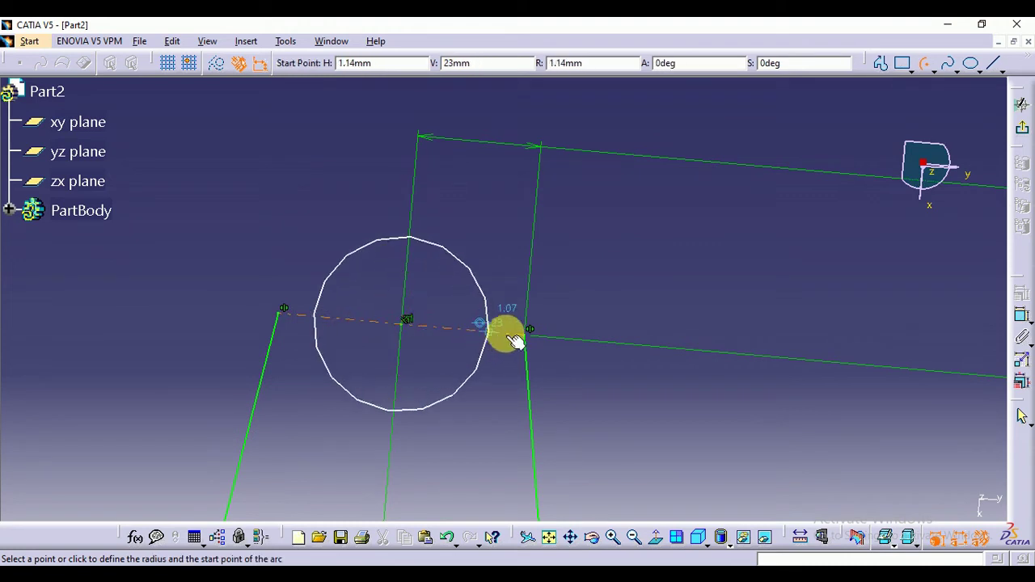
{"action": "left_click", "coordinate": [526, 333]}
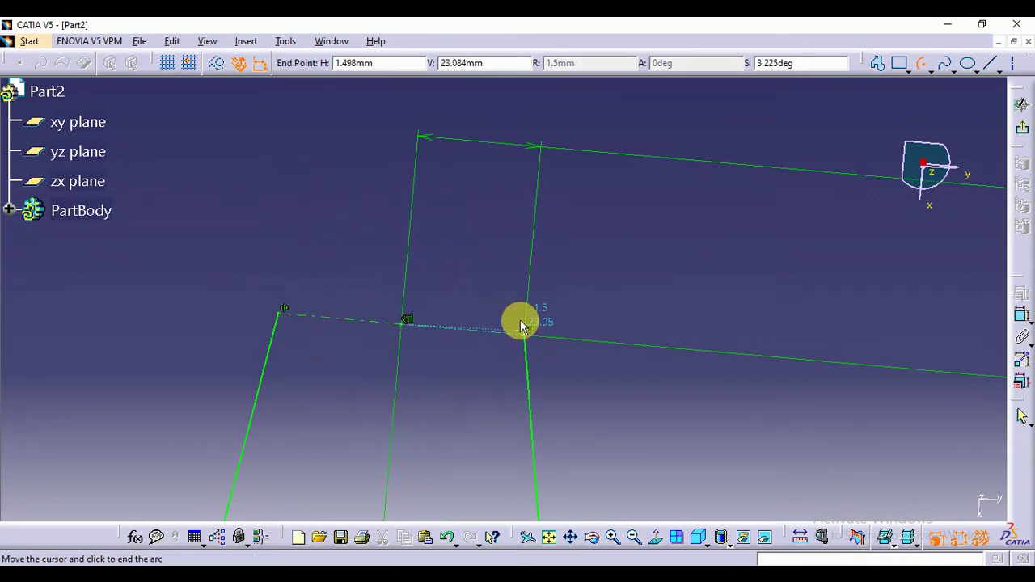
{"action": "left_click", "coordinate": [283, 312]}
{"action": "left_click", "coordinate": [678, 292]}
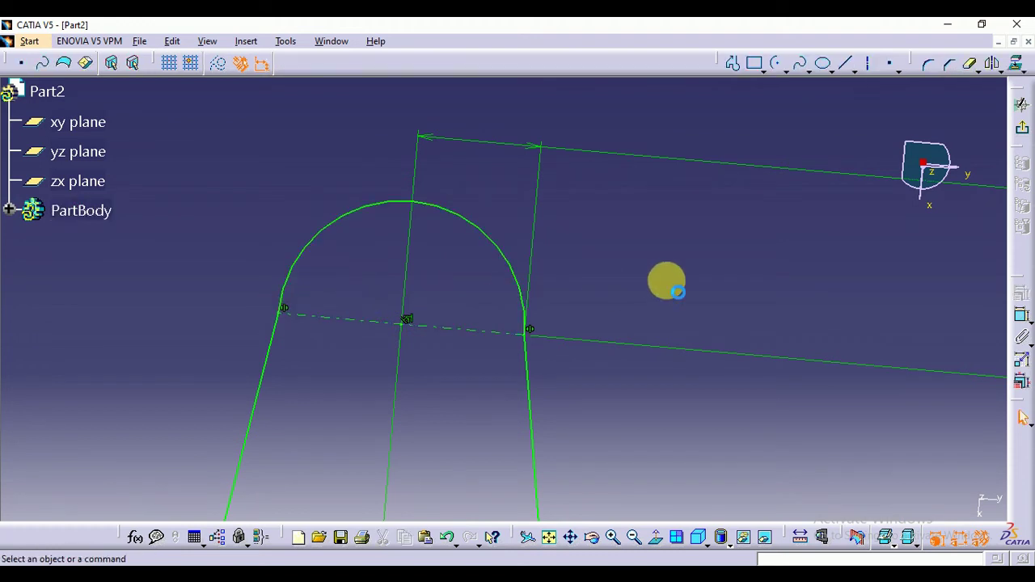
Exit the sketch and pad the closed profile to a length of 1 mm
{"action": "middle_click_drag", "start_coordinate": [653, 190], "coordinate": [624, 330]}
{"action": "left_click", "coordinate": [1024, 132]}
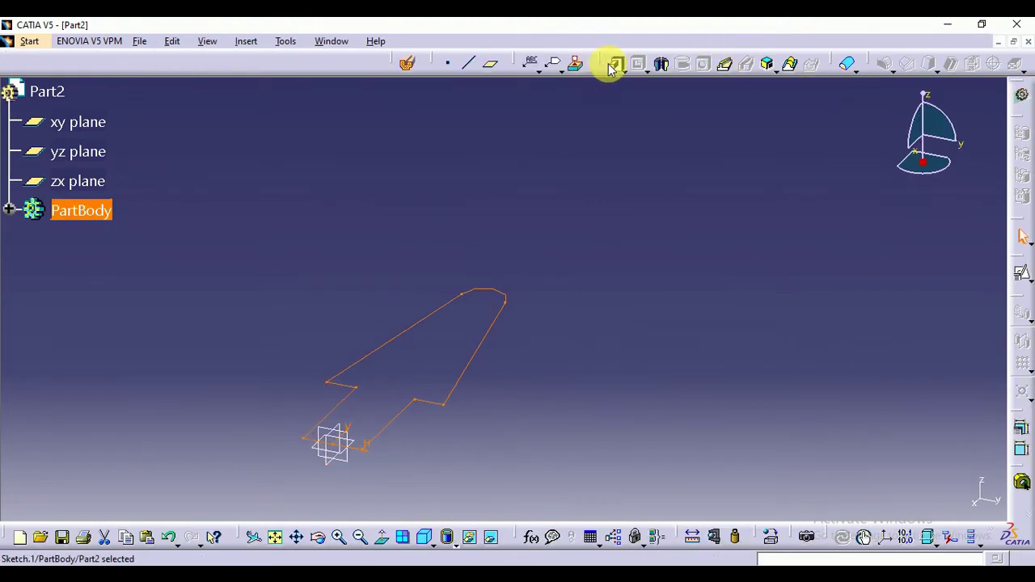
{"action": "left_click", "coordinate": [615, 65]}
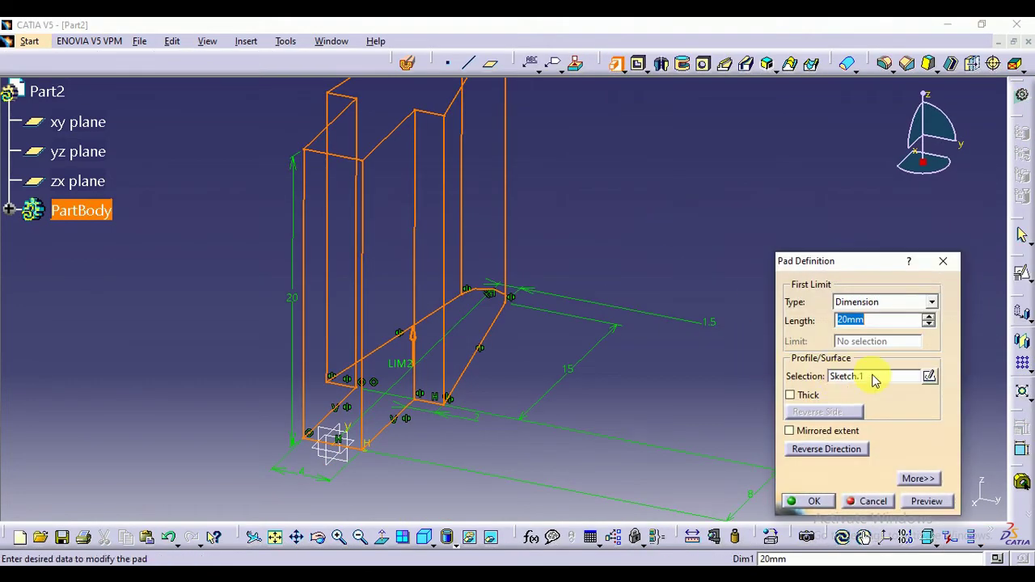
{"action": "left_click", "coordinate": [923, 503]}
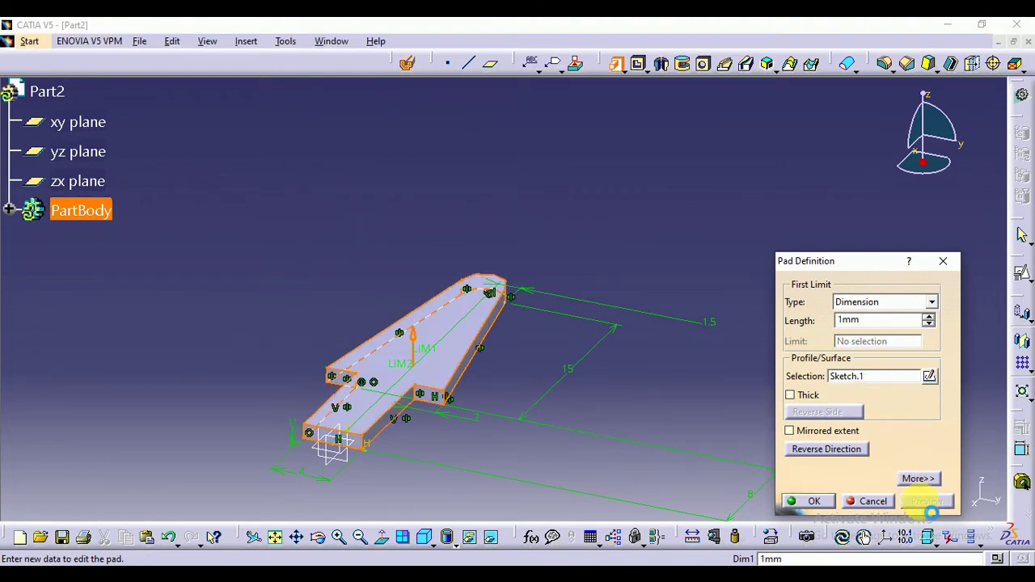
{"action": "left_click", "coordinate": [811, 502]}
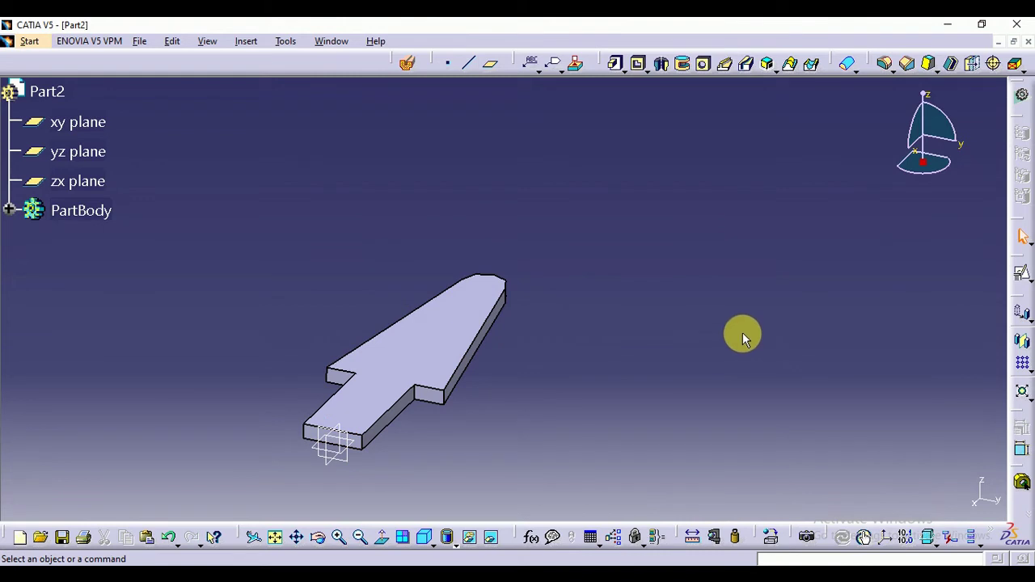
Start a positioned sketch on the zx plane with implicit origin and orientation
{"action": "middle_click_drag", "start_coordinate": [671, 356], "coordinate": [751, 355]}
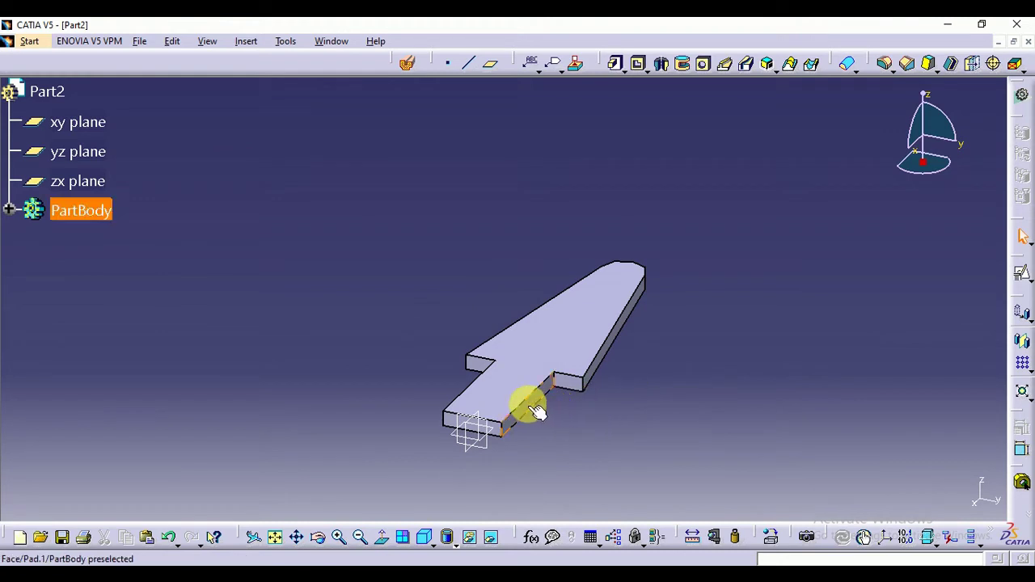
{"action": "left_click", "coordinate": [485, 424]}
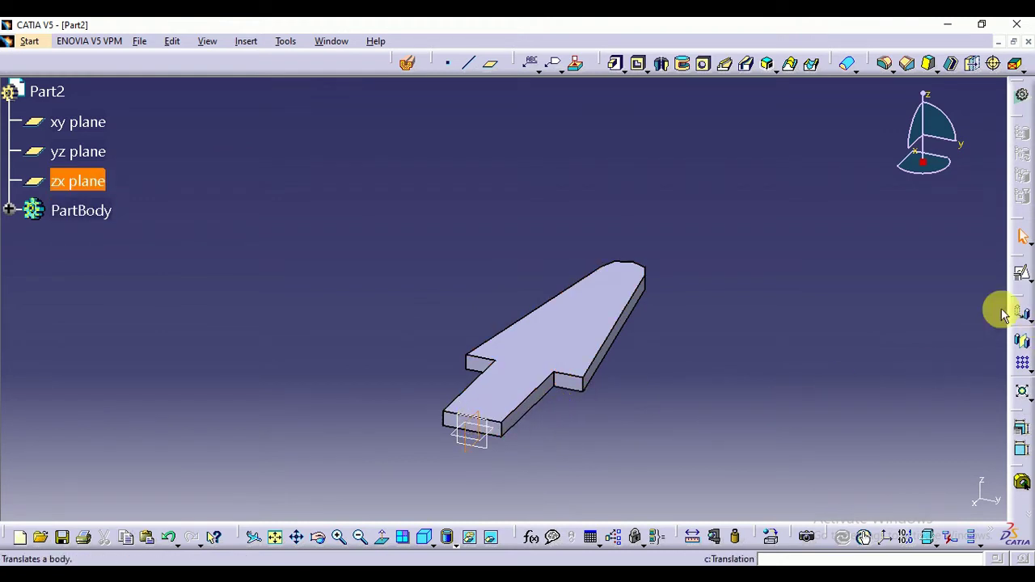
{"action": "left_click", "coordinate": [1022, 275]}
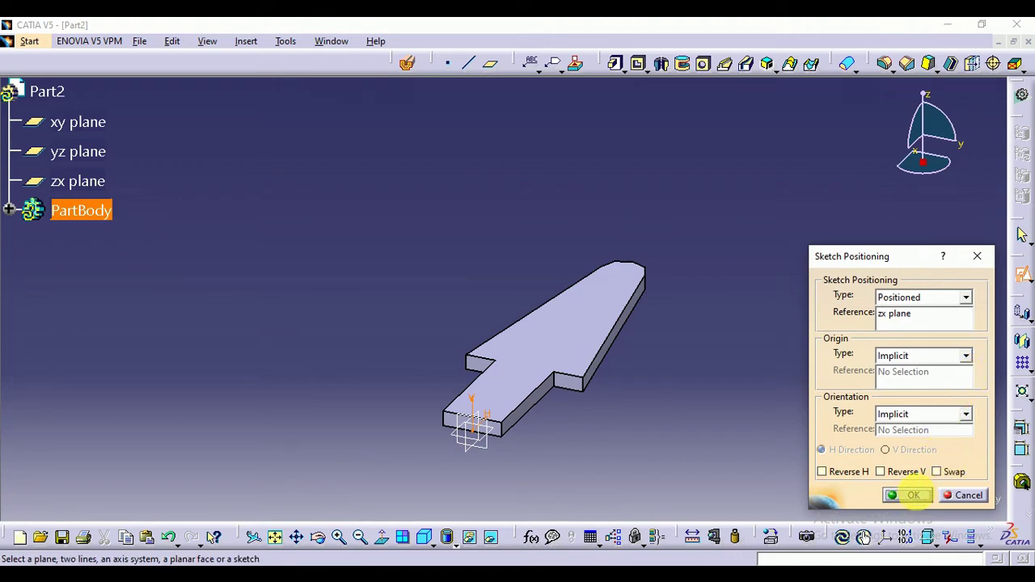
{"action": "left_click", "coordinate": [912, 493]}
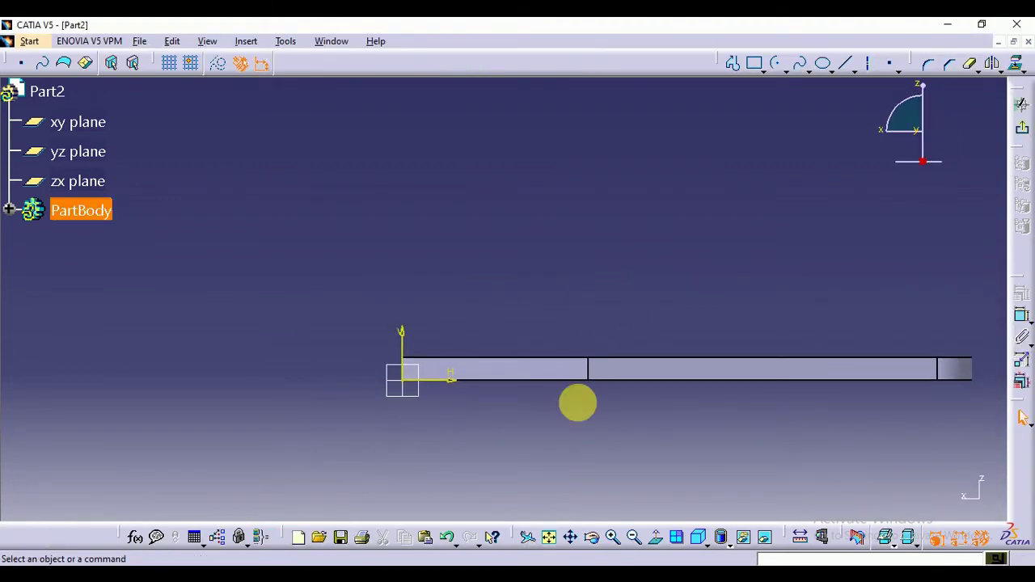
{"action": "mouse_move", "coordinate": [577, 403]}
{"action": "middle_mouse_down"}
{"action": "mouse_move", "coordinate": [561, 347]}
{"action": "mouse_move", "coordinate": [571, 254]}
{"action": "mouse_move", "coordinate": [575, 300]}
{"action": "middle_mouse_up"}
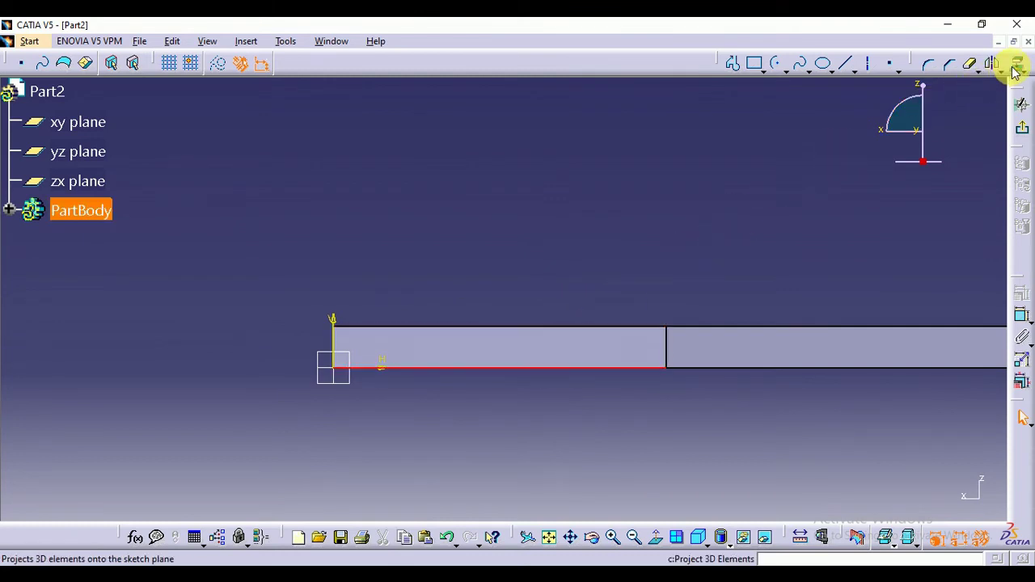
Make the projected lower edge construction geometry and draw a closed right triangle about 2.1 mm wide below it, starting at the origin
{"action": "left_click", "coordinate": [218, 63]}
{"action": "left_click", "coordinate": [275, 119]}
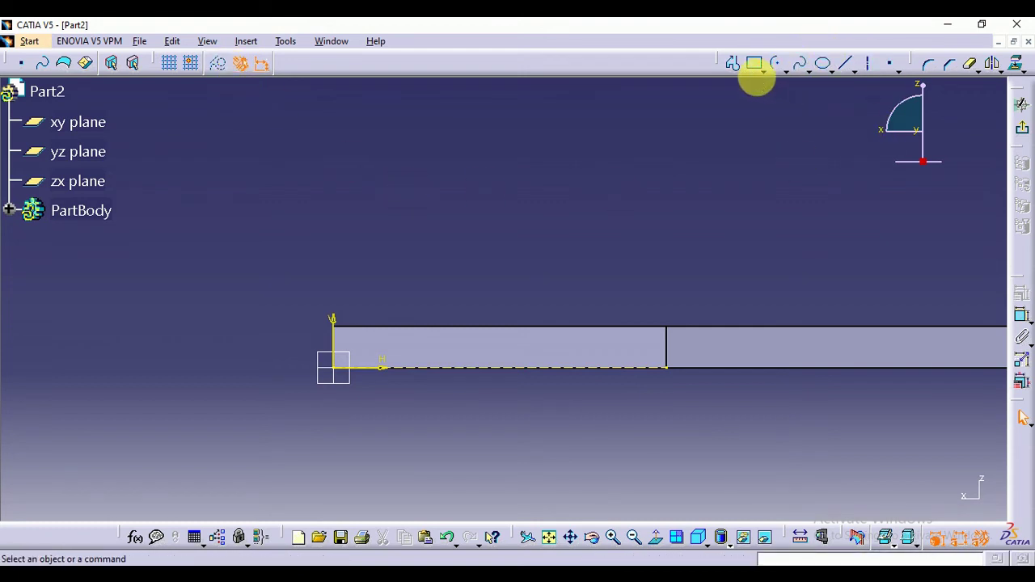
{"action": "left_click", "coordinate": [736, 64]}
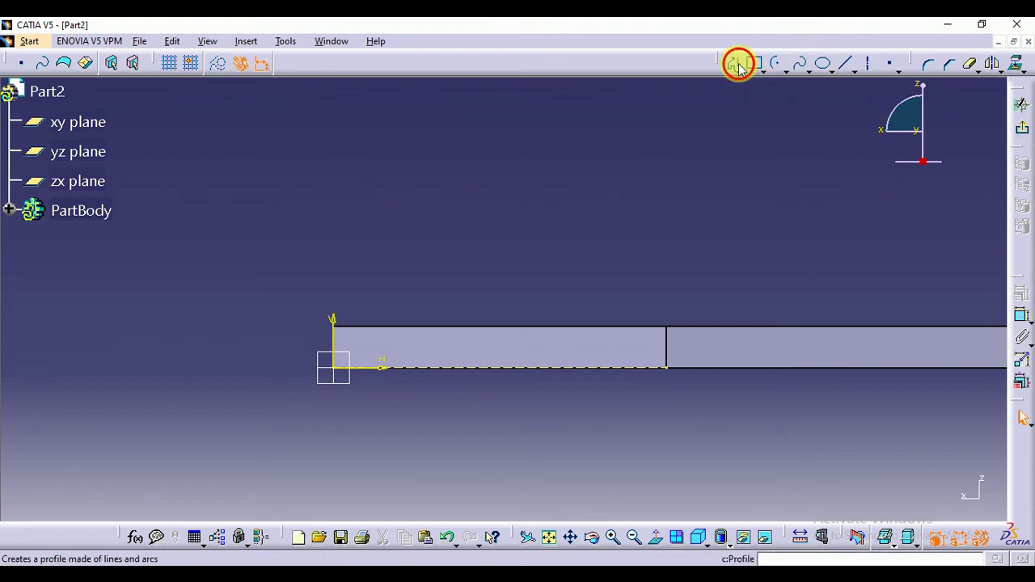
{"action": "left_click", "coordinate": [340, 374]}
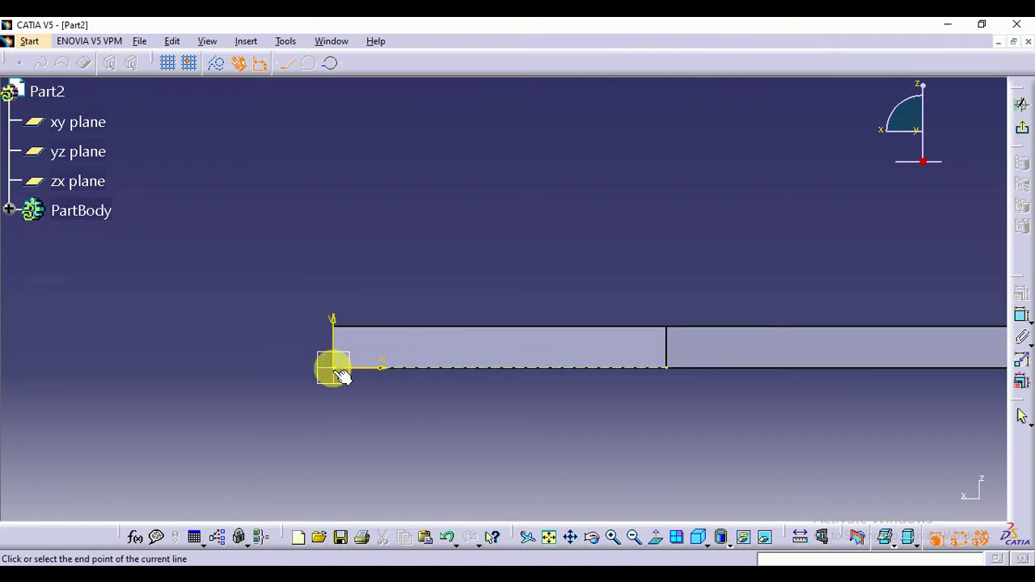
{"action": "left_click", "coordinate": [420, 368]}
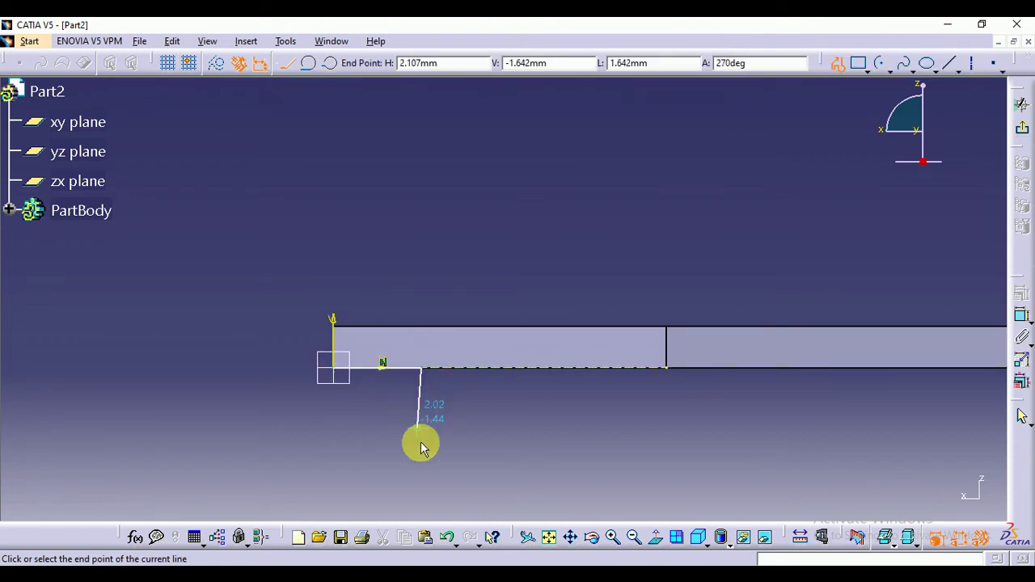
{"action": "left_click", "coordinate": [421, 485]}
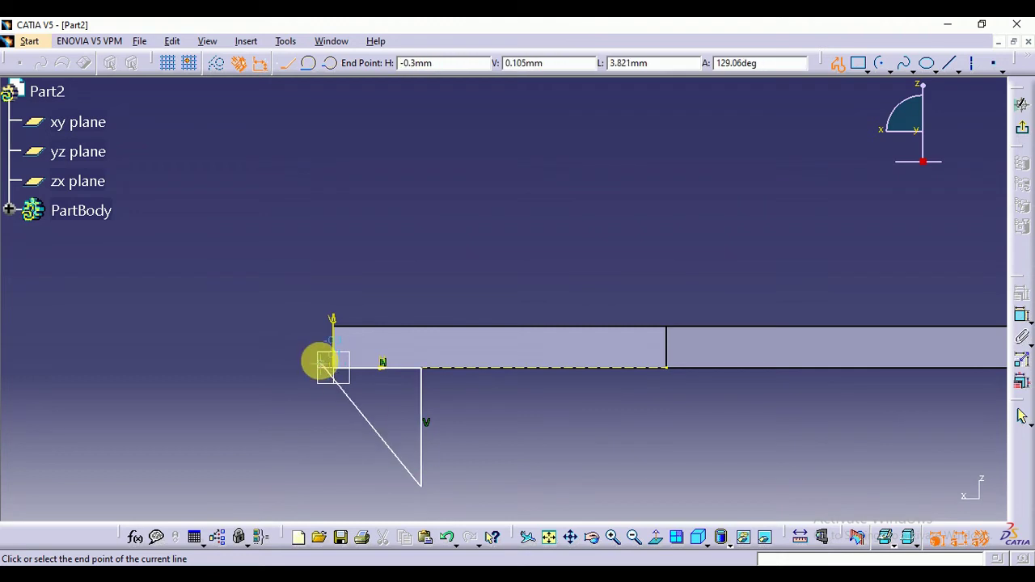
{"action": "left_click", "coordinate": [341, 374]}
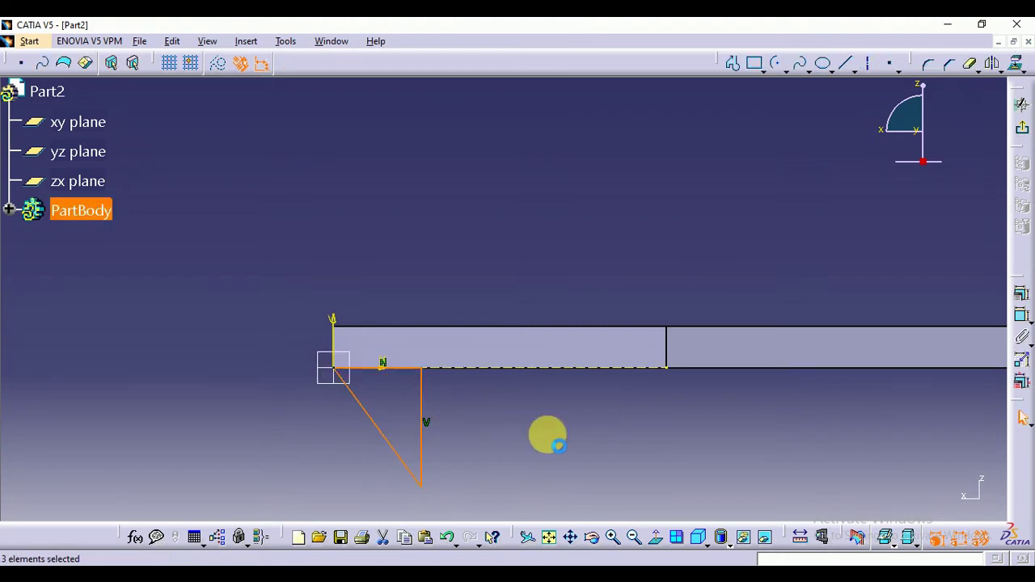
Dimension the triangle's horizontal side to 1.5 mm and its vertical side to 3 mm
{"action": "left_click", "coordinate": [1021, 318]}
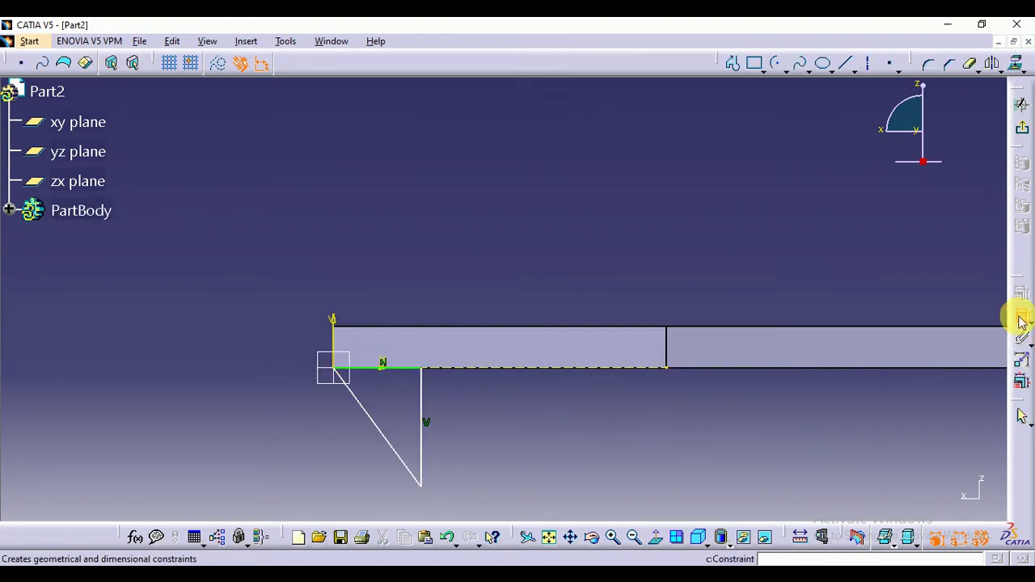
{"action": "left_click", "coordinate": [414, 371]}
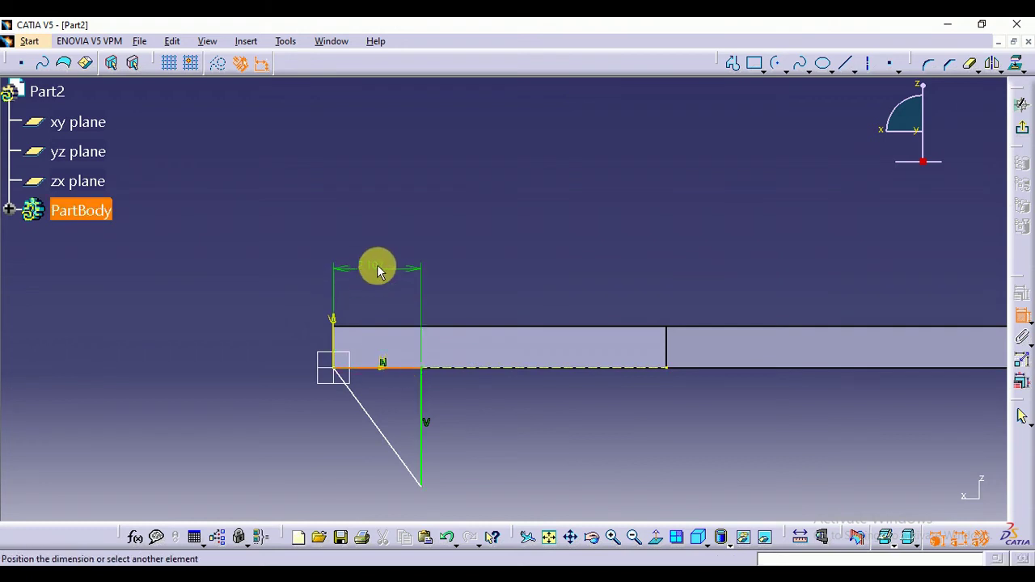
{"action": "double_click", "coordinate": [385, 254]}
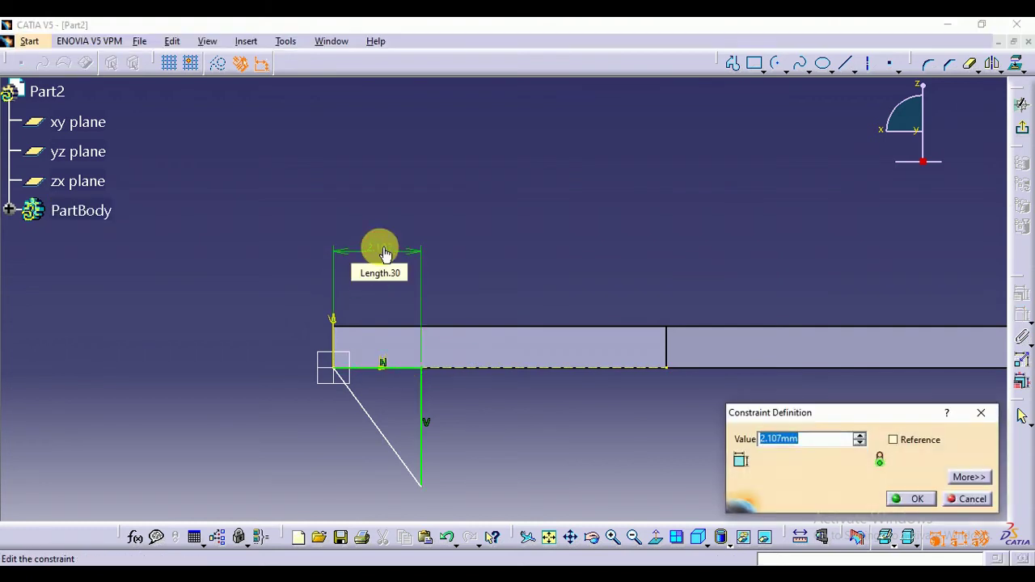
{"action": "key", "text": "Return"}
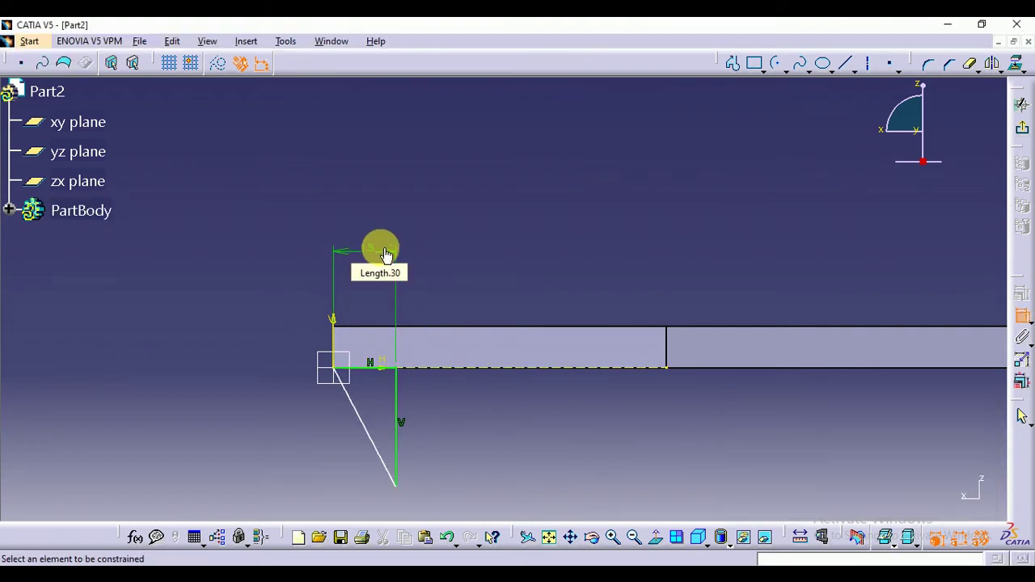
{"action": "left_click", "coordinate": [401, 409]}
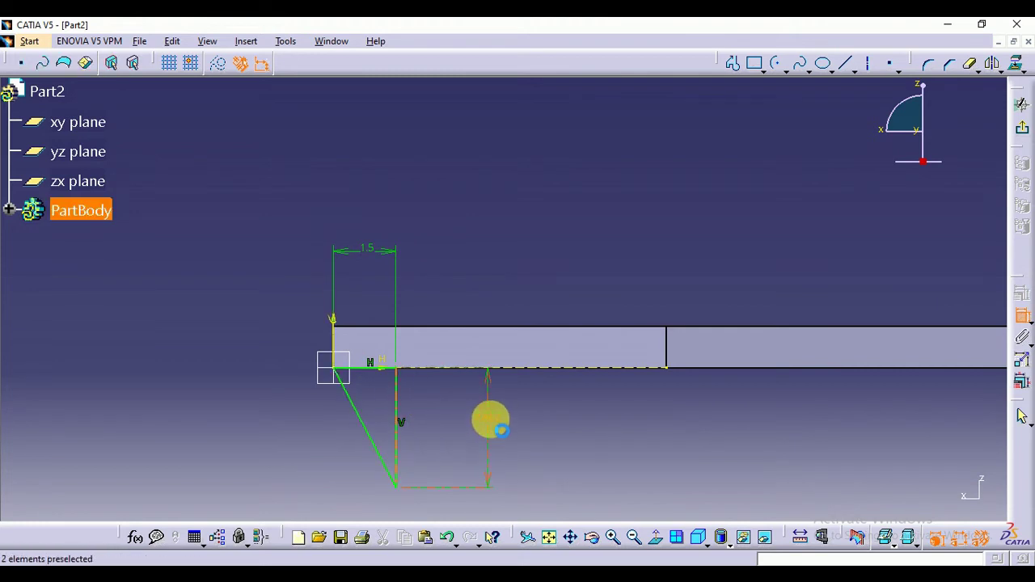
{"action": "double_click", "coordinate": [495, 425]}
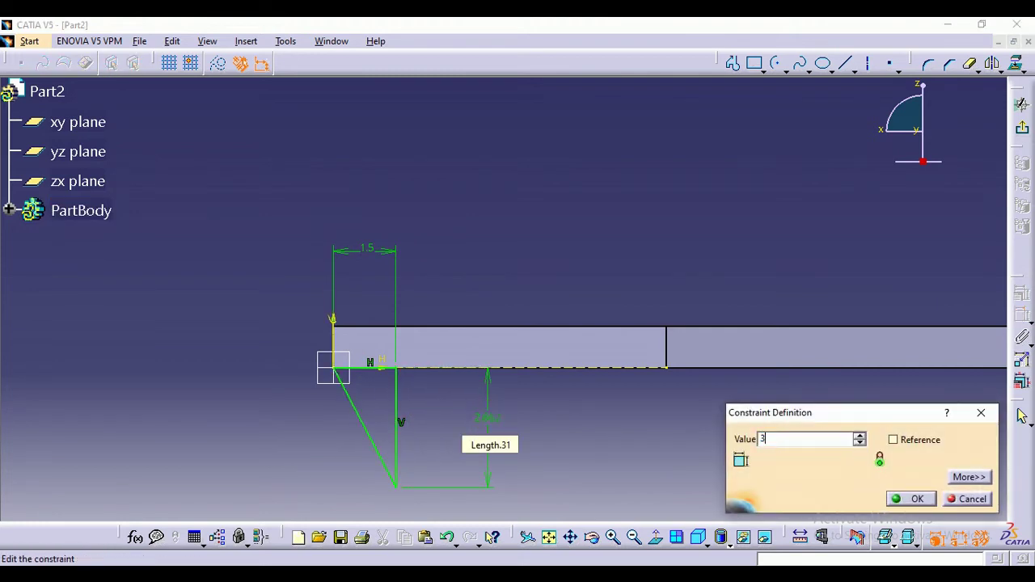
{"action": "type", "text": "3"}
{"action": "key", "text": "Return"}
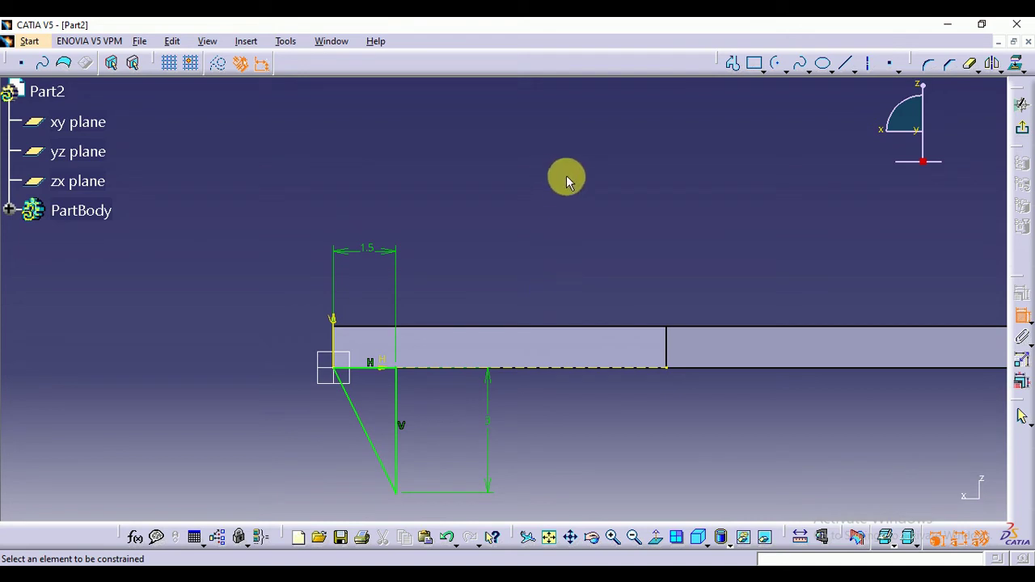
Exit the sketch and start a pad of the triangle with its first limit up to the narrow stem's side face
{"action": "mouse_move", "coordinate": [592, 148]}
{"action": "middle_mouse_down"}
{"action": "mouse_move", "coordinate": [580, 222]}
{"action": "mouse_move", "coordinate": [543, 258]}
{"action": "middle_mouse_up"}
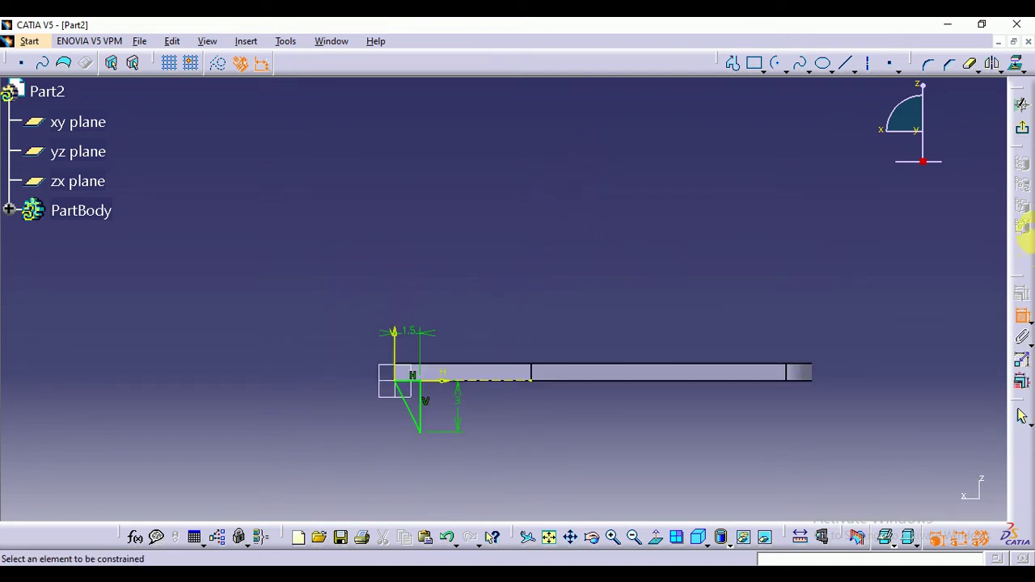
{"action": "left_click", "coordinate": [1023, 133]}
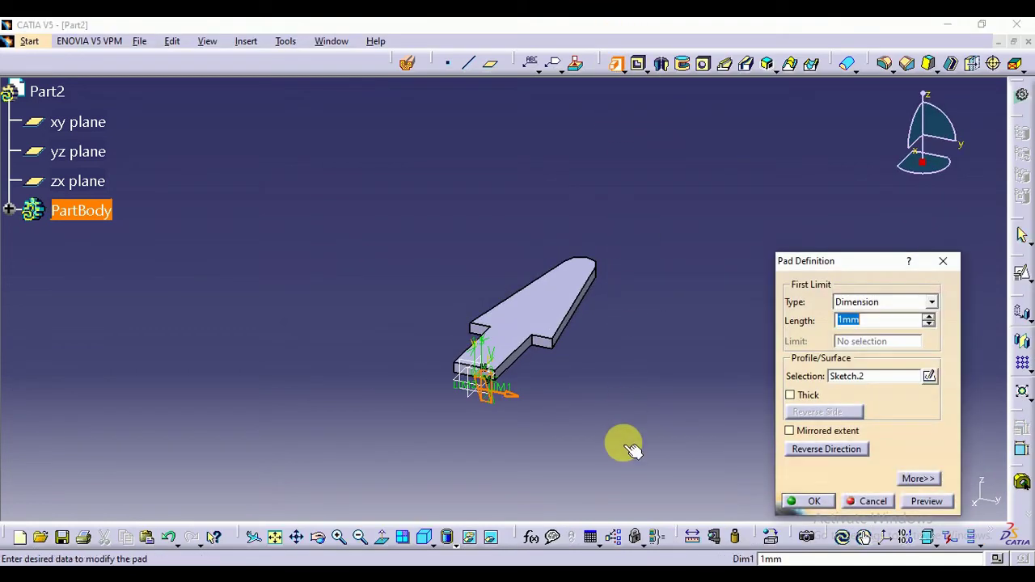
{"action": "middle_click_drag", "start_coordinate": [619, 441], "coordinate": [653, 332]}
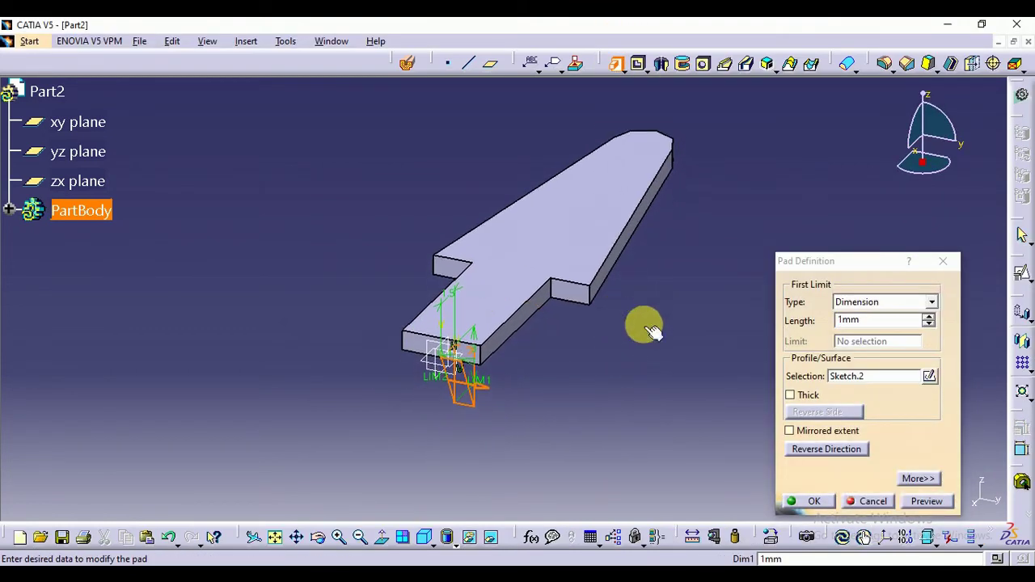
{"action": "left_click", "coordinate": [870, 303]}
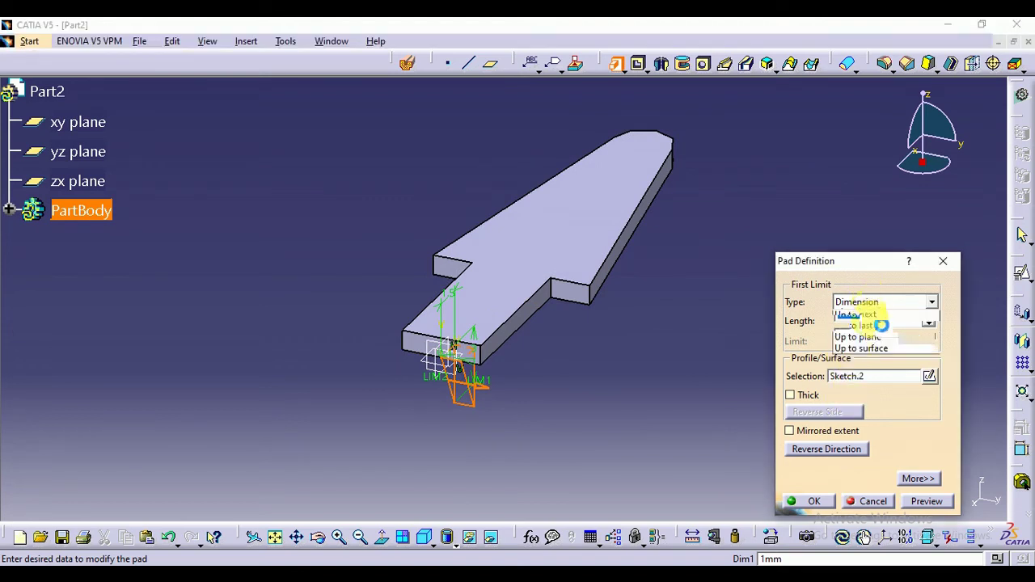
{"action": "left_click", "coordinate": [870, 352]}
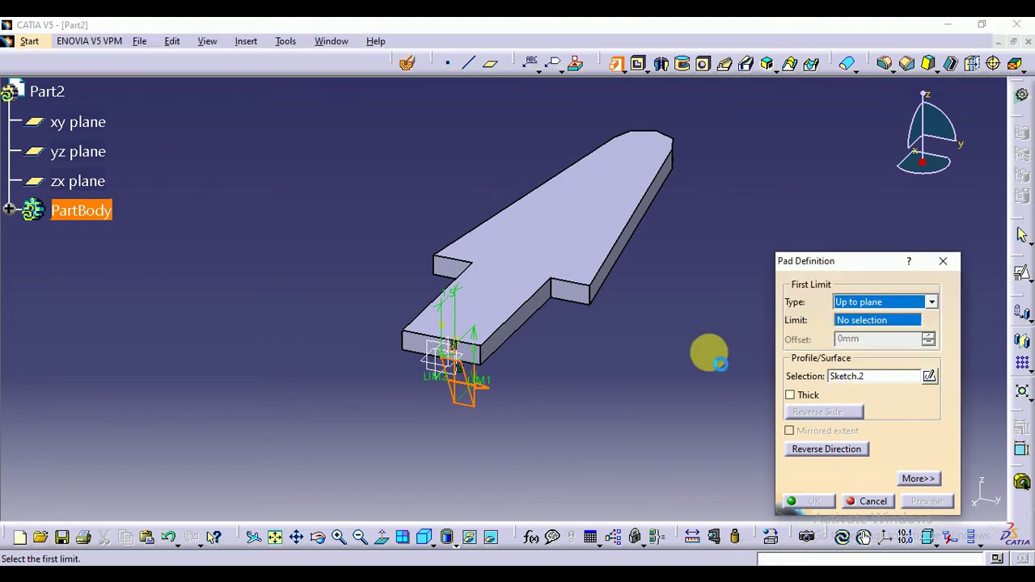
{"action": "left_click", "coordinate": [526, 333]}
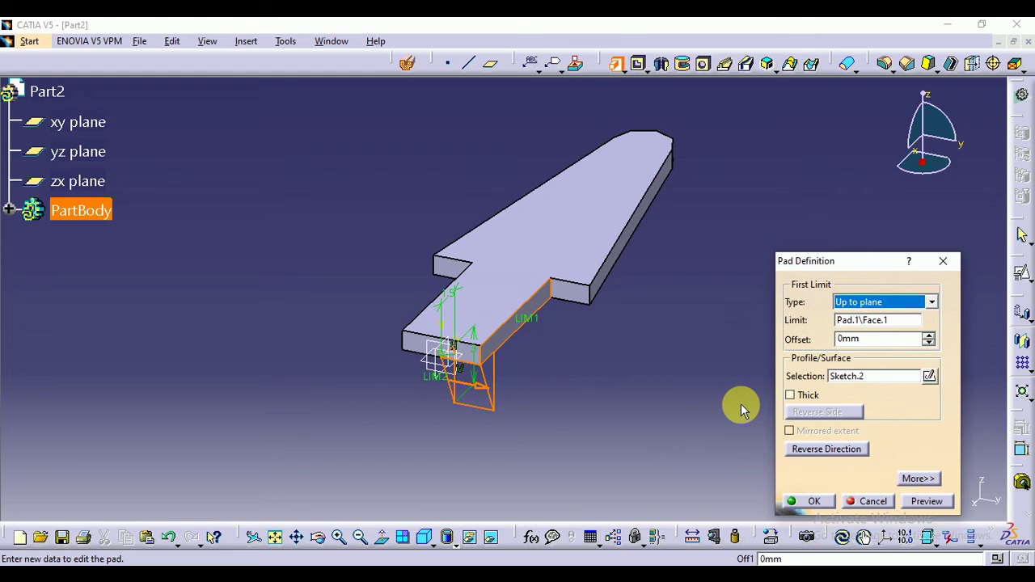
Set the pad's second limit up to the stem's opposite side face and create the pad
{"action": "left_click", "coordinate": [918, 479]}
{"action": "left_click", "coordinate": [1015, 302]}
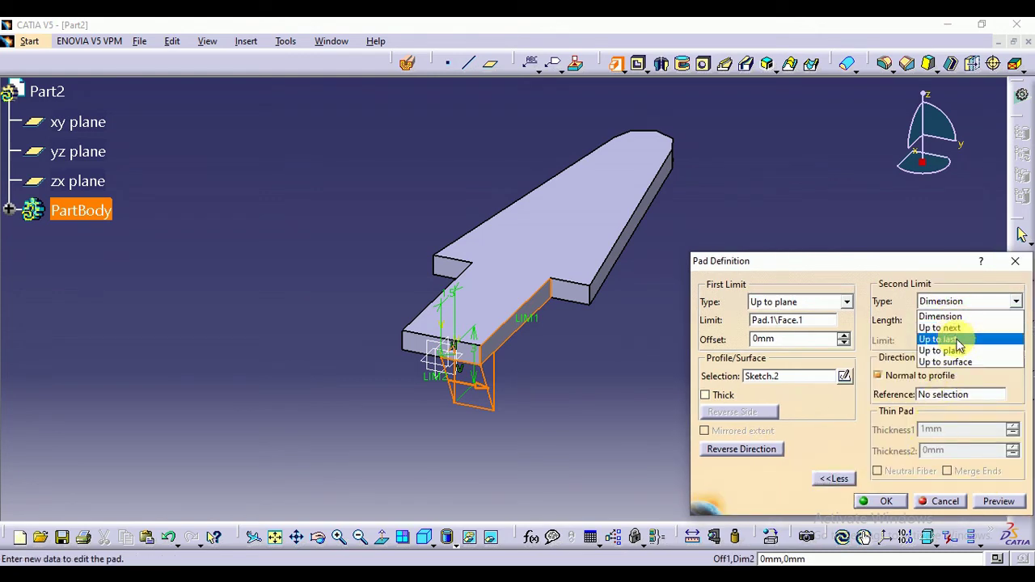
{"action": "left_click", "coordinate": [959, 352]}
{"action": "middle_click_drag", "start_coordinate": [307, 302], "coordinate": [491, 326]}
{"action": "left_click", "coordinate": [492, 326]}
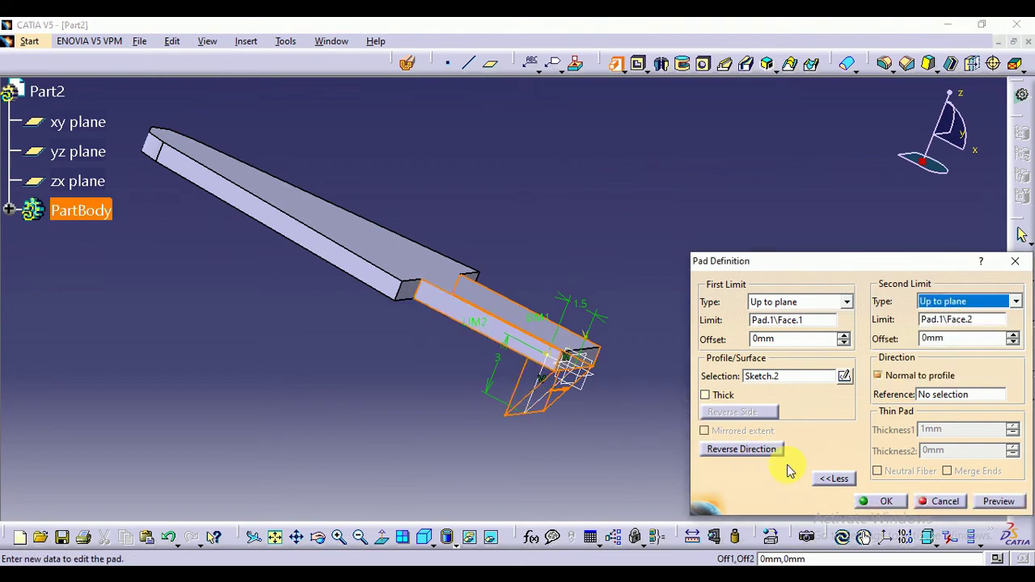
{"action": "left_click", "coordinate": [869, 501]}
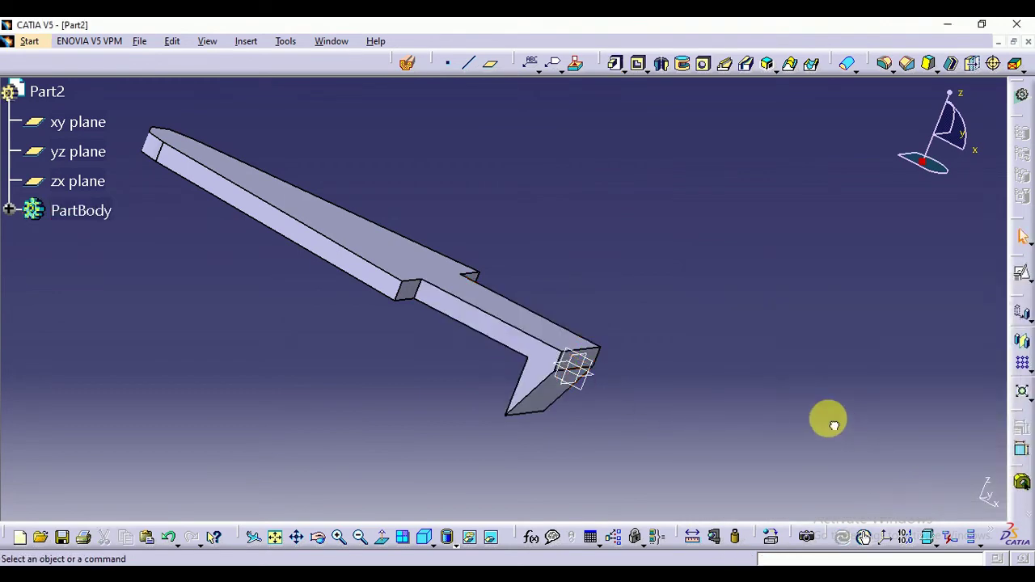
Start a positioned sketch on the stem's end face with implicit origin and orientation
{"action": "key", "text": "Down"}
{"action": "key", "text": "Down"}
{"action": "key", "text": "Down"}
{"action": "key", "text": "Down"}
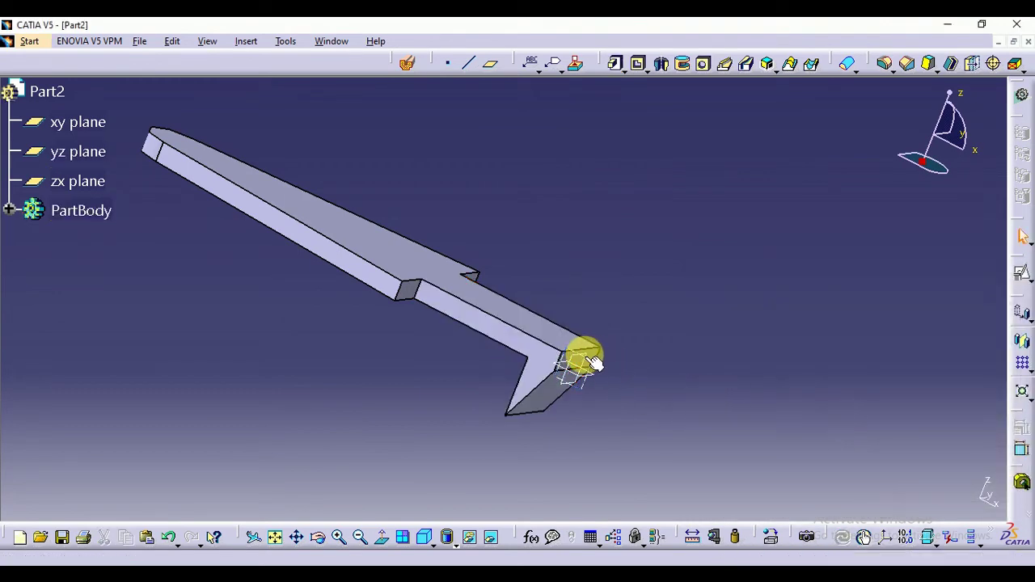
{"action": "left_click", "coordinate": [587, 363]}
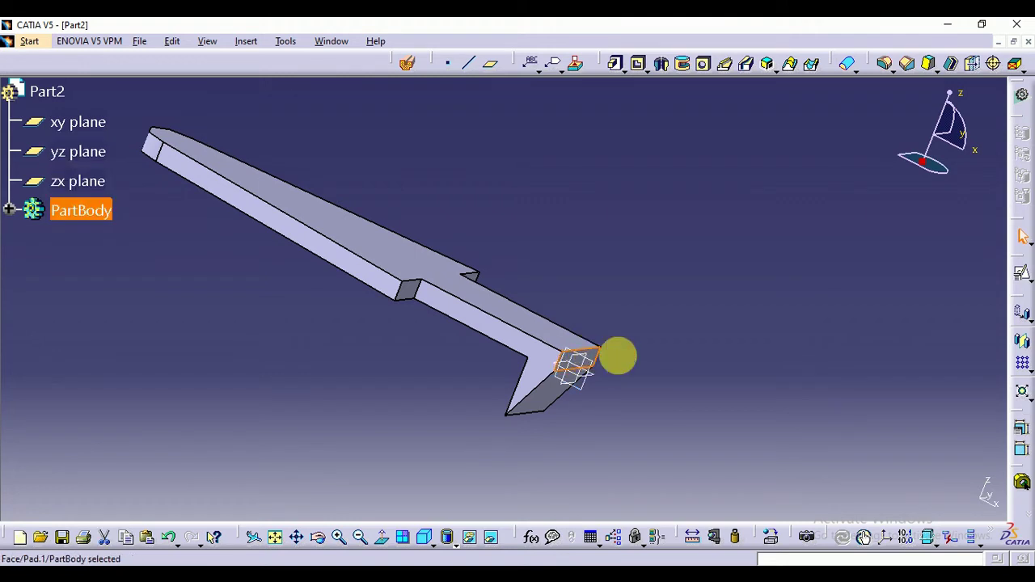
{"action": "left_click", "coordinate": [1021, 275]}
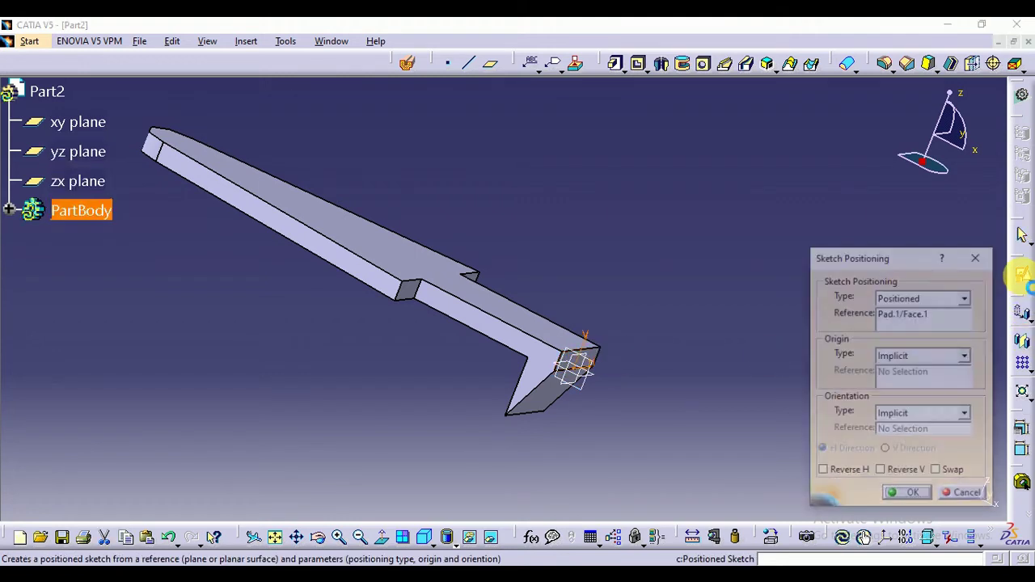
{"action": "left_click", "coordinate": [914, 495]}
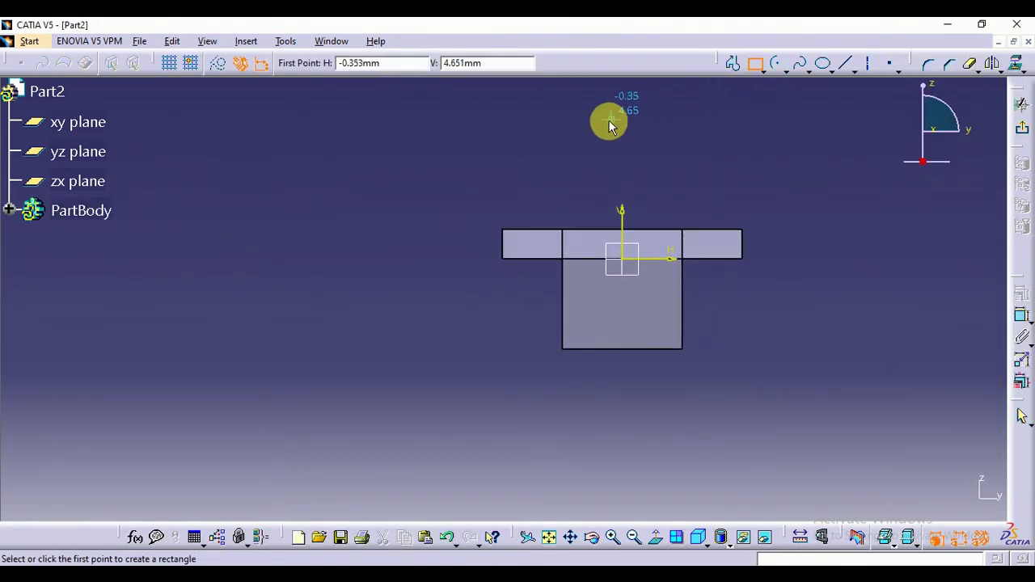
Draw an upright rectangle about 3.1 mm wide and 11.3 mm tall, extending above and below the body
{"action": "left_click", "coordinate": [574, 108]}
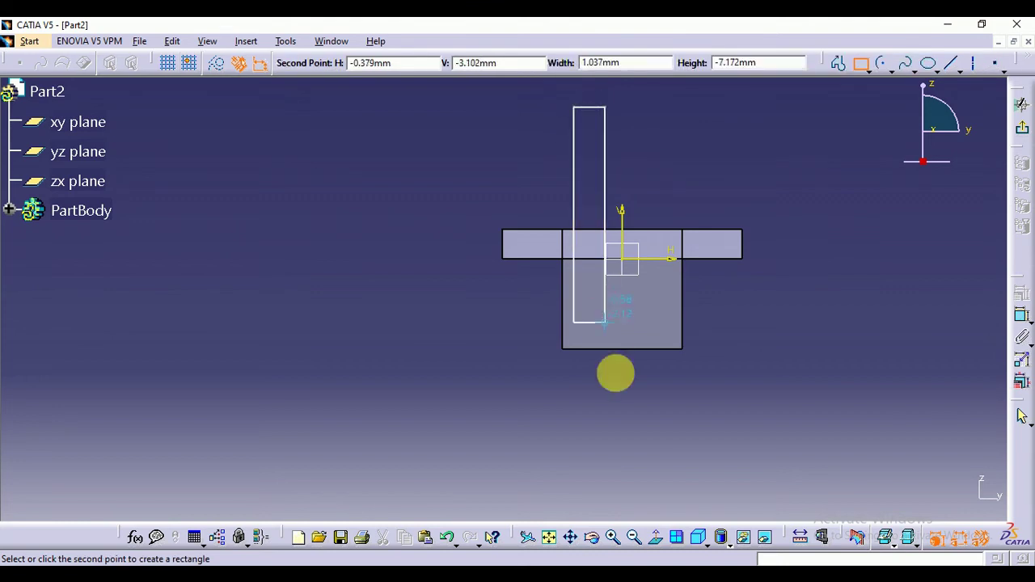
{"action": "left_click", "coordinate": [665, 444]}
{"action": "left_click", "coordinate": [744, 410]}
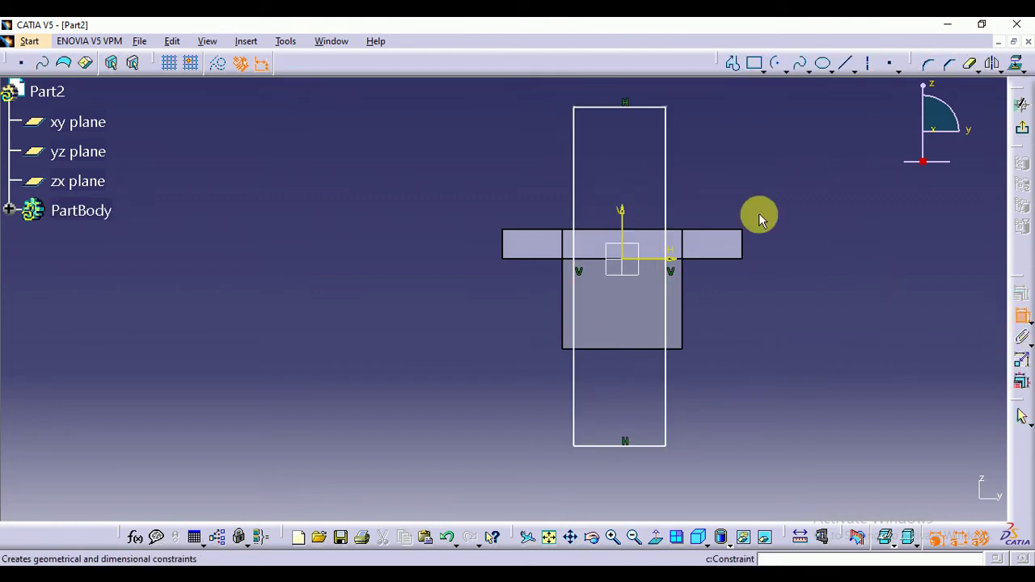
Constrain the rectangle's two vertical sides to be symmetric about the sketch's vertical axis
{"action": "left_click", "coordinate": [665, 167]}
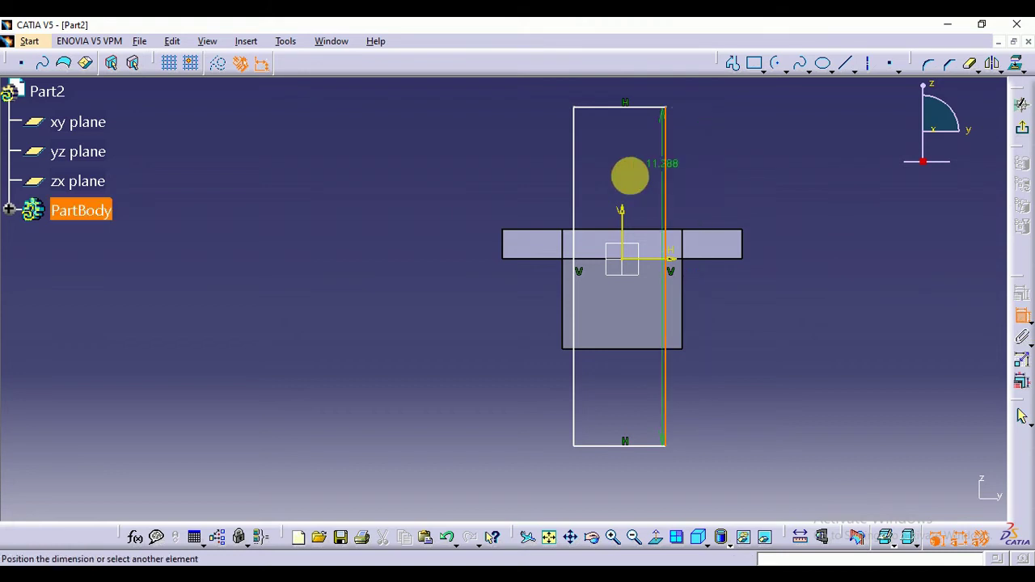
{"action": "left_click", "coordinate": [576, 166]}
{"action": "right_click", "coordinate": [776, 101]}
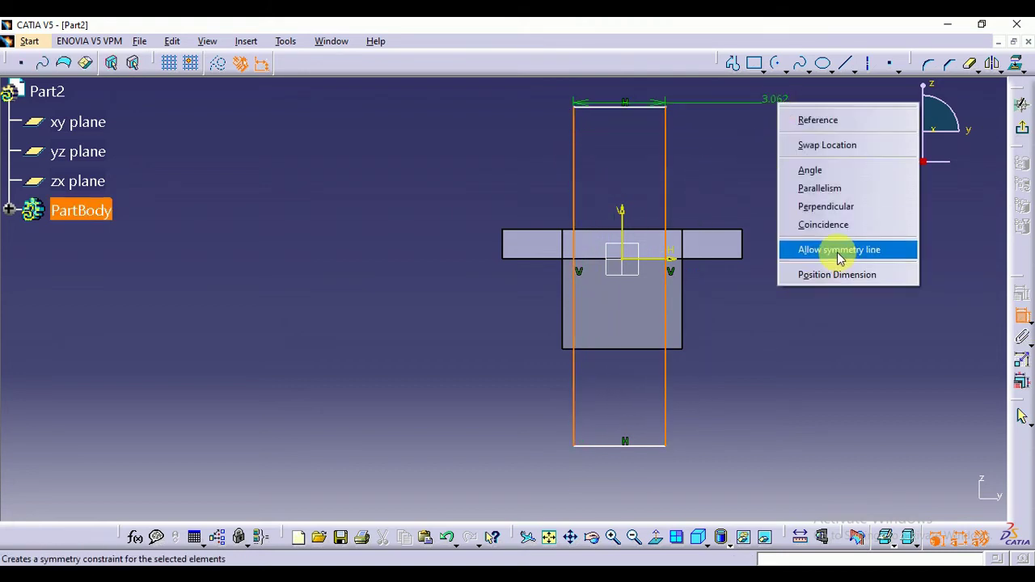
{"action": "left_click", "coordinate": [838, 251]}
{"action": "left_click", "coordinate": [623, 217]}
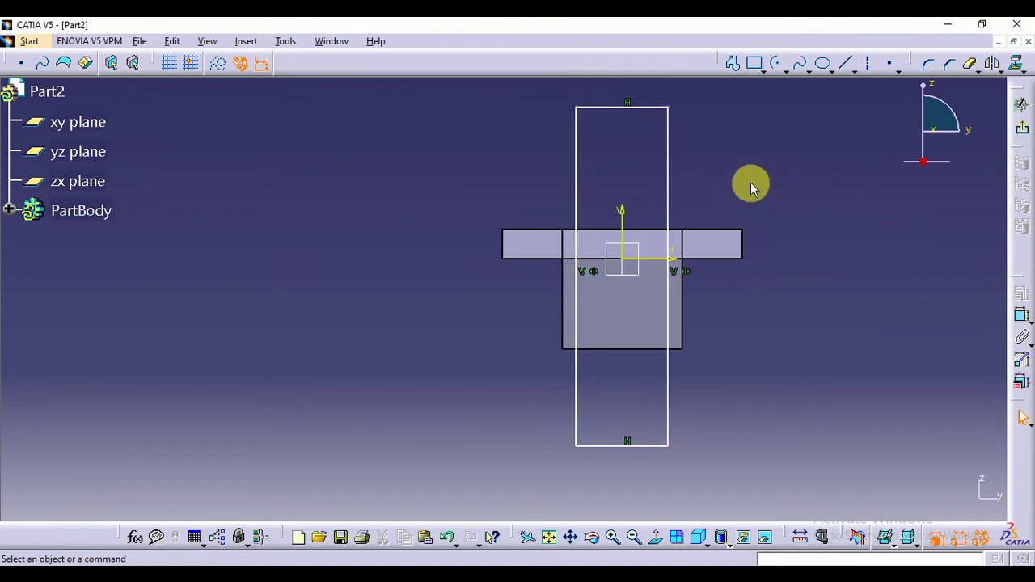
Dimension the rectangle's width to 3 mm along its upper edge
{"action": "middle_click_drag", "start_coordinate": [751, 180], "coordinate": [773, 211]}
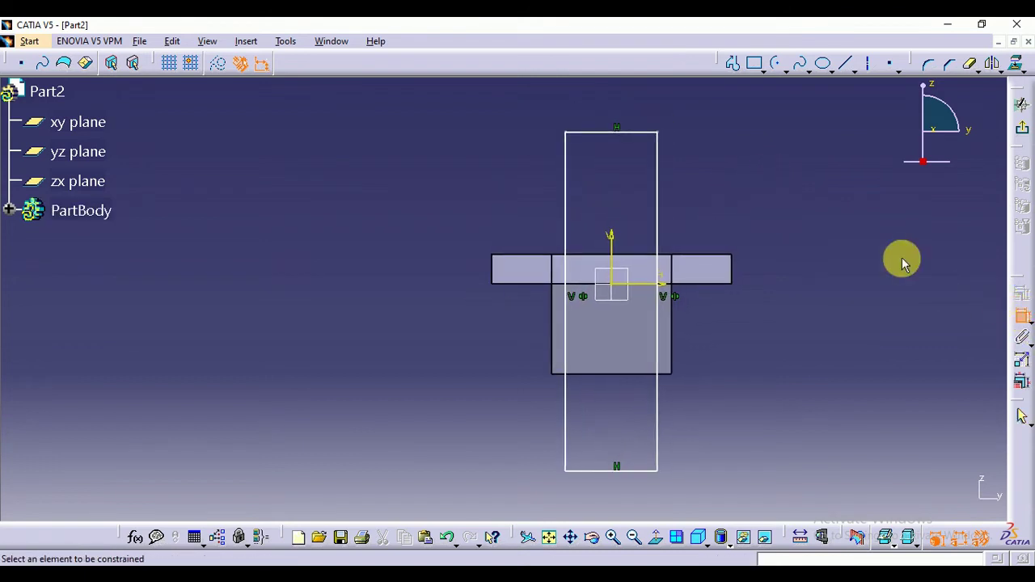
{"action": "left_click", "coordinate": [651, 133]}
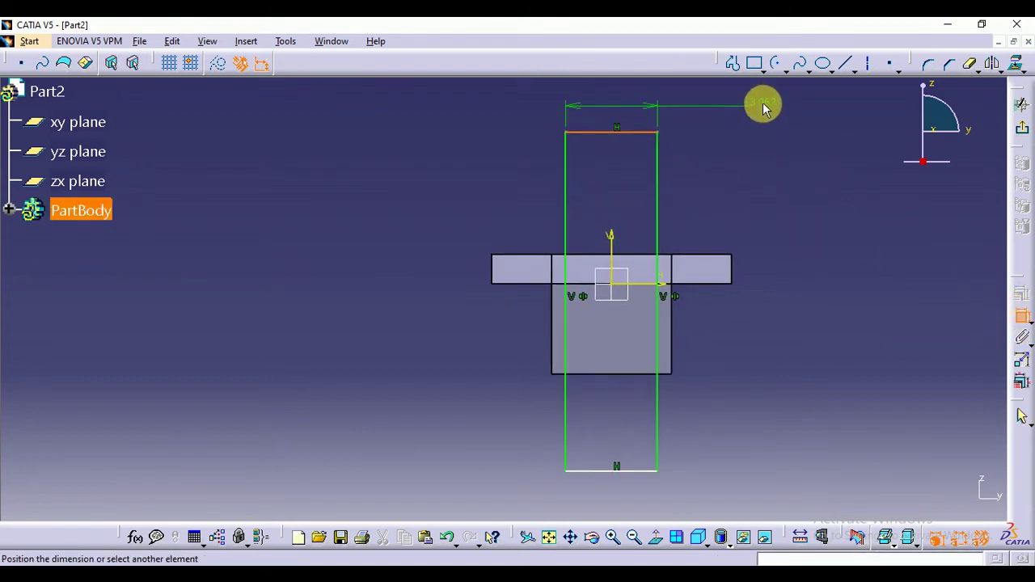
{"action": "left_click", "coordinate": [764, 103]}
{"action": "double_click", "coordinate": [774, 105]}
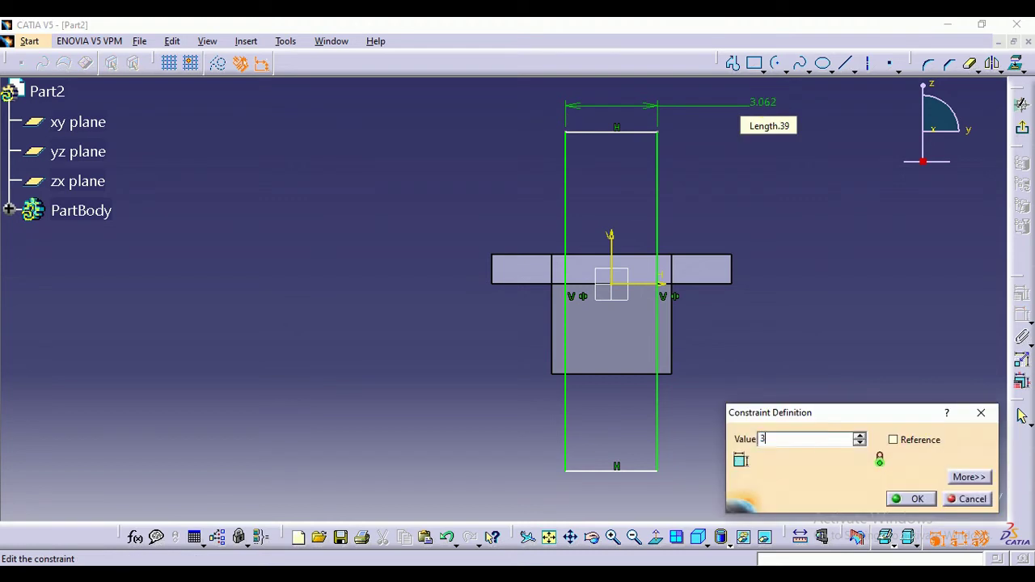
{"action": "key", "text": "Return"}
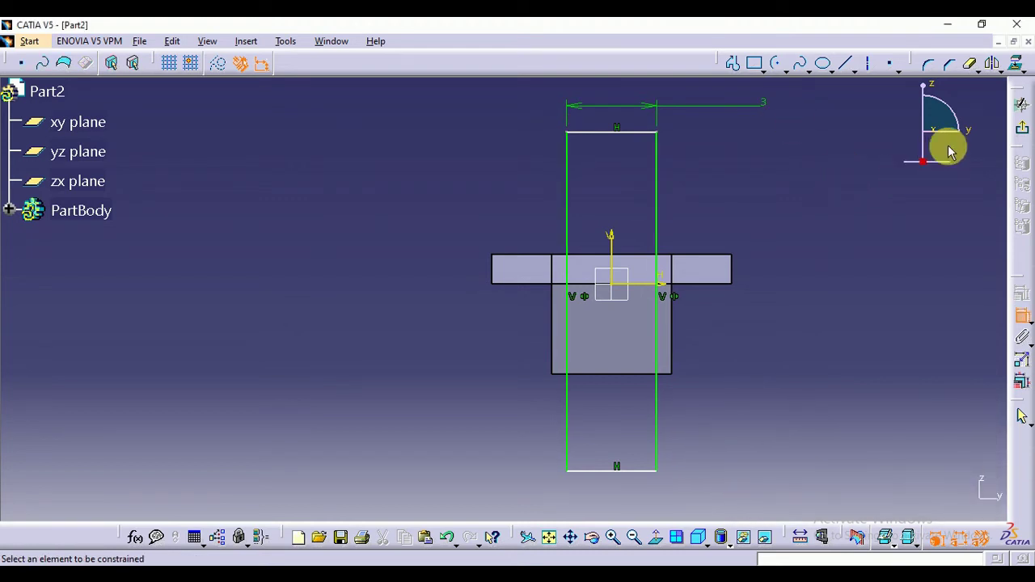
Cut a 3.5 mm deep pocket from the rectangle sketch into the stem's end, splitting it into two prongs
{"action": "left_click", "coordinate": [1023, 134]}
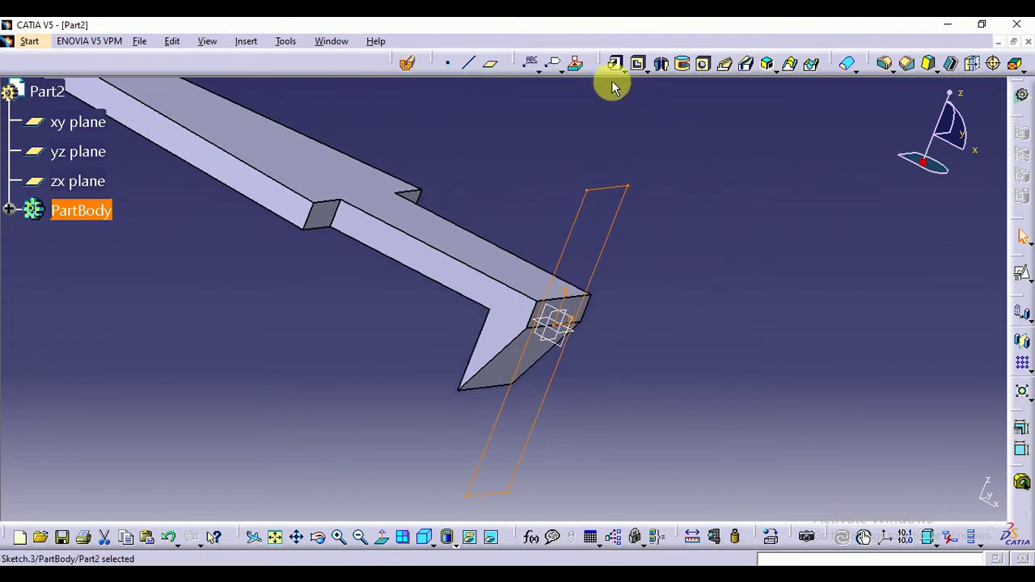
{"action": "left_click", "coordinate": [647, 70]}
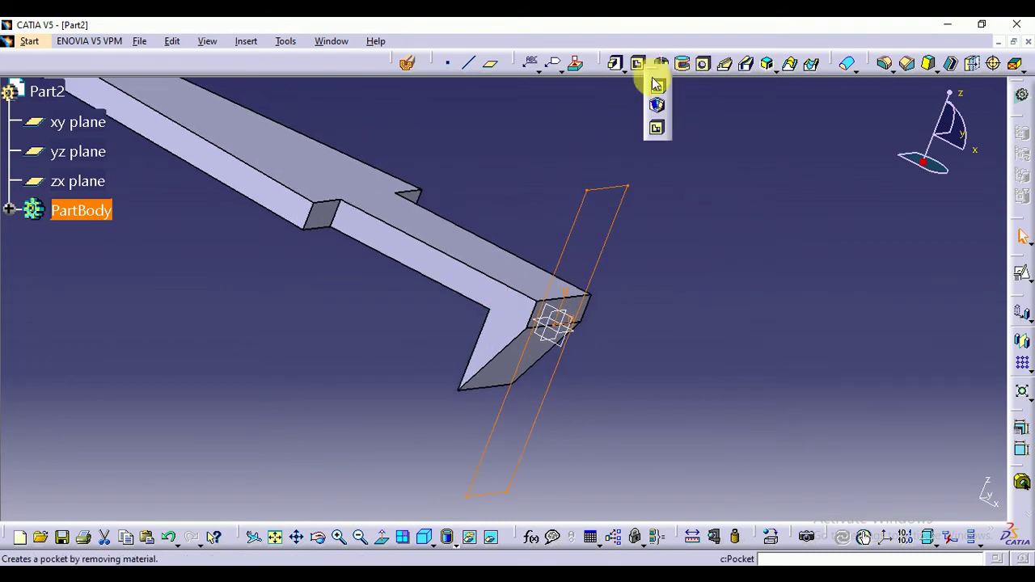
{"action": "left_click", "coordinate": [658, 89]}
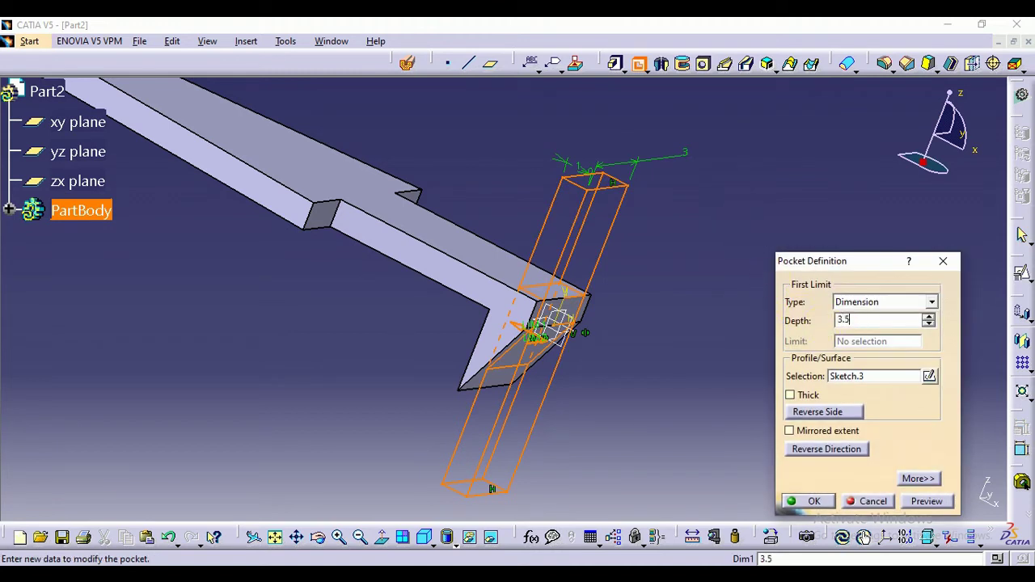
{"action": "left_click", "coordinate": [925, 500]}
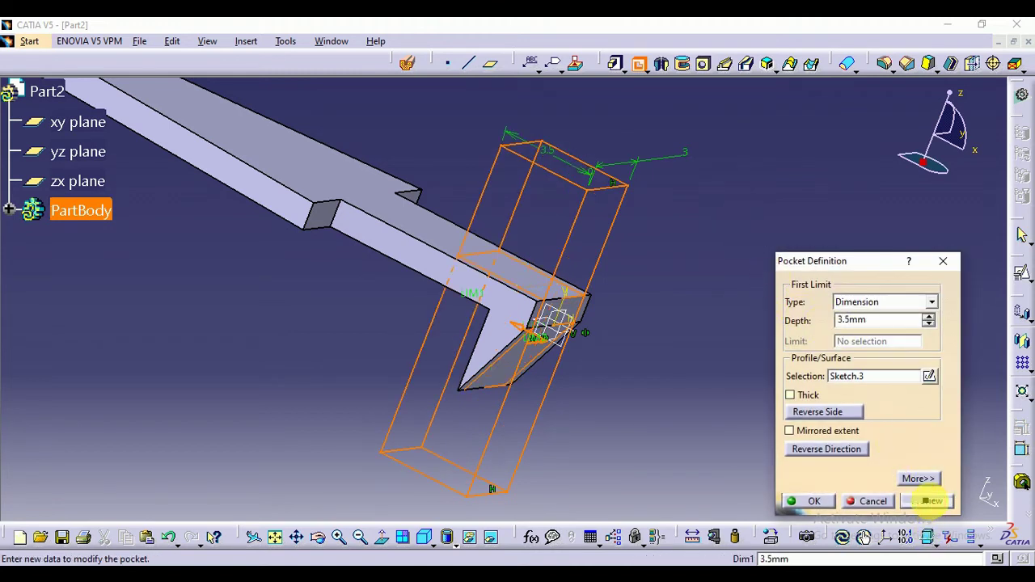
{"action": "left_click", "coordinate": [816, 502]}
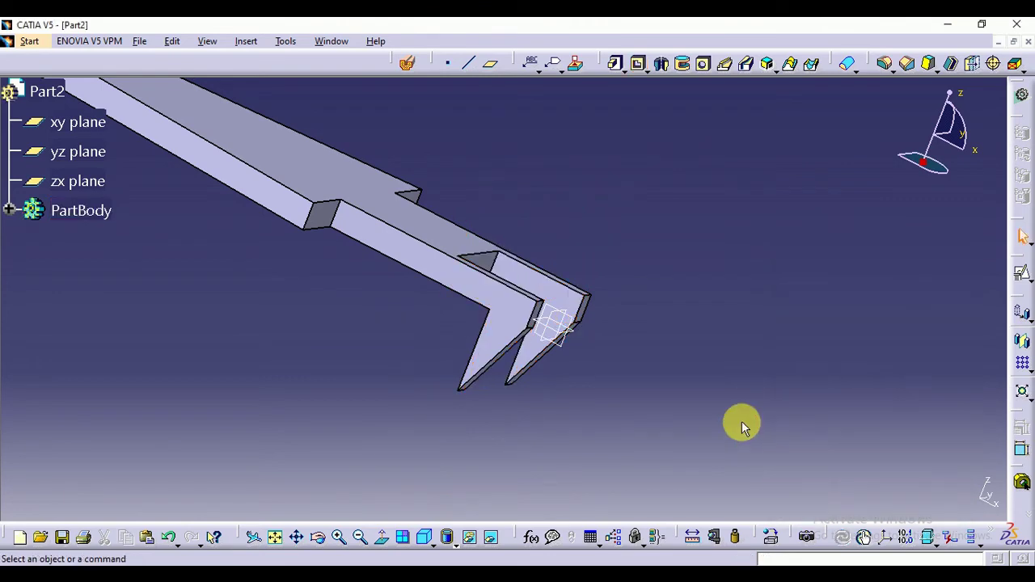
Start a positioned sketch on the inner face of one prong with implicit origin and orientation
{"action": "left_click", "coordinate": [573, 305]}
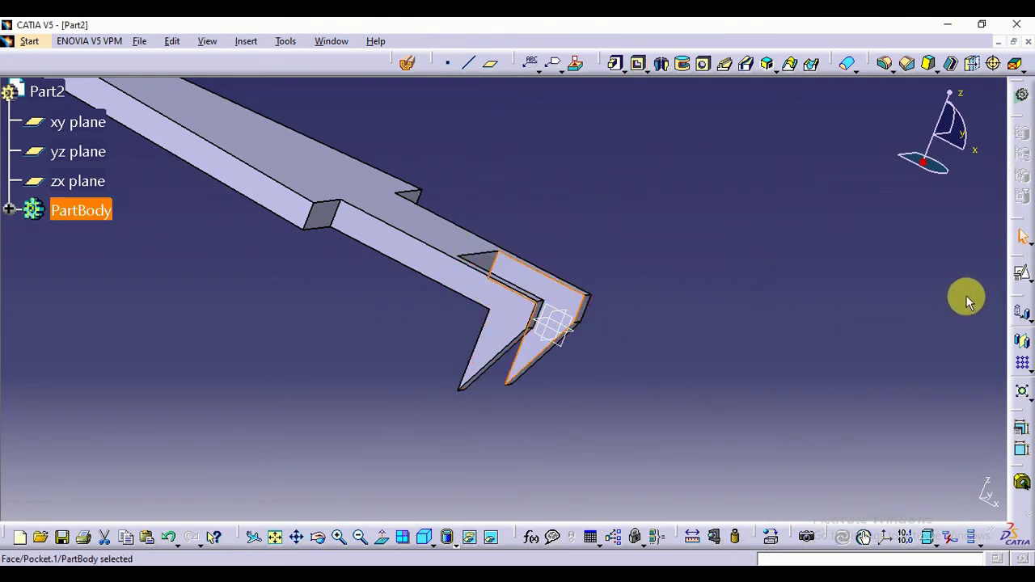
{"action": "left_click", "coordinate": [1023, 276]}
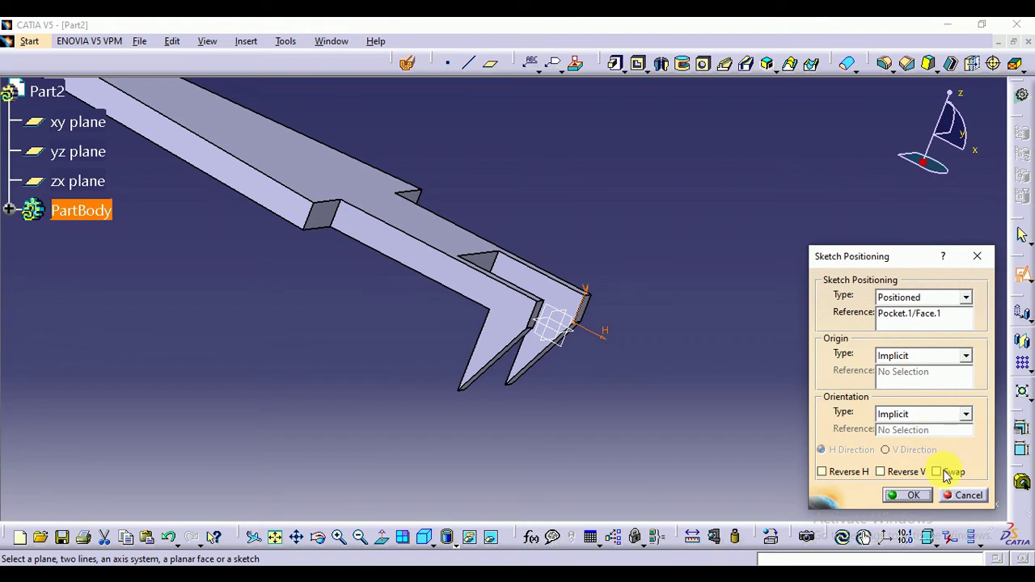
{"action": "left_click", "coordinate": [914, 495]}
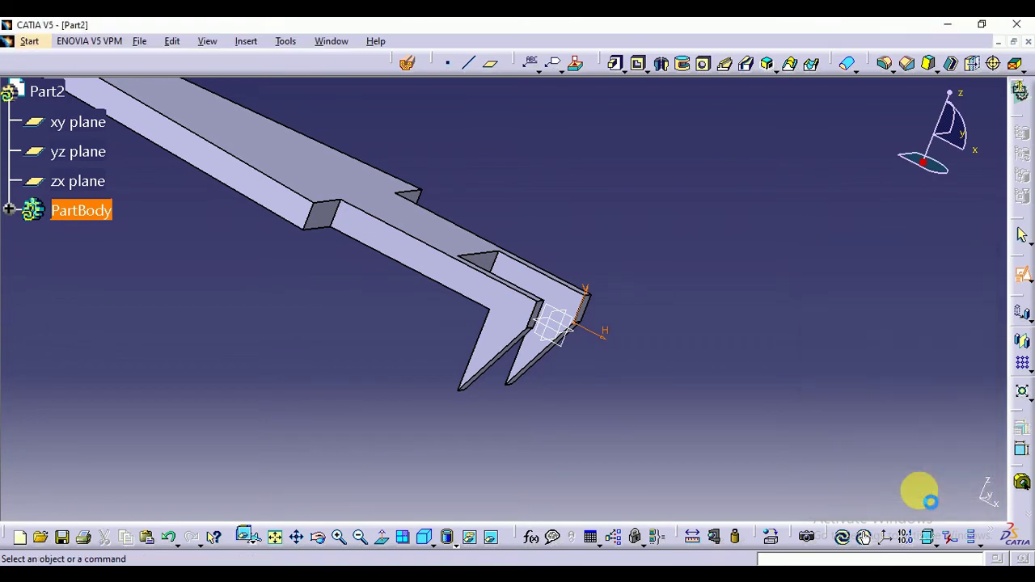
{"action": "mouse_move", "coordinate": [645, 416]}
{"action": "middle_mouse_down", "text": "ctrl"}
{"action": "mouse_move", "coordinate": [647, 347]}
{"action": "mouse_move", "coordinate": [656, 371]}
{"action": "middle_mouse_up", "text": "ctrl"}
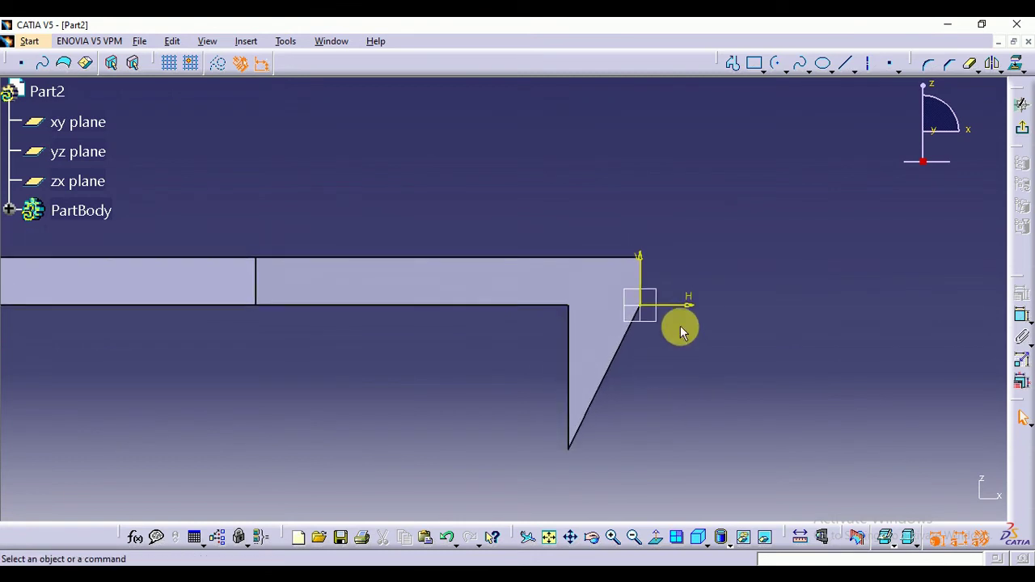
Draw a circle about 5.2 mm in diameter centred inside the upper part of the triangular tooth
{"action": "left_click", "coordinate": [786, 73]}
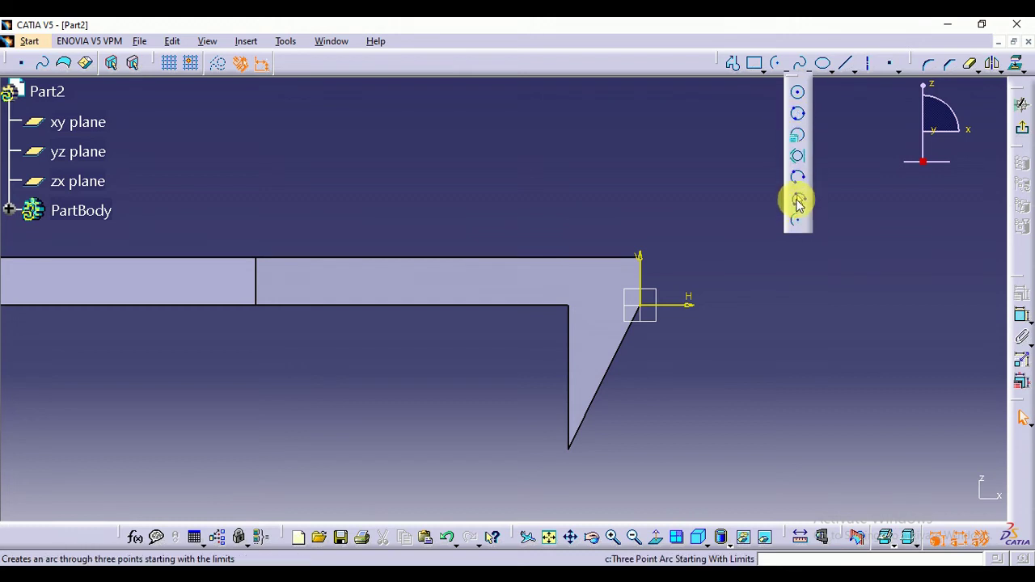
{"action": "left_click", "coordinate": [799, 95]}
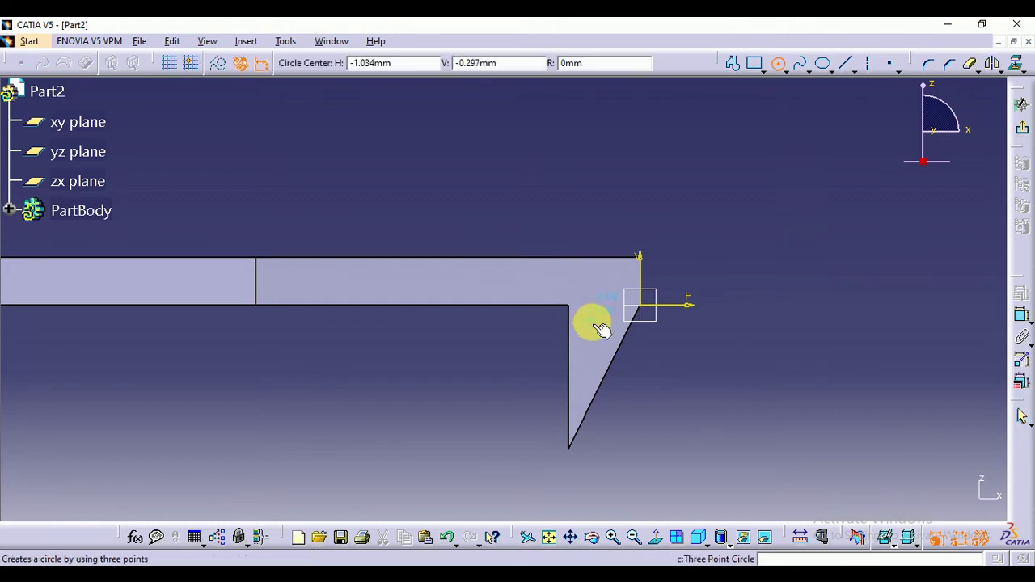
{"action": "left_click", "coordinate": [596, 318]}
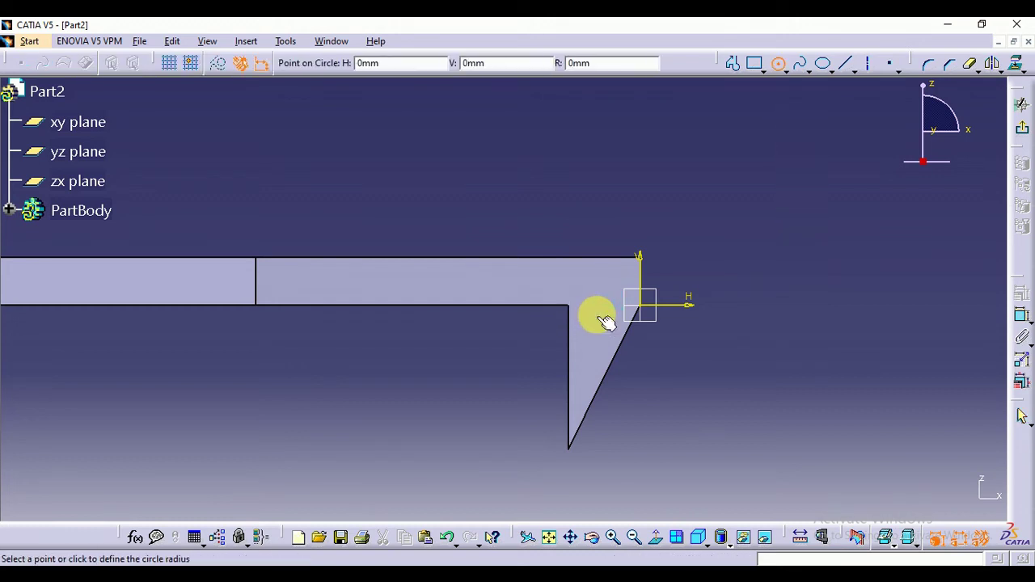
{"action": "left_click", "coordinate": [594, 196]}
{"action": "left_click", "coordinate": [833, 336]}
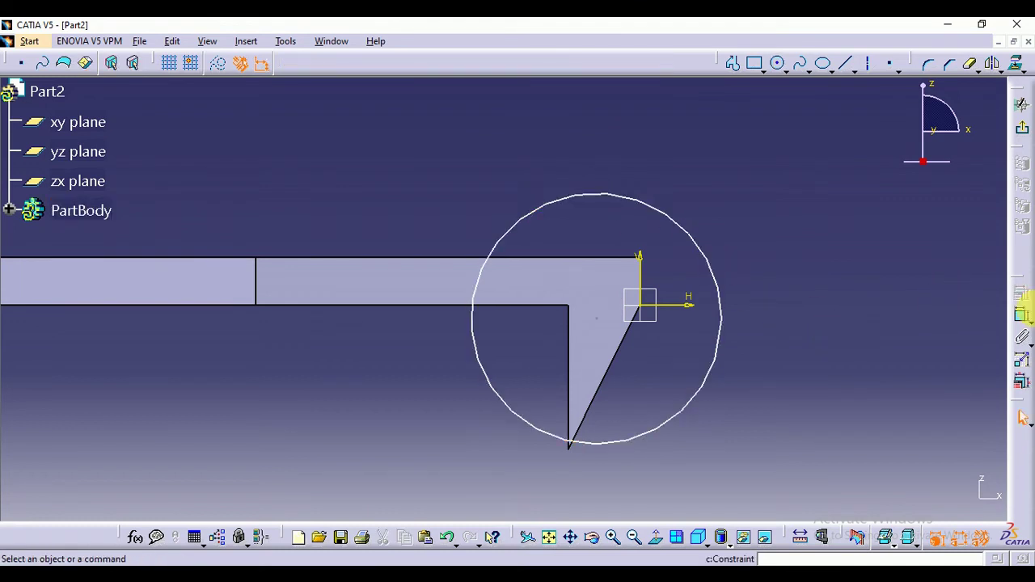
Dimension the circle's centre 0.8 mm from the sketch's vertical axis
{"action": "left_click", "coordinate": [1023, 317]}
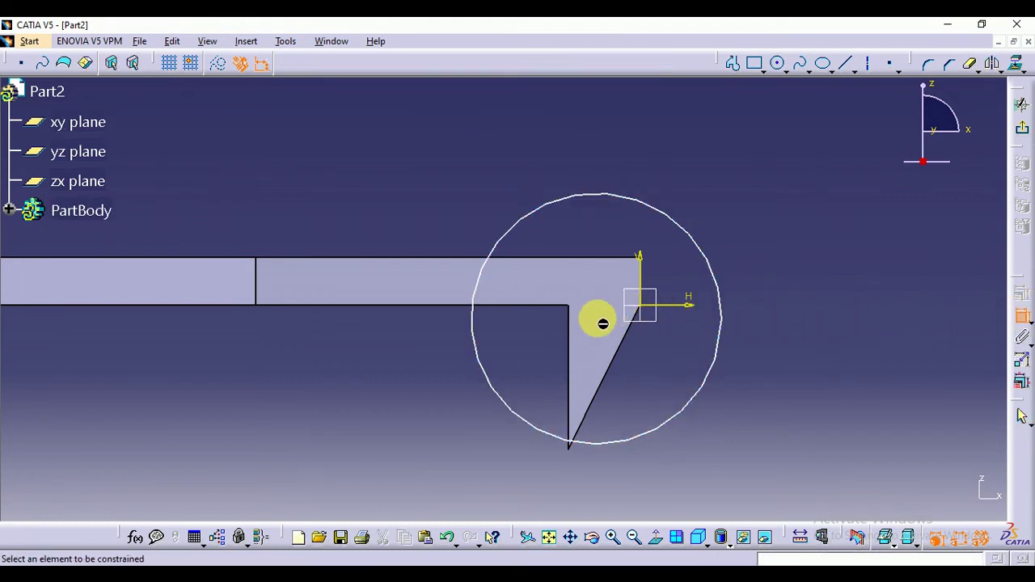
{"action": "left_click", "coordinate": [600, 320]}
{"action": "left_click", "coordinate": [637, 261]}
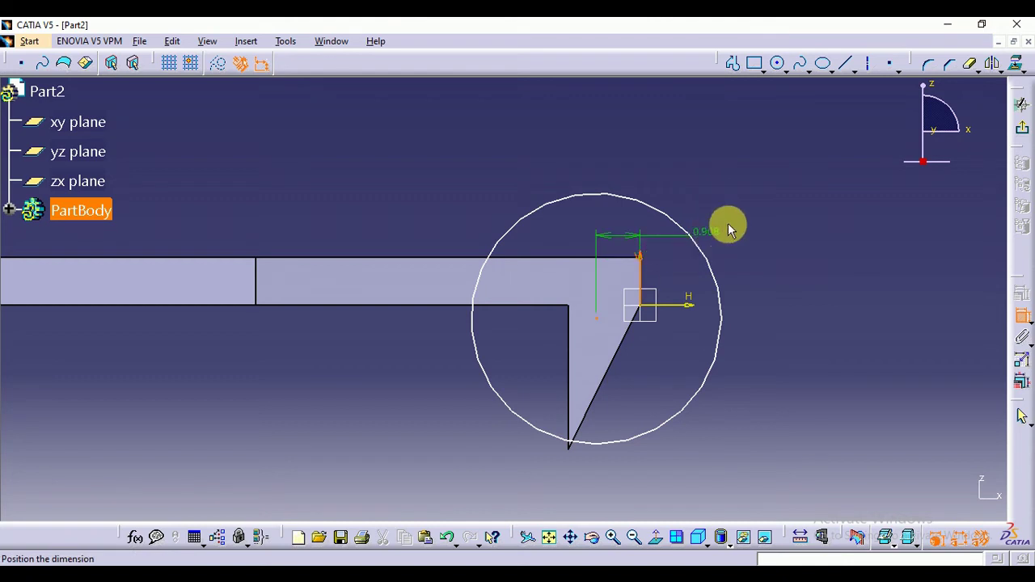
{"action": "left_click", "coordinate": [784, 143]}
{"action": "double_click", "coordinate": [789, 144]}
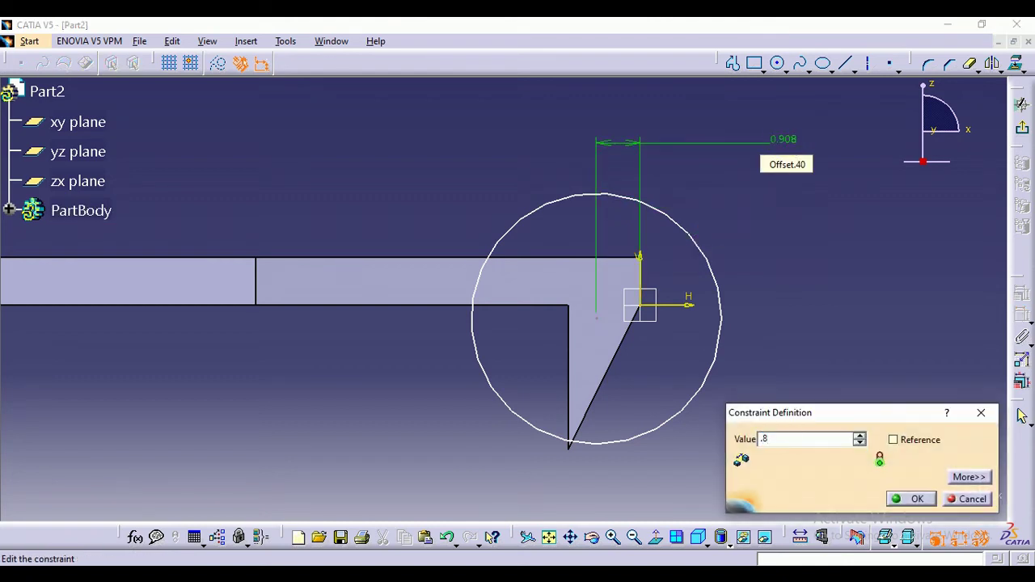
{"action": "key", "text": "Return"}
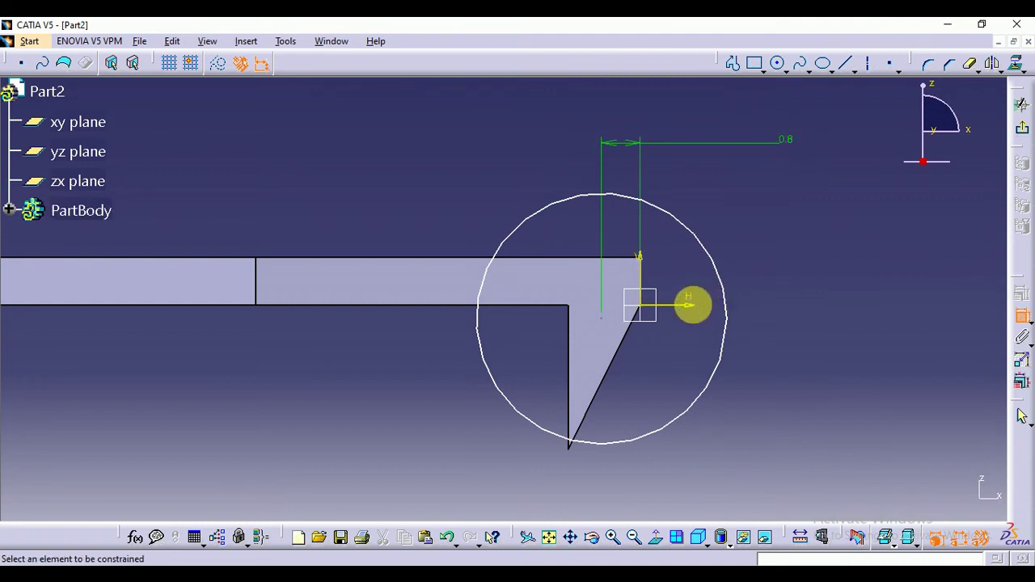
Dimension the circle's centre 0.25 mm below the sketch's horizontal axis
{"action": "left_click", "coordinate": [690, 305]}
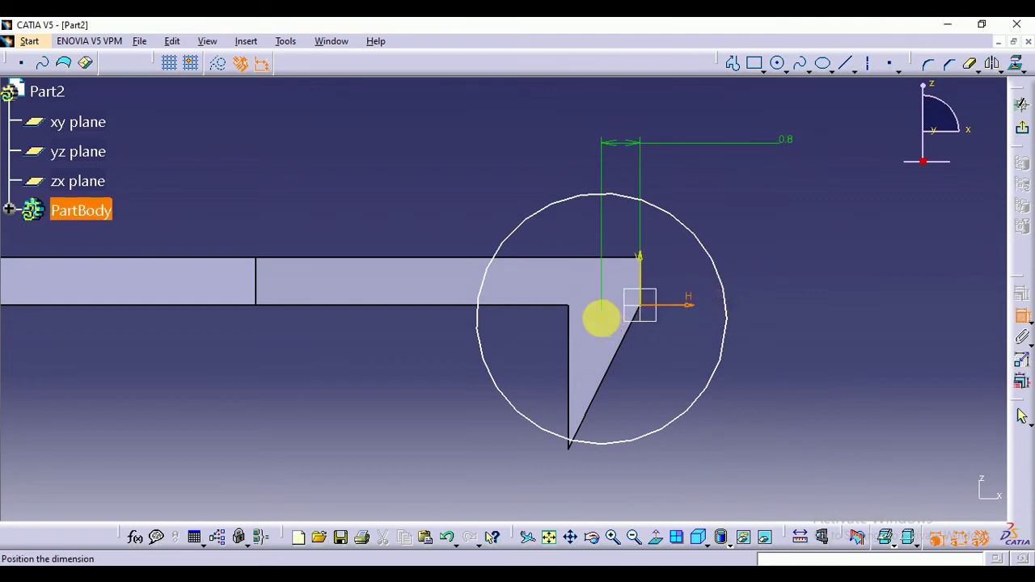
{"action": "left_click", "coordinate": [772, 235]}
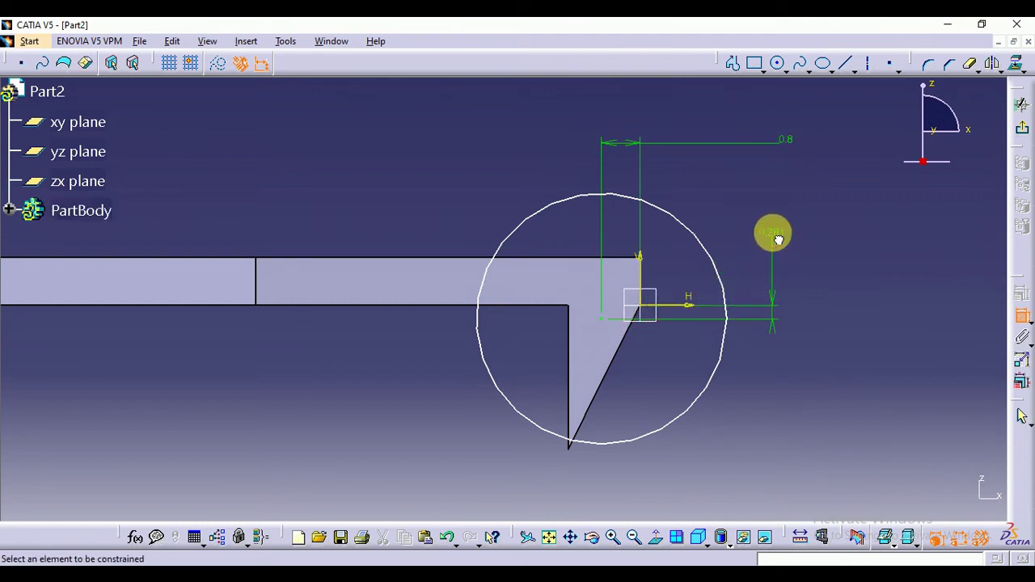
{"action": "double_click", "coordinate": [777, 237]}
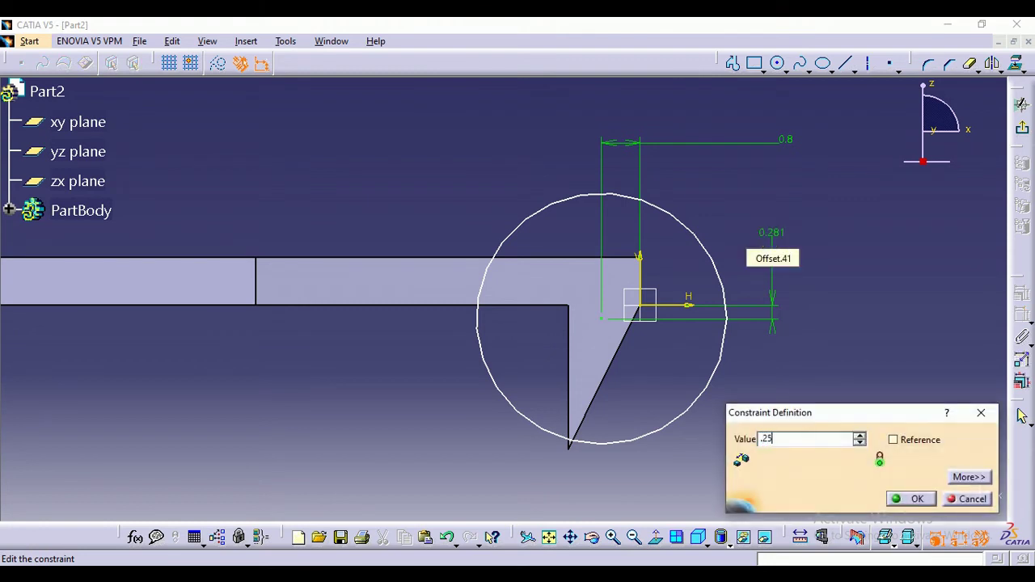
{"action": "type", "text": ".25"}
{"action": "key", "text": "Return"}
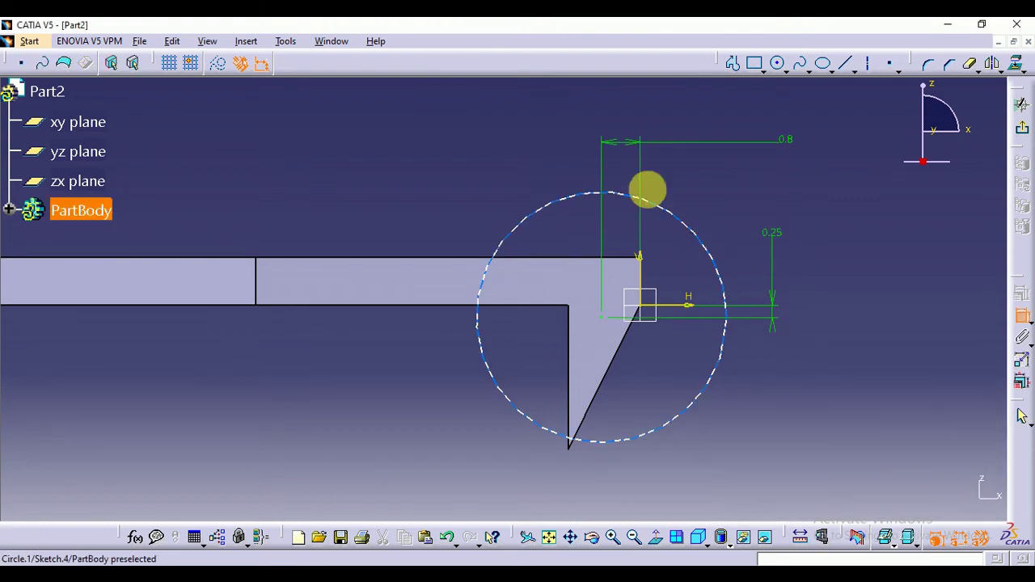
Dimension the circle's diameter to 1 mm
{"action": "left_click", "coordinate": [672, 209]}
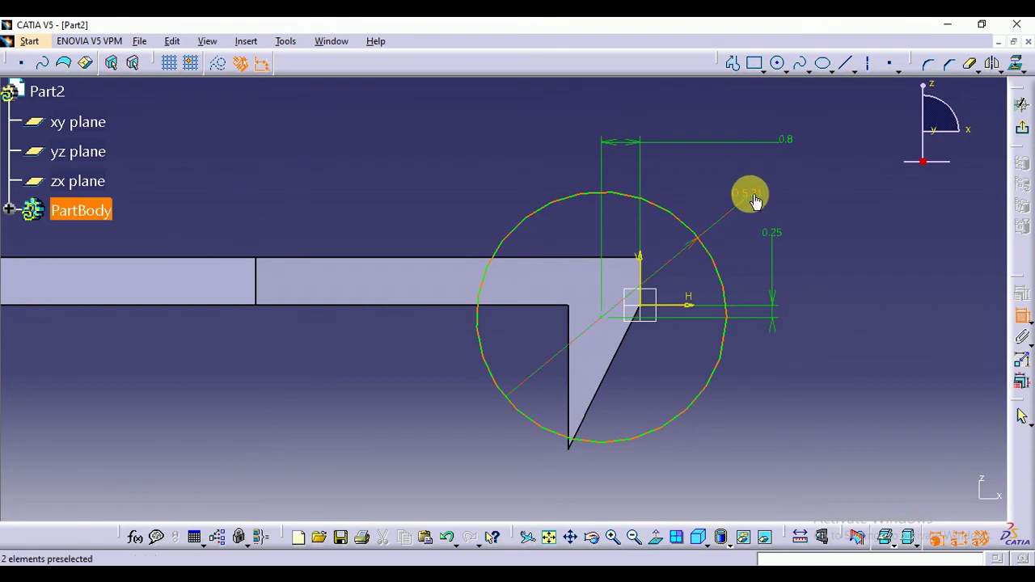
{"action": "left_click", "coordinate": [752, 199]}
{"action": "double_click", "coordinate": [752, 199]}
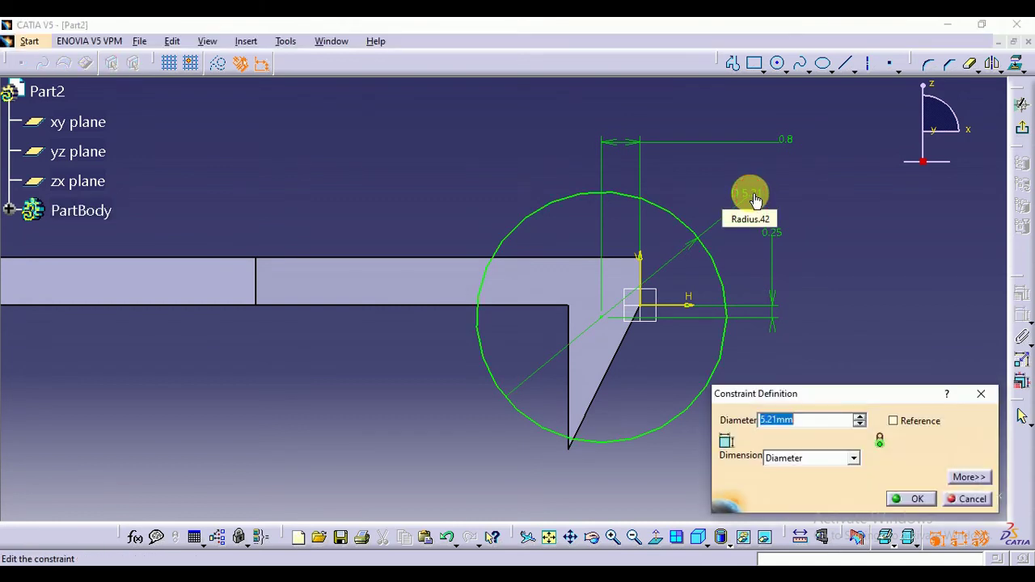
{"action": "key", "text": "Return"}
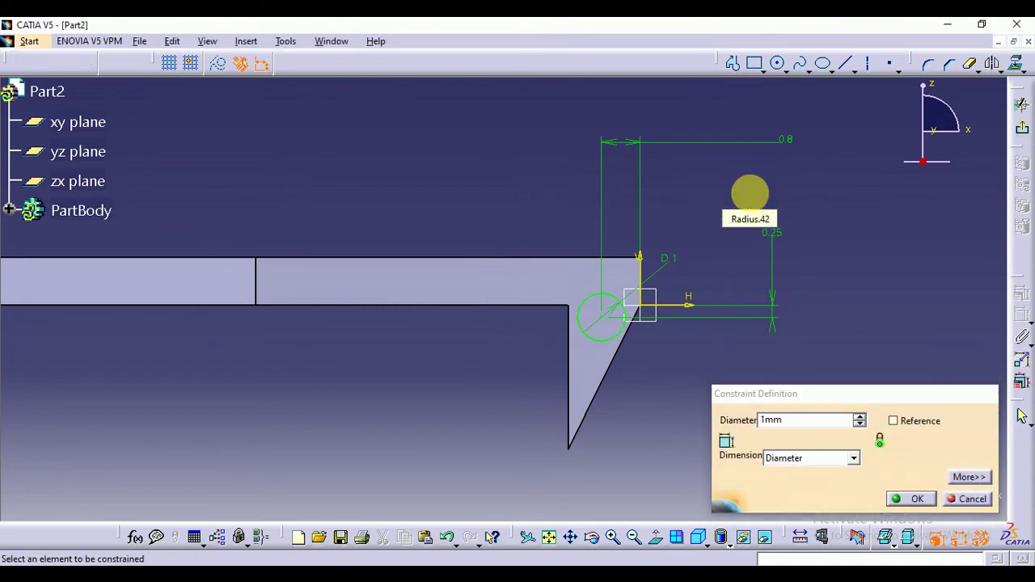
Pad the circle sketch up to plane, using the opposite prong's inner face as limit, to form a pin between the prongs
{"action": "left_click", "coordinate": [1022, 133]}
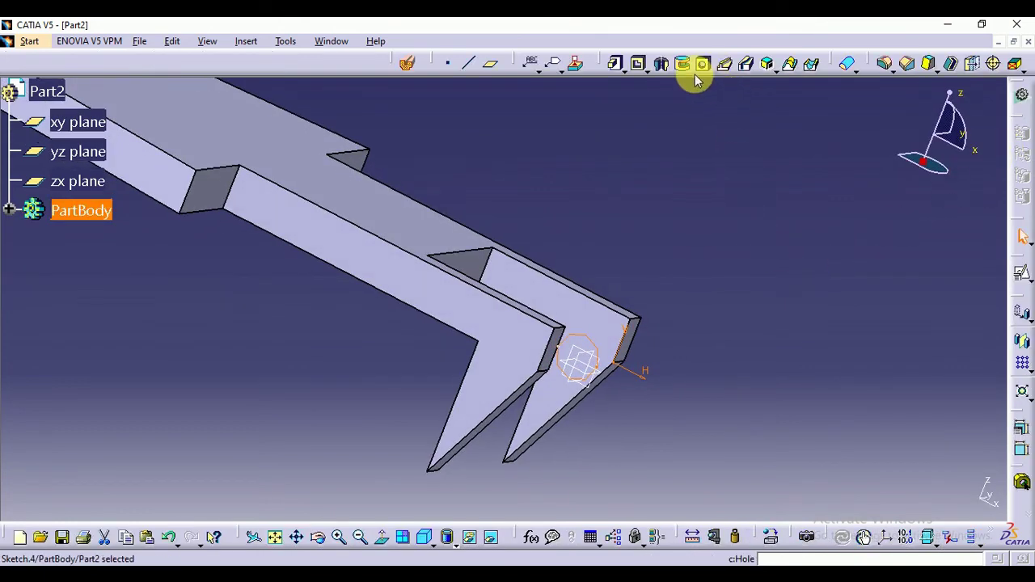
{"action": "left_click", "coordinate": [617, 64]}
{"action": "left_click", "coordinate": [870, 301]}
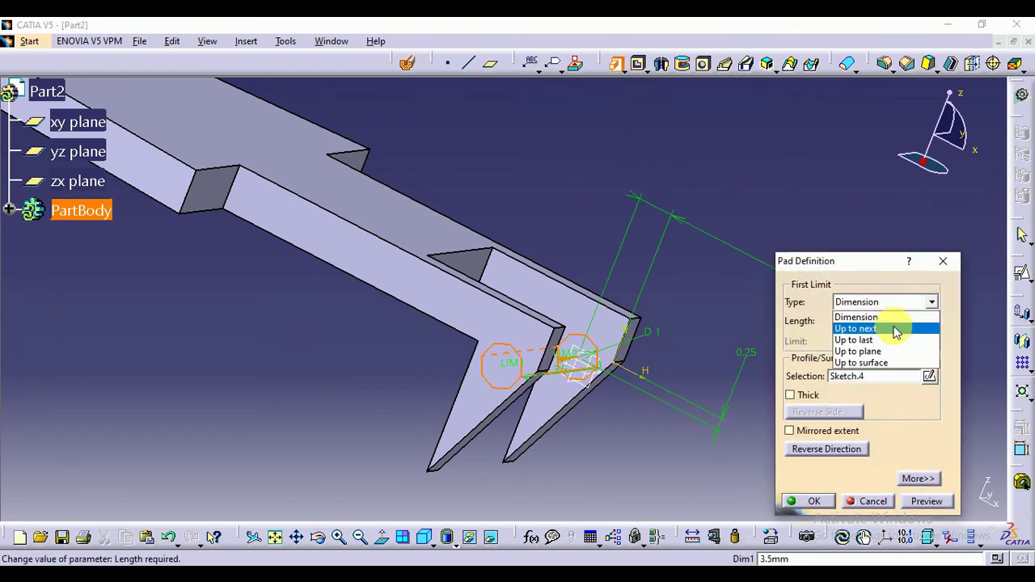
{"action": "left_click", "coordinate": [857, 351]}
{"action": "middle_click_drag", "start_coordinate": [774, 178], "coordinate": [388, 388]}
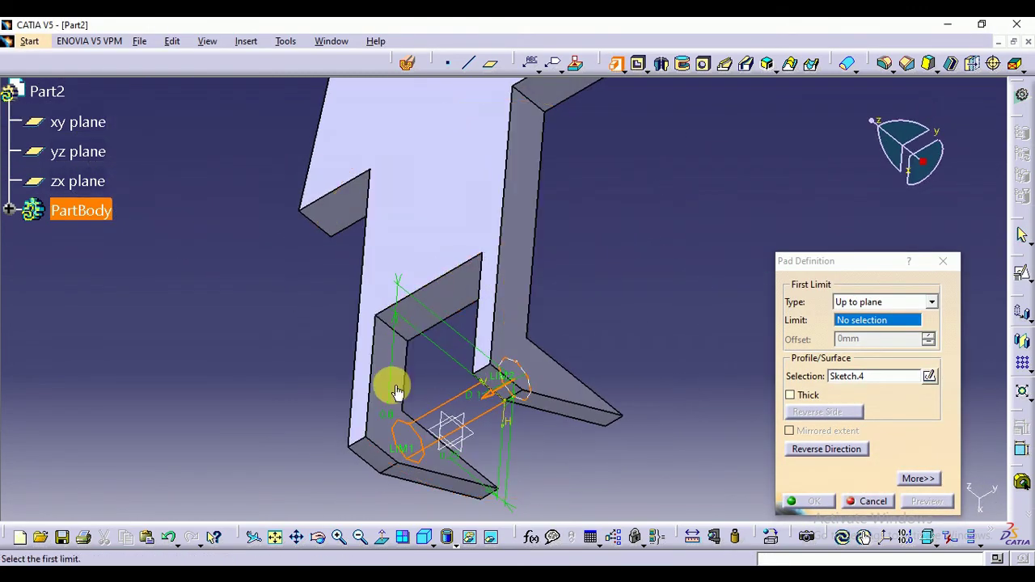
{"action": "left_click", "coordinate": [384, 435]}
{"action": "left_click", "coordinate": [805, 501]}
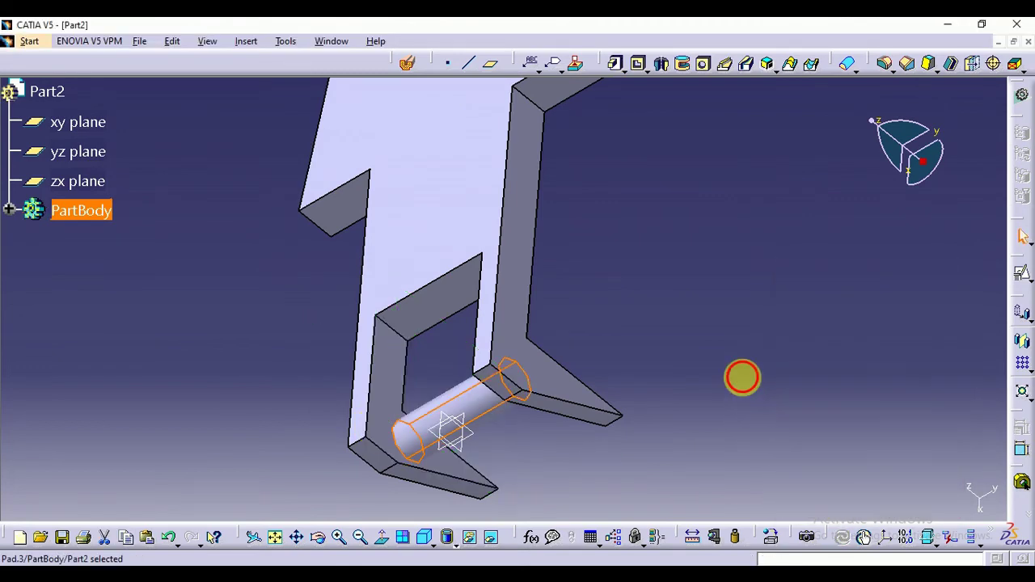
Show the whole part in isometric view and save it as Part2 of type CATPart in New folder (4)
{"action": "middle_click_drag", "start_coordinate": [344, 364], "coordinate": [647, 206]}
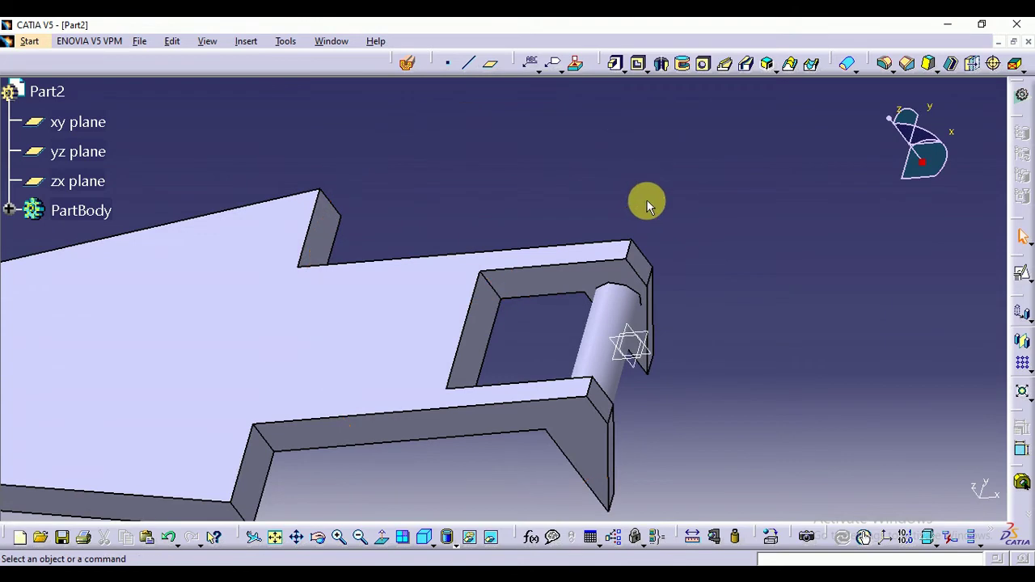
{"action": "left_click", "coordinate": [425, 534]}
{"action": "left_click", "coordinate": [275, 537]}
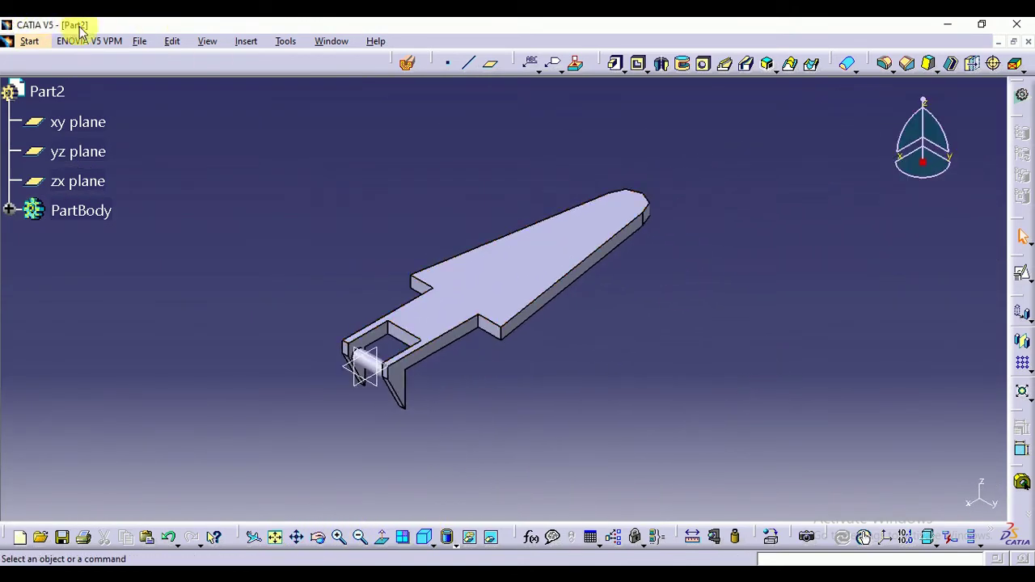
{"action": "left_click", "coordinate": [142, 42]}
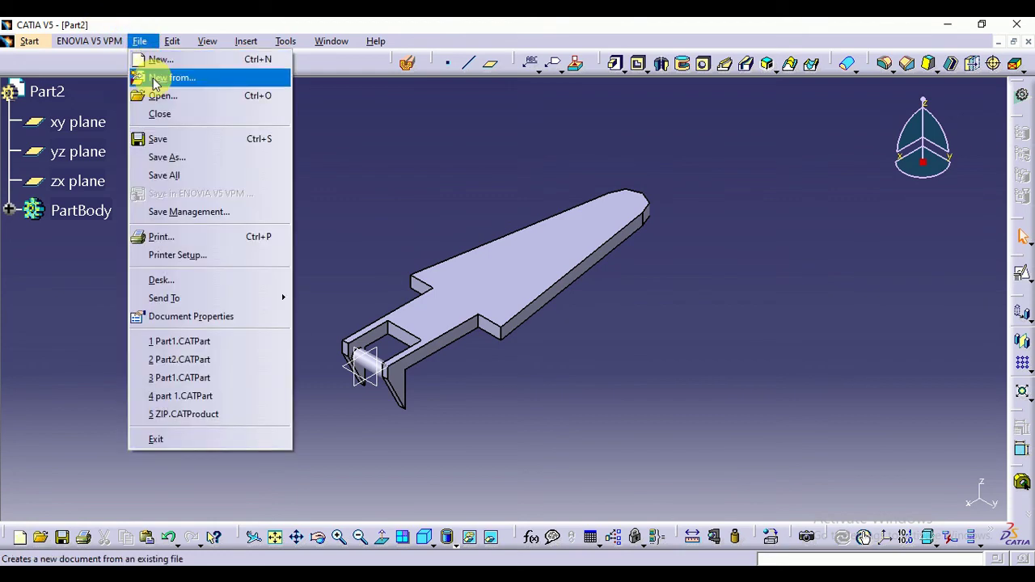
{"action": "left_click", "coordinate": [183, 143]}
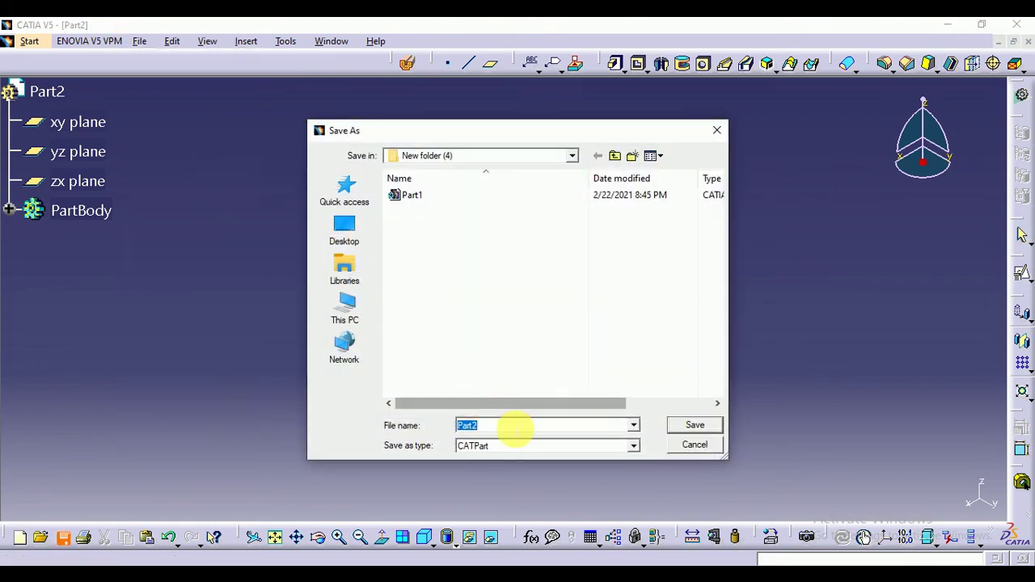
{"action": "left_click", "coordinate": [695, 425]}
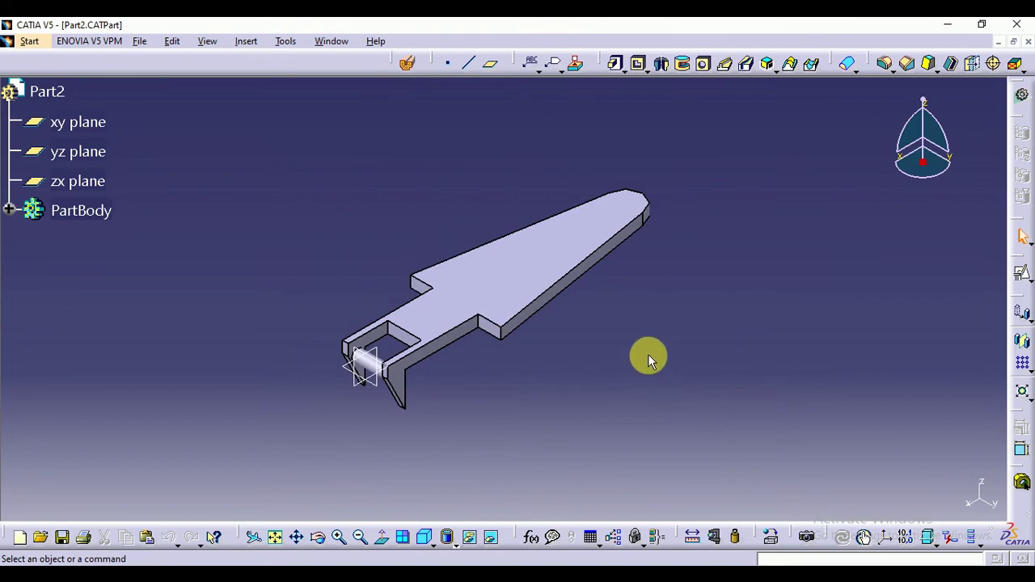
Create a new empty product in the Assembly Design workbench
{"action": "left_click", "coordinate": [42, 41]}
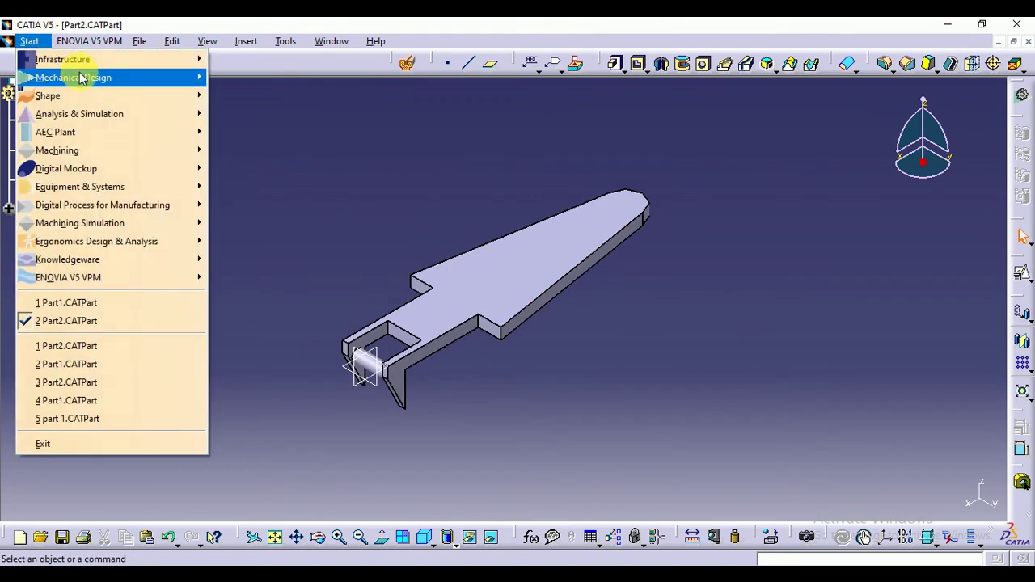
{"action": "mouse_move", "coordinate": [76, 77]}
{"action": "left_click", "coordinate": [253, 97]}
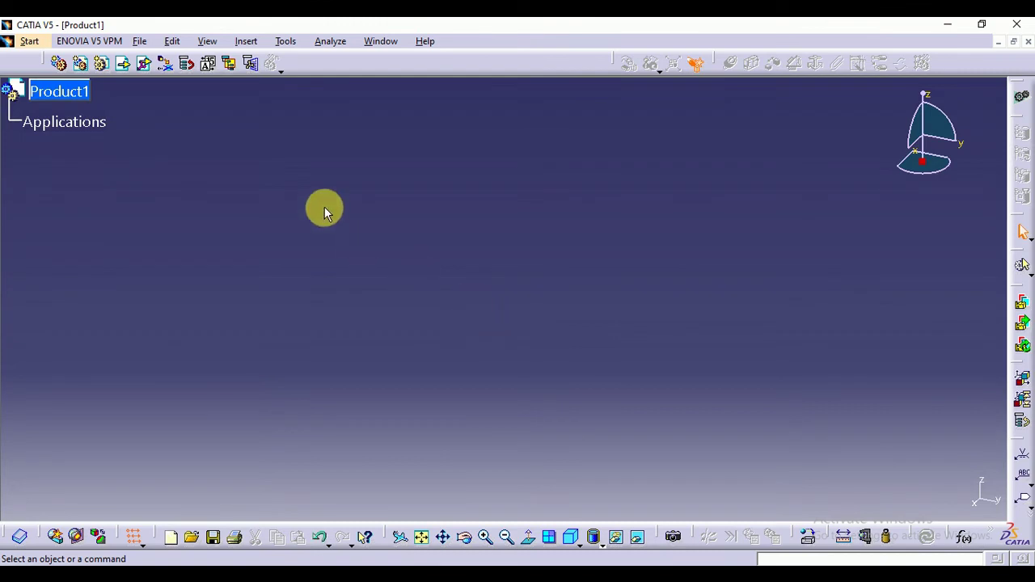
Insert the existing components Part1 and Part2 from the zip folder into Product1
{"action": "left_click", "coordinate": [78, 91]}
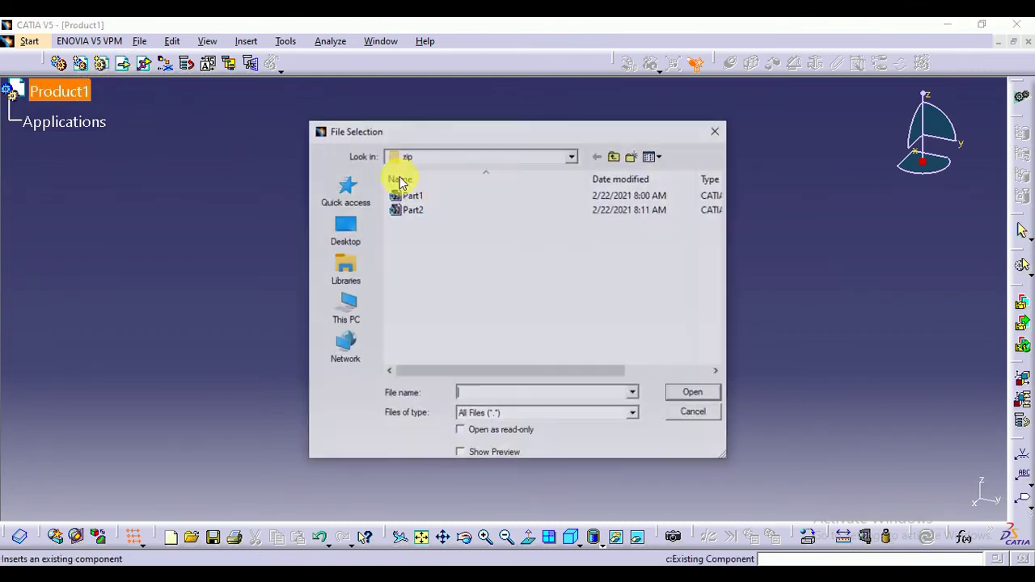
{"action": "left_click", "coordinate": [479, 198]}
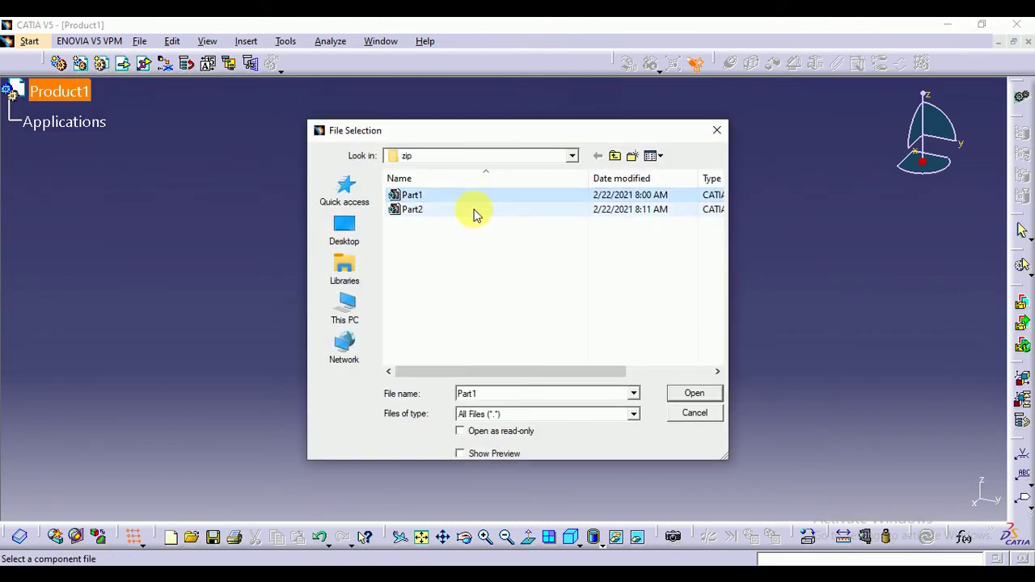
{"action": "left_click", "coordinate": [474, 210], "text": "shift"}
{"action": "left_click", "coordinate": [694, 393]}
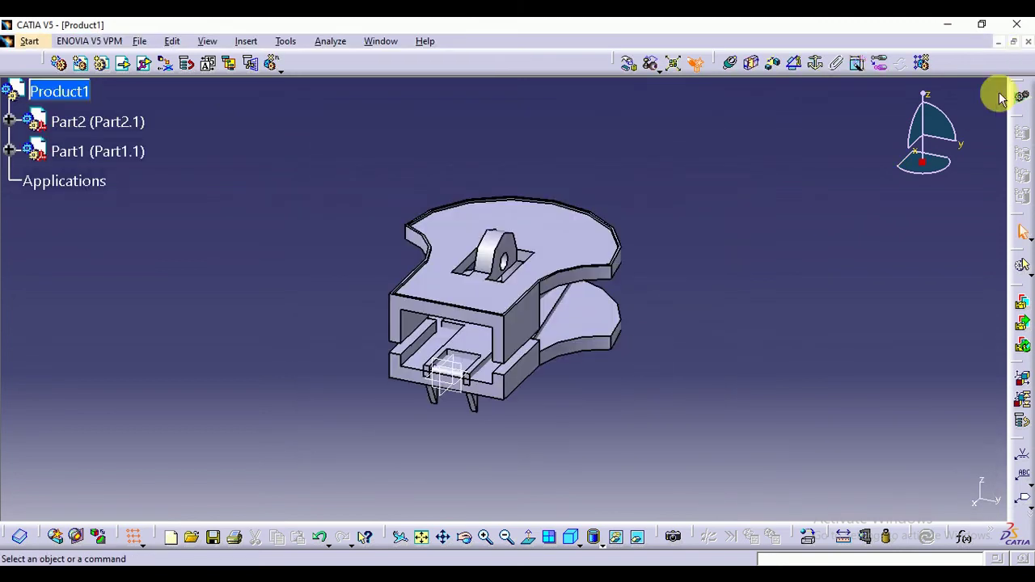
Move Part2 up and away from Part1 with the compass so the two parts no longer overlap
{"action": "left_click_drag", "start_coordinate": [927, 167], "coordinate": [467, 341]}
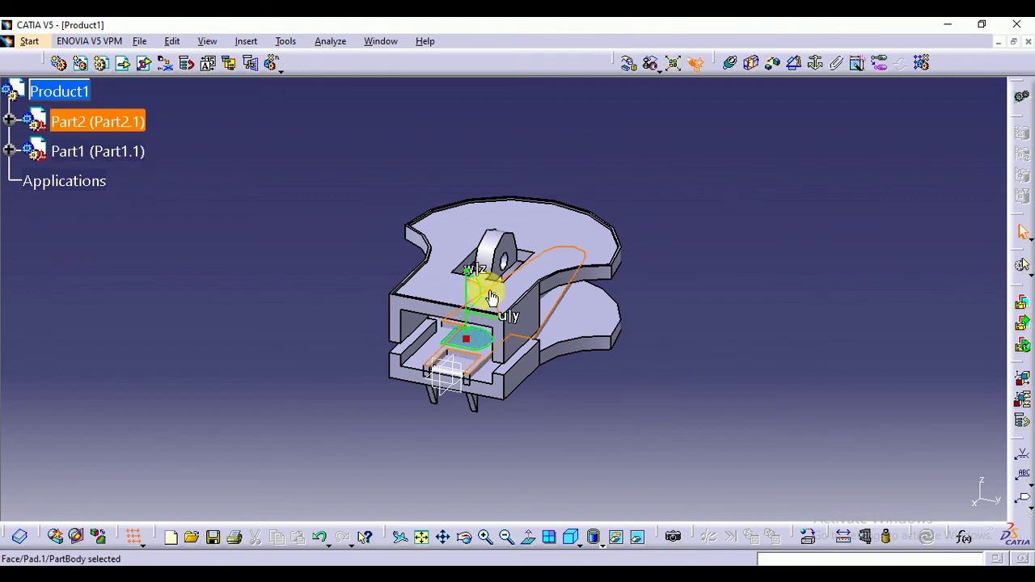
{"action": "left_click_drag", "start_coordinate": [478, 299], "coordinate": [579, 233]}
{"action": "left_click_drag", "start_coordinate": [622, 203], "coordinate": [730, 192]}
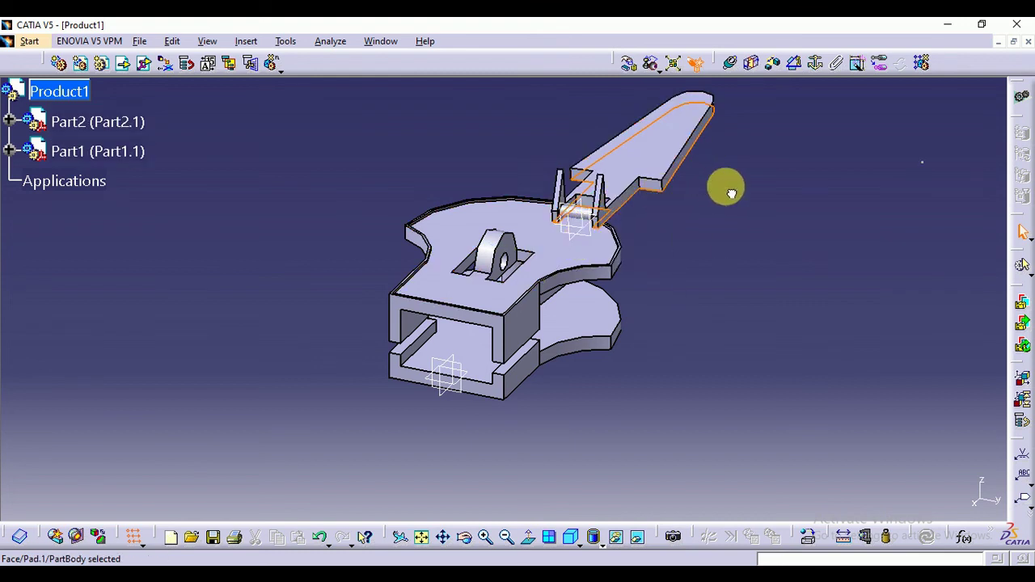
{"action": "left_click", "coordinate": [812, 210]}
Apply a Fix constraint to Part1
{"action": "middle_click_drag", "start_coordinate": [778, 202], "coordinate": [677, 257]}
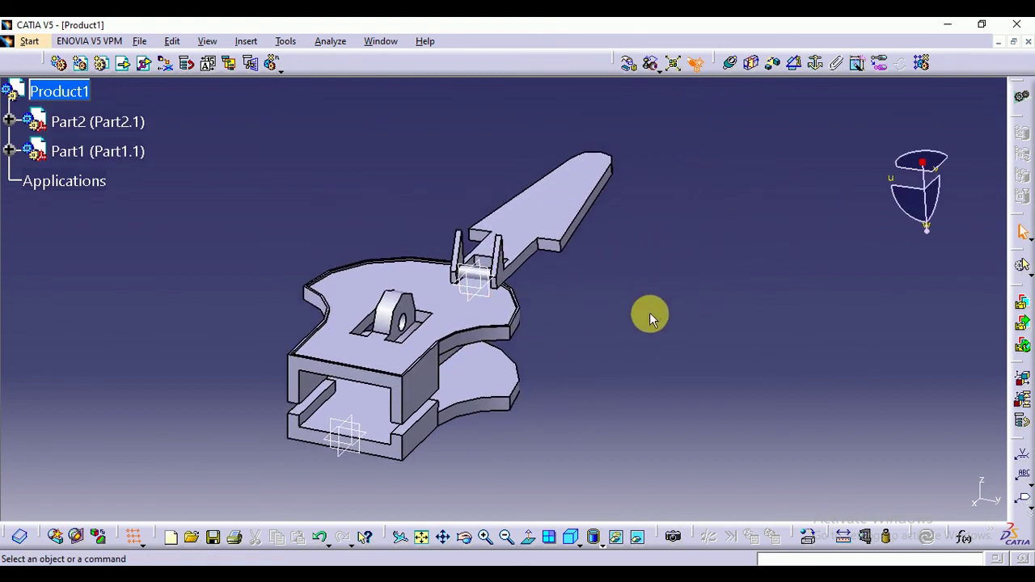
{"action": "middle_click_drag", "start_coordinate": [575, 337], "coordinate": [733, 254]}
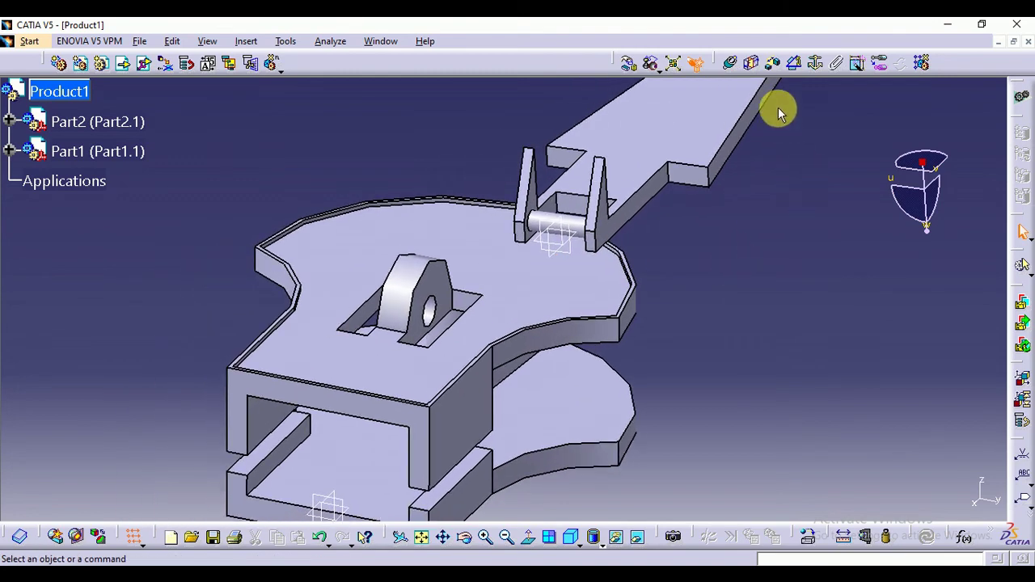
{"action": "left_click", "coordinate": [815, 63]}
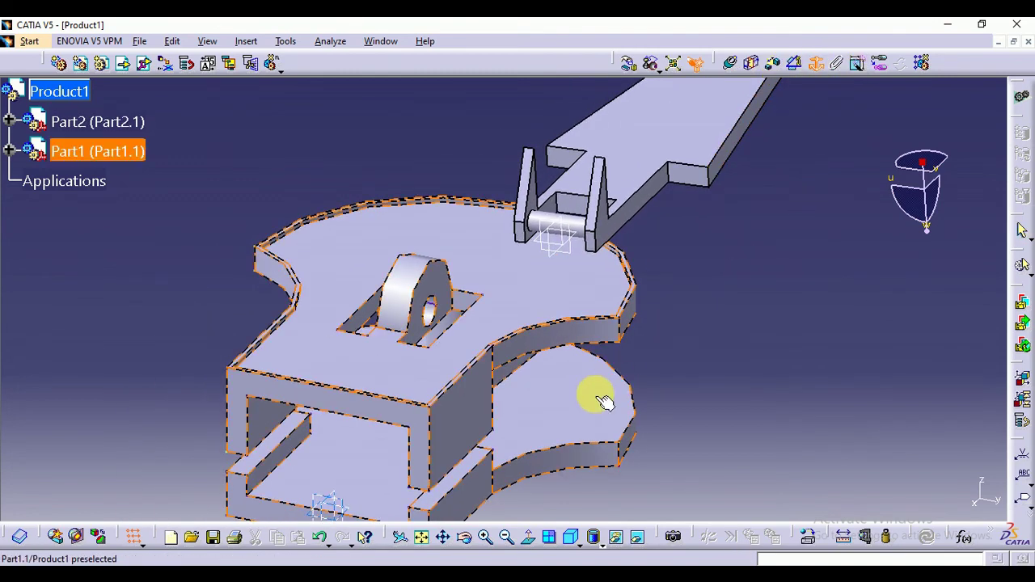
{"action": "left_click", "coordinate": [602, 402]}
{"action": "middle_click_drag", "start_coordinate": [670, 342], "coordinate": [704, 311]}
{"action": "left_click", "coordinate": [704, 310]}
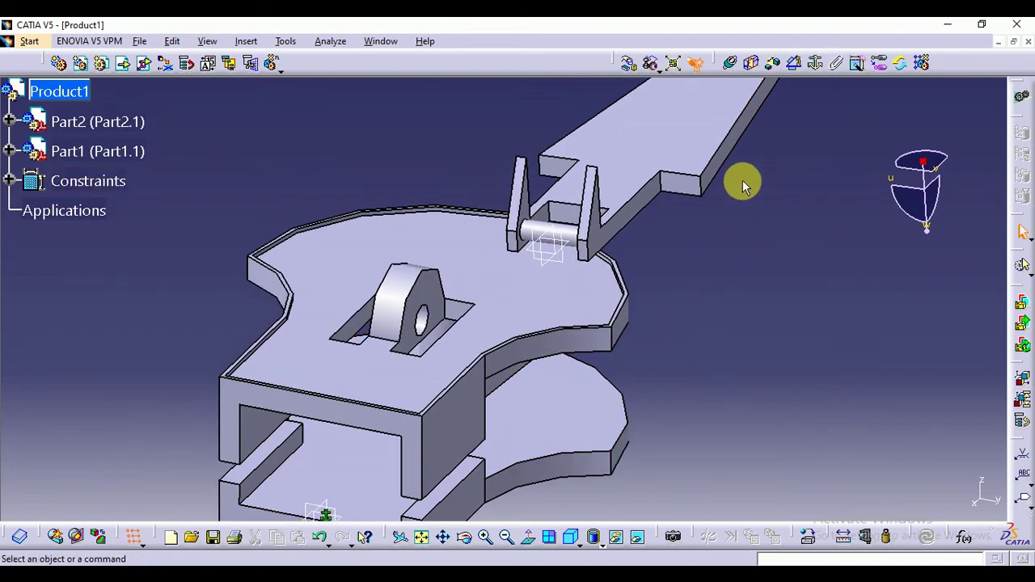
Add a coincidence constraint between the axis of Part2's pin and the axis of the hole in Part1's lug
{"action": "left_click", "coordinate": [728, 64]}
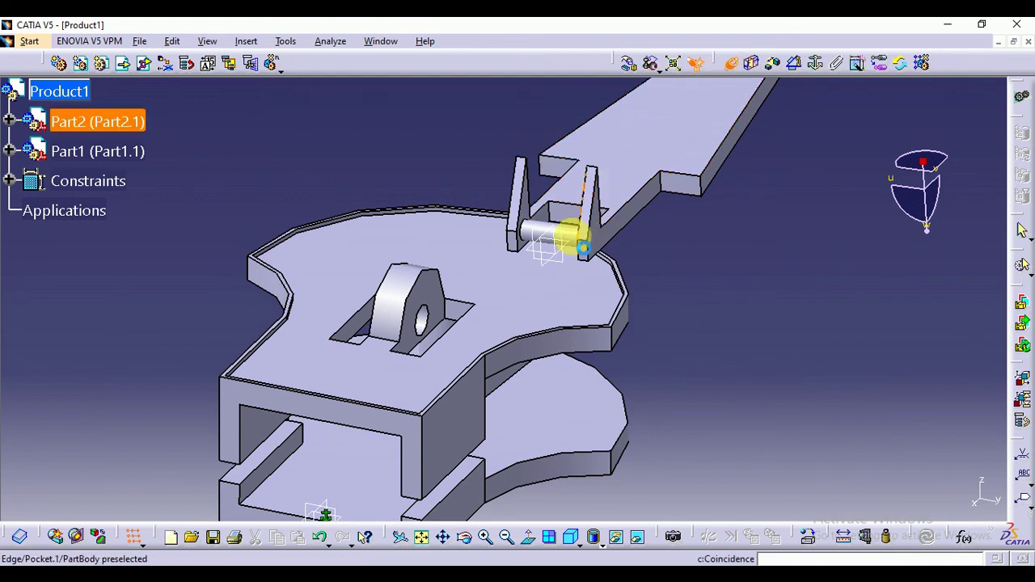
{"action": "left_click", "coordinate": [575, 240]}
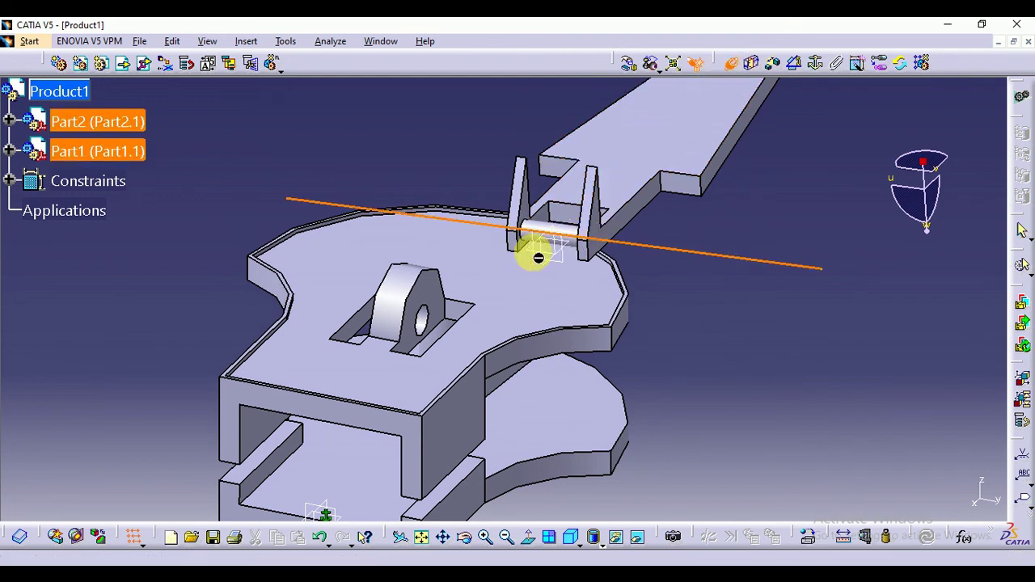
{"action": "left_click", "coordinate": [427, 324]}
{"action": "left_click", "coordinate": [898, 346]}
Constrain Part2's outer prong face to the slot's side wall in Part1 with an offset of -0.25 mm and update the assembly
{"action": "middle_click_drag", "start_coordinate": [727, 278], "coordinate": [699, 329]}
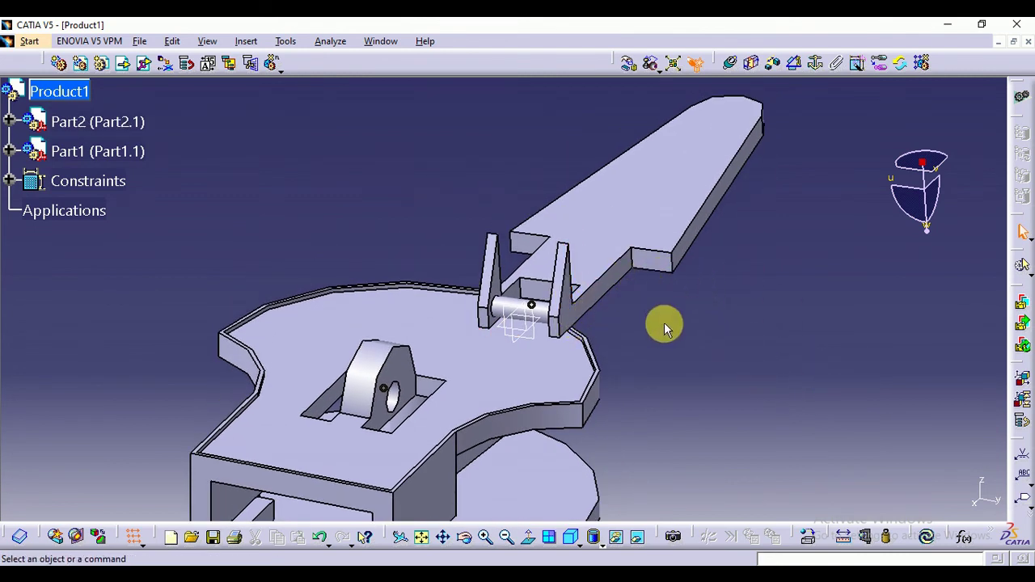
{"action": "left_click", "coordinate": [774, 65]}
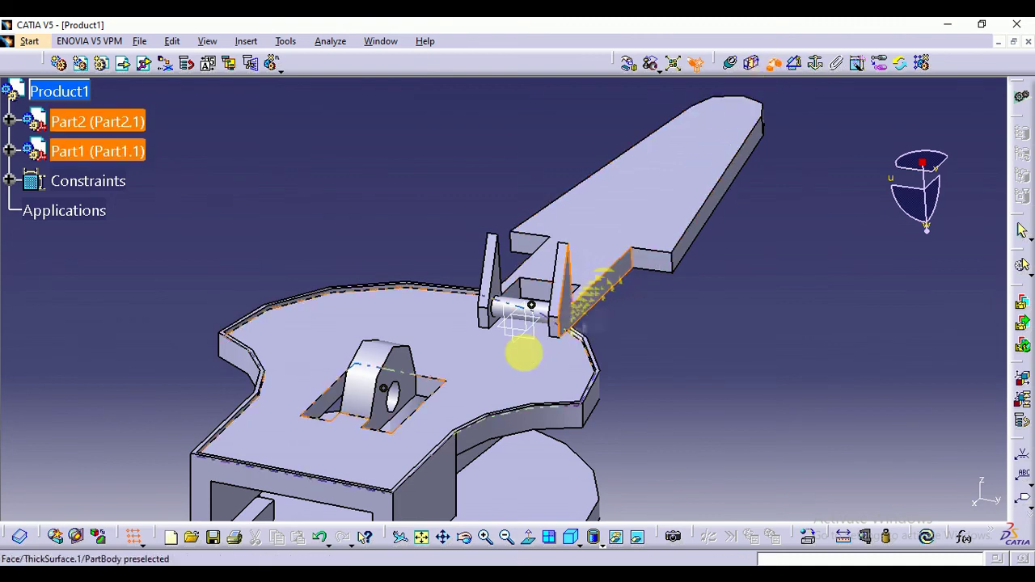
{"action": "middle_click_drag", "start_coordinate": [181, 394], "coordinate": [522, 381]}
{"action": "left_click", "coordinate": [531, 388]}
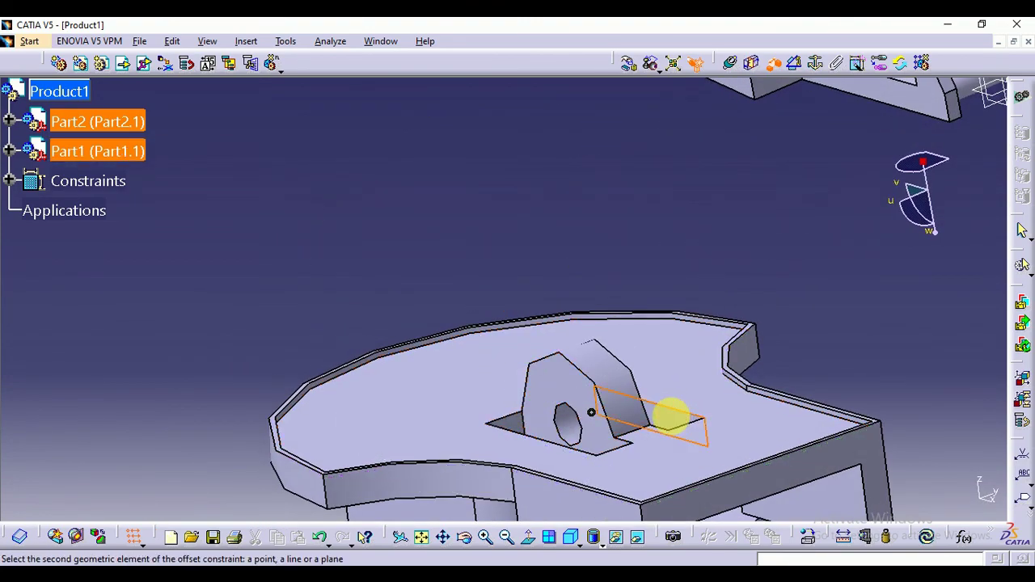
{"action": "left_click", "coordinate": [670, 417]}
{"action": "middle_click_drag", "start_coordinate": [836, 254], "coordinate": [581, 299]}
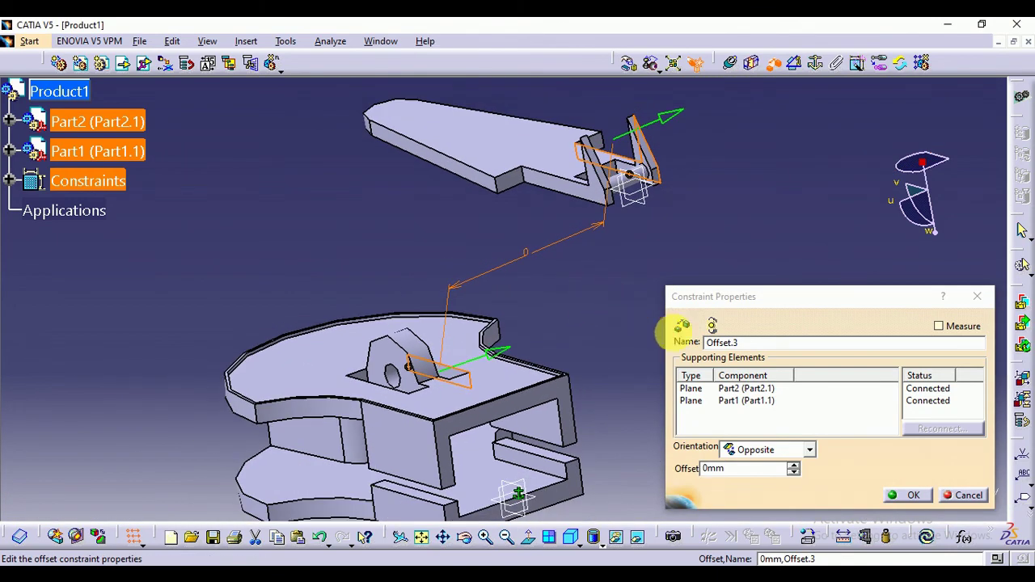
{"action": "left_click_drag", "start_coordinate": [724, 468], "coordinate": [679, 469]}
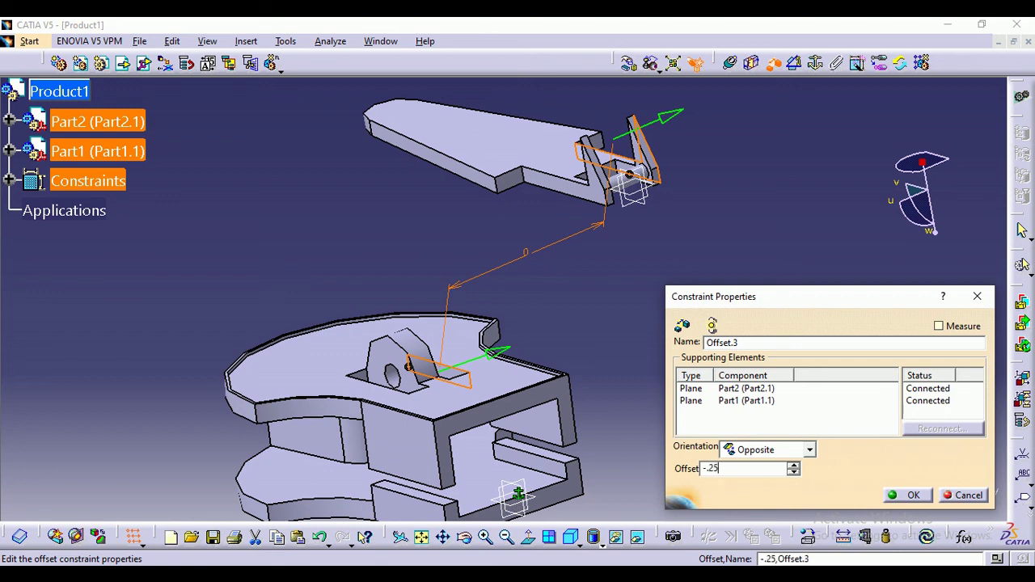
{"action": "left_click", "coordinate": [910, 495]}
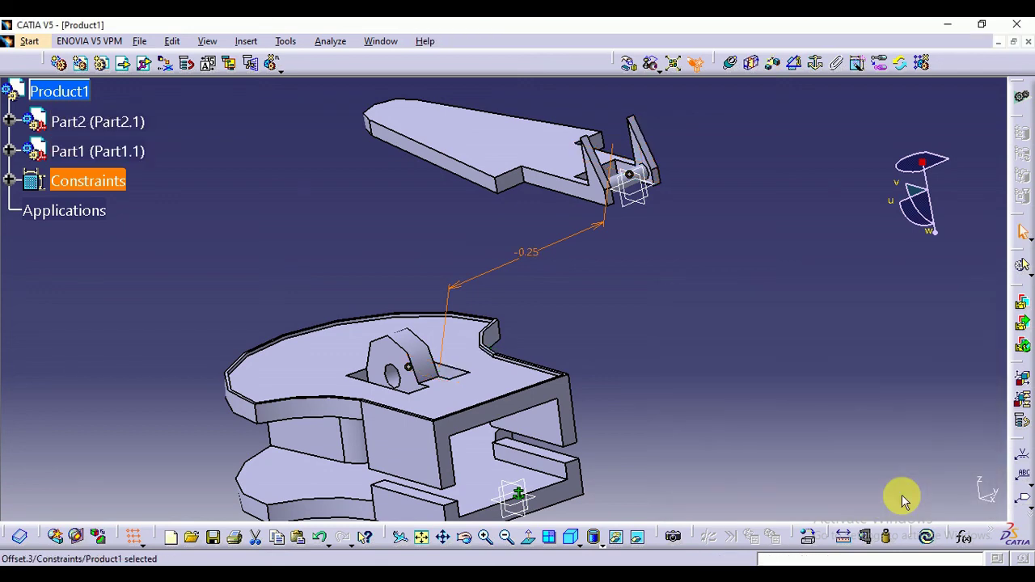
{"action": "left_click", "coordinate": [930, 539]}
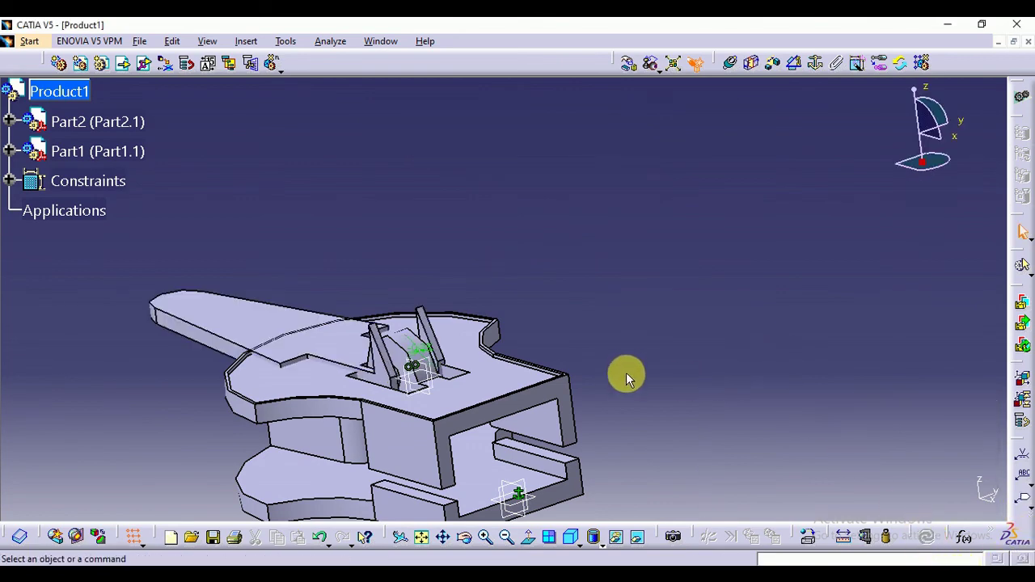
Set the offset between the prong and the slot wall to 0.25 mm and update the assembly
{"action": "middle_click_drag", "start_coordinate": [623, 367], "coordinate": [482, 429]}
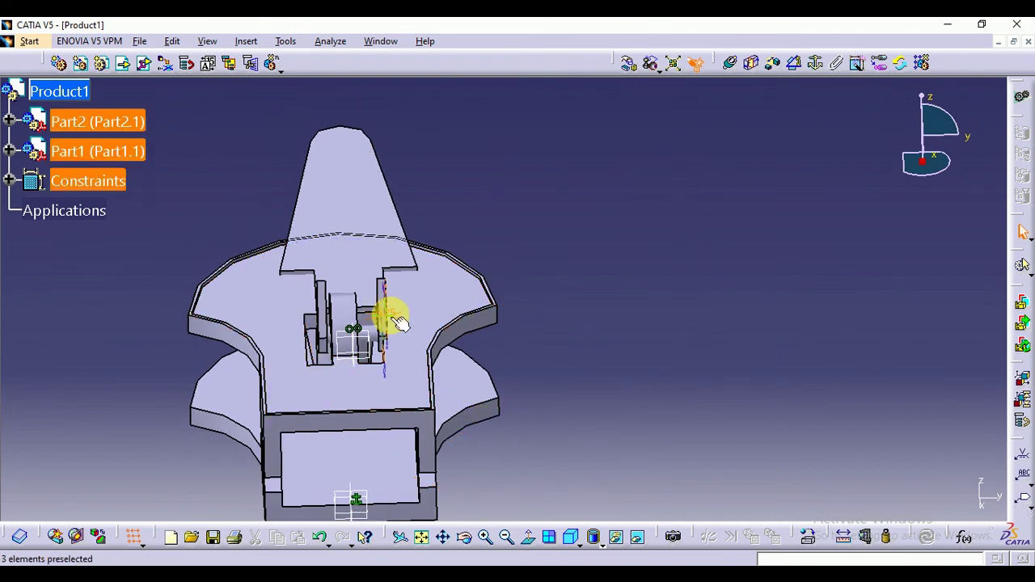
{"action": "double_click", "coordinate": [388, 315]}
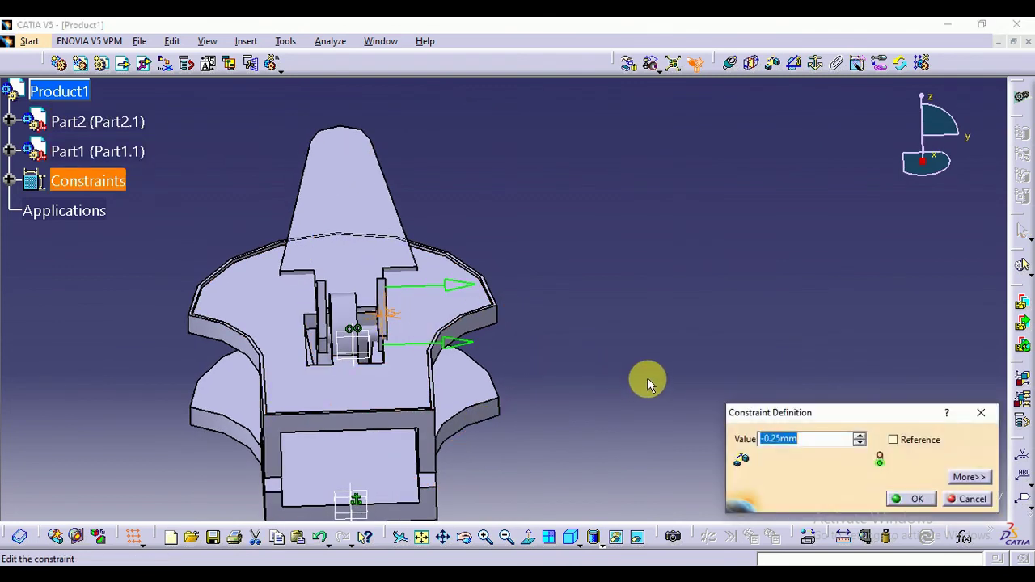
{"action": "type", "text": "0."}
{"action": "left_click", "coordinate": [913, 499]}
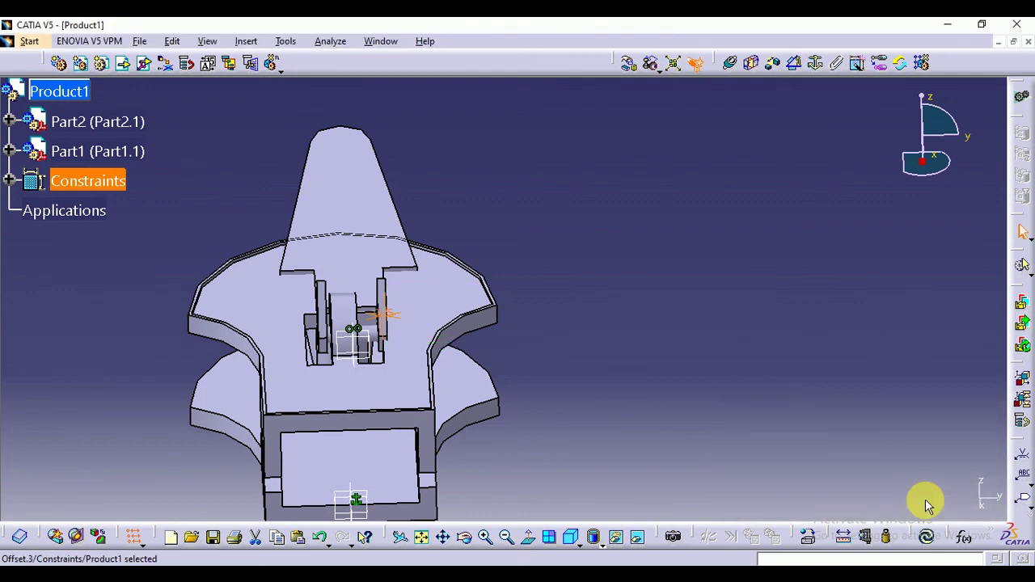
{"action": "left_click", "coordinate": [928, 537]}
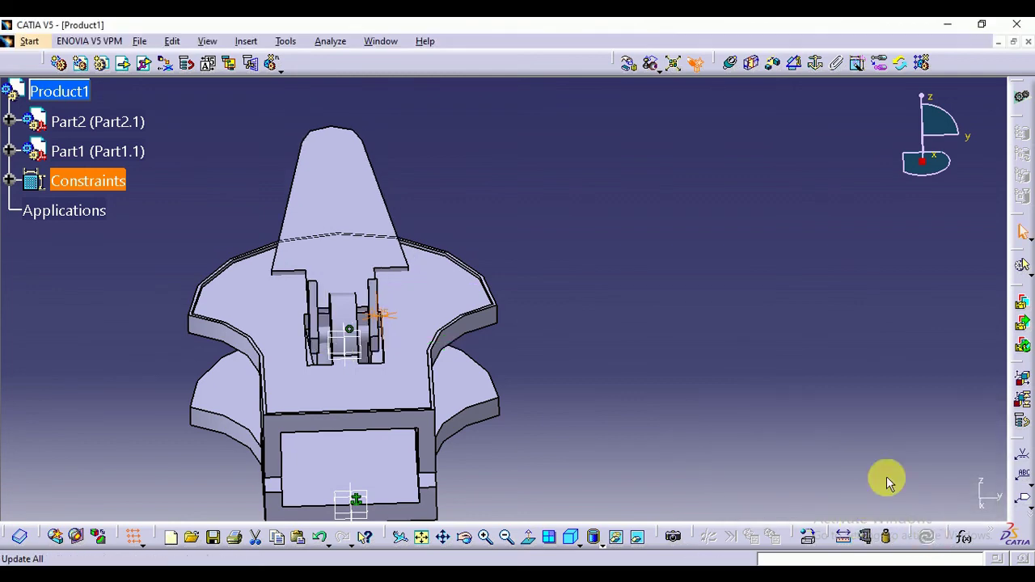
Rotate Part2 around the Y axis with Manipulation, first freely and finally with respect to constraints
{"action": "middle_click_drag", "start_coordinate": [624, 350], "coordinate": [764, 321]}
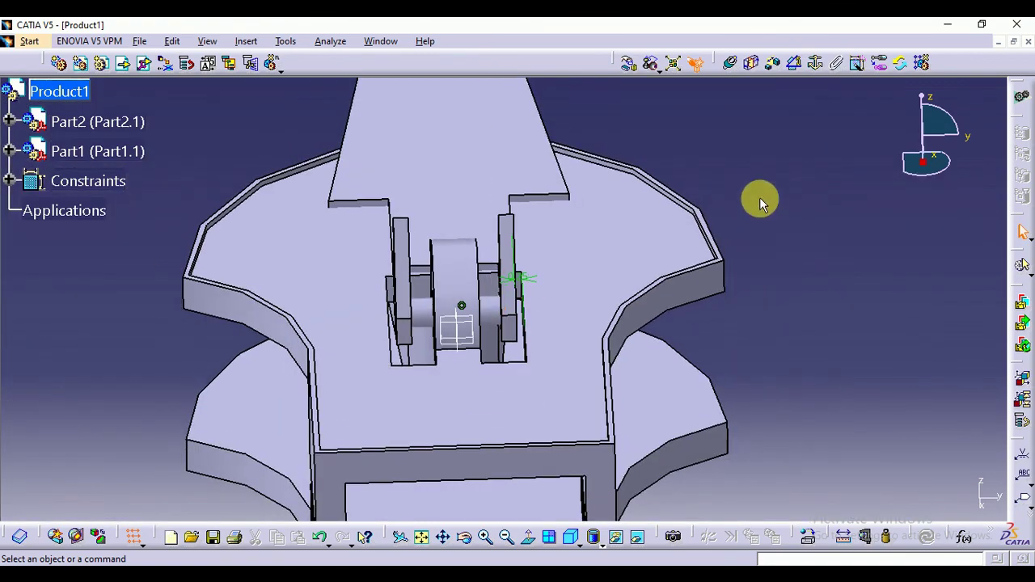
{"action": "middle_click_drag", "start_coordinate": [759, 198], "coordinate": [619, 358]}
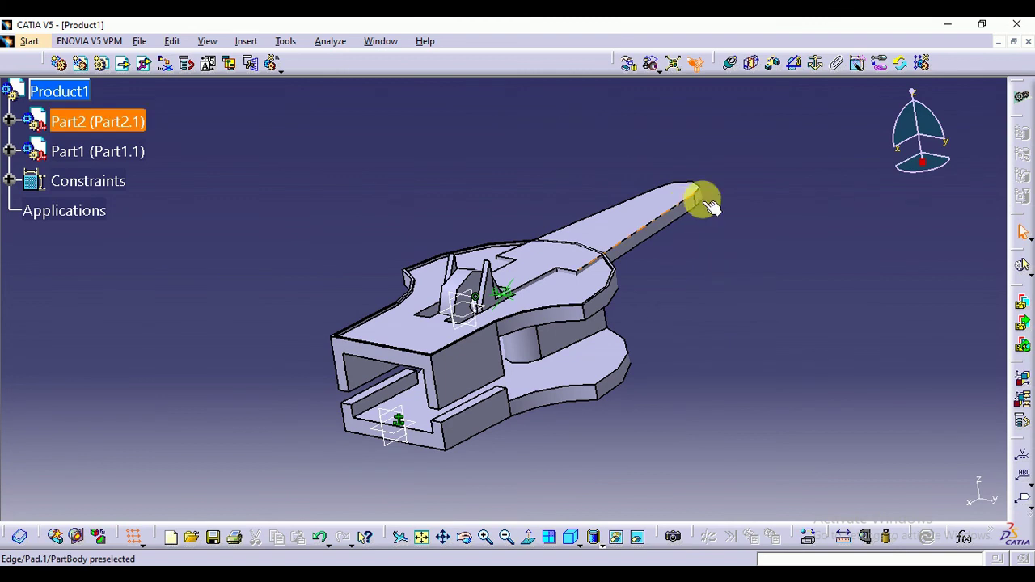
{"action": "left_click", "coordinate": [628, 65]}
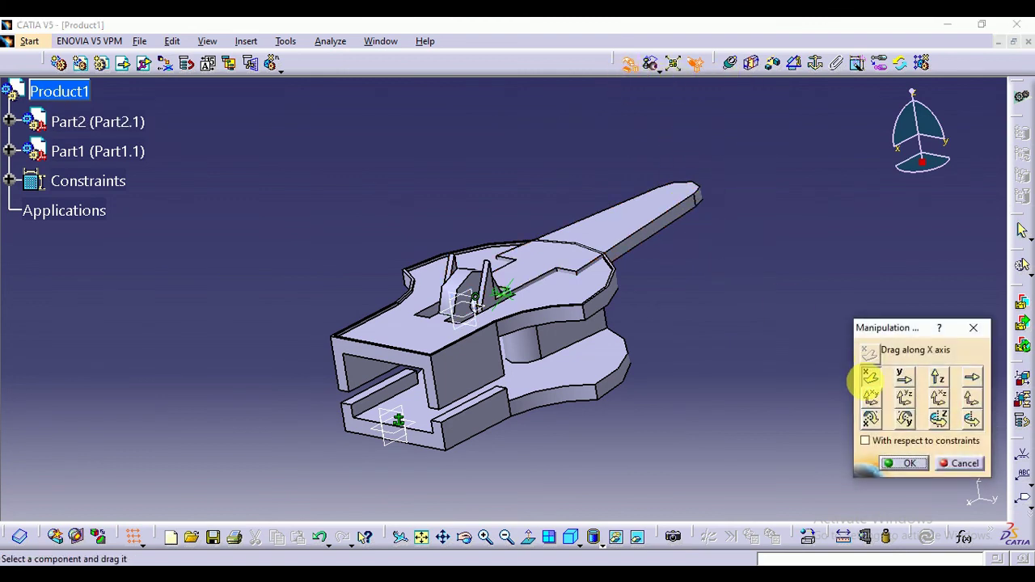
{"action": "left_click", "coordinate": [904, 419]}
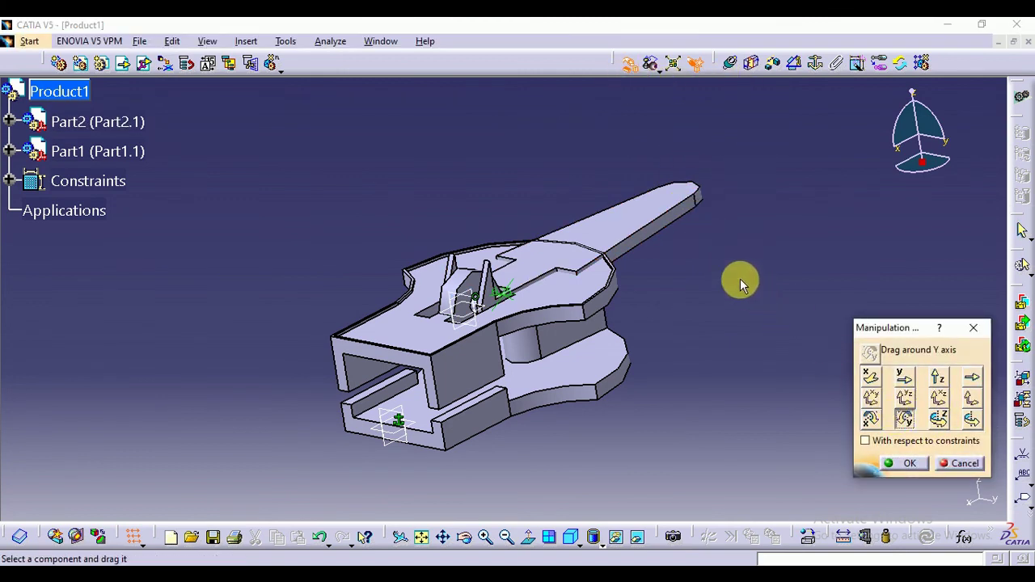
{"action": "left_click_drag", "start_coordinate": [672, 208], "coordinate": [701, 226]}
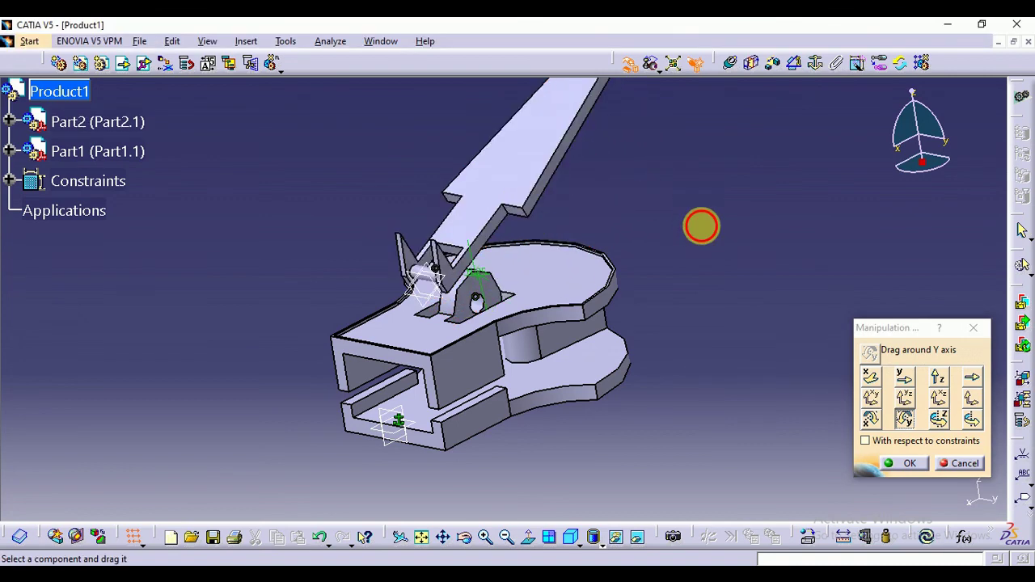
{"action": "left_click", "coordinate": [926, 441]}
{"action": "left_click_drag", "start_coordinate": [572, 132], "coordinate": [628, 321]}
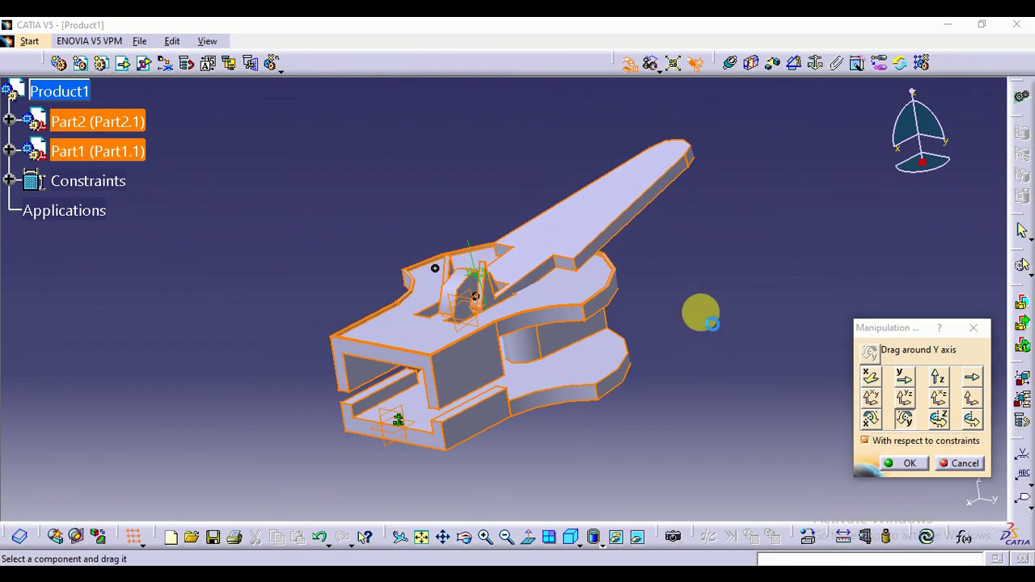